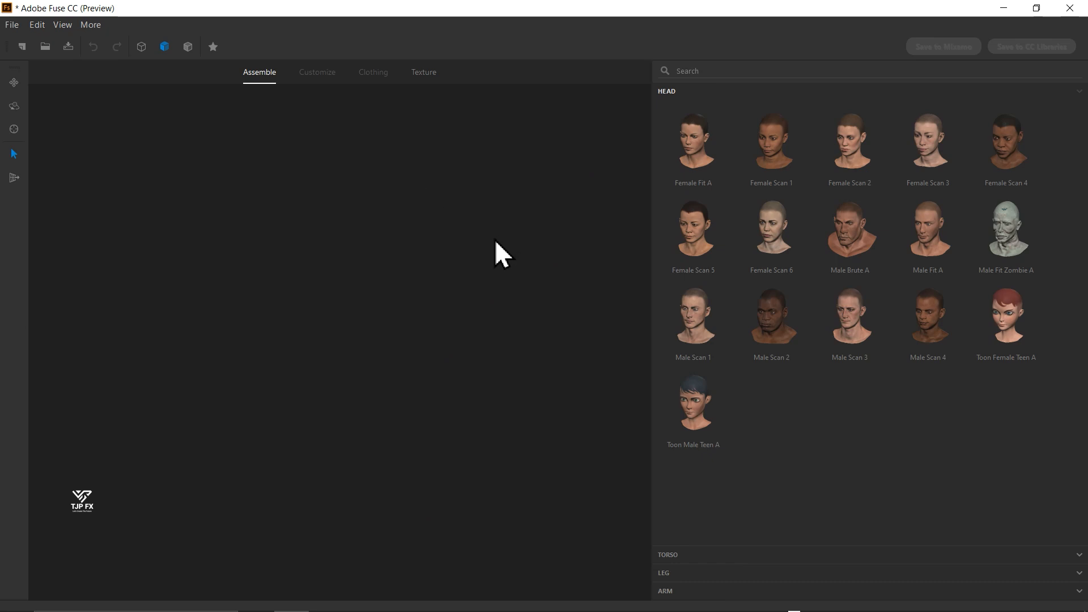
- Assemble the character from the Male Scan 2 head, Male Scan 2 torso and Male Scan 2 legs
left_click(749, 336)
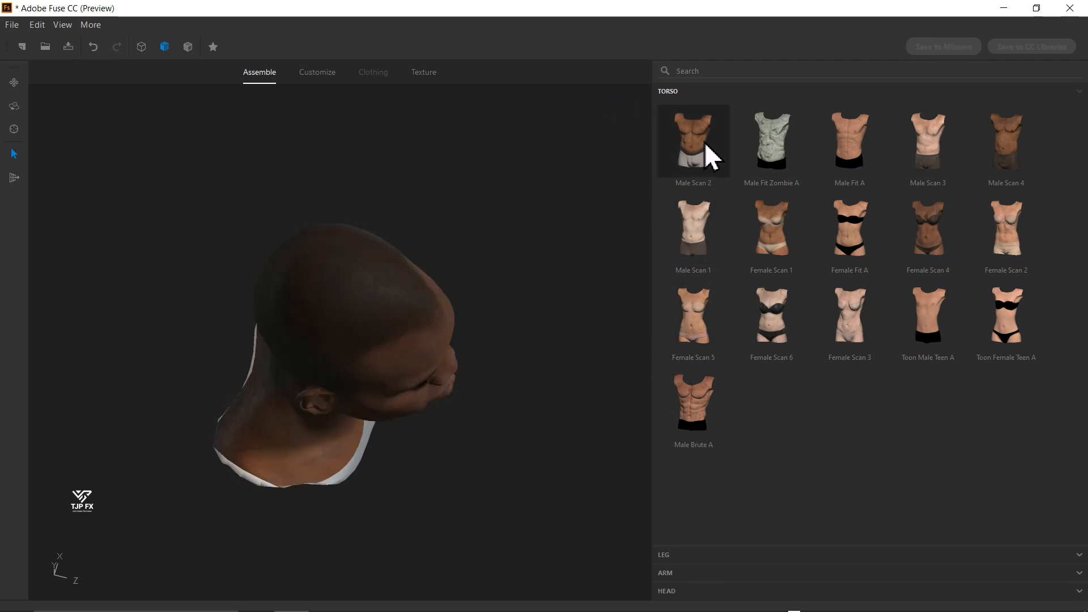
left_click(665, 180)
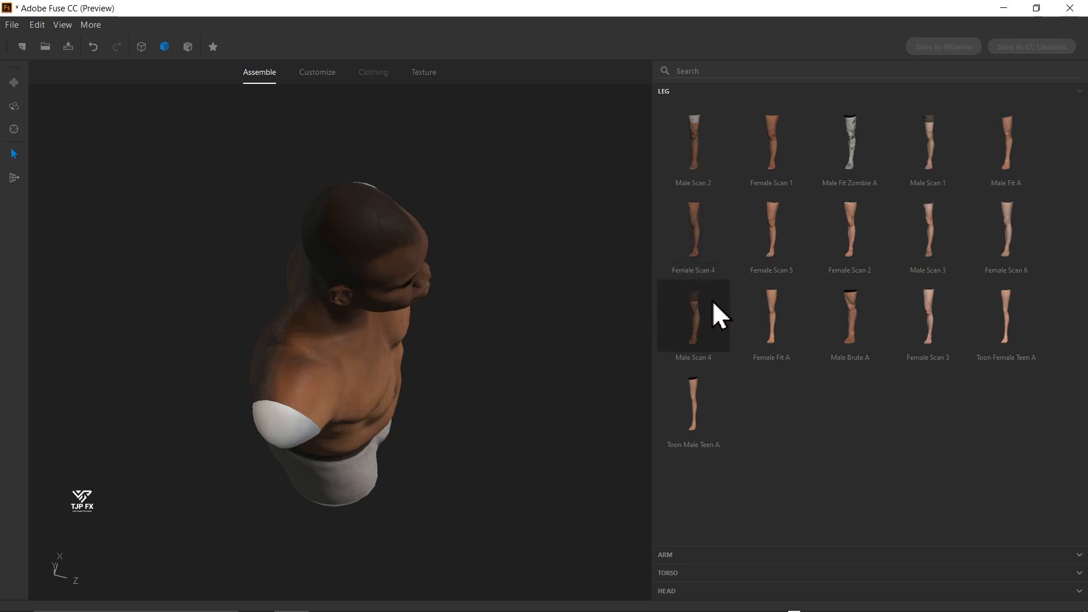
left_click(683, 173)
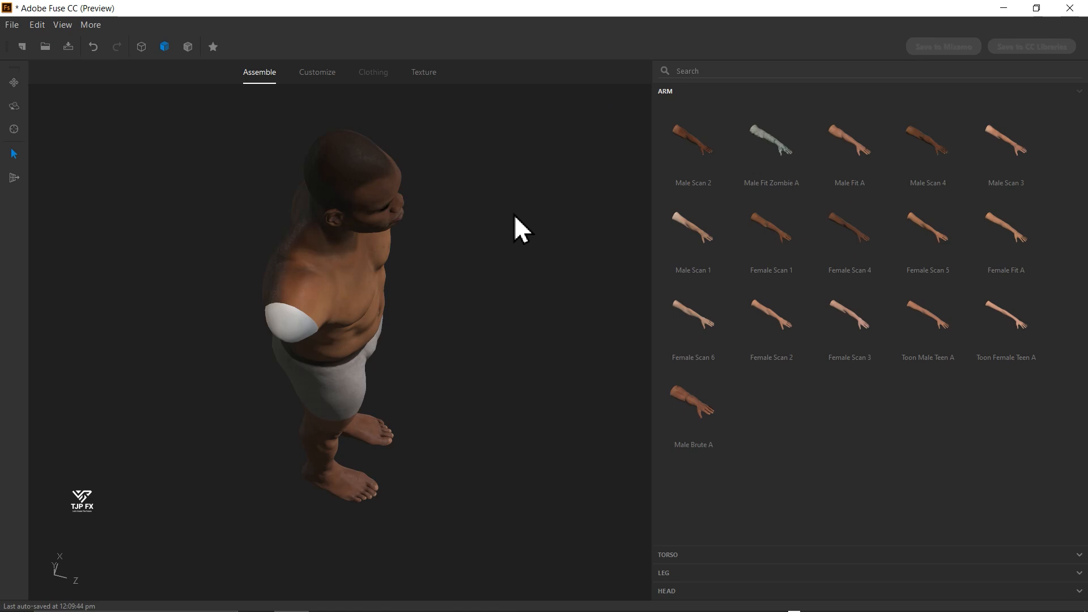
- Examine the armless body from the side, including a close look at the shorts and hips
left_click_drag(514, 214, 136, 225)
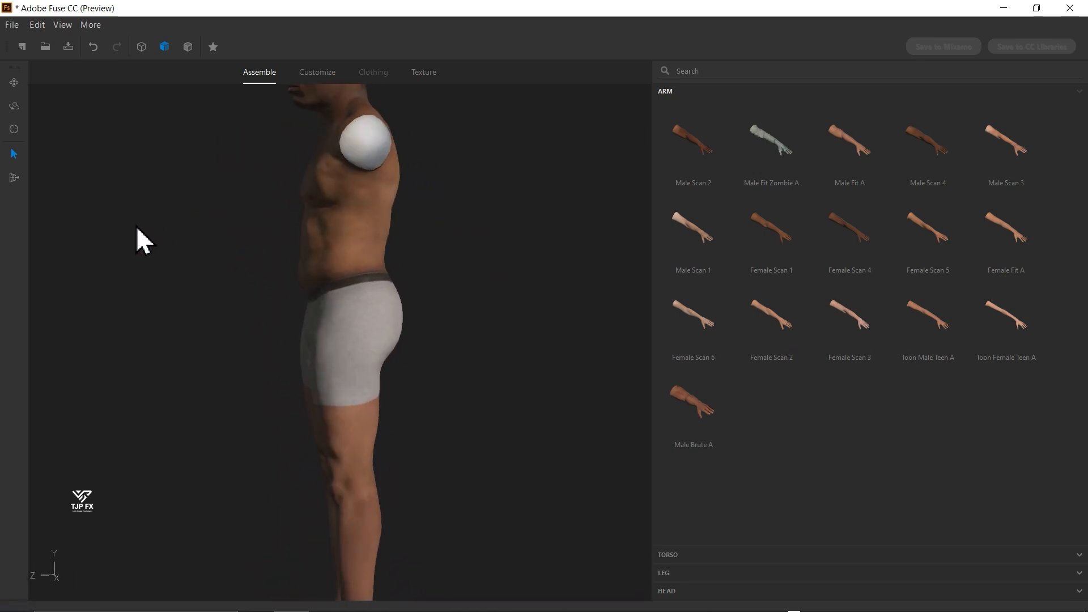
scroll(498, 283, "up", 6)
scroll(453, 278, "down", 2)
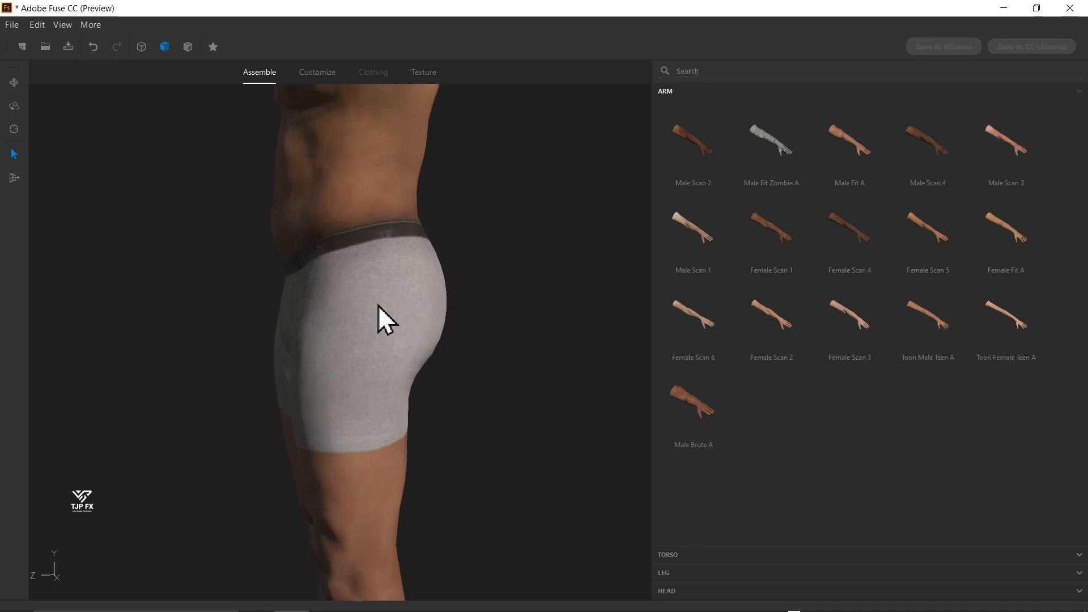
scroll(487, 244, "up", 4)
scroll(363, 260, "down", 2)
scroll(431, 193, "up", 5)
scroll(255, 295, "down", 4)
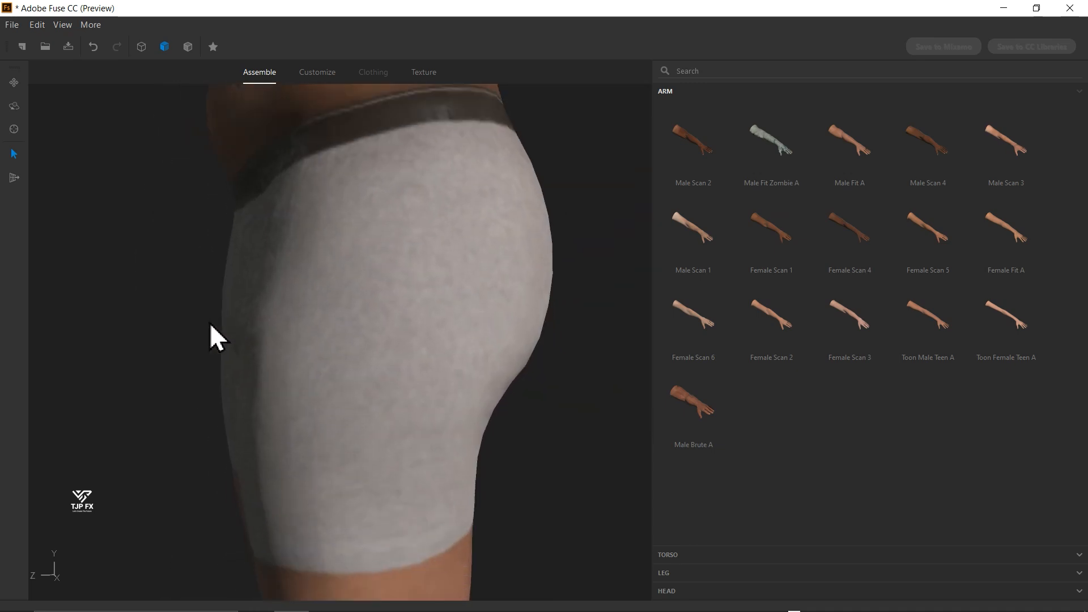
scroll(170, 356, "up", 3)
scroll(124, 391, "down", 3)
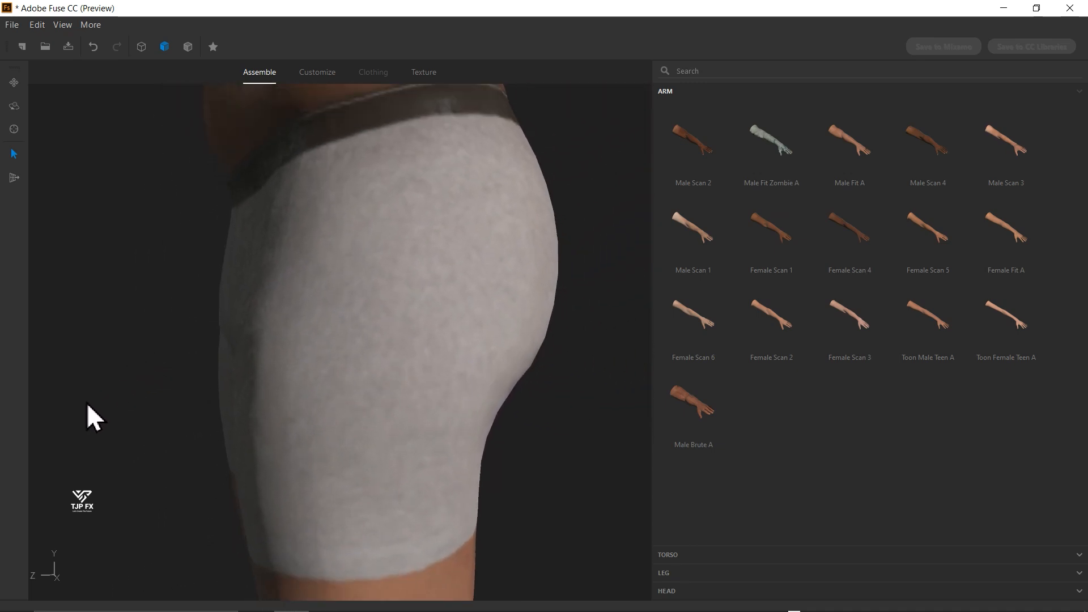
scroll(338, 389, "up", 5)
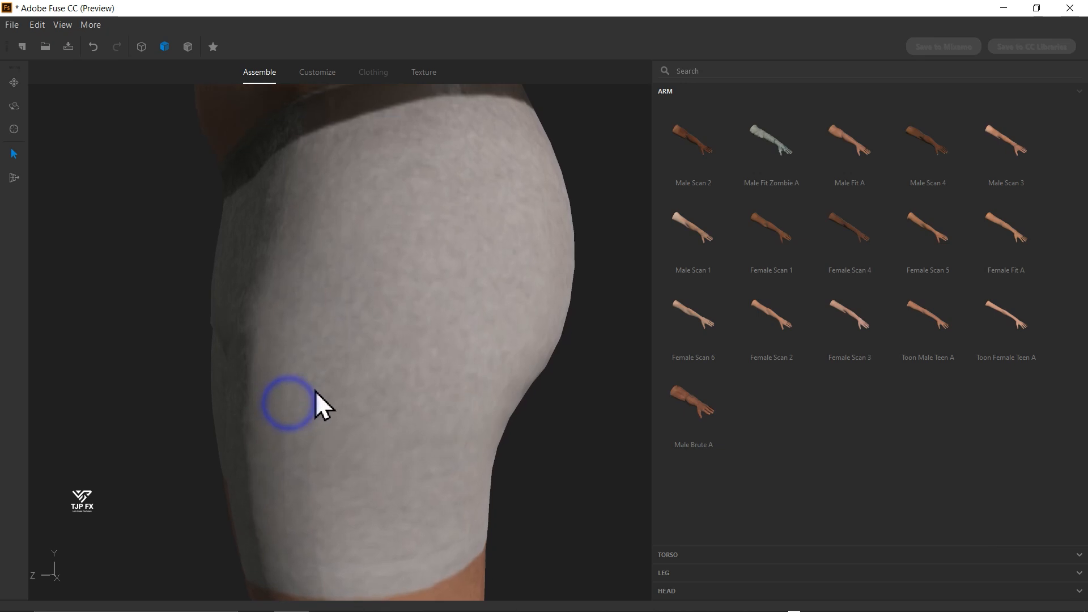
scroll(408, 340, "down", 5)
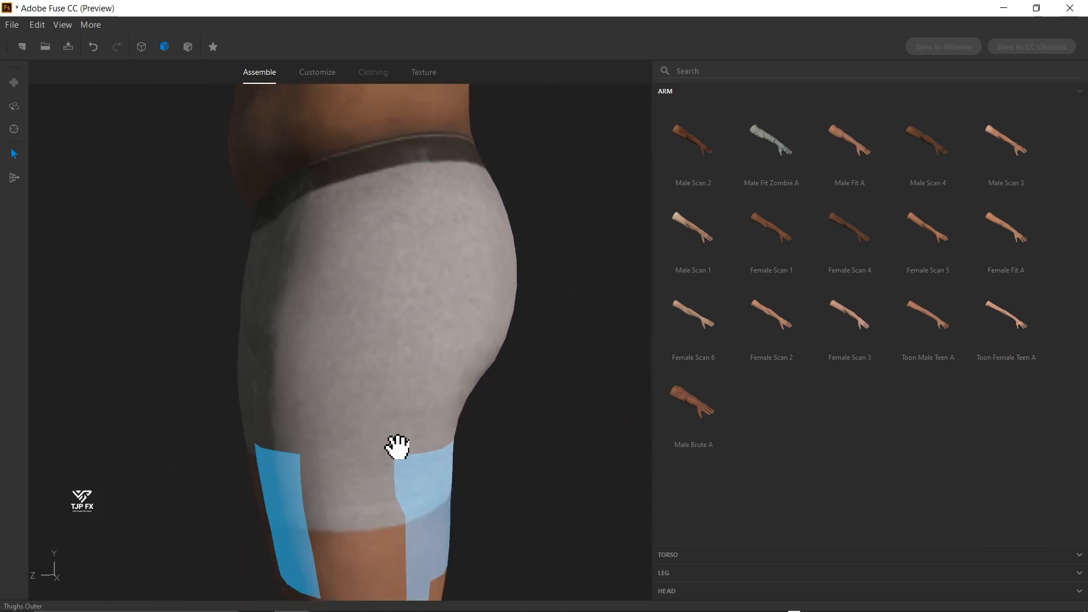
scroll(393, 334, "down", 3)
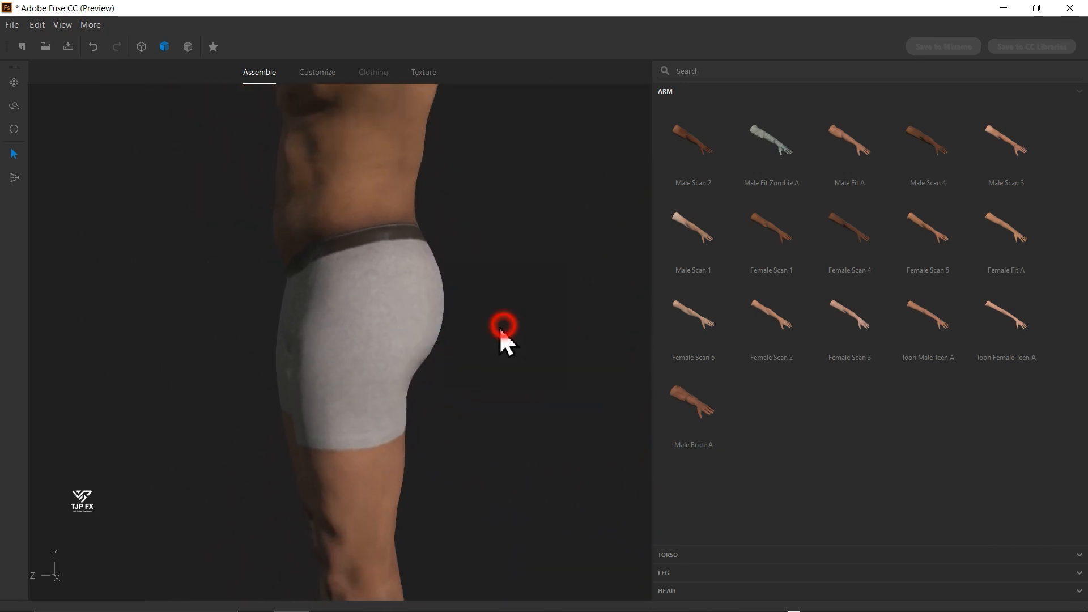
mouse_move(501, 333)
left_mouse_down()
mouse_move(362, 323)
mouse_move(474, 333)
mouse_move(459, 321)
mouse_move(469, 218)
mouse_move(471, 531)
mouse_move(379, 441)
mouse_move(436, 529)
mouse_move(539, 454)
mouse_move(532, 418)
mouse_move(525, 480)
mouse_move(456, 559)
mouse_move(441, 389)
mouse_move(464, 368)
mouse_move(768, 366)
mouse_move(660, 369)
mouse_move(511, 349)
left_mouse_up()
left_click_drag(504, 385, 541, 334)
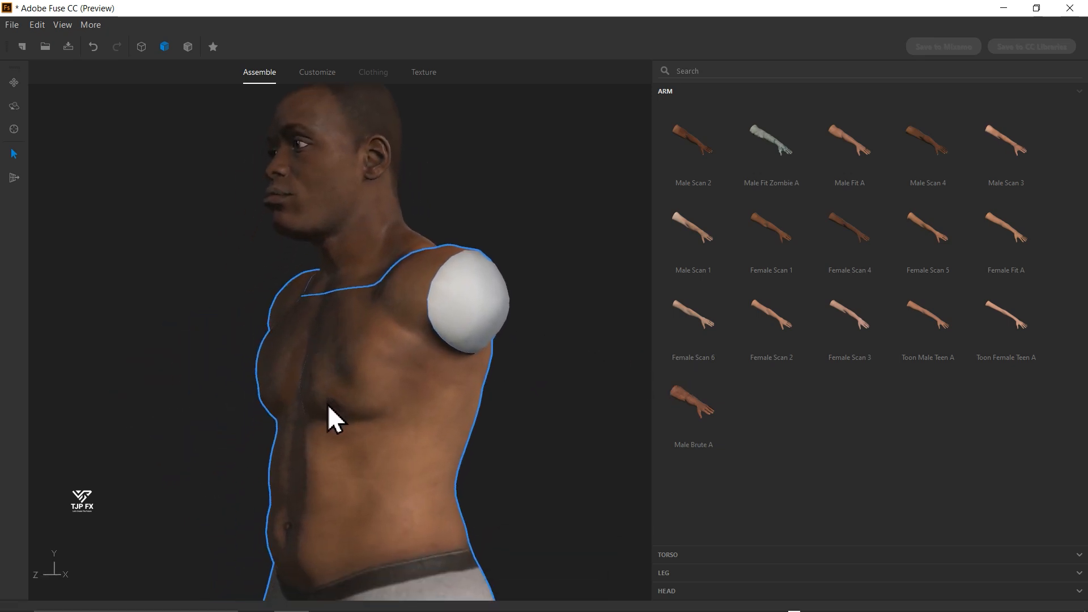
- Reshape the torso's inner pecs and lower abdomen directly on the model
left_click_drag(328, 376, 324, 367)
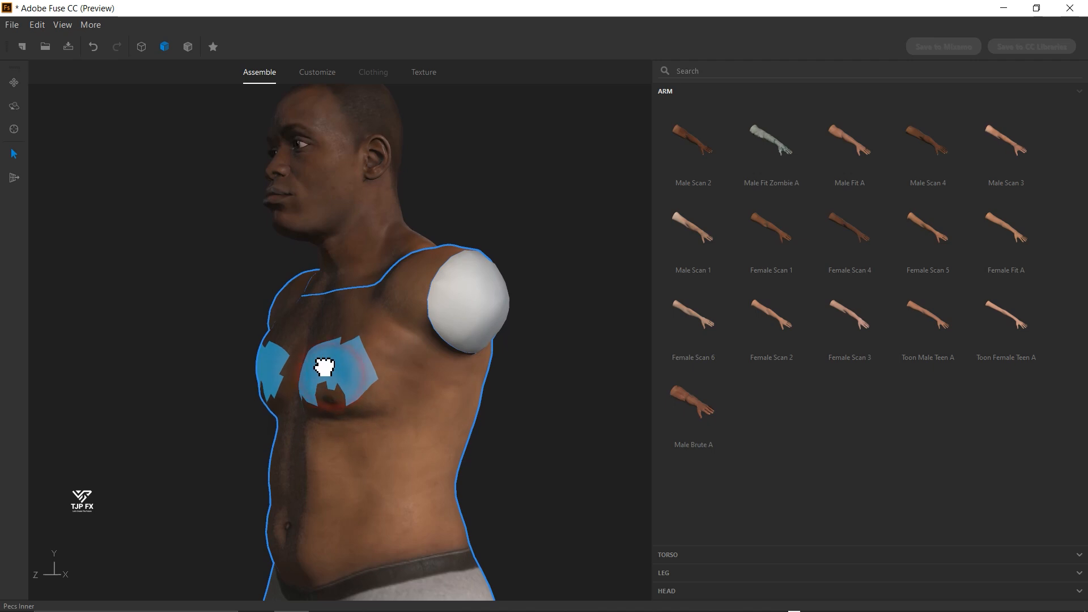
left_click_drag(310, 483, 314, 529)
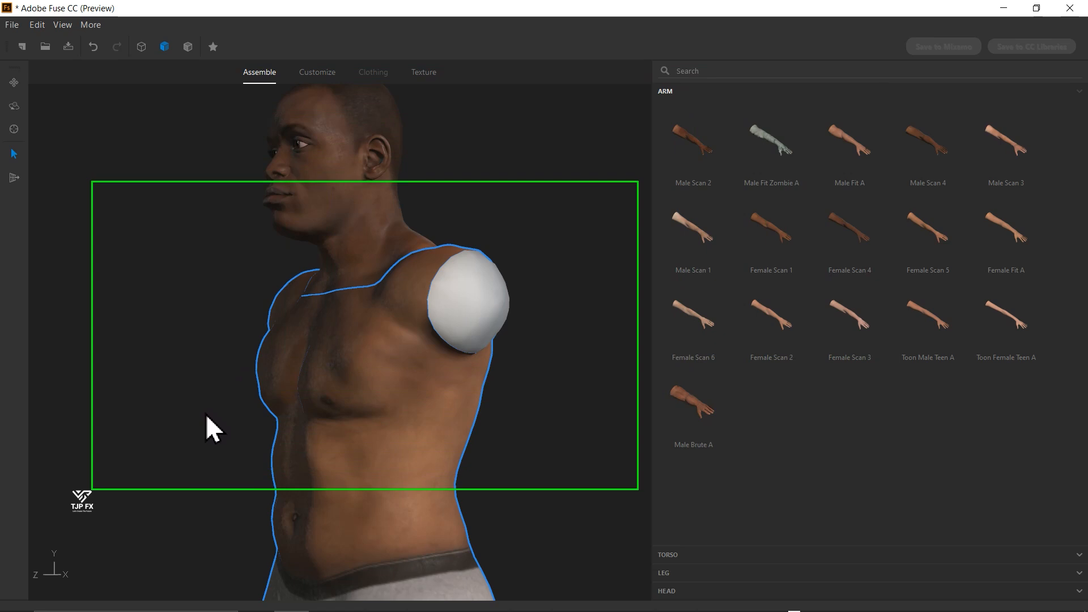
- Add the Male Scan 2 arms to the character
key("F5")
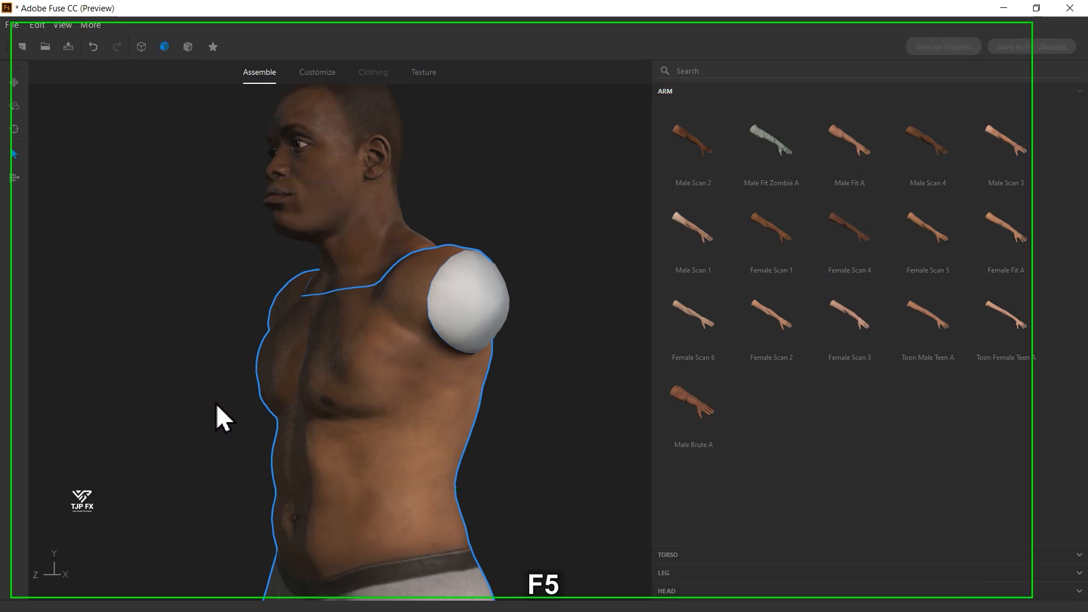
left_click(682, 147)
key("F5")
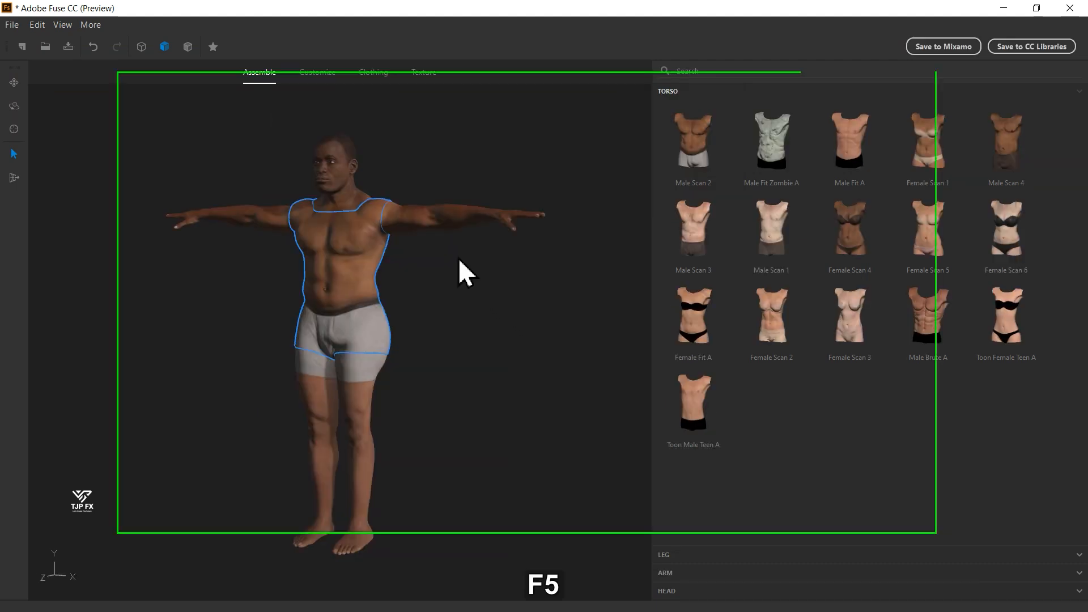
- Browse the clothing tops and dress the character in the Long Sleeve Buttonup shirt
left_click(372, 72)
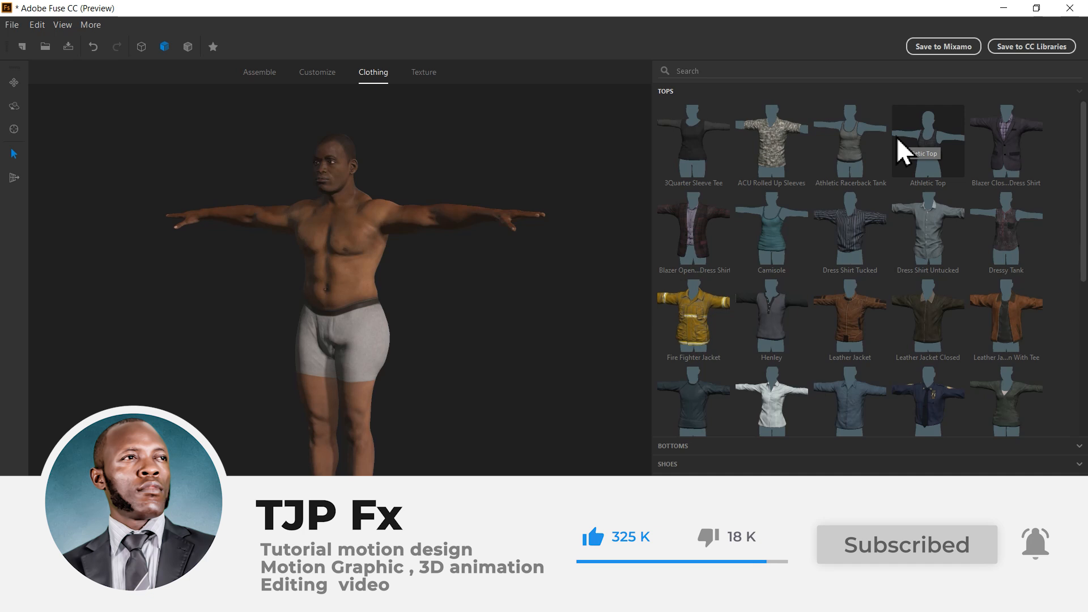
scroll(888, 148, "down", 2)
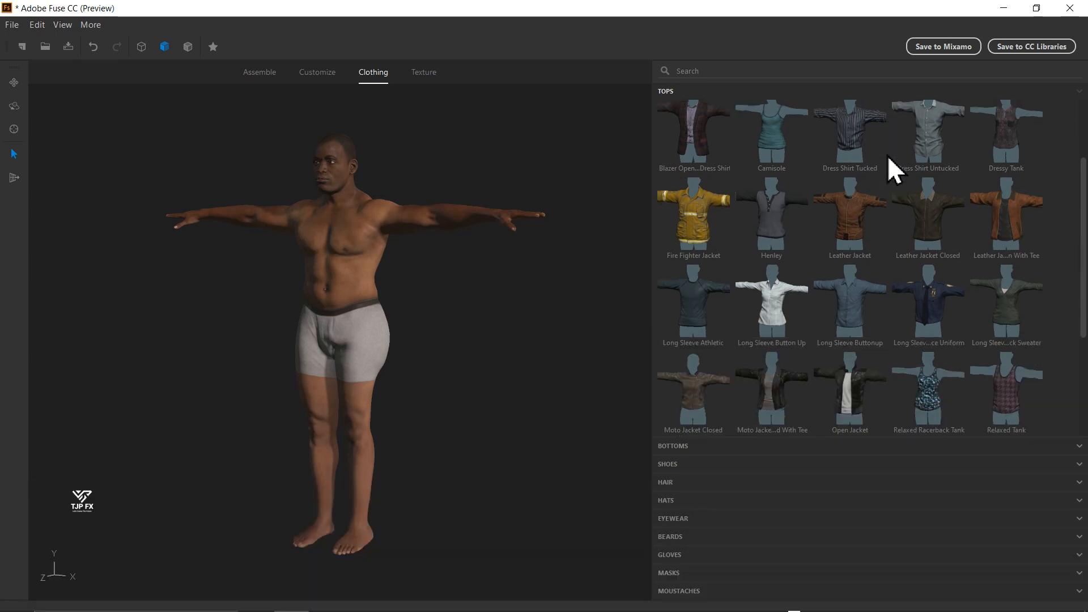
scroll(887, 157, "down", 4)
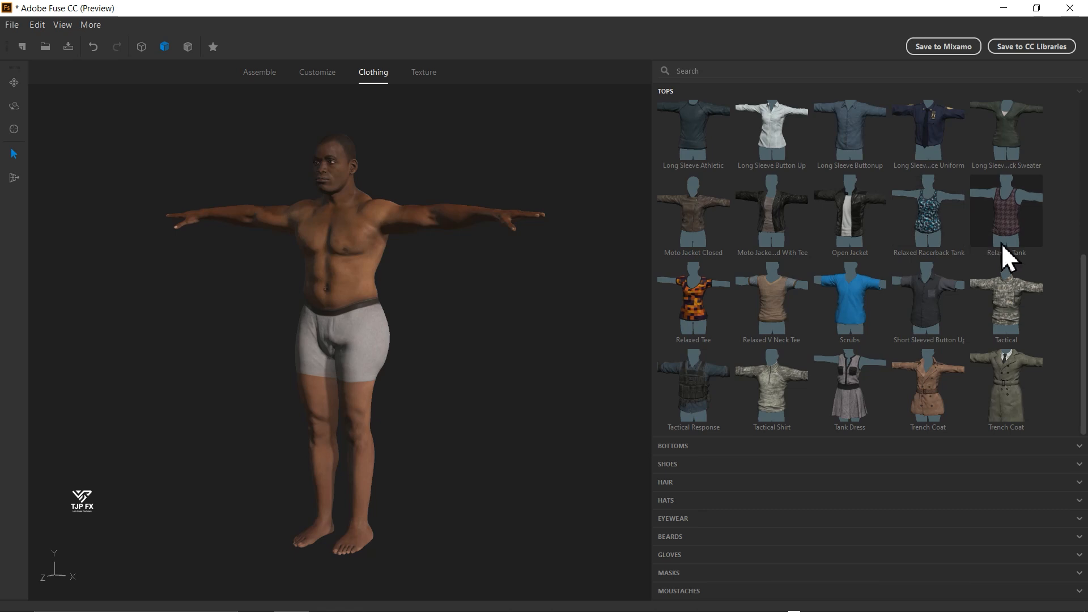
scroll(1001, 249, "up", 3)
scroll(1001, 255, "up", 3)
scroll(1043, 266, "down", 6)
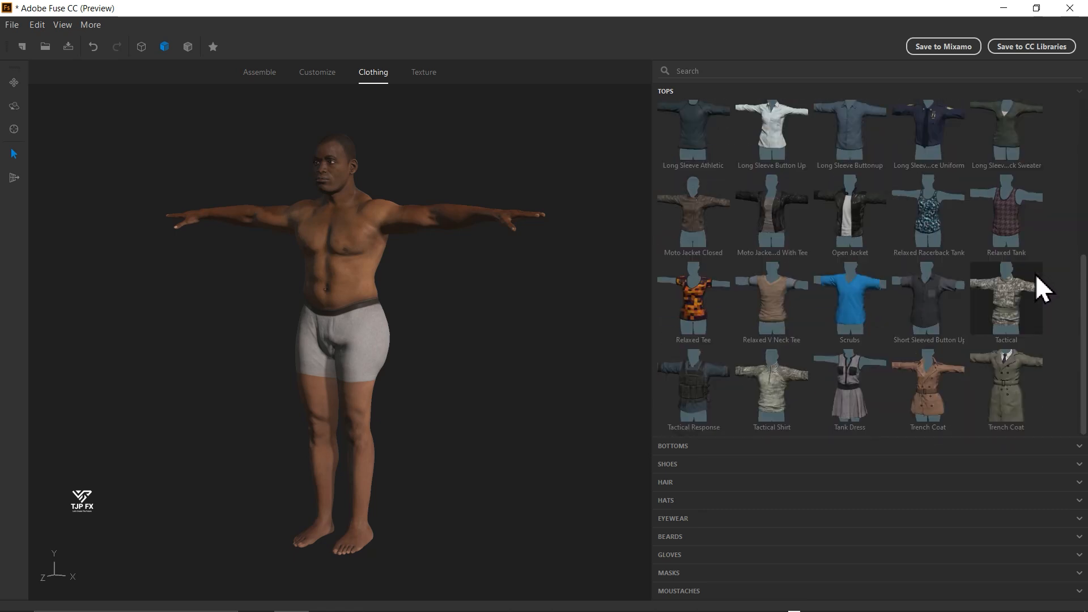
scroll(852, 322, "up", 5)
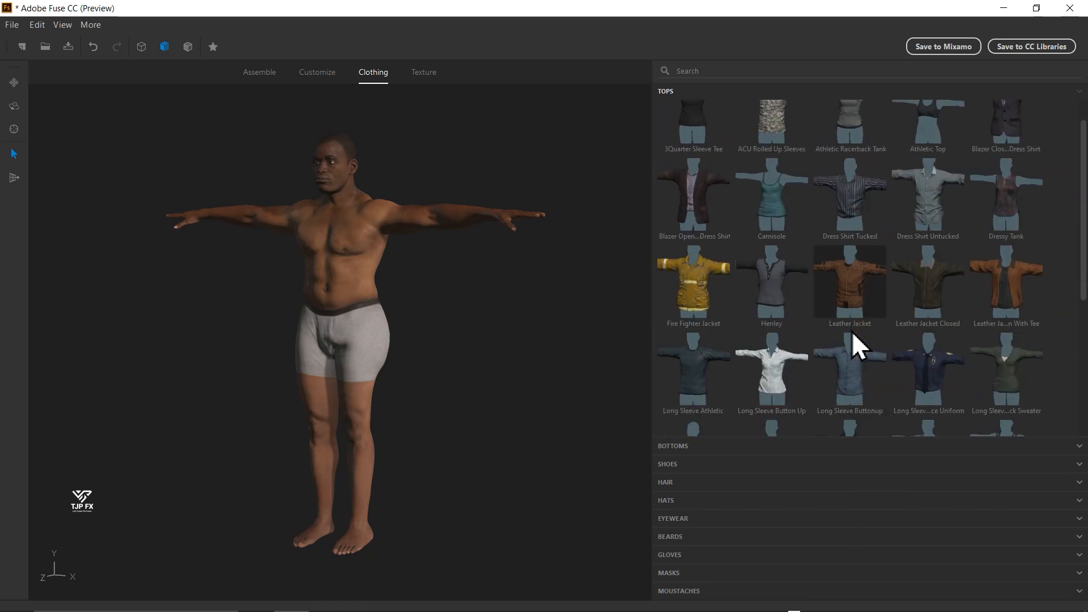
scroll(852, 334, "down", 1)
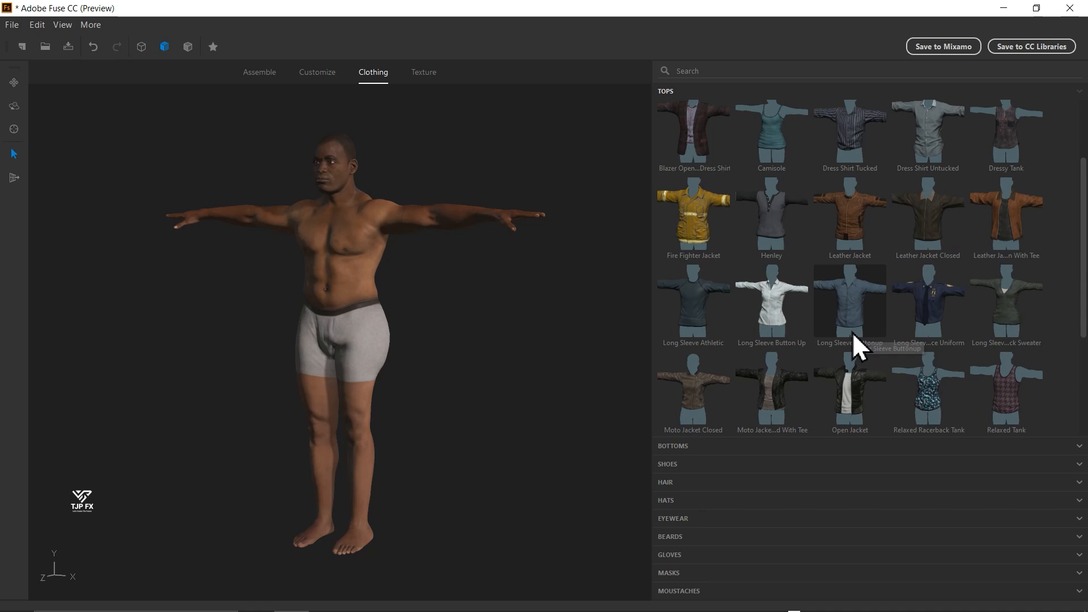
left_click(852, 332)
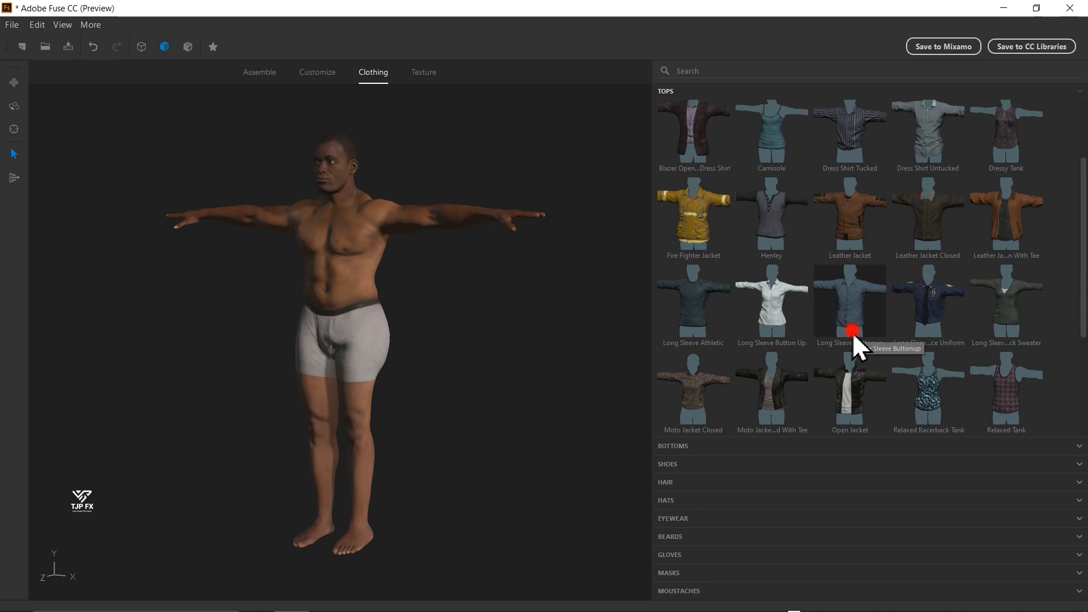
- Dress the character in the Belted Straight Pant and the Short Boot shoes
left_click(699, 447)
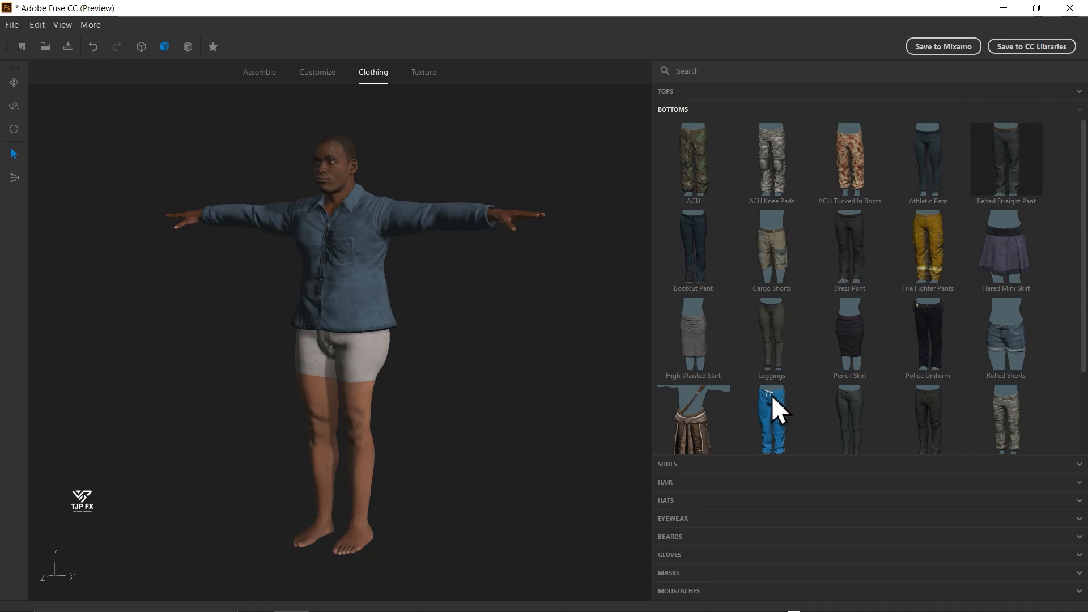
left_click(712, 468)
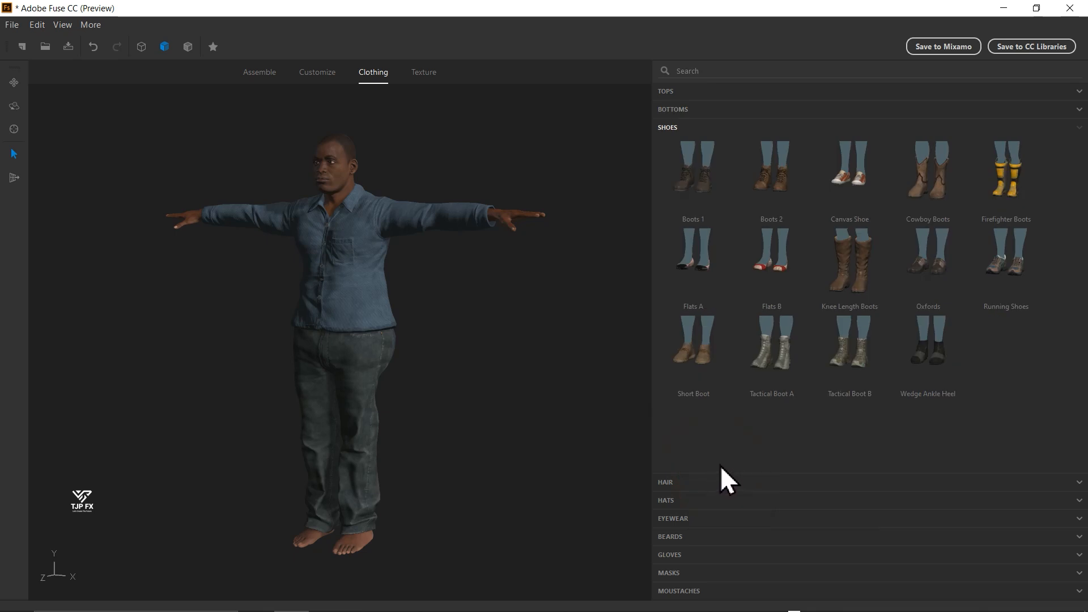
left_click(693, 356)
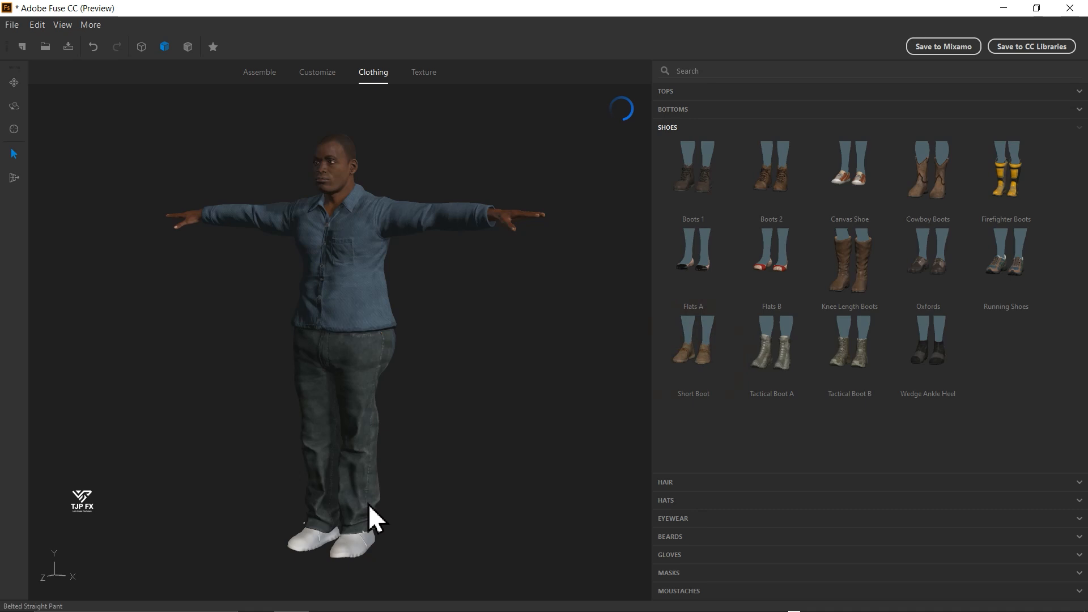
- Examine the dressed character's upper body and head up close from several angles
scroll(289, 119, "up", 5)
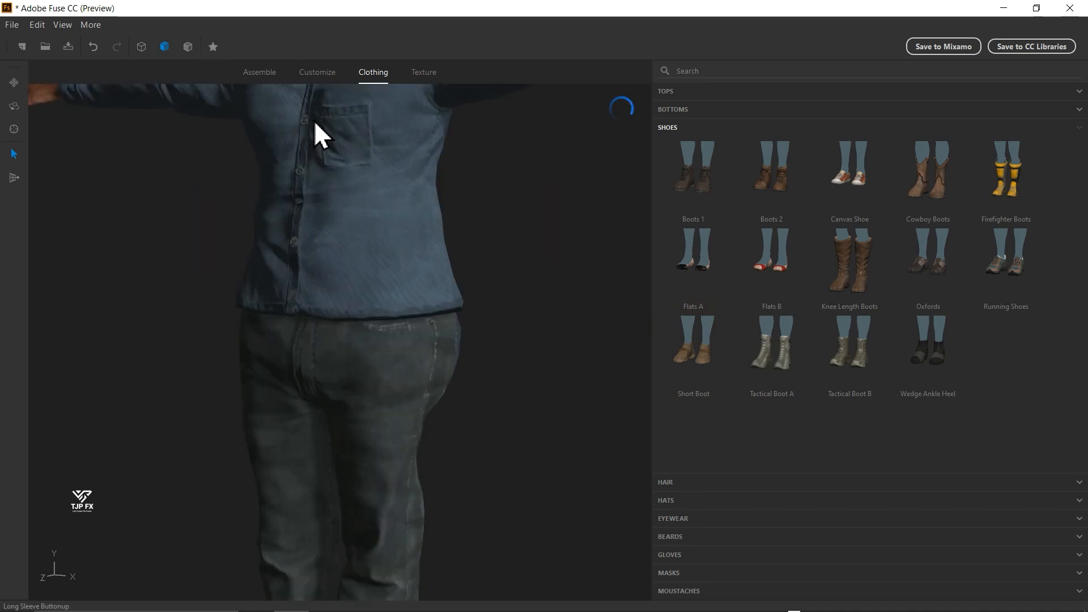
left_click_drag(313, 120, 343, 346)
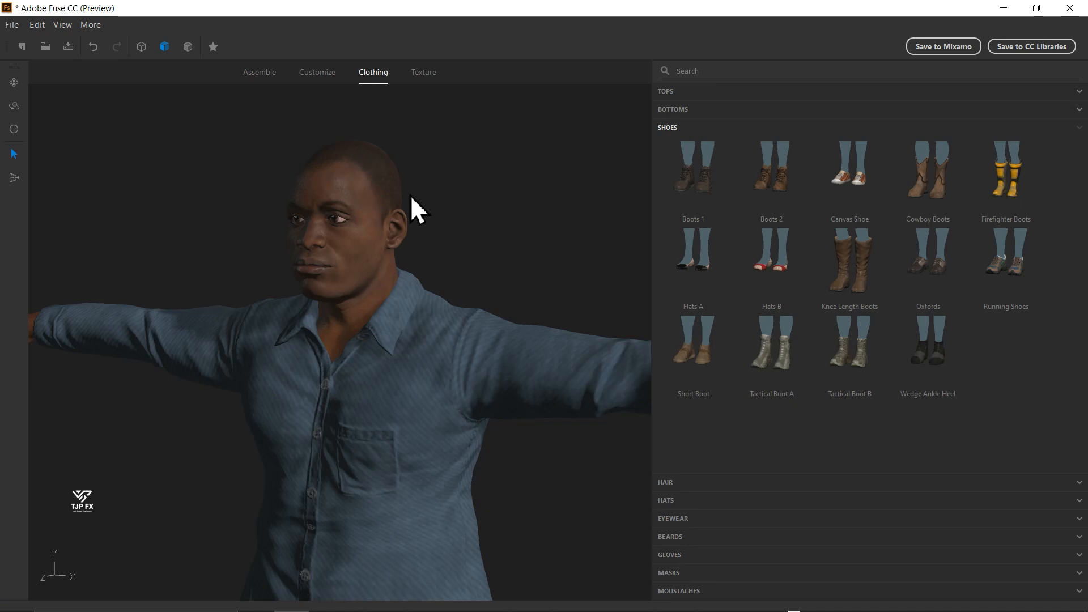
left_click_drag(399, 193, 380, 257)
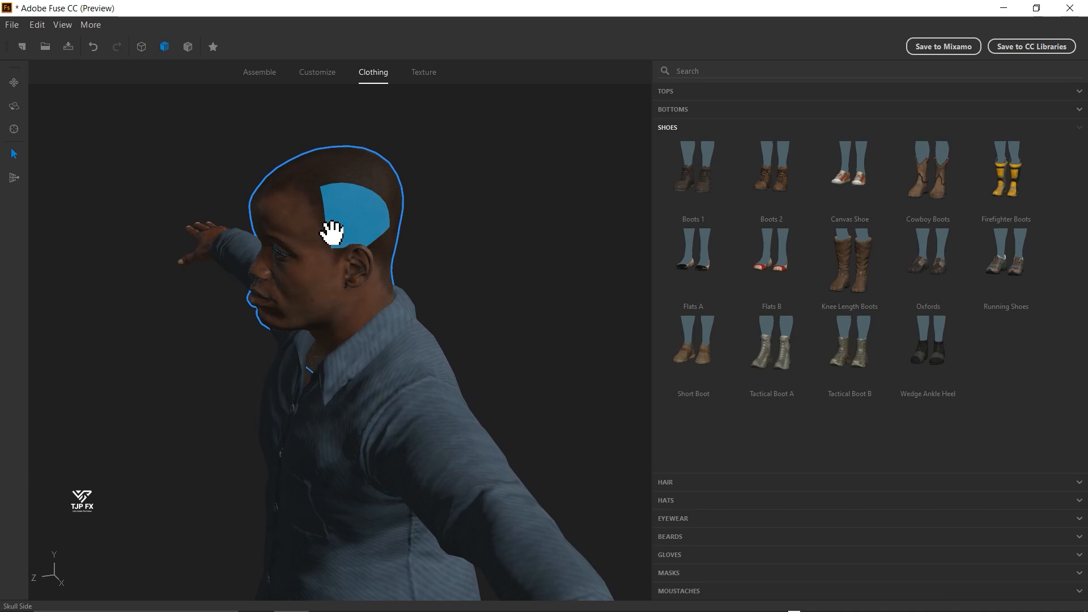
left_click_drag(449, 306, 499, 290)
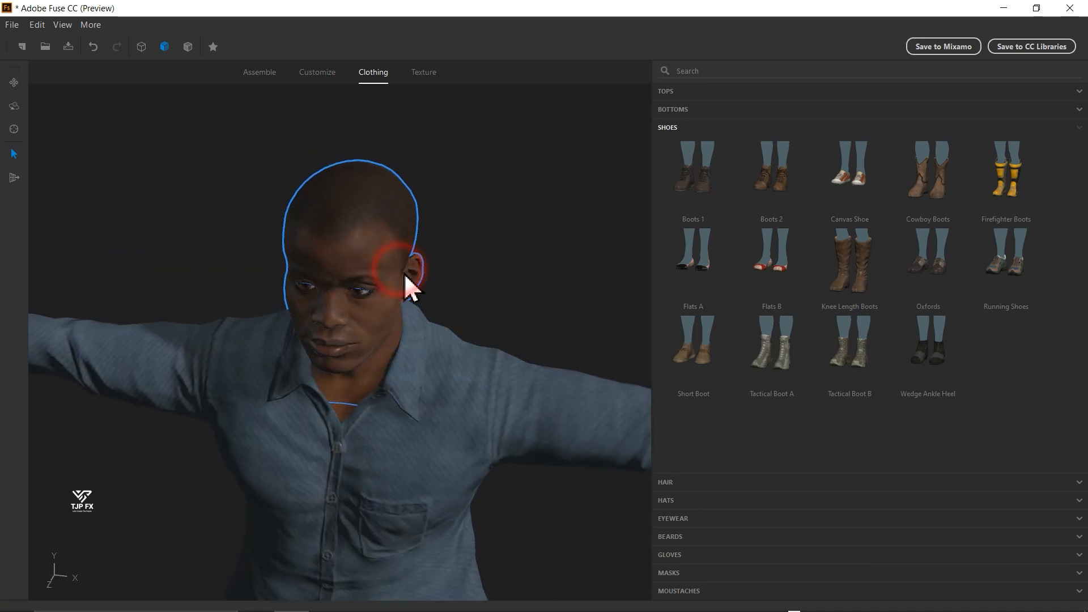
left_click_drag(401, 268, 227, 277)
scroll(466, 294, "up", 3)
scroll(422, 306, "down", 3)
left_click_drag(422, 306, 393, 243)
scroll(417, 276, "up", 3)
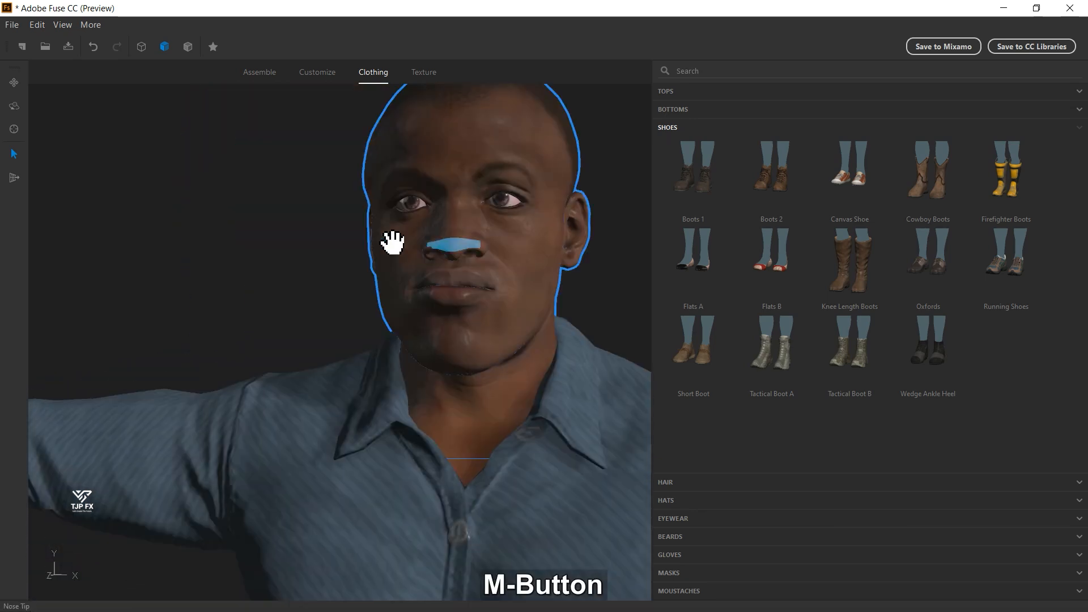
- Reshape the lips directly on the face so that they protrude in profile
left_click_drag(607, 342, 340, 311)
scroll(356, 335, "up", 3)
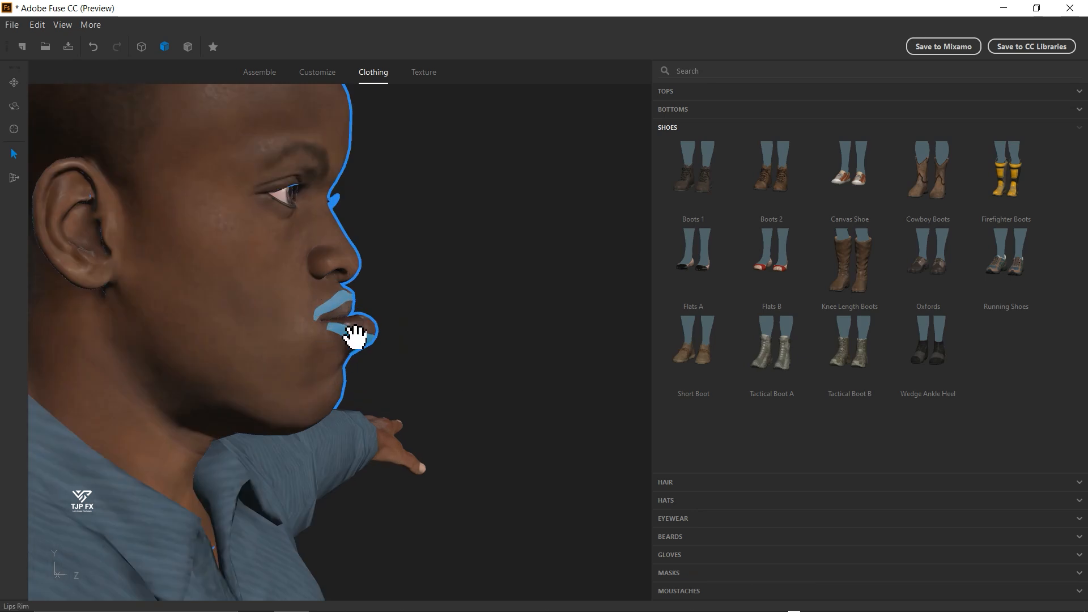
scroll(355, 337, "up", 2)
left_click_drag(493, 357, 474, 253)
left_click_drag(595, 334, 473, 338)
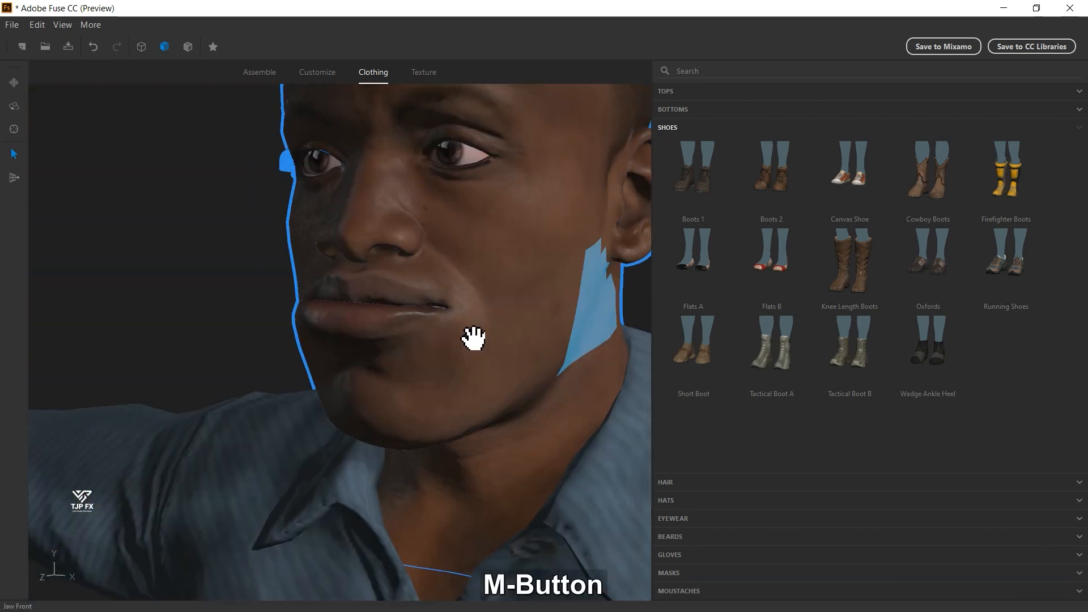
mouse_move(403, 326)
left_mouse_down()
mouse_move(377, 366)
mouse_move(227, 339)
mouse_move(298, 365)
mouse_move(434, 368)
mouse_move(486, 348)
mouse_move(409, 344)
left_mouse_up()
scroll(211, 346, "down", 5)
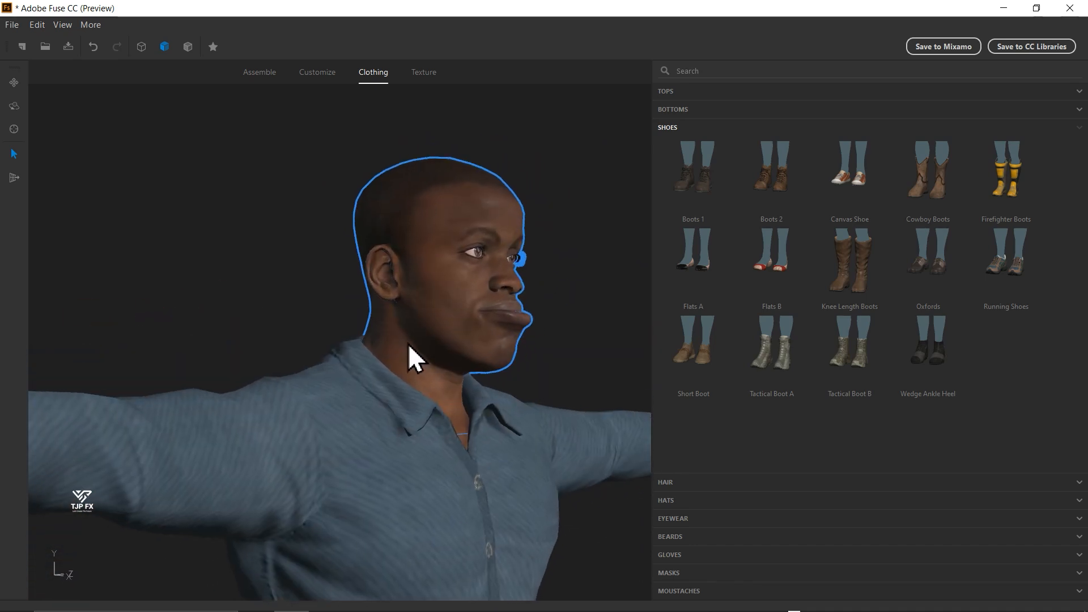
scroll(512, 458, "down", 5)
left_click_drag(512, 458, 486, 347)
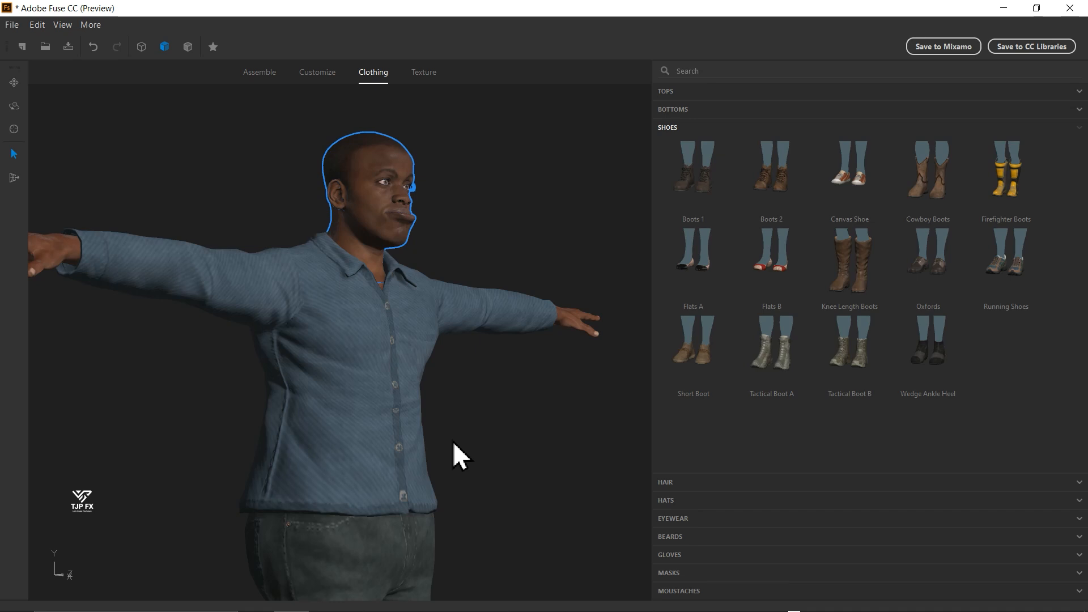
left_click_drag(480, 402, 496, 305)
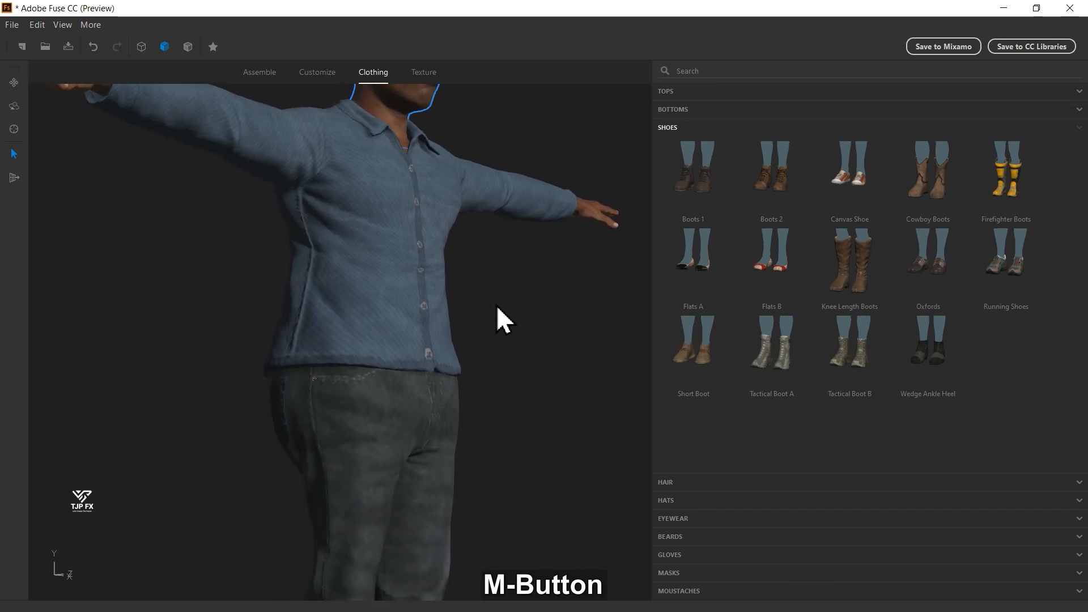
- Browse the hairstyles and try the Alpha Swept Back hair on the character
scroll(501, 371, "up", 1)
scroll(503, 380, "down", 4)
left_click_drag(487, 475, 296, 491)
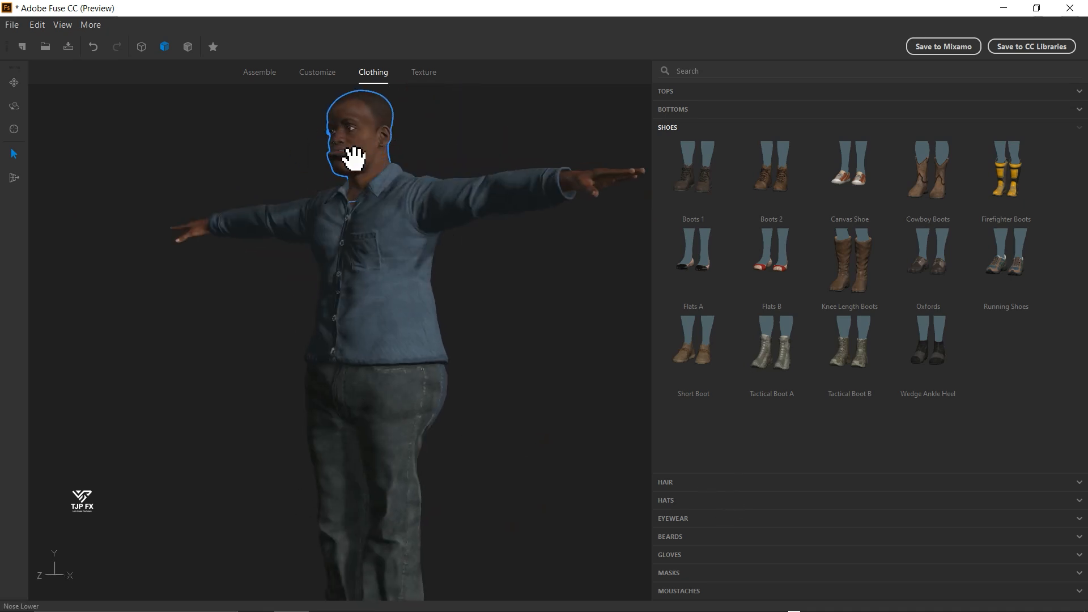
scroll(354, 159, "up", 1)
left_click_drag(431, 136, 390, 253)
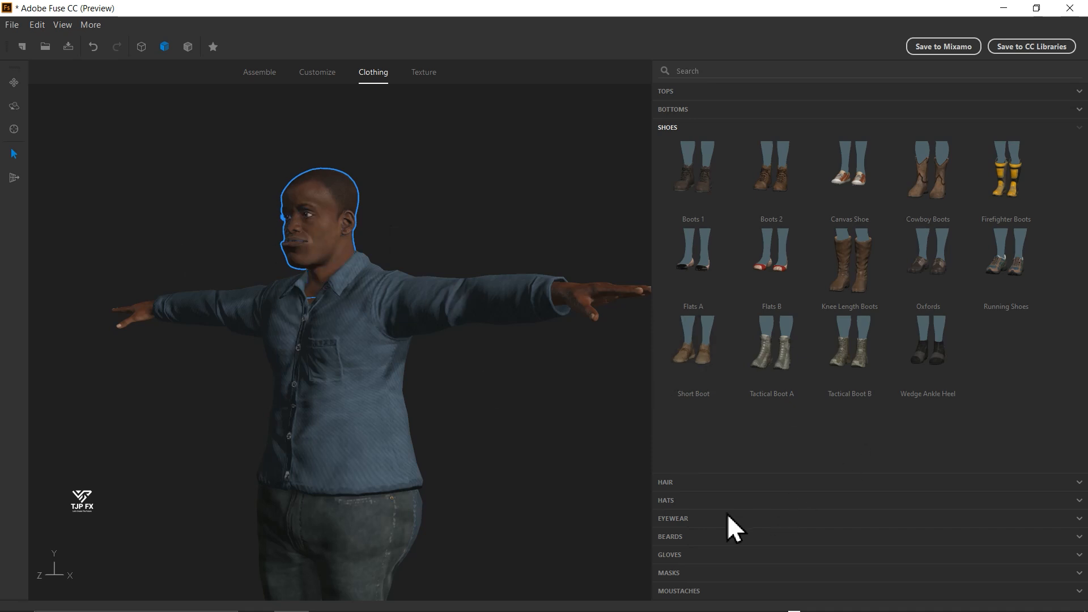
left_click(707, 486)
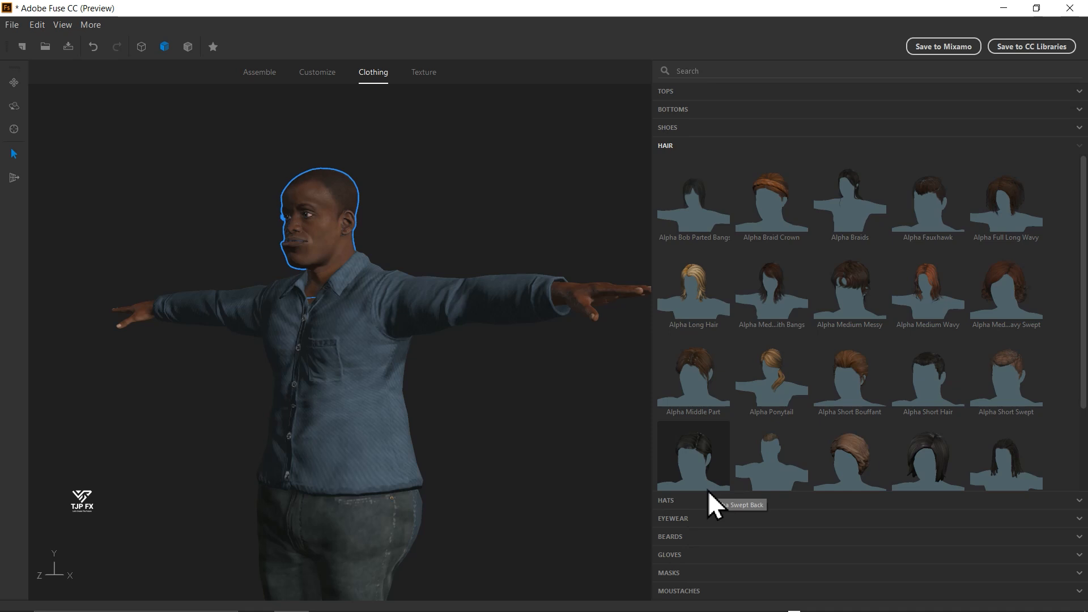
scroll(830, 362, "down", 2)
scroll(842, 351, "down", 1)
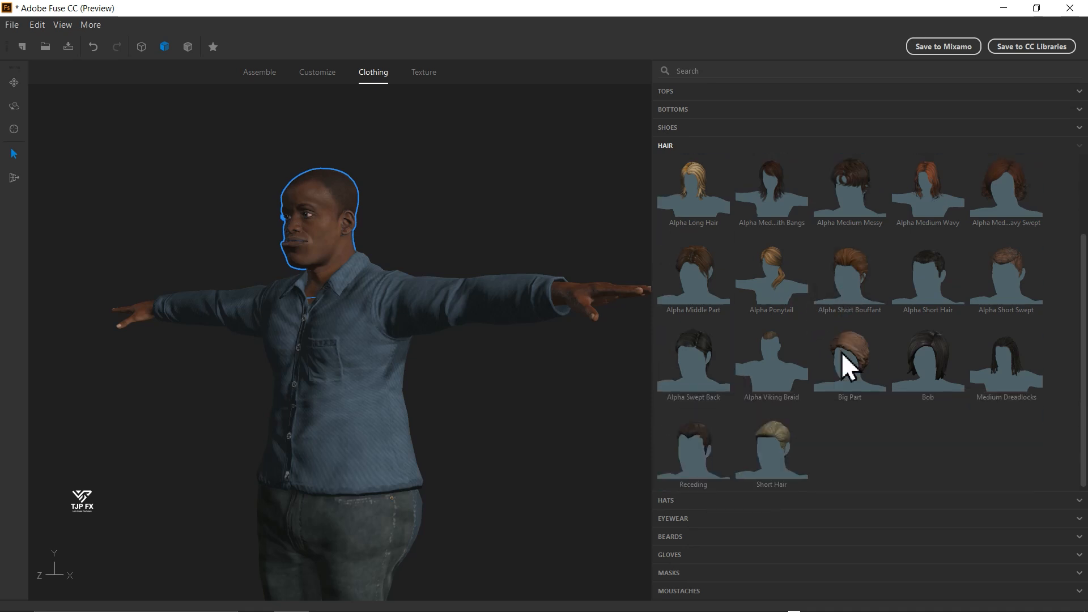
left_click(700, 365)
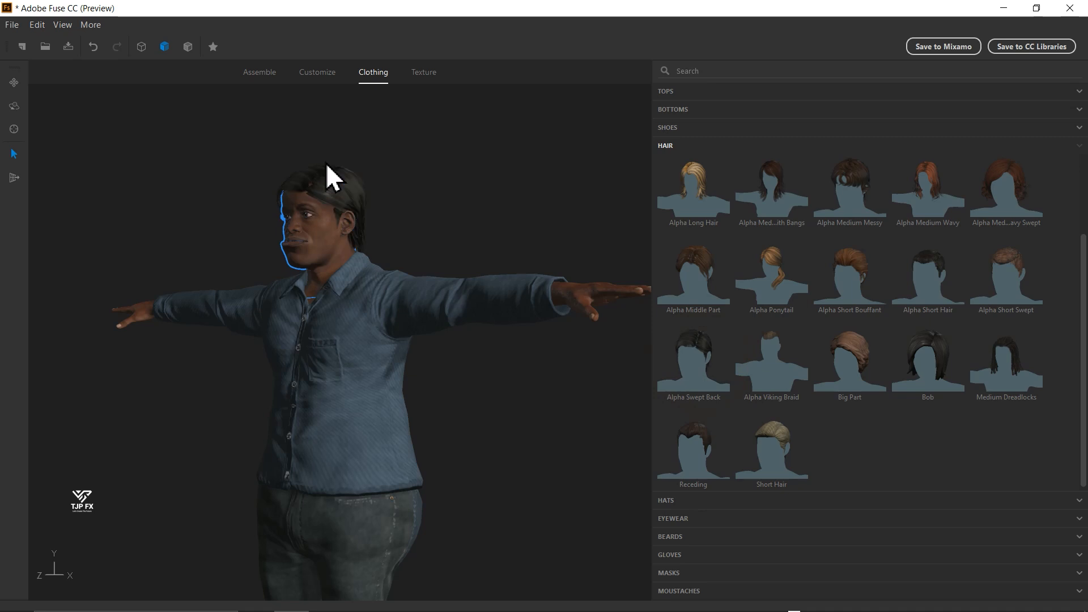
- Replace the character's hair with a short, light brown swept hairstyle and check it from several angles
left_click_drag(409, 213, 504, 227)
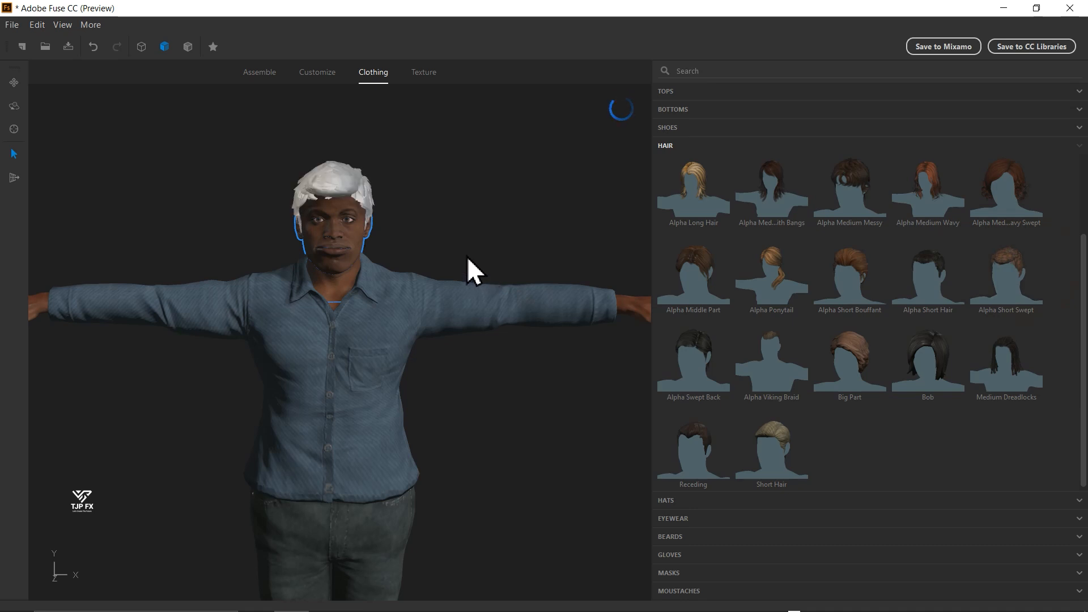
left_click_drag(413, 242, 183, 244)
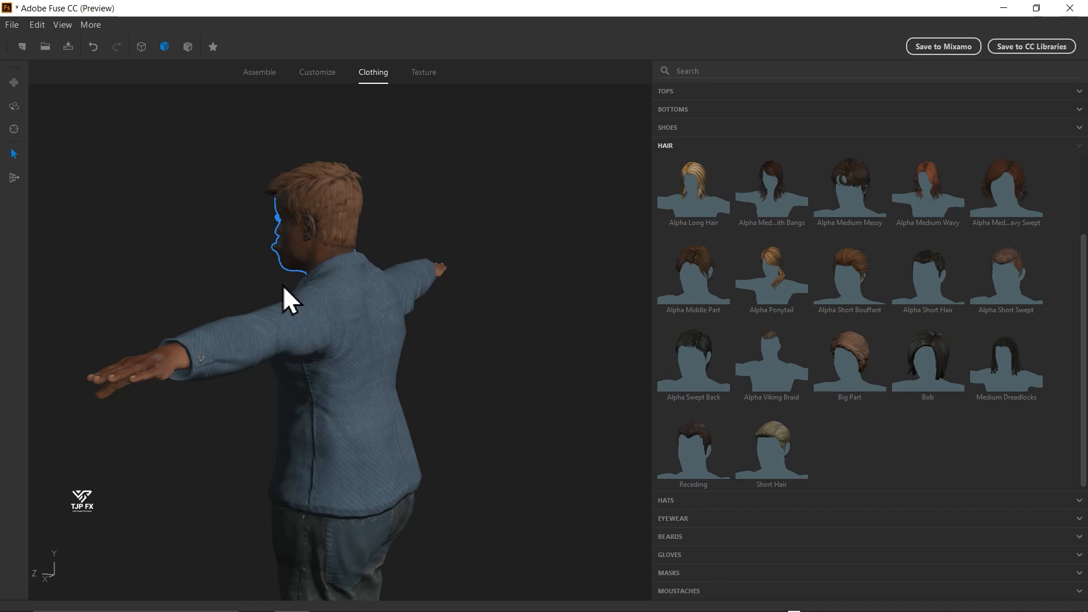
left_click_drag(442, 415, 634, 428)
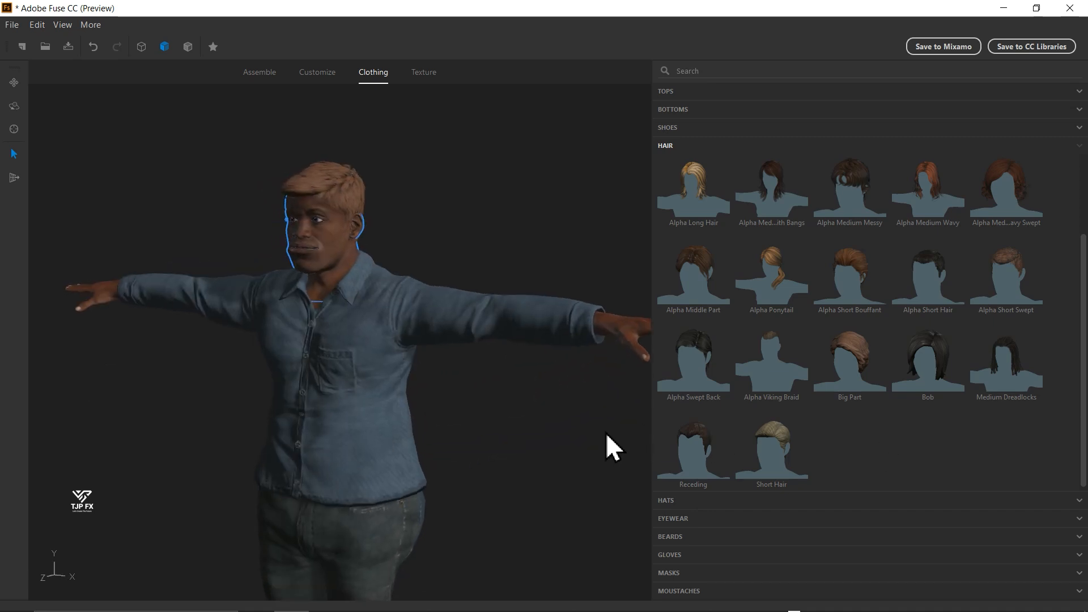
scroll(851, 422, "up", 2)
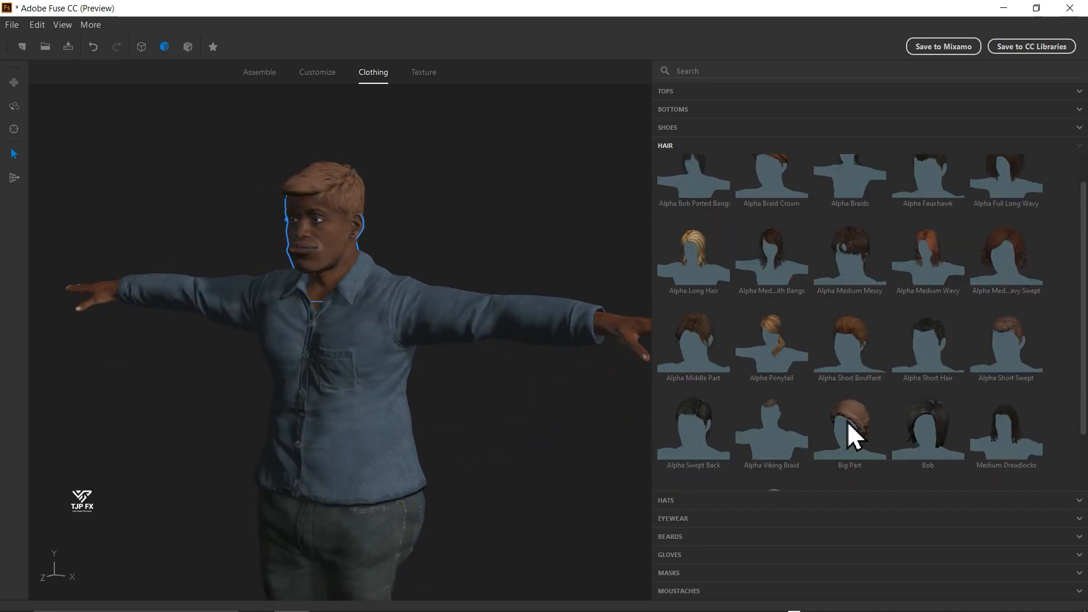
scroll(848, 422, "down", 1)
- Browse the hats, give the character the Pilot glasses and check them up close
left_click(709, 501)
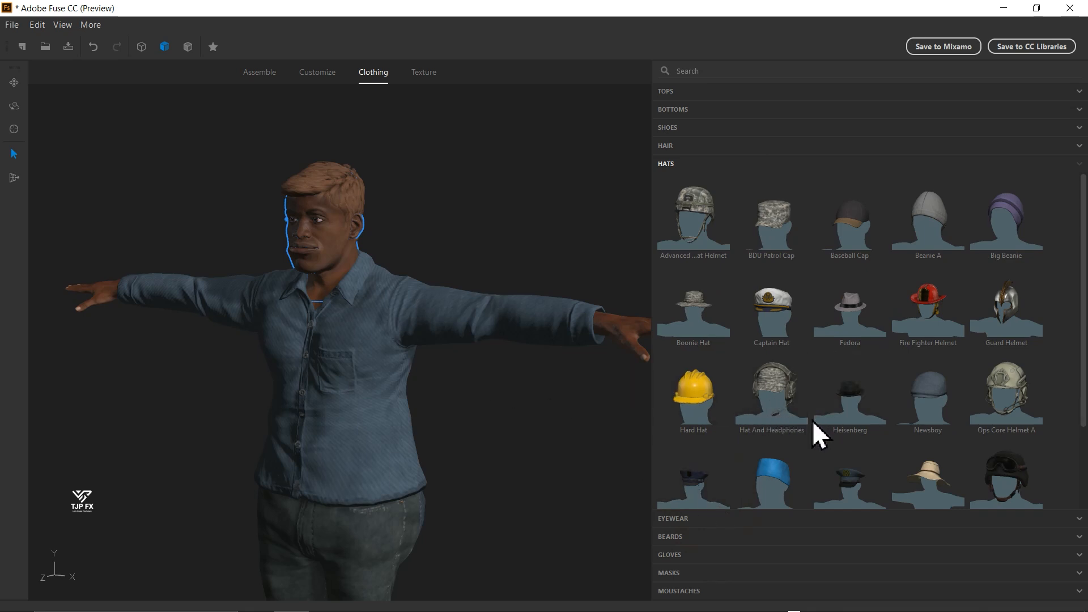
scroll(781, 422, "down", 2)
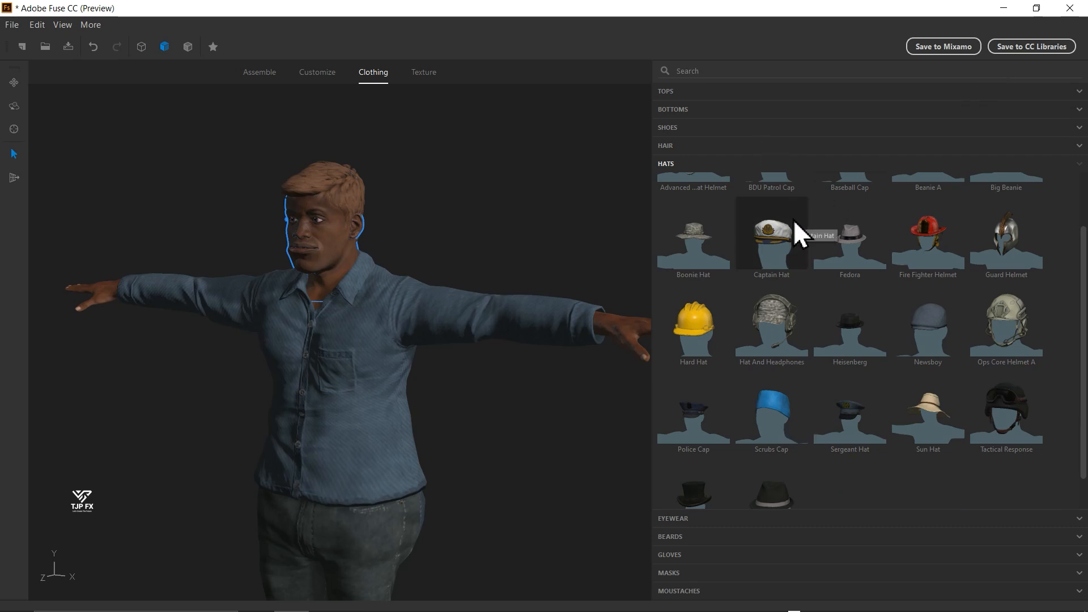
scroll(793, 222, "down", 1)
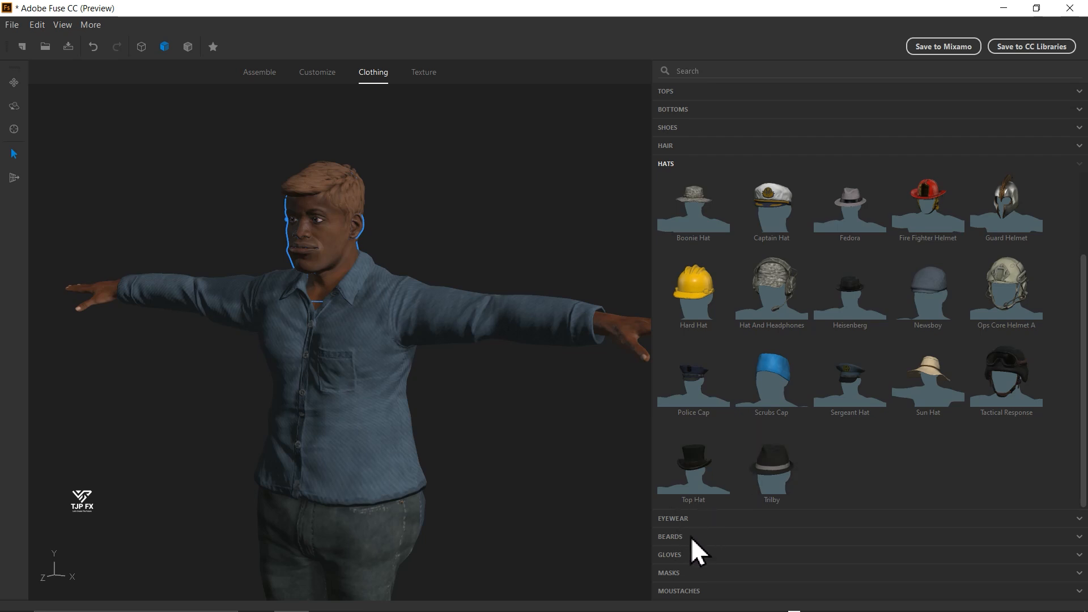
left_click(693, 521)
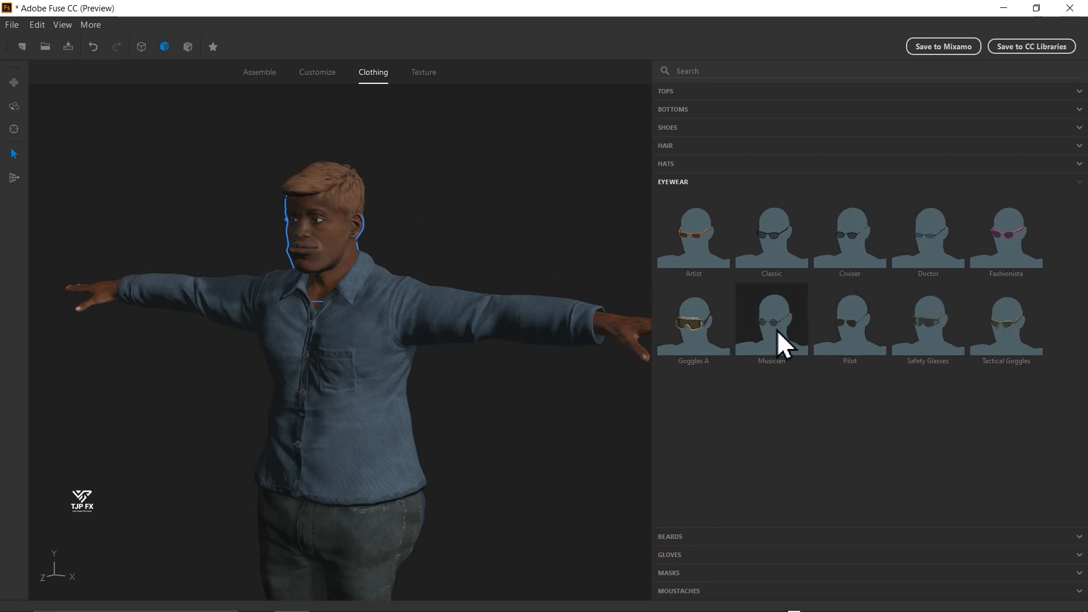
left_click(846, 323)
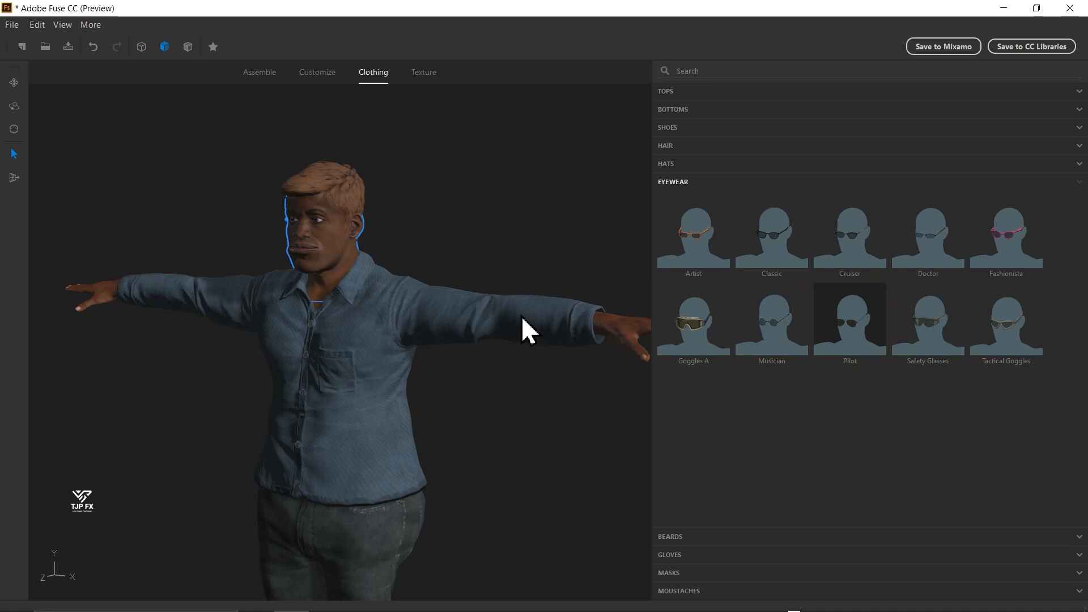
mouse_move(418, 236)
left_mouse_down()
mouse_move(474, 255)
mouse_move(604, 254)
mouse_move(524, 255)
left_mouse_up()
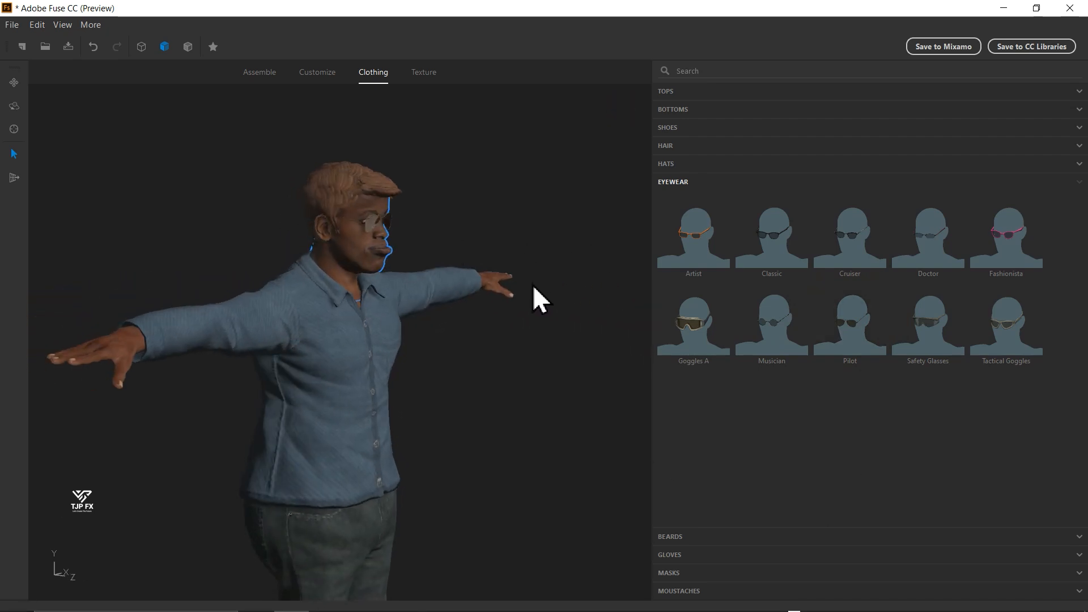
scroll(440, 181, "up", 5)
left_click_drag(440, 181, 403, 257)
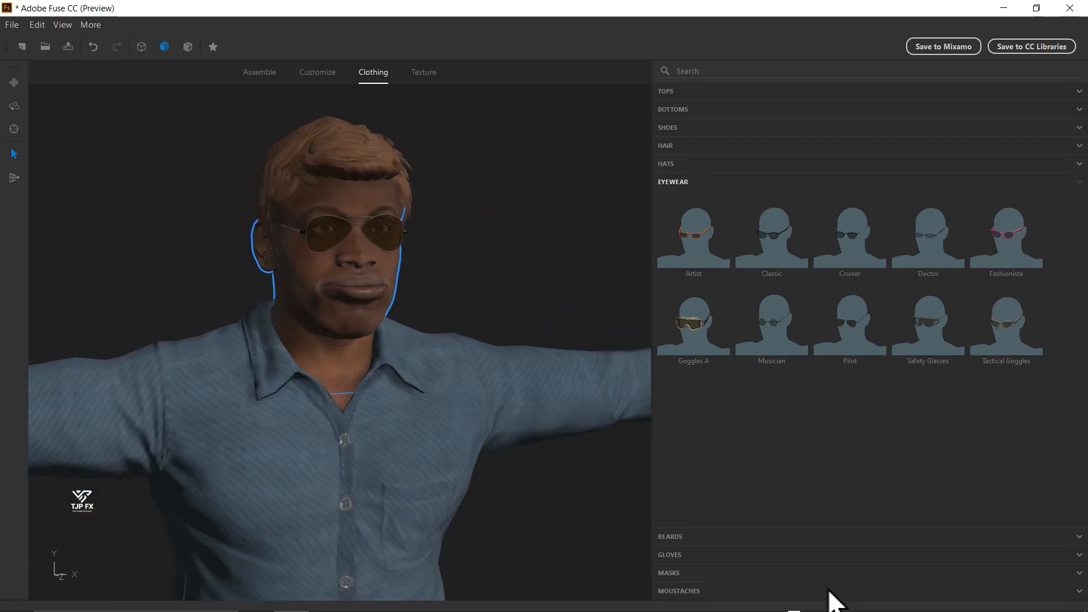
- Add the Alpha Mutton Chops beard and check it from the side and front
left_click(674, 536)
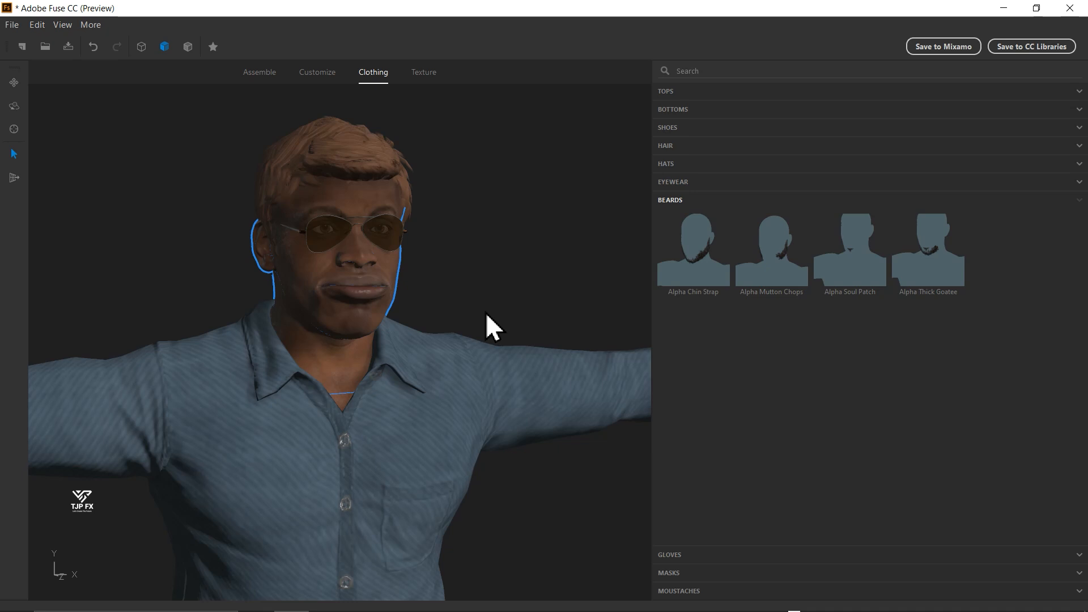
left_click_drag(492, 328, 343, 323)
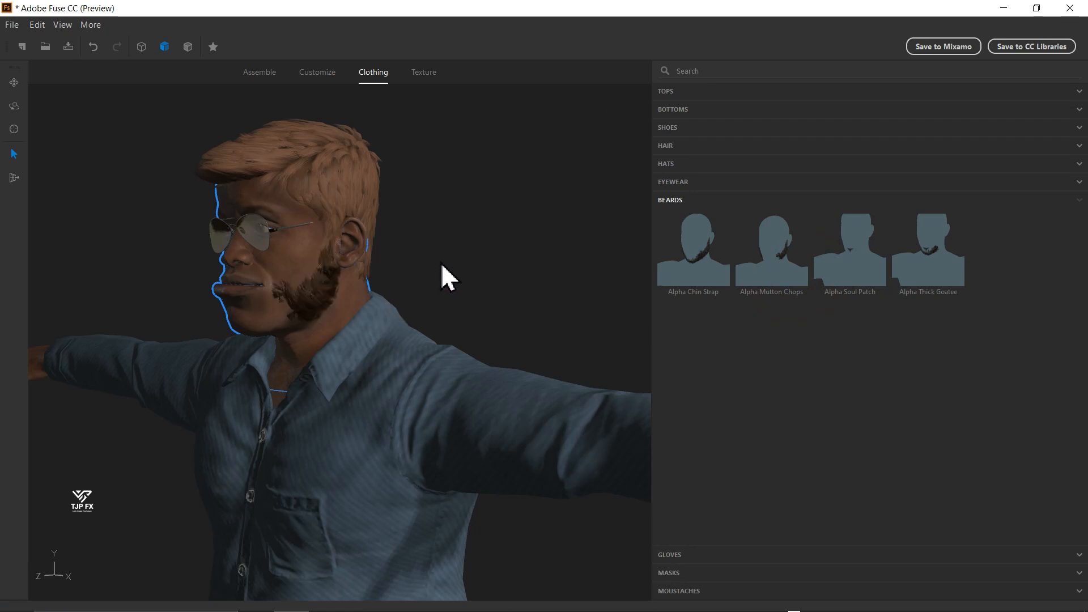
left_click_drag(443, 261, 576, 256)
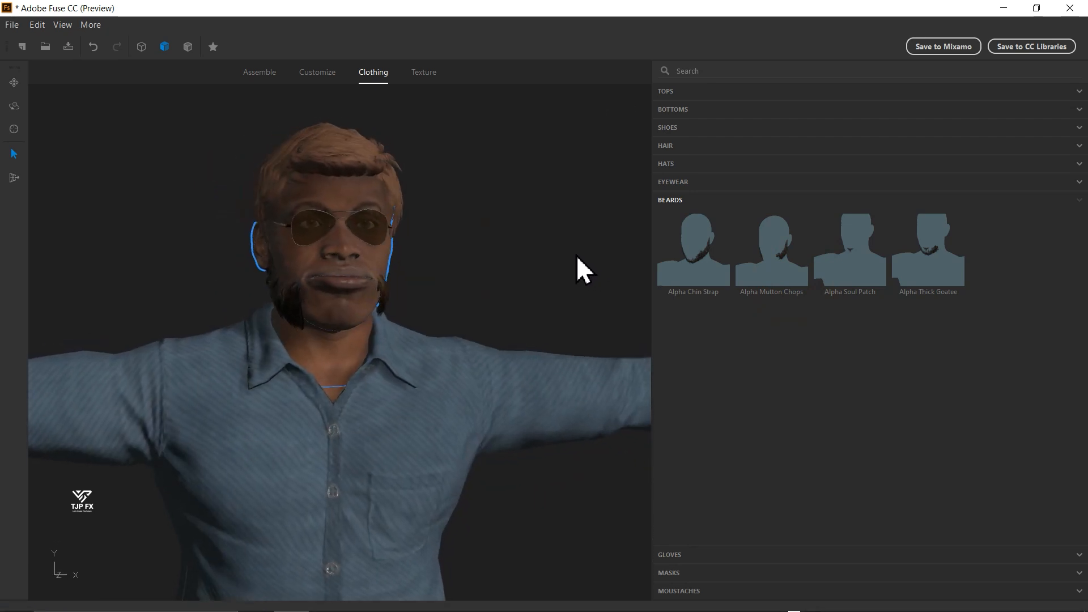
- Look through the available gloves and masks while examining the character's hand and head up close
left_click(677, 554)
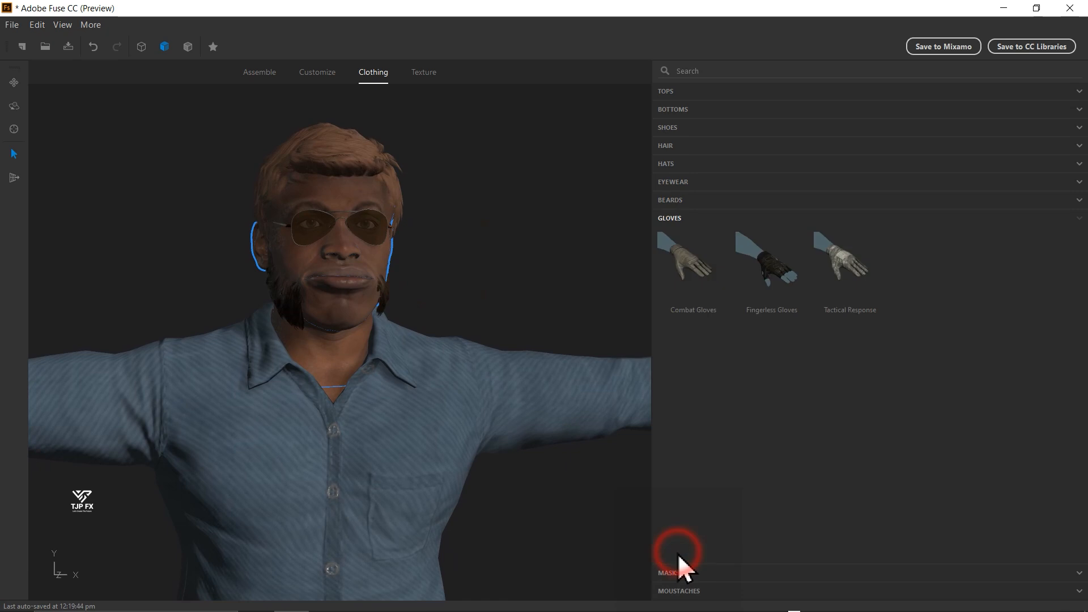
scroll(525, 340, "down", 5)
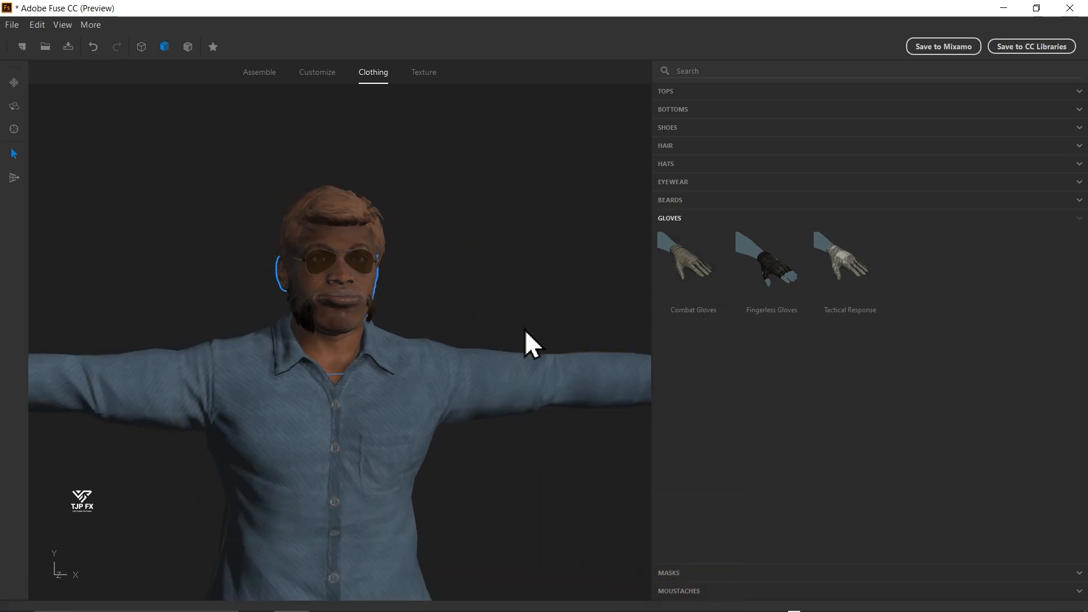
left_click_drag(557, 444, 444, 425)
scroll(497, 358, "up", 3)
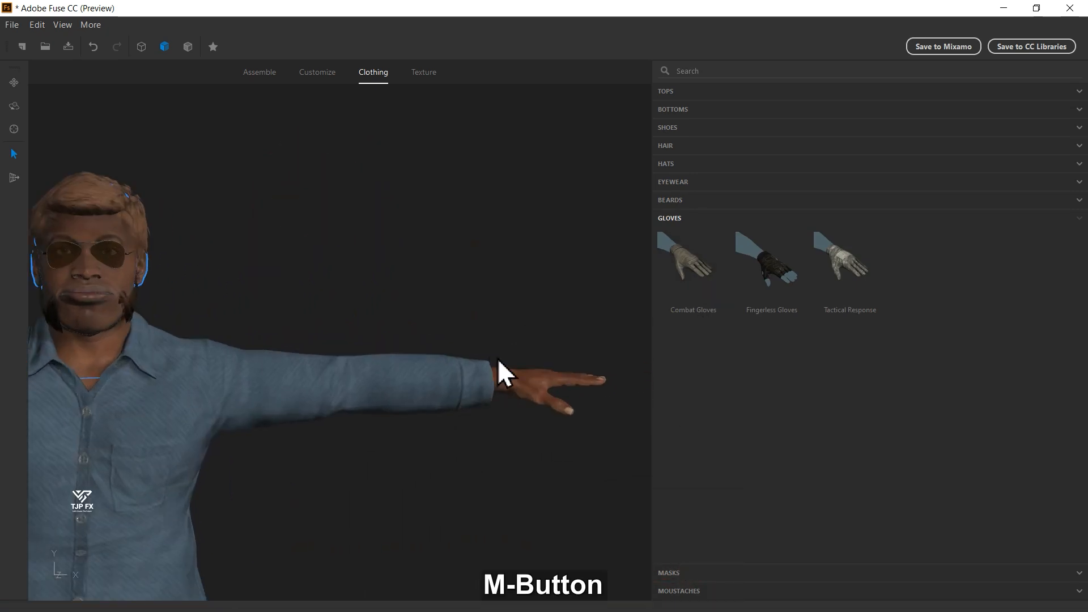
left_click_drag(544, 369, 444, 388)
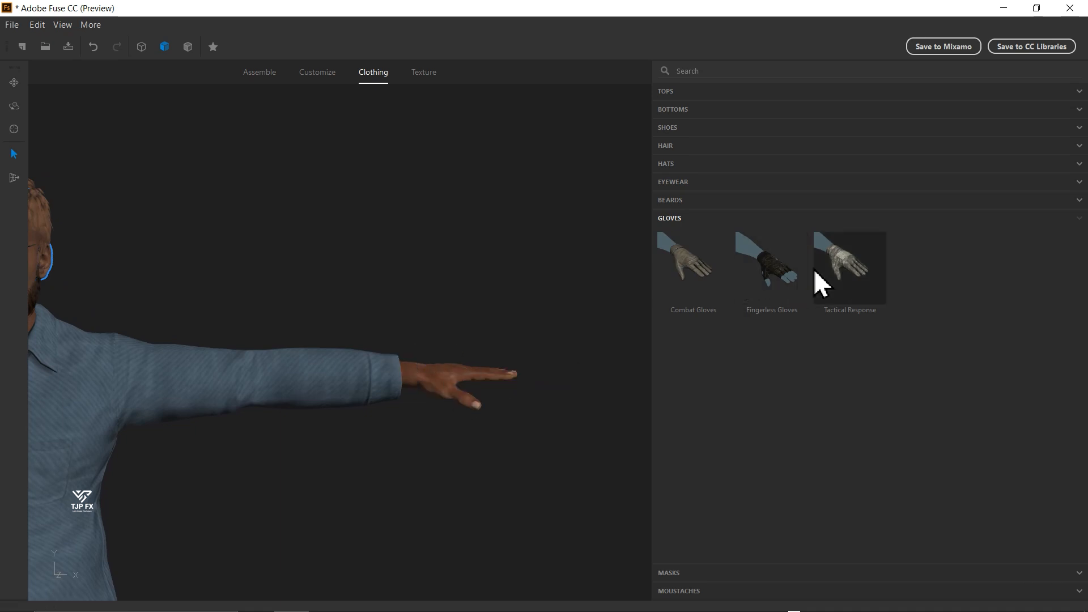
scroll(358, 385, "down", 3)
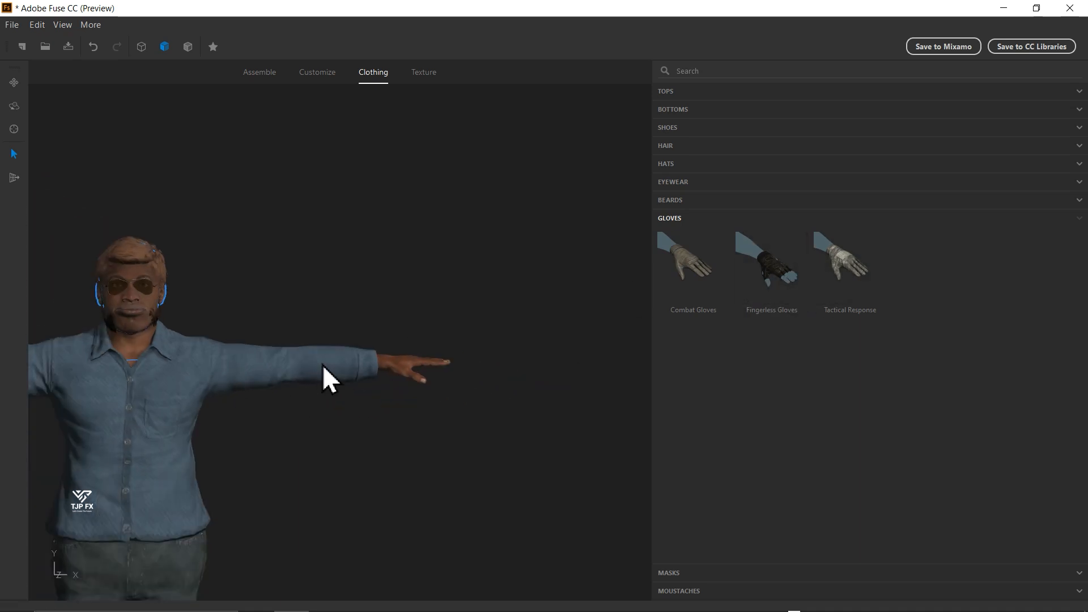
left_click_drag(322, 366, 444, 304)
left_click(687, 573)
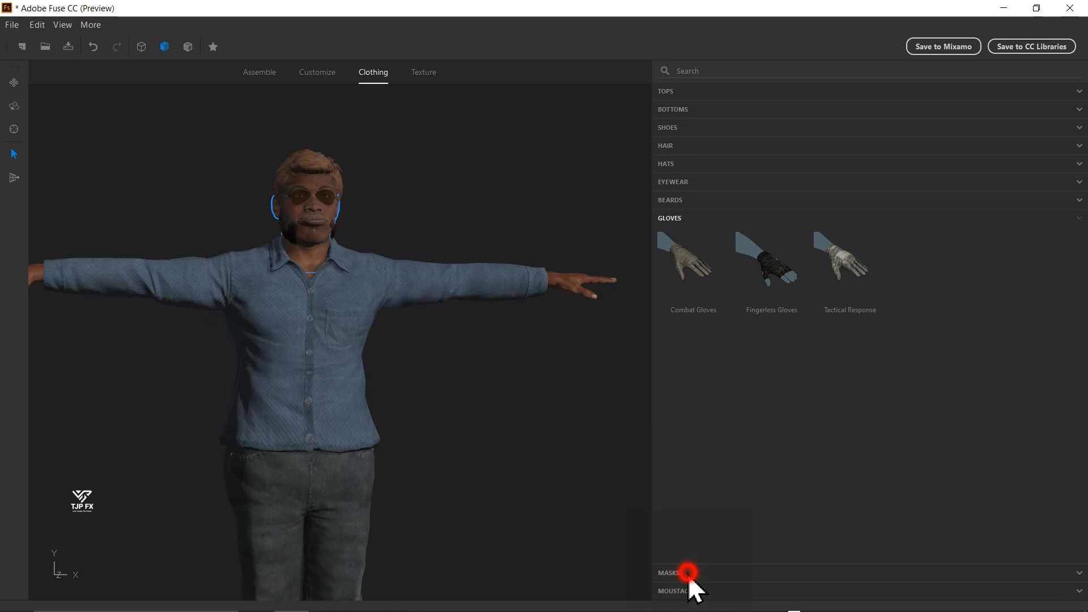
scroll(306, 205, "up", 3)
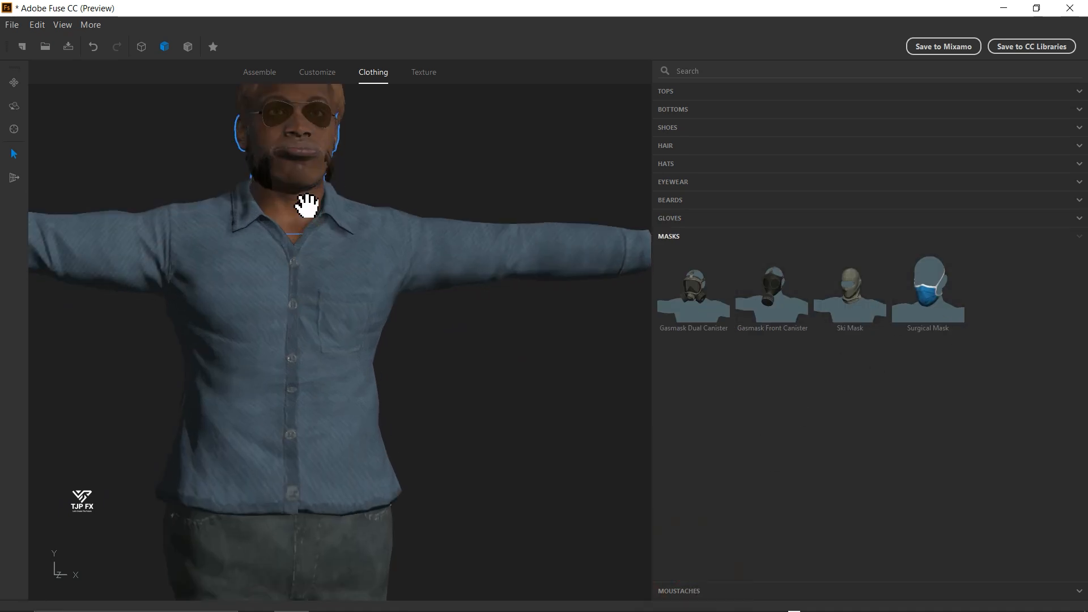
left_click_drag(410, 253, 459, 415)
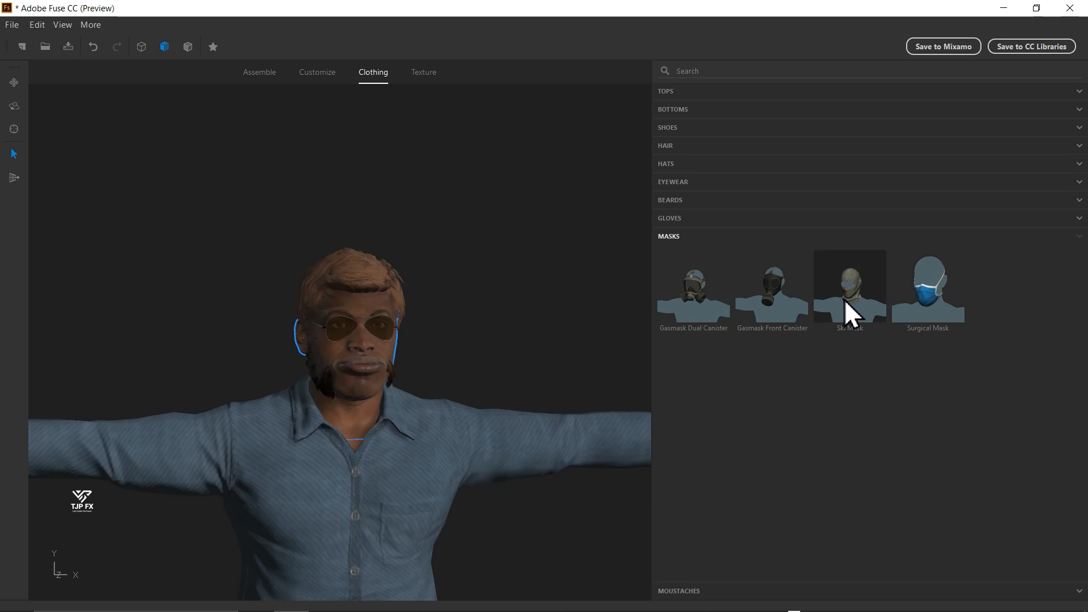
- Add the Alpha Trim moustache and view the finished character from the front and back
left_click(680, 591)
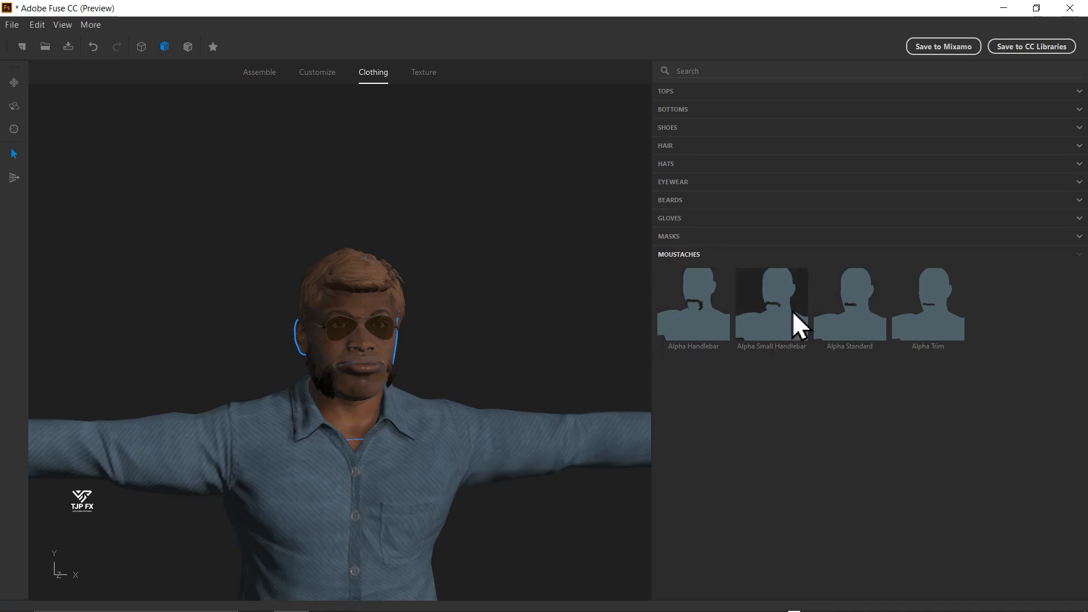
left_click(926, 308)
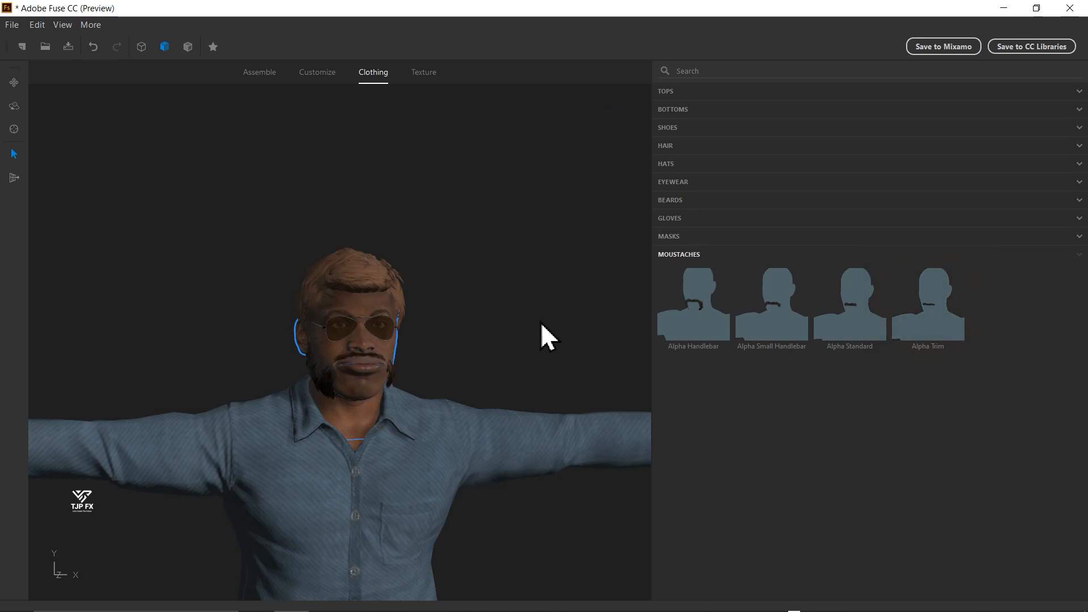
scroll(535, 377, "down", 1)
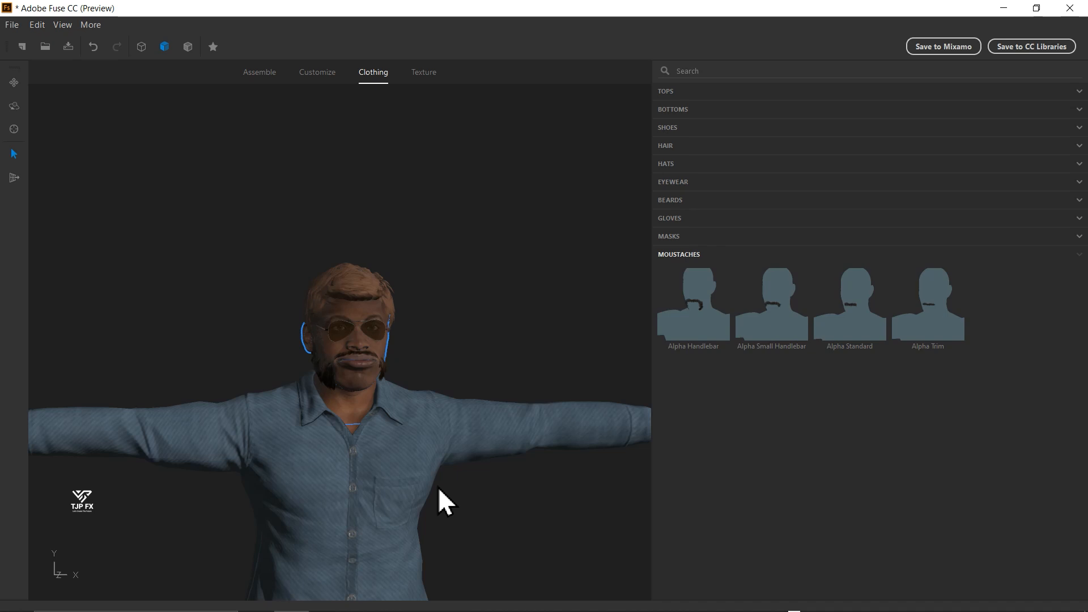
left_click_drag(438, 489, 226, 338)
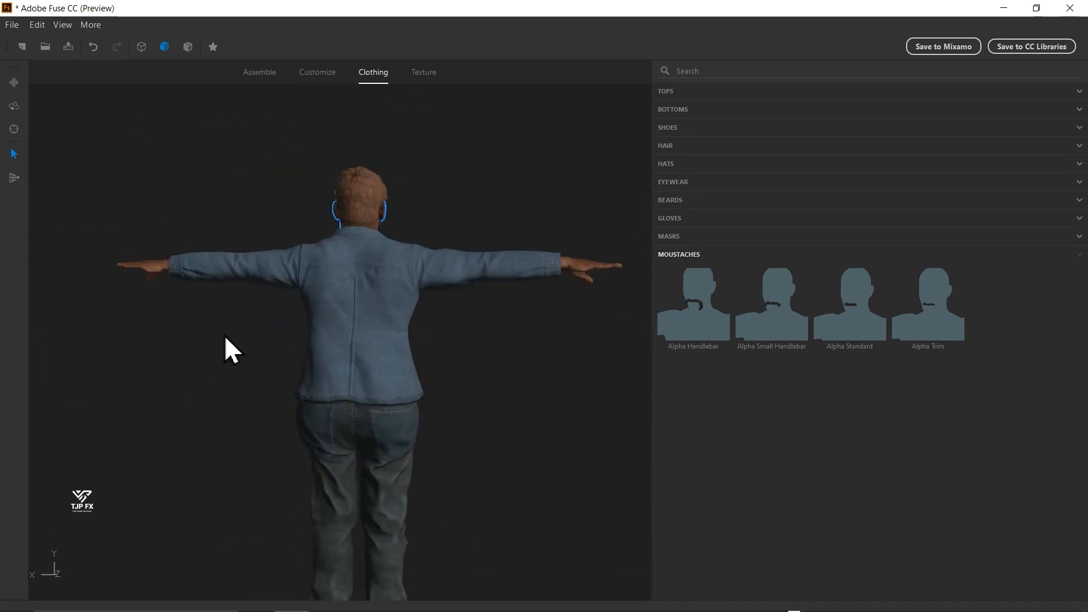
left_click(261, 74)
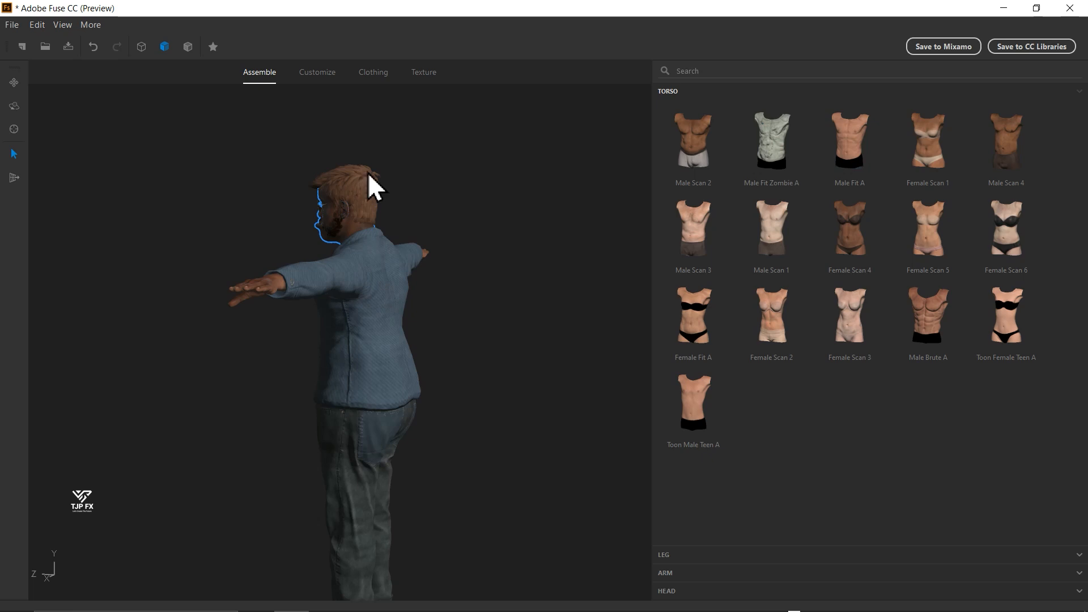
left_click(312, 74)
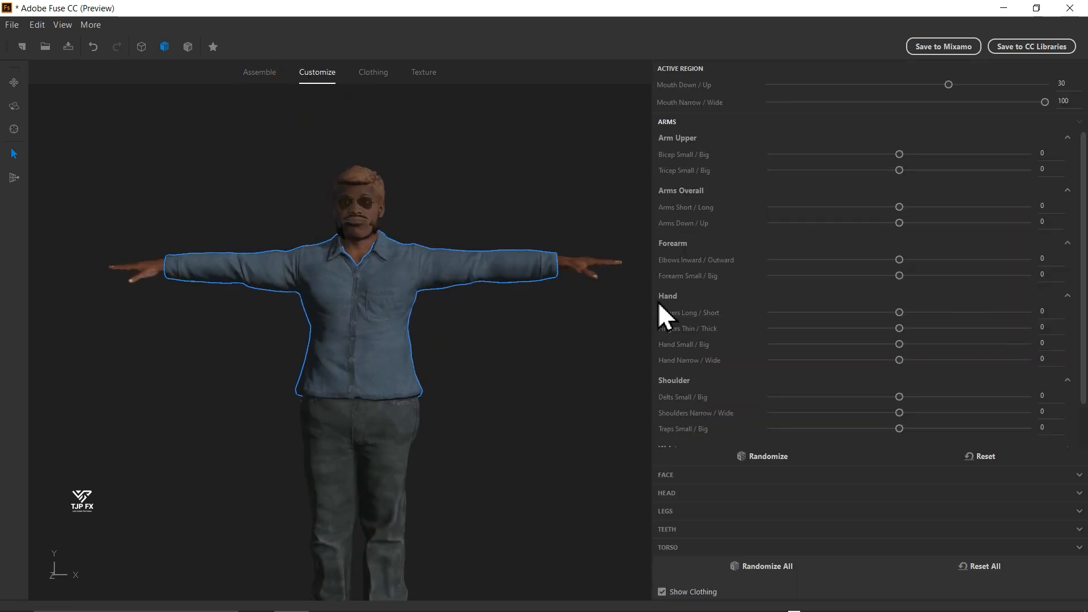
key("F5")
- Start exporting the character as an OBJ model, accepting the default export options with a character scale of 1
left_click(10, 25)
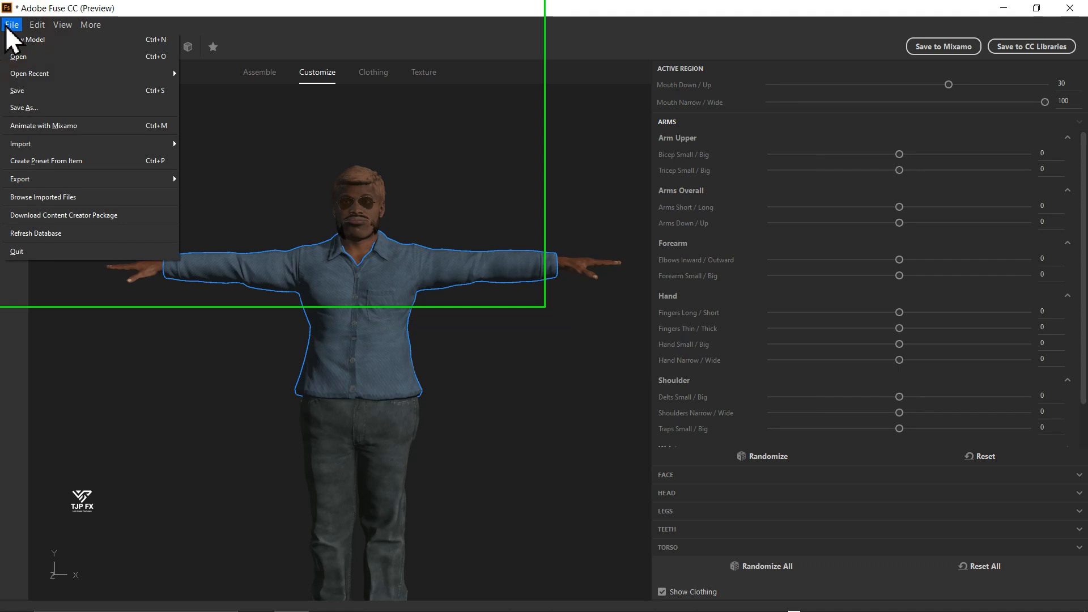
mouse_move(174, 180)
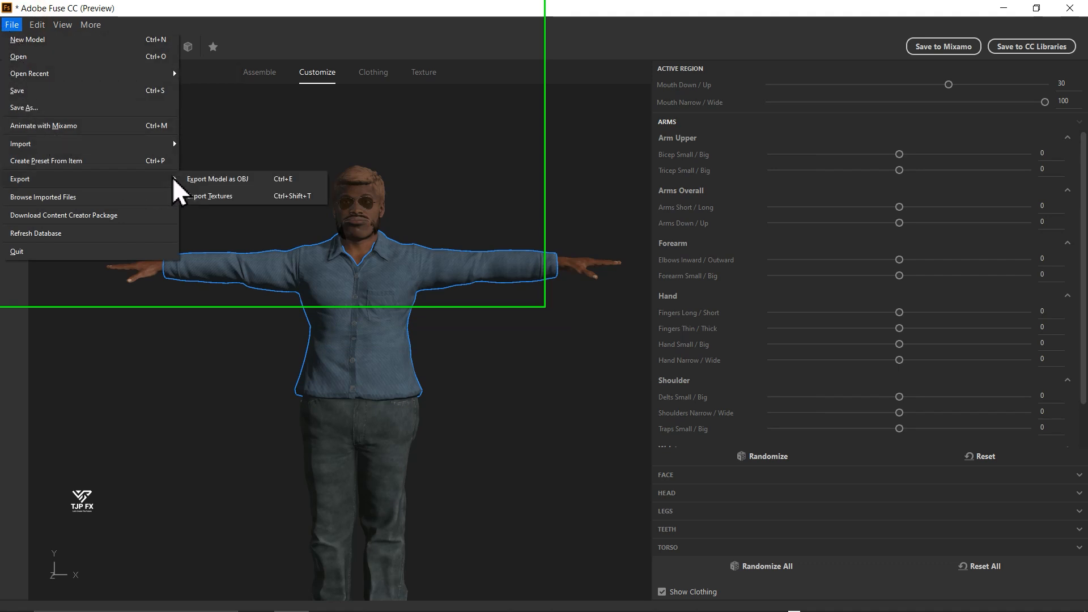
left_click(272, 180)
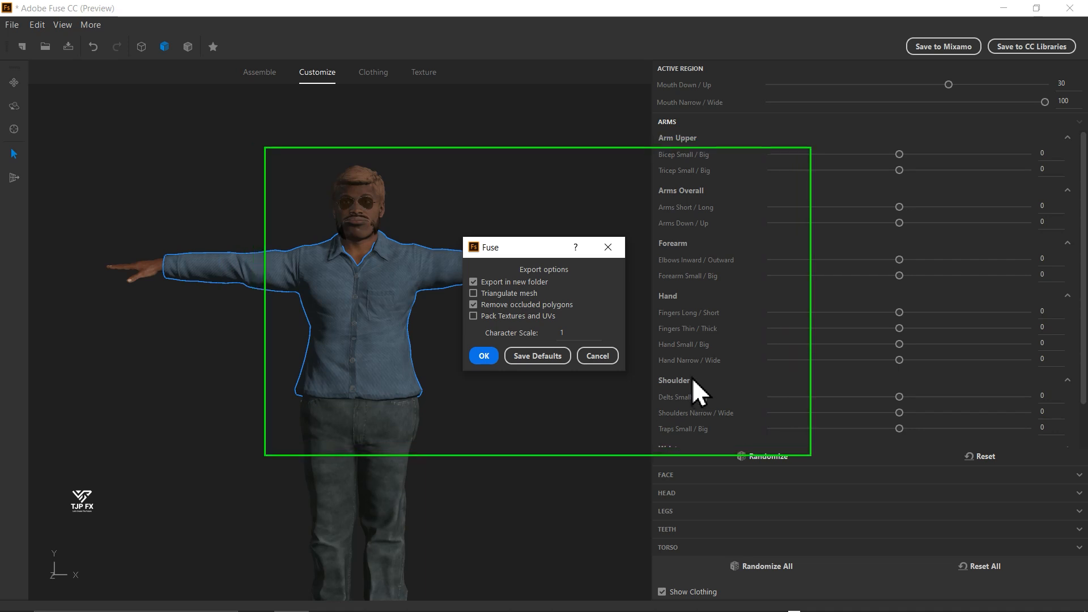
left_click(482, 355)
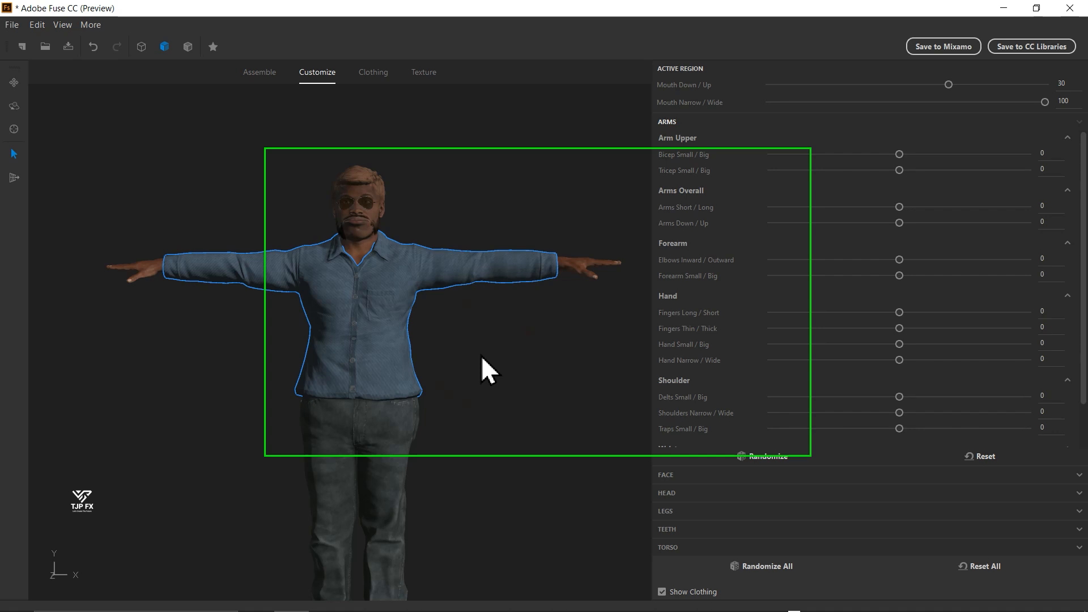
- Create a destination folder named "TUTOTO MIXAMO , CINEMA 4D, AND ELEMENT 3D" beside the existing project folder and open it
key("ctrl+shift+n")
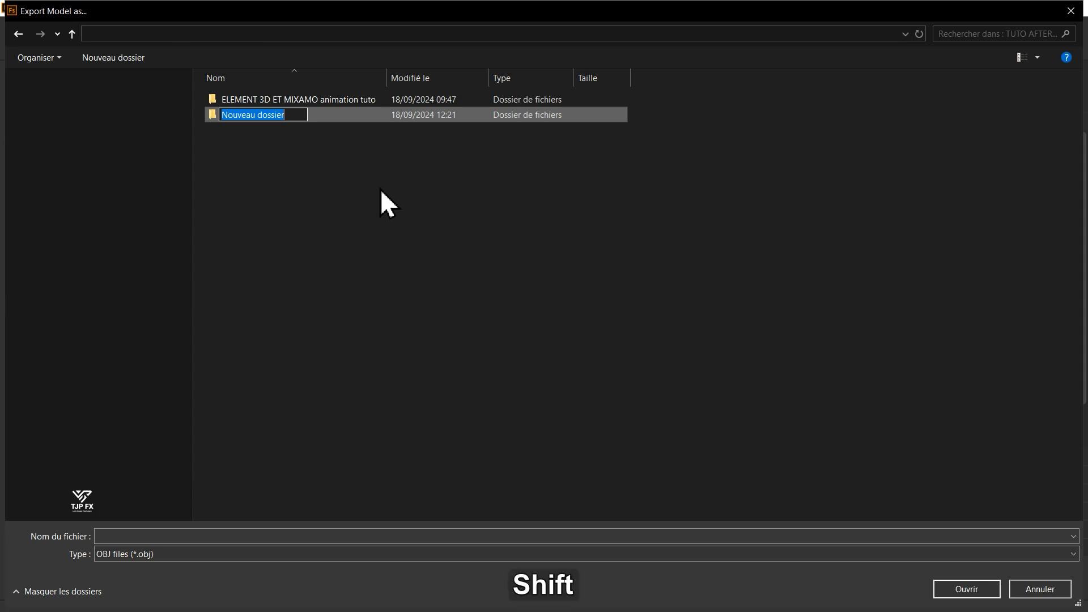
type("TUTOTO ")
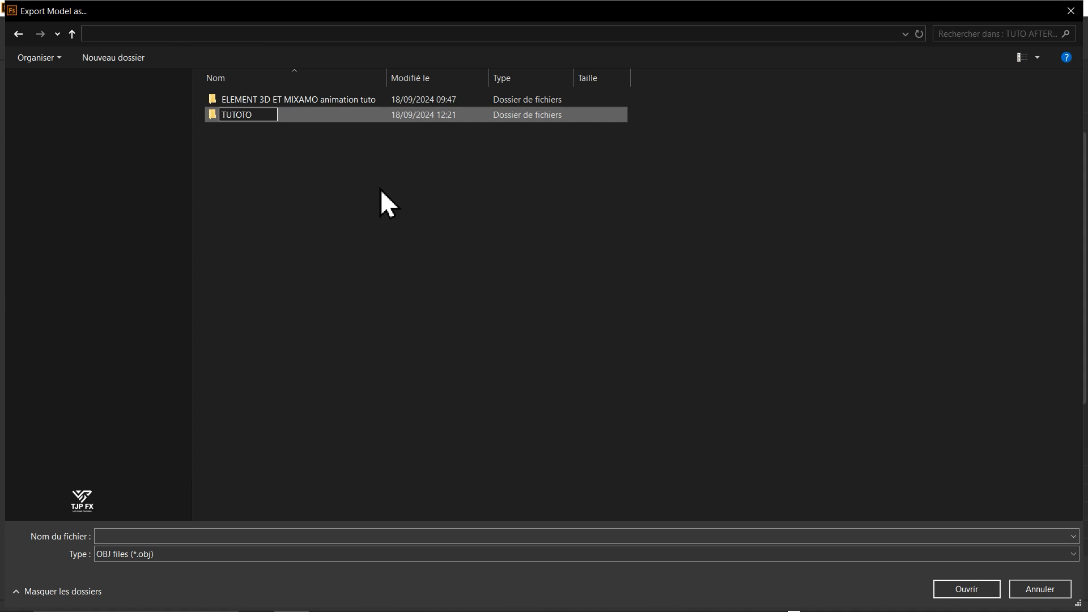
type("M")
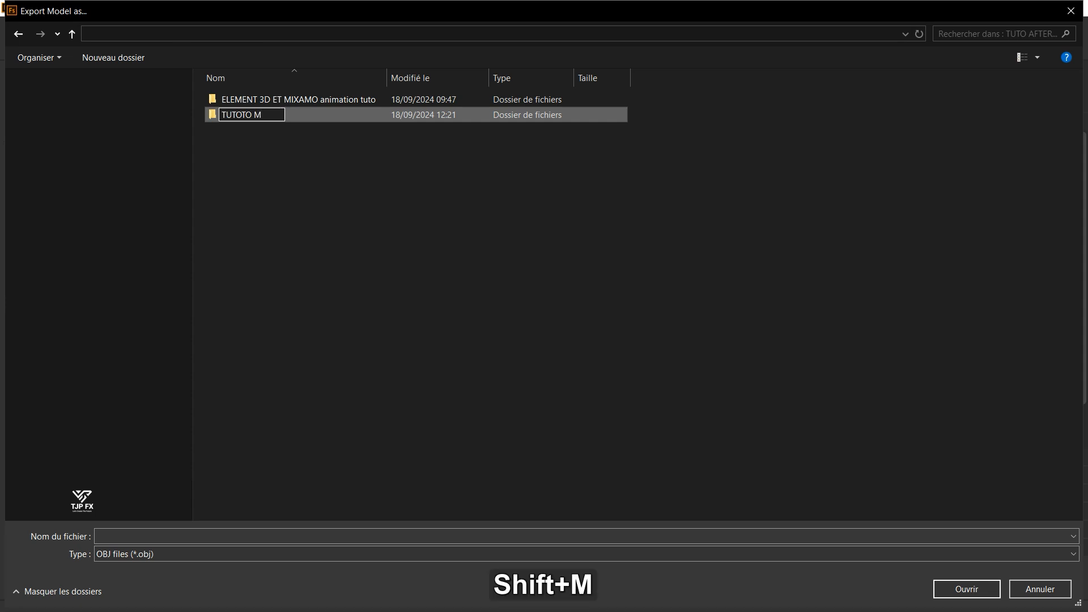
type("IXAMO AND")
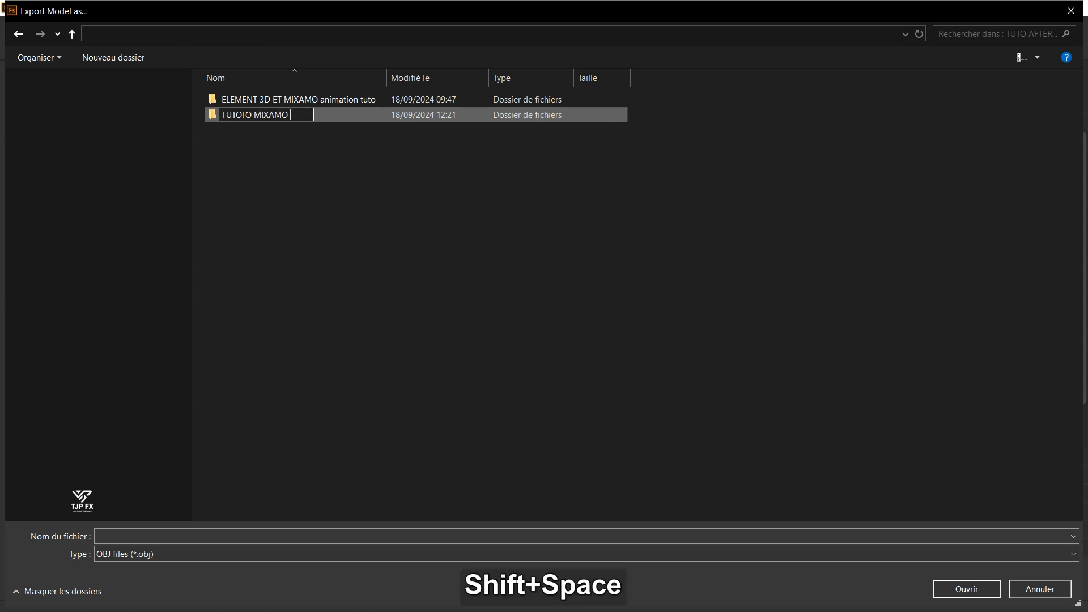
key("BackSpace")
key("BackSpace")
key("BackSpace")
key("BackSpace")
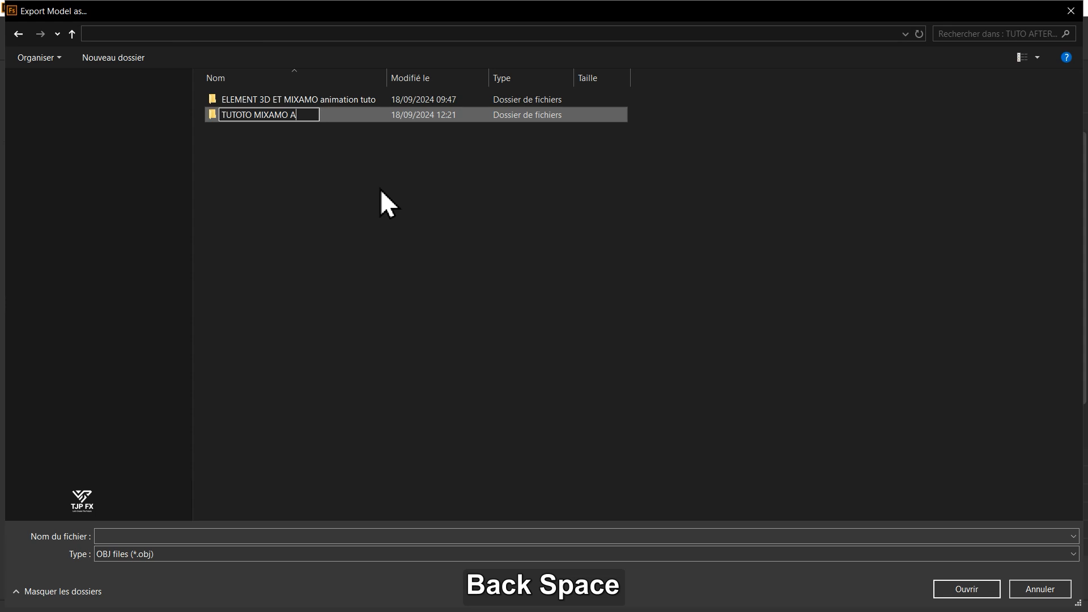
type(", ")
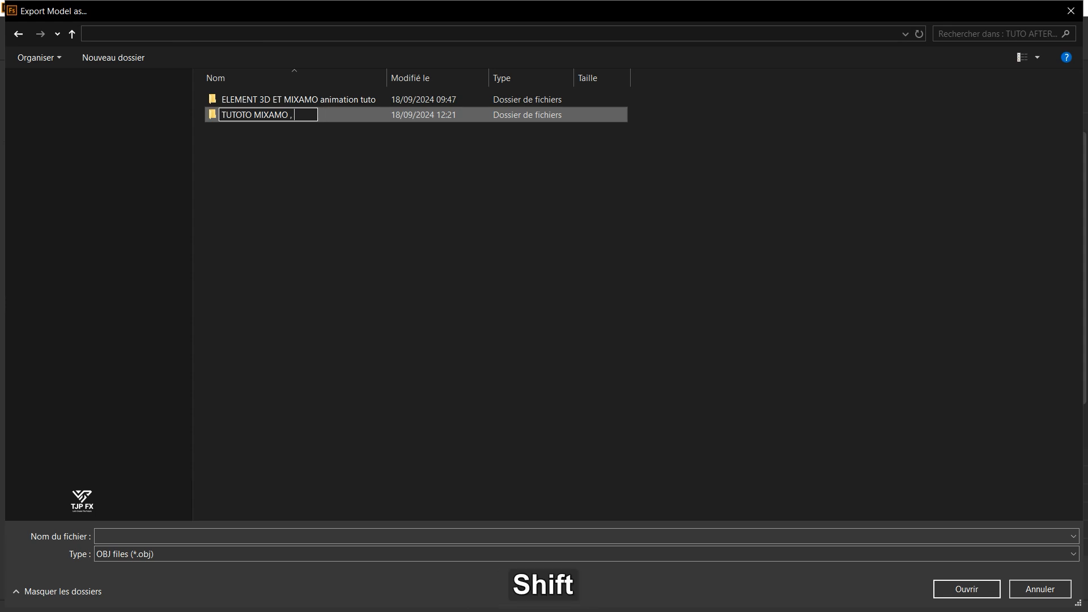
type("CINEMA 4")
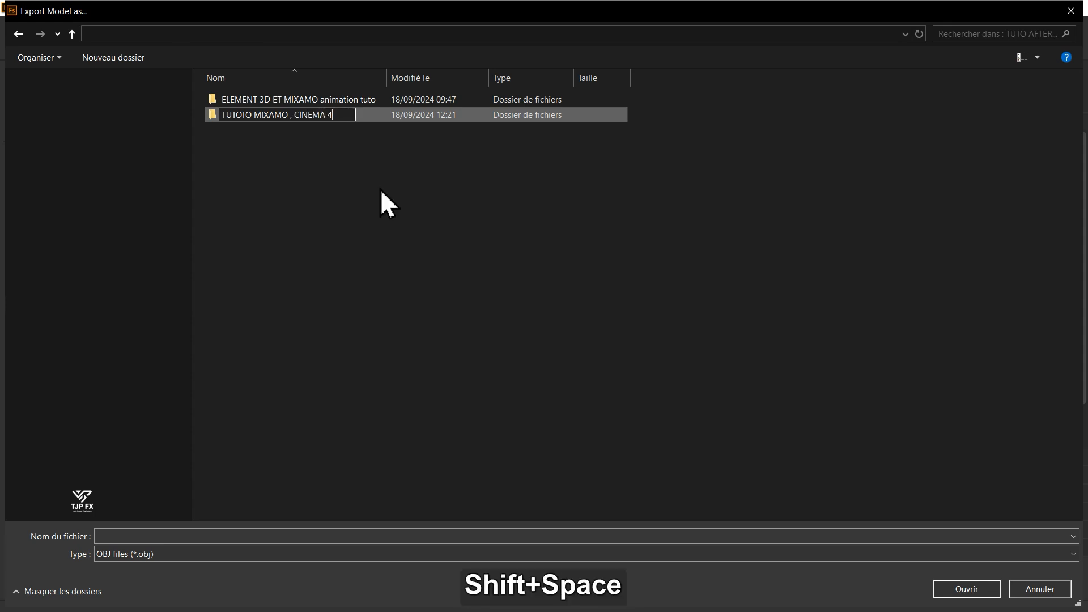
type("D, AND")
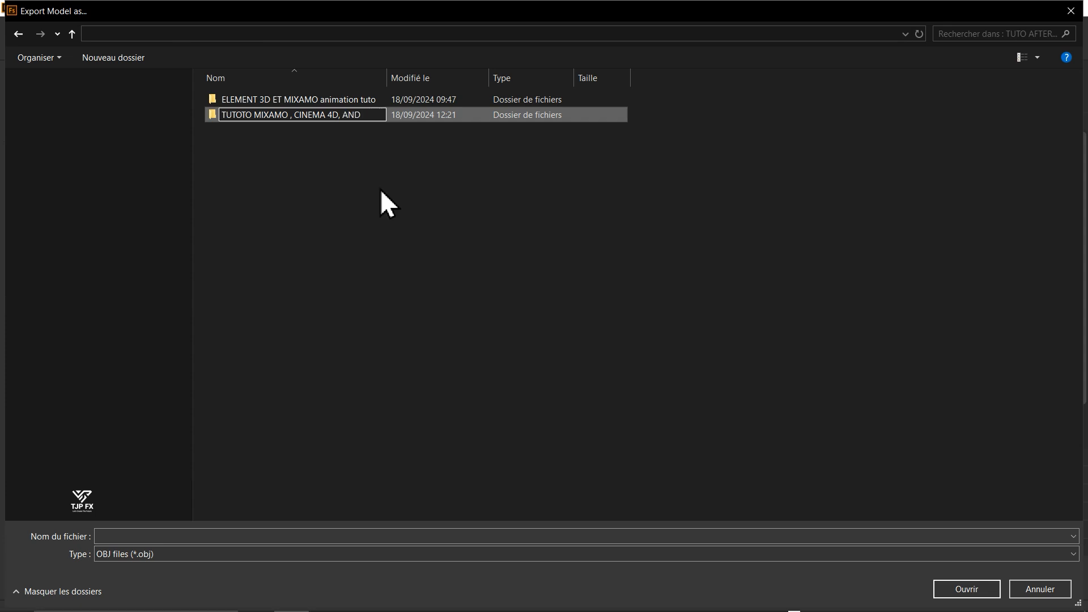
type(" ELEM")
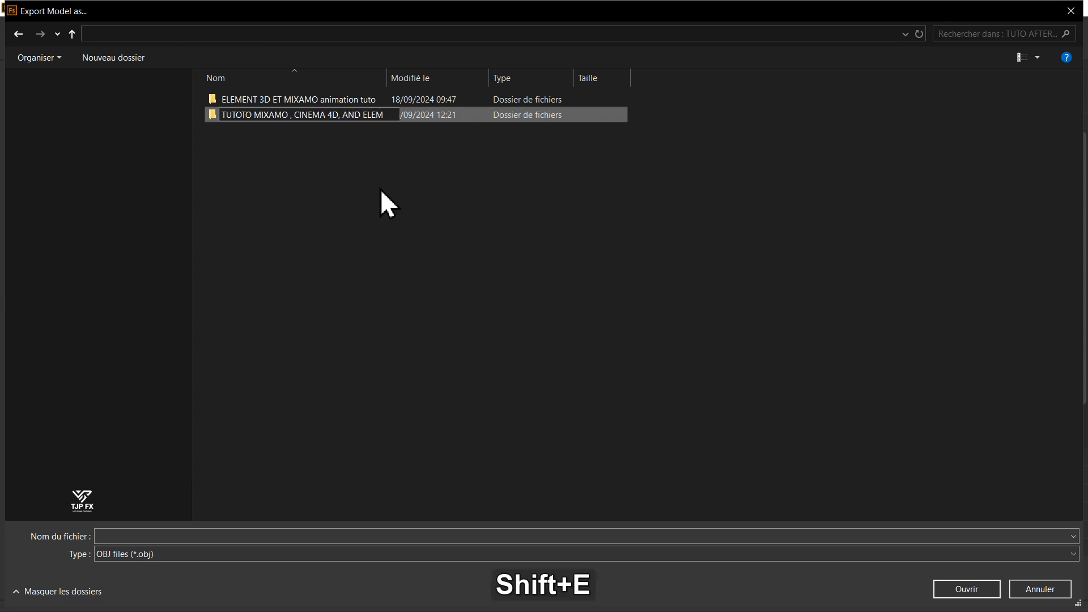
type("ENT 3D")
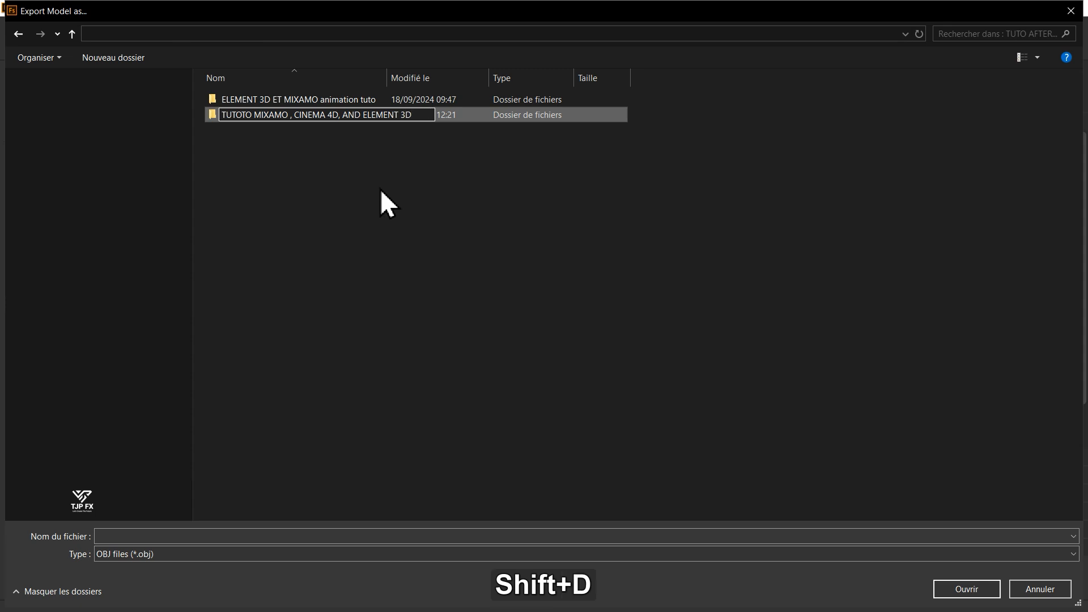
key("Return")
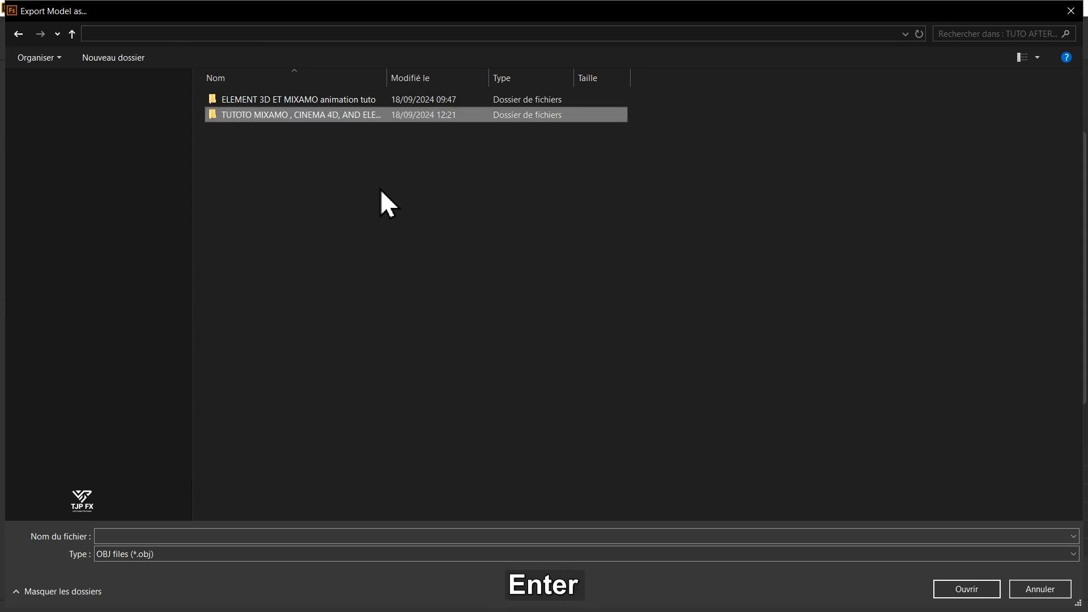
key("Return")
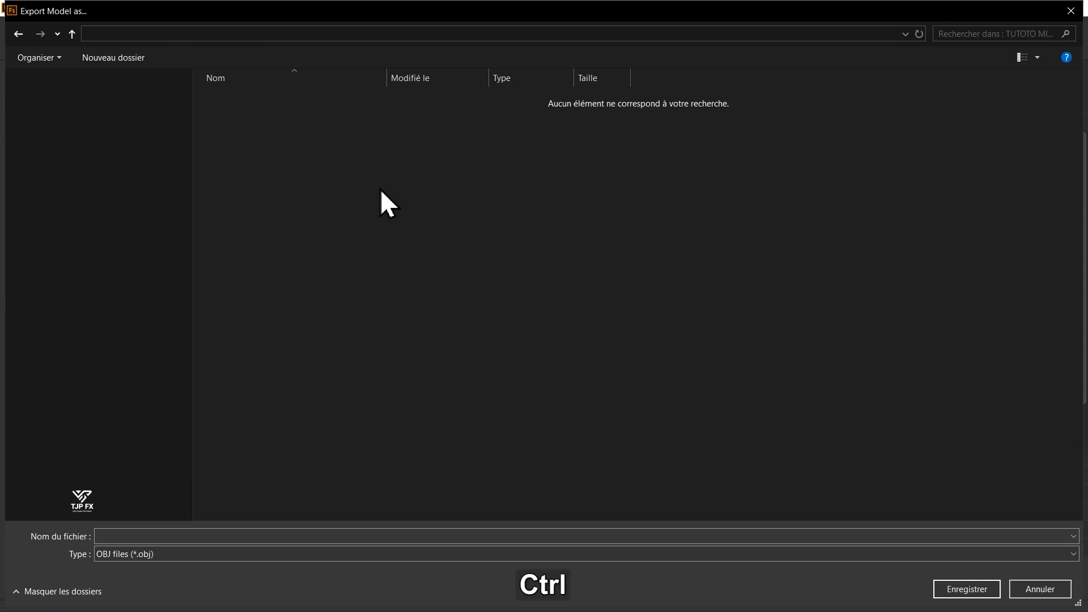
- Create two subfolders named RUSH and SAVES inside the new project folder
key("ctrl+shift+n")
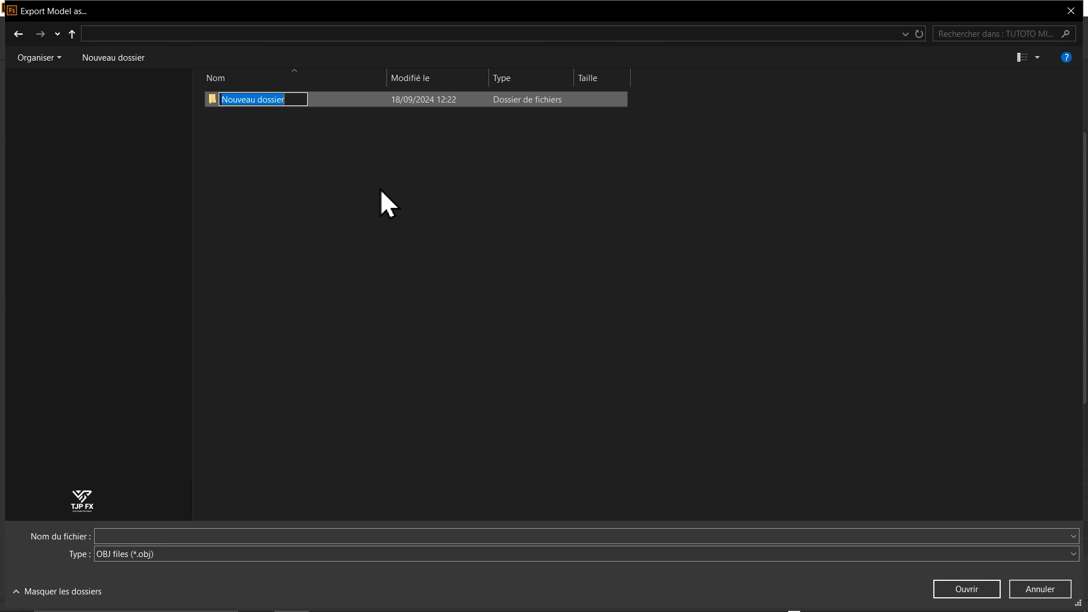
type("RUSH")
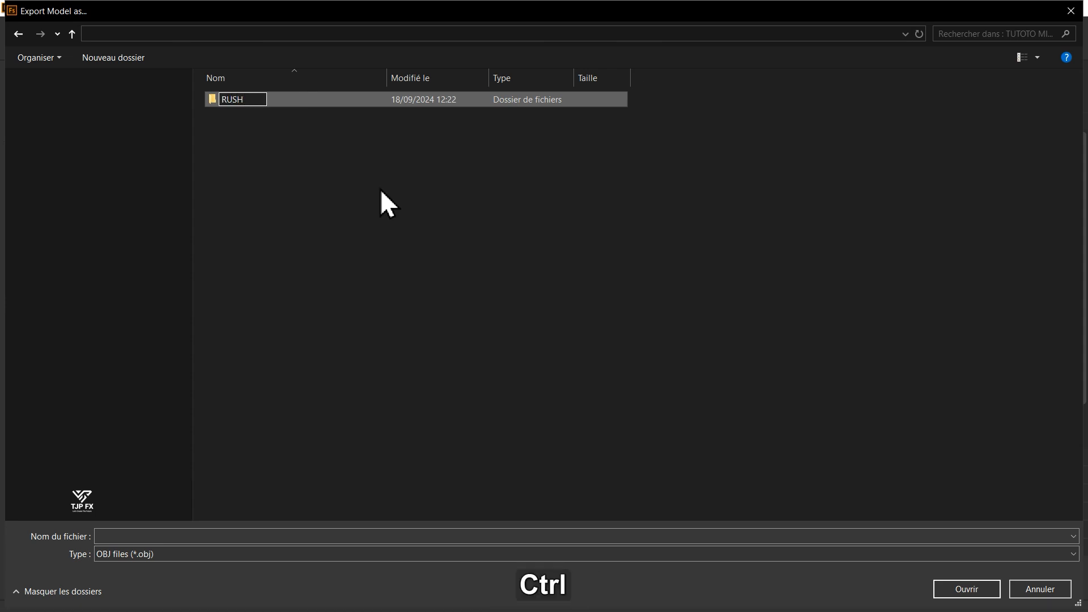
key("ctrl+shift+n")
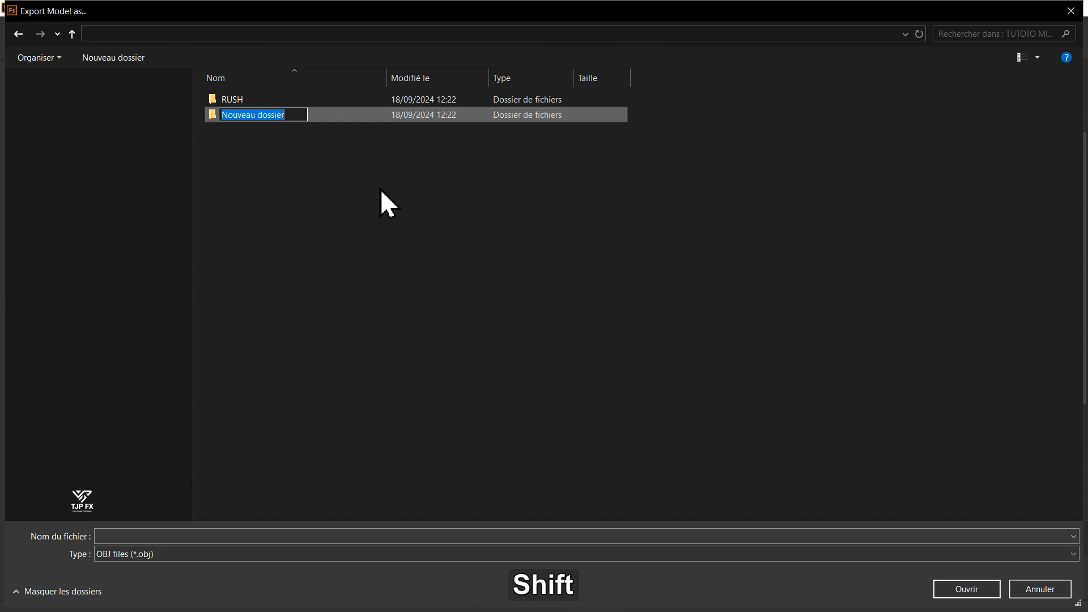
type("SAVES")
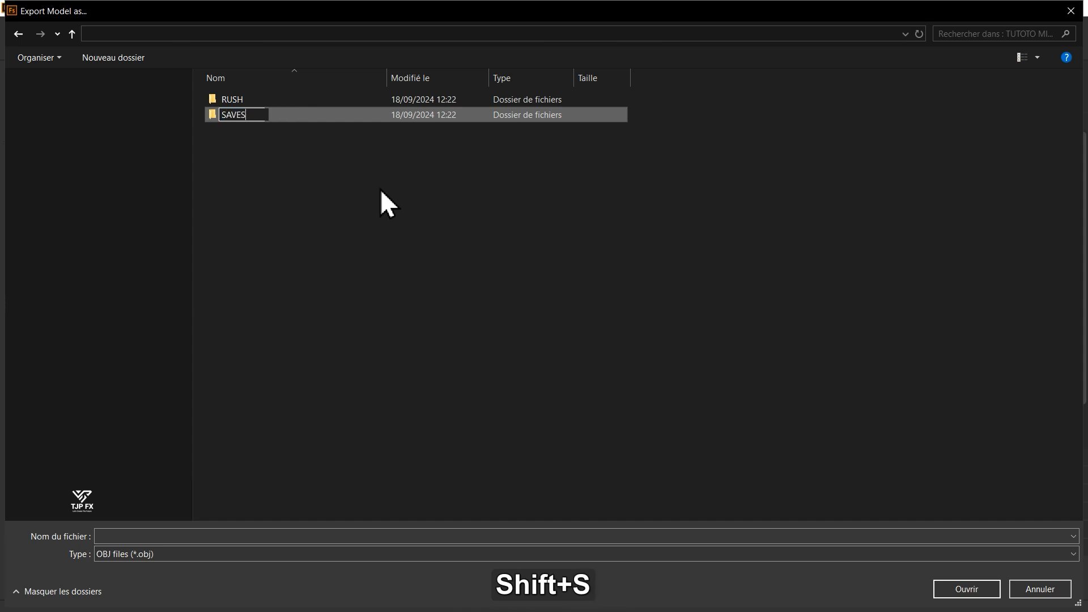
key("Return")
- Add two more subfolders named DOC and RENDER to the project folder
key("ctrl+shift+n")
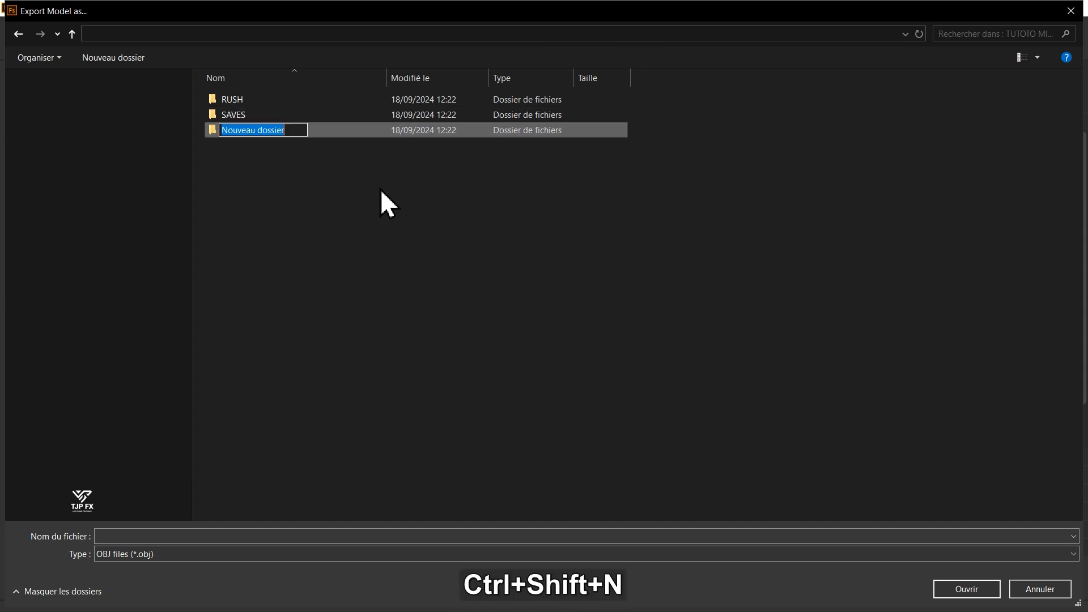
type("DOC")
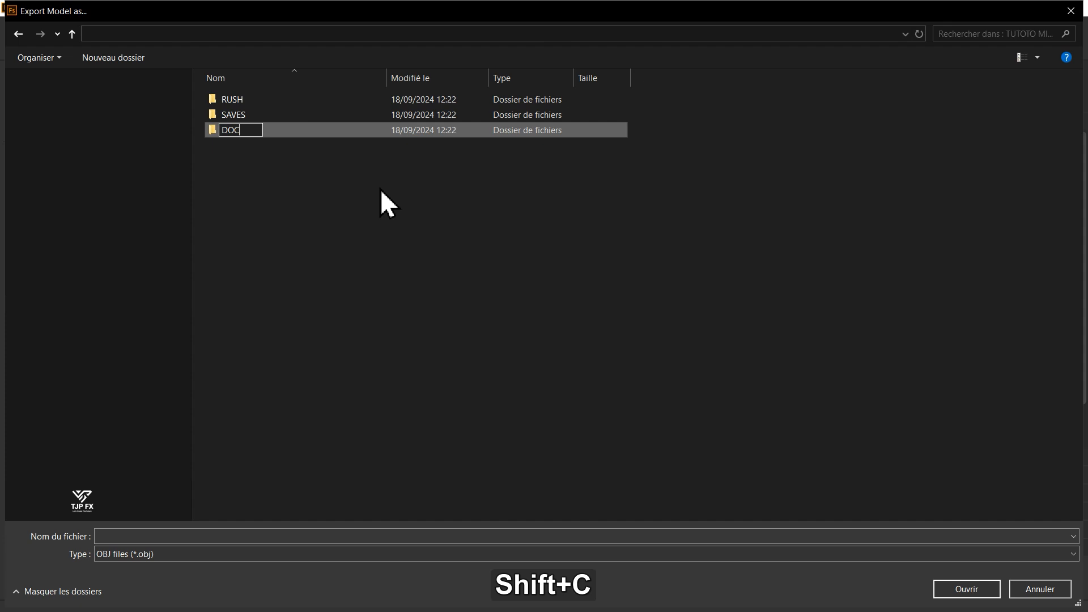
key("Return")
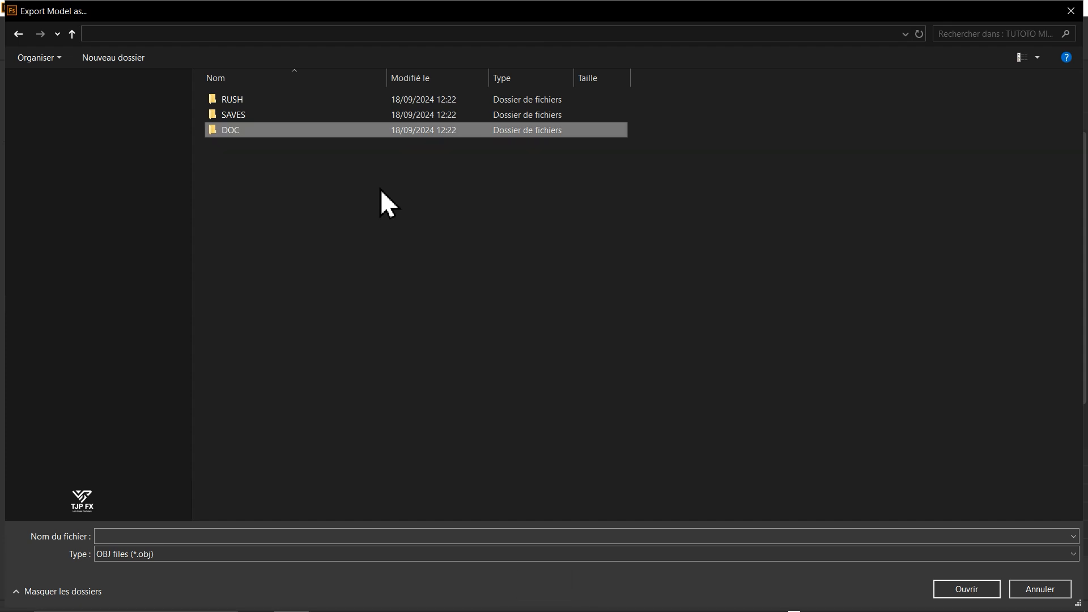
key("ctrl+shift+n")
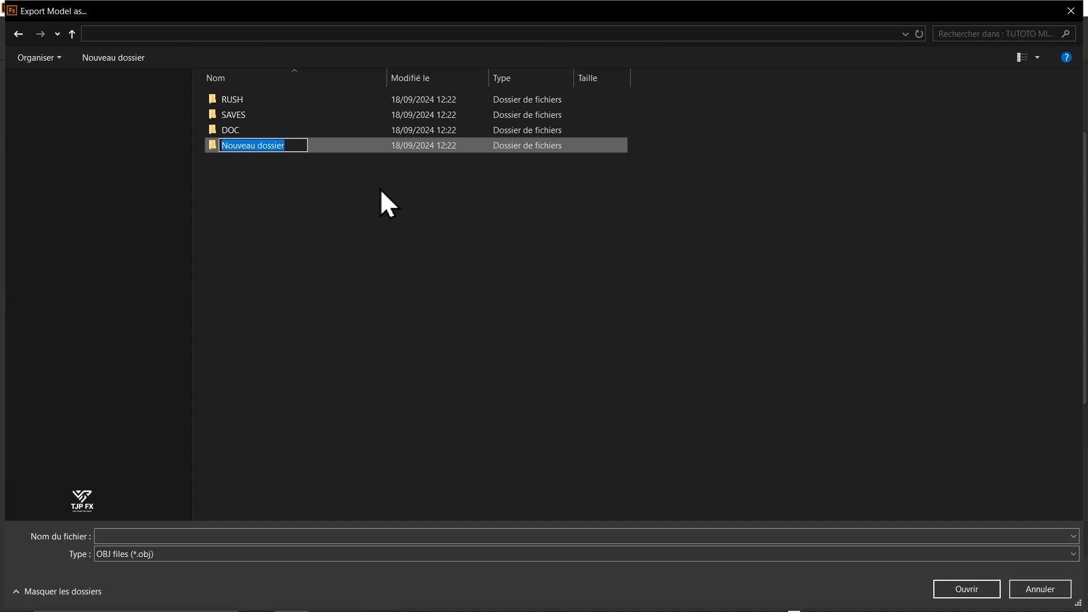
type("RENDER")
key("Return")
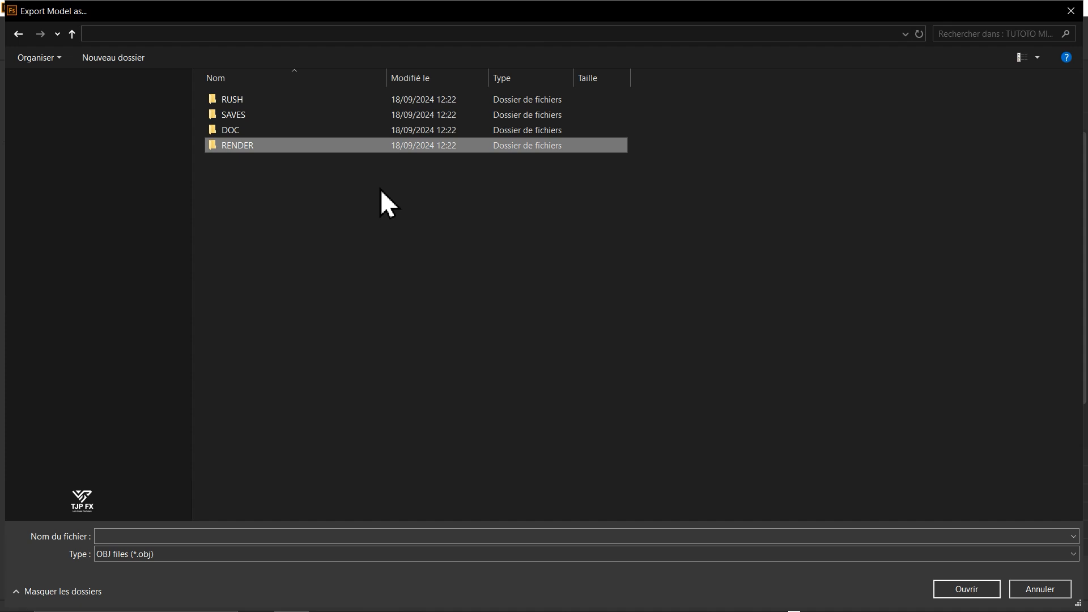
- Inside the RUSH folder, create a subfolder named "3D model create" and open it
key("Up")
key("Up")
key("Up")
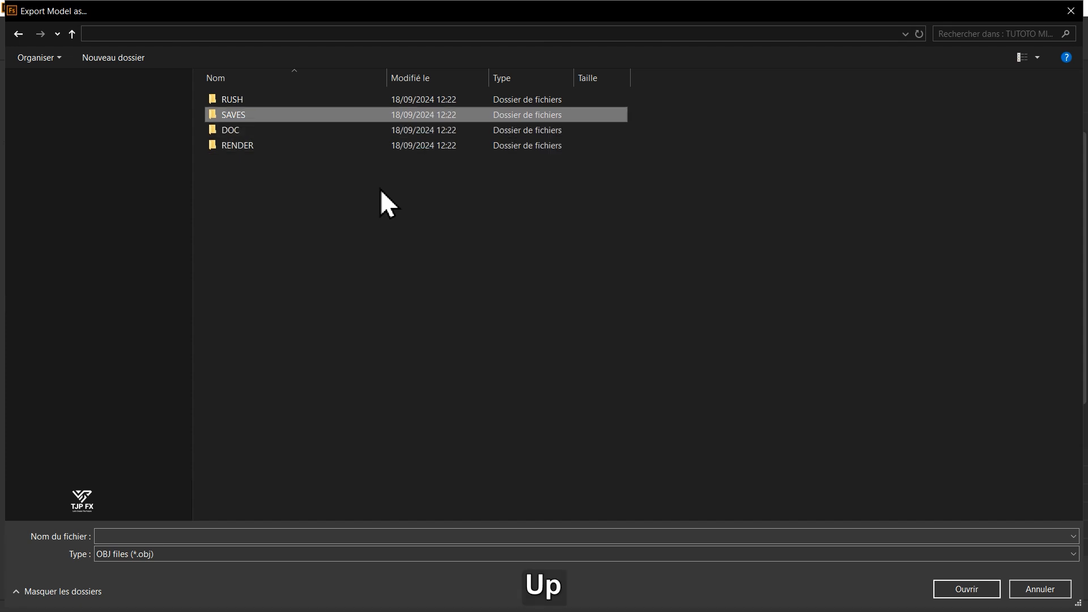
key("Return")
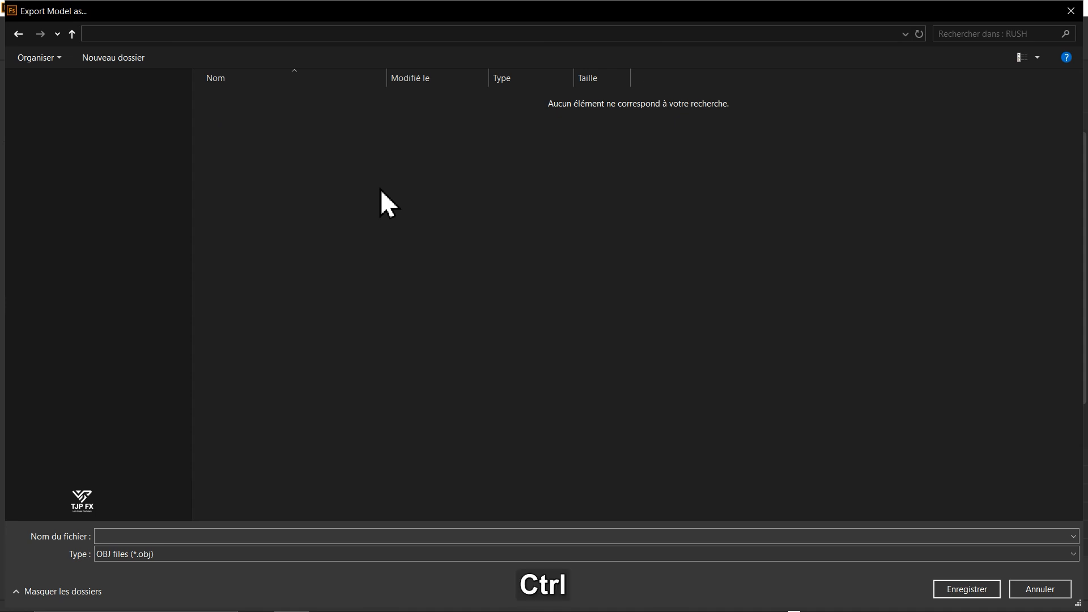
key("ctrl+shift+n")
type("3")
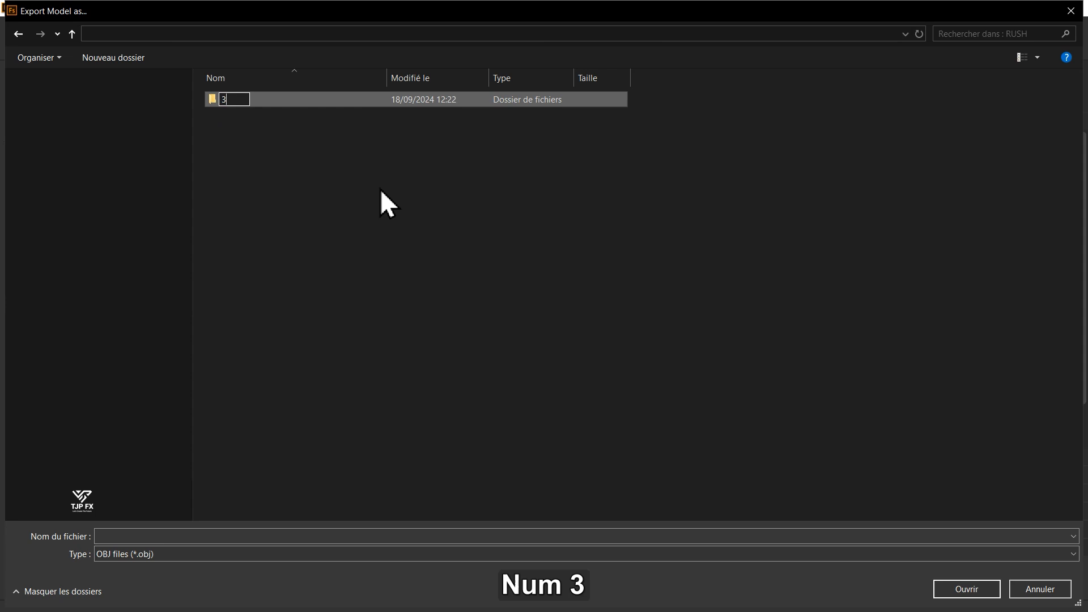
type("D model ")
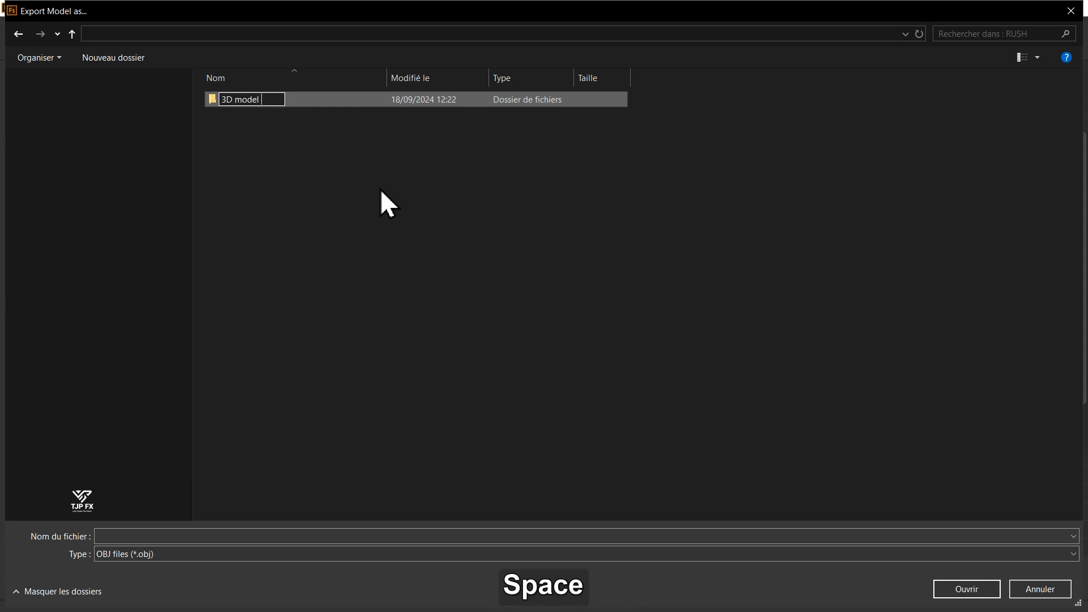
type("cre")
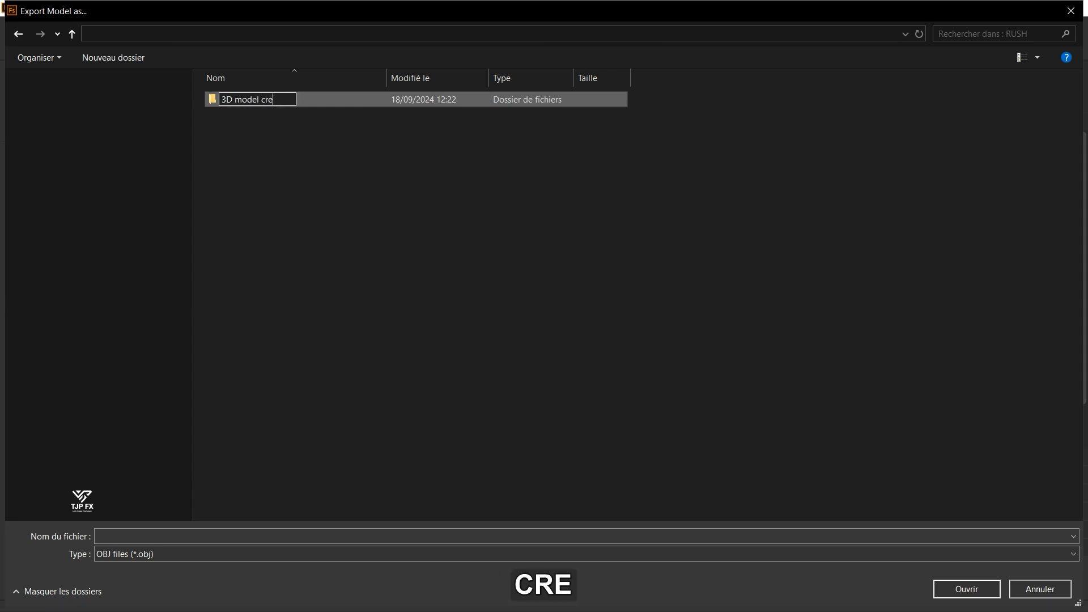
type("ate")
key("Return")
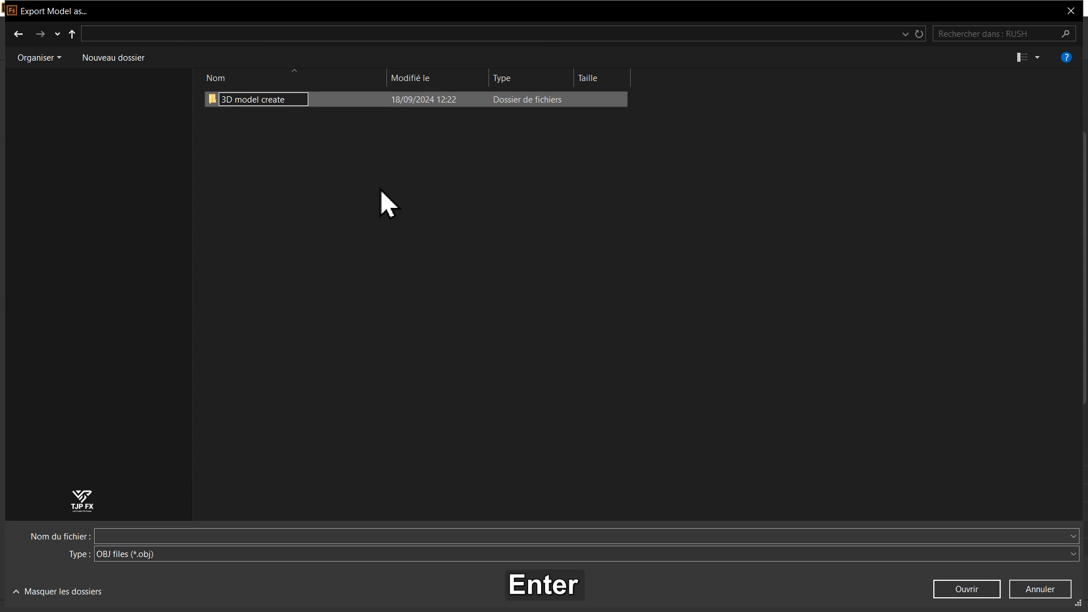
- Inside the "3D model create" folder, create a subfolder named OBJ and open it
key("ctrl")
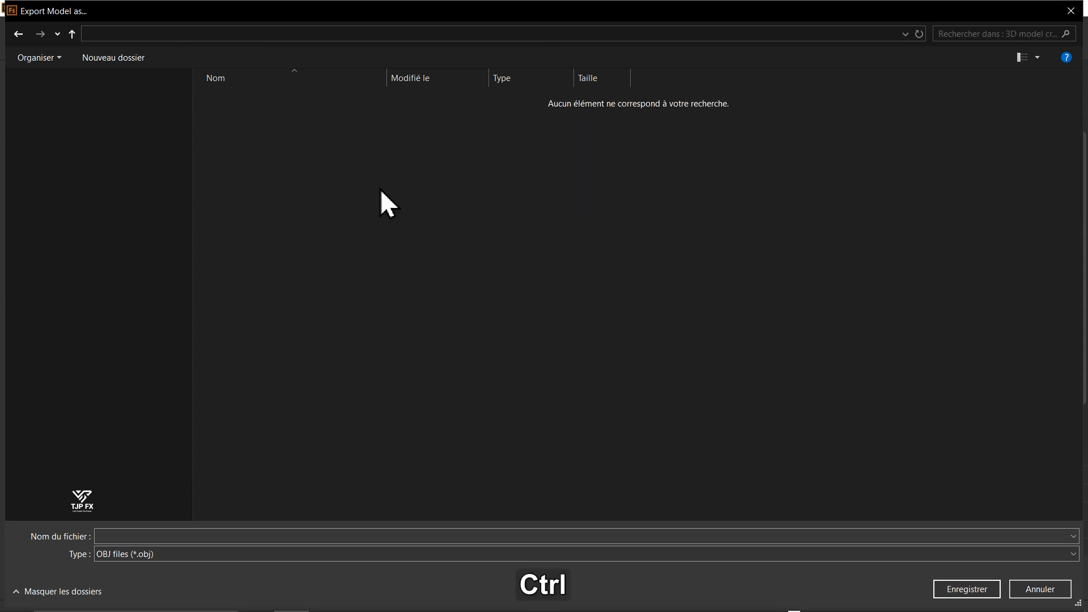
key("ctrl+shift+n")
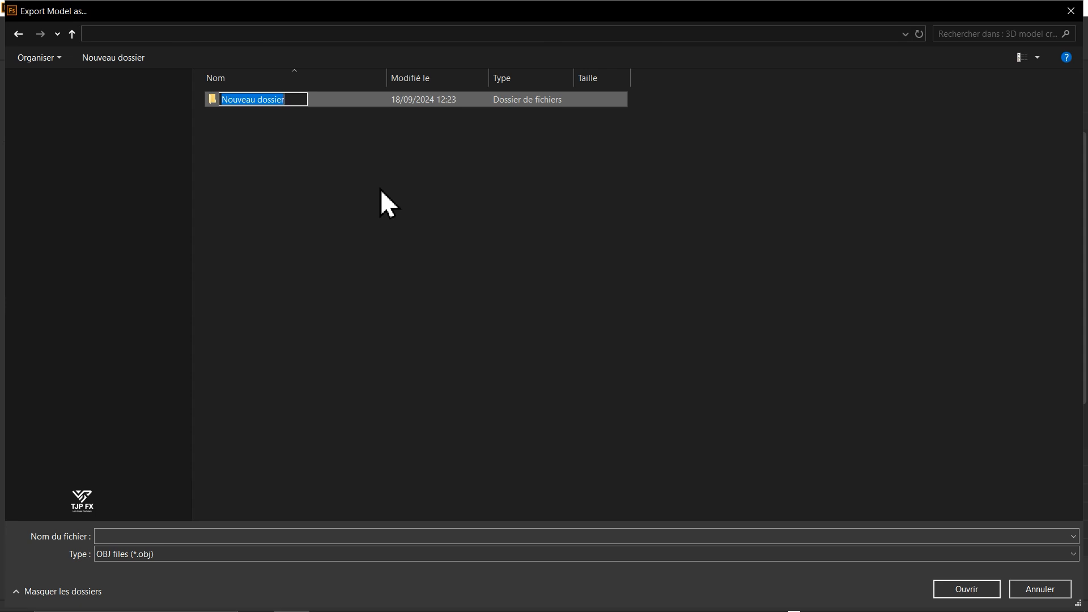
type("OBJ")
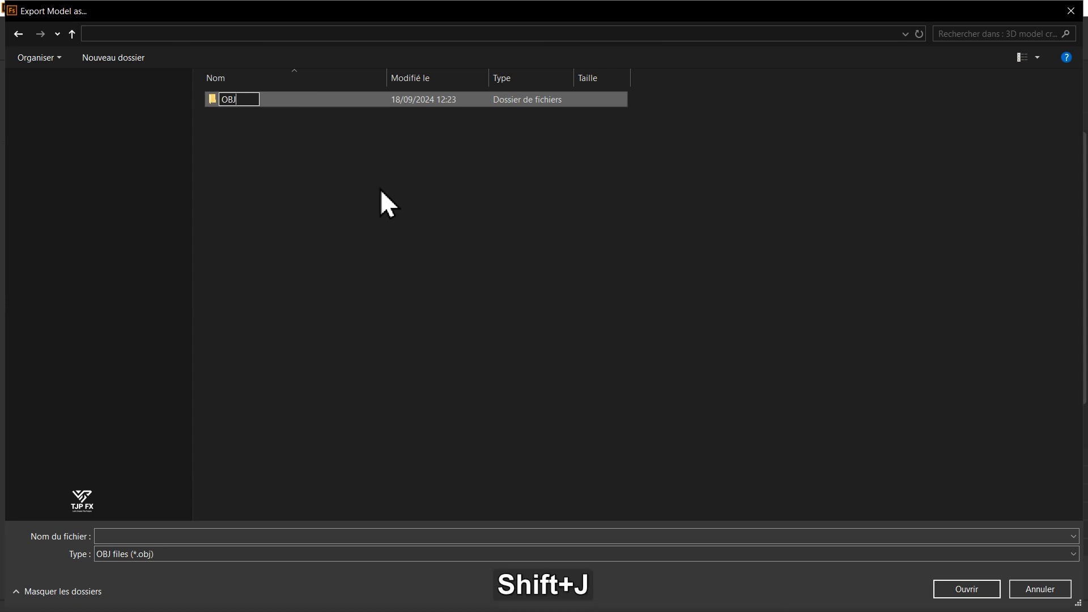
key("Return")
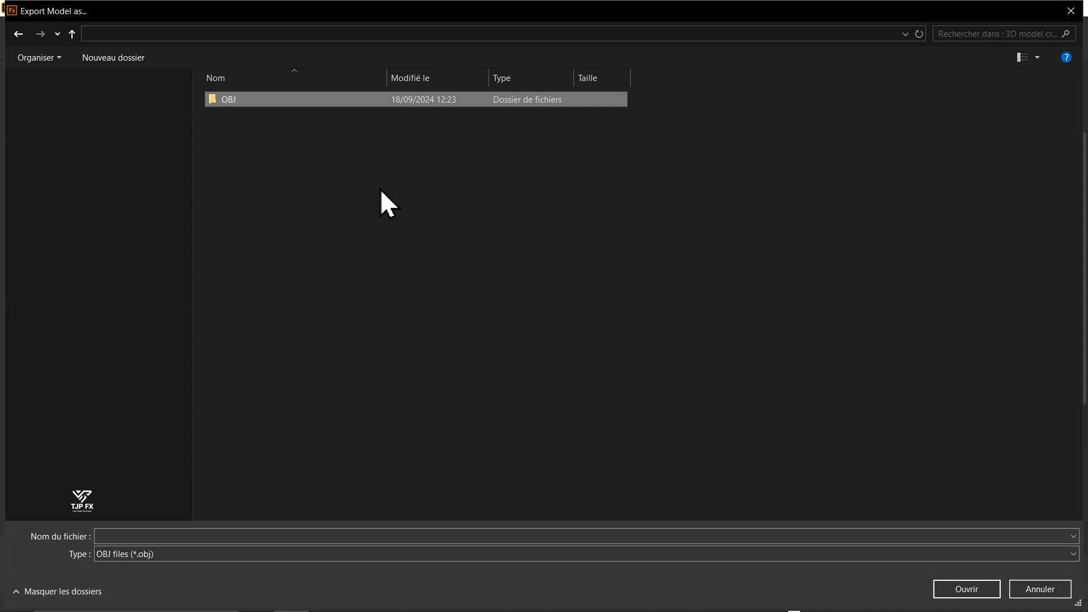
key("Return")
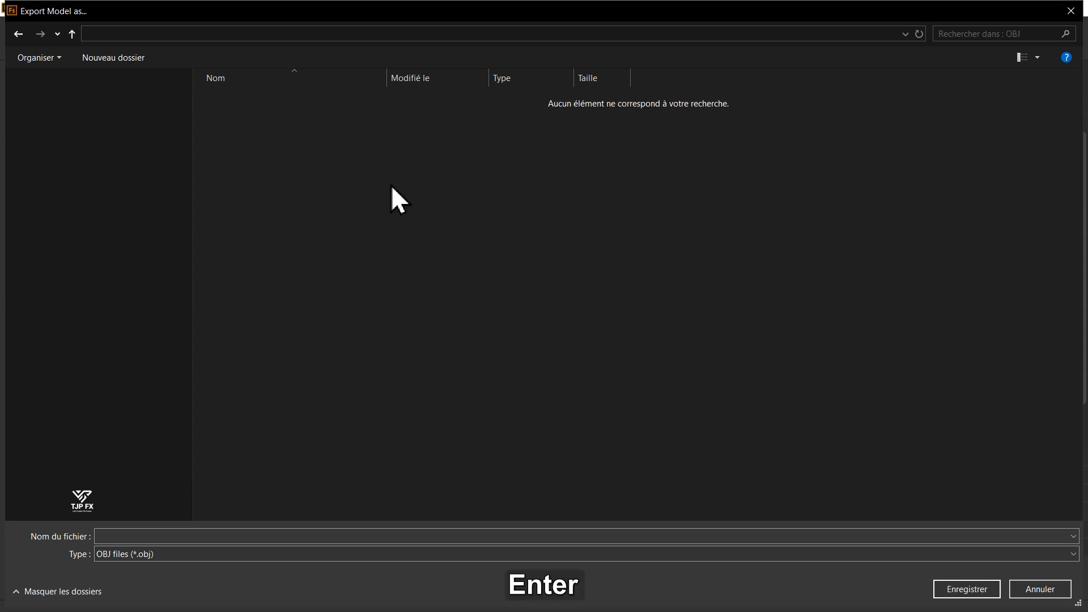
- Export the model into the OBJ folder as an OBJ file named "TJP CARACTER 3D"
left_click(255, 536)
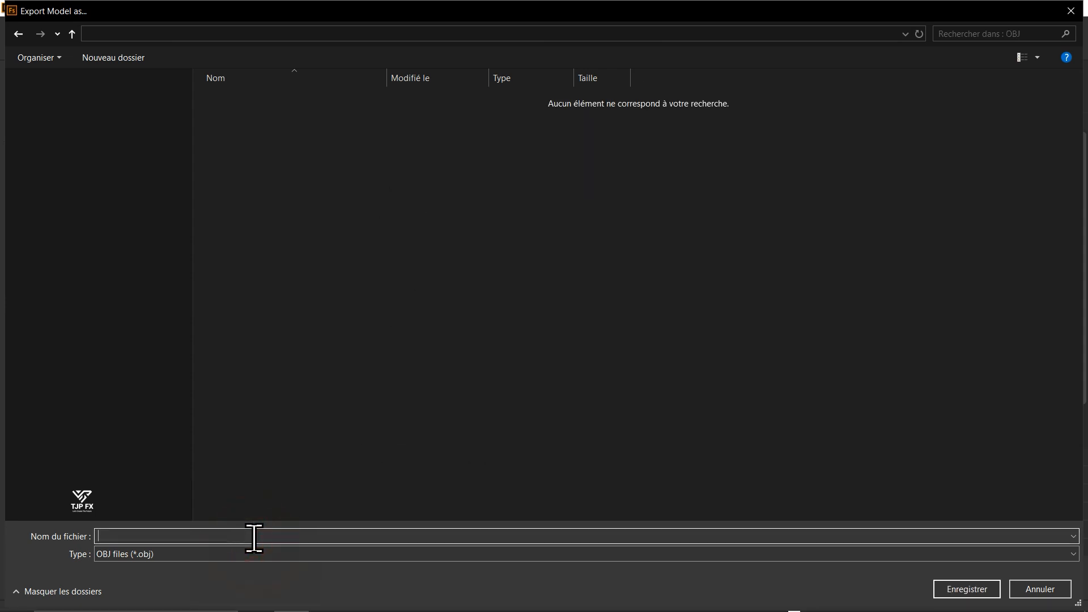
key("F5")
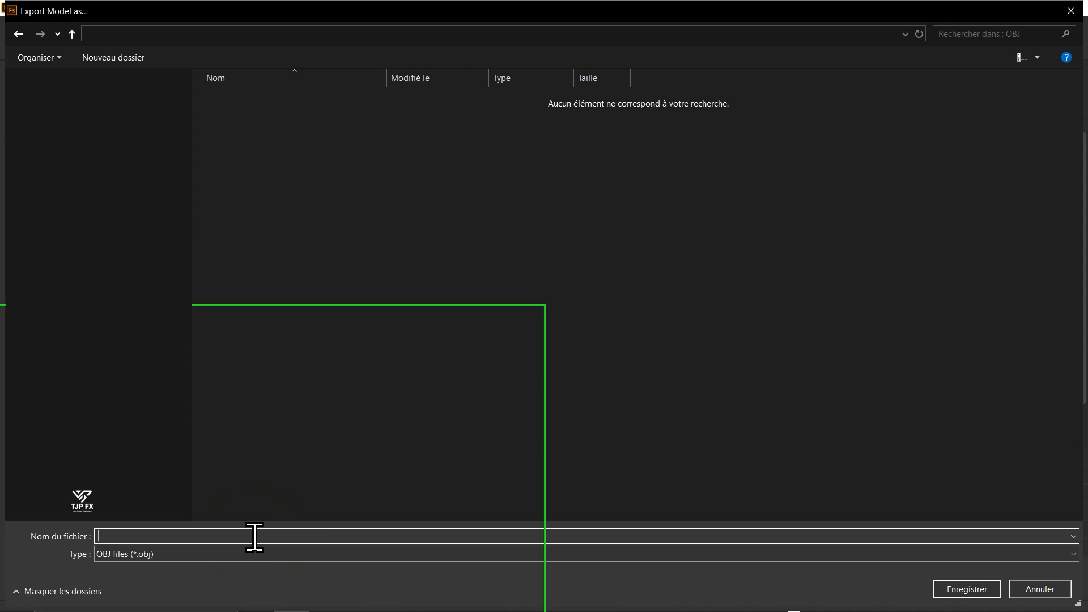
type("T")
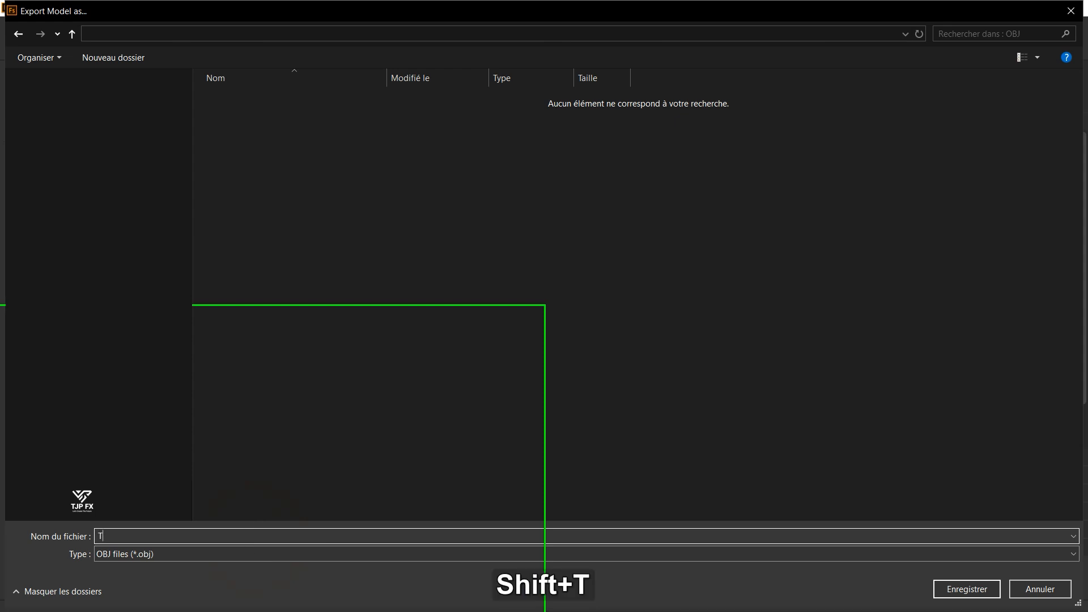
type("JP CA")
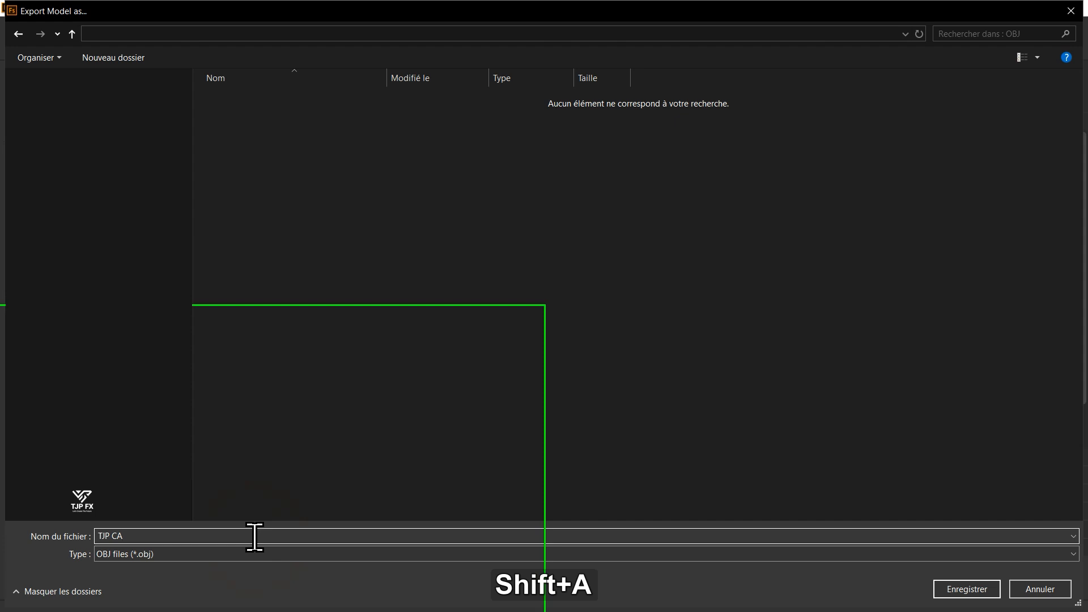
type("RACTER 3D")
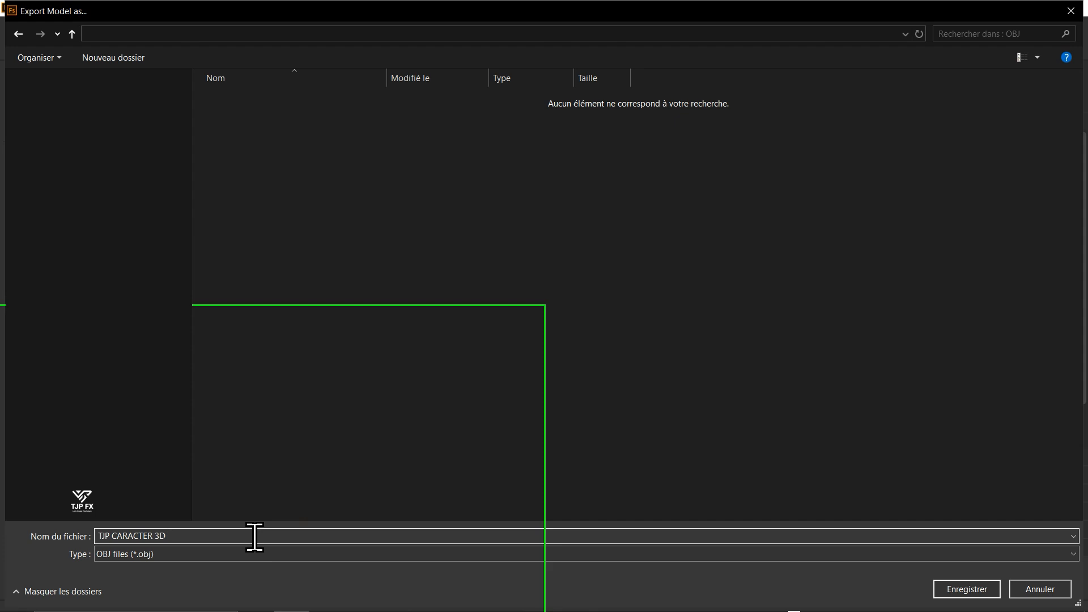
key("F5")
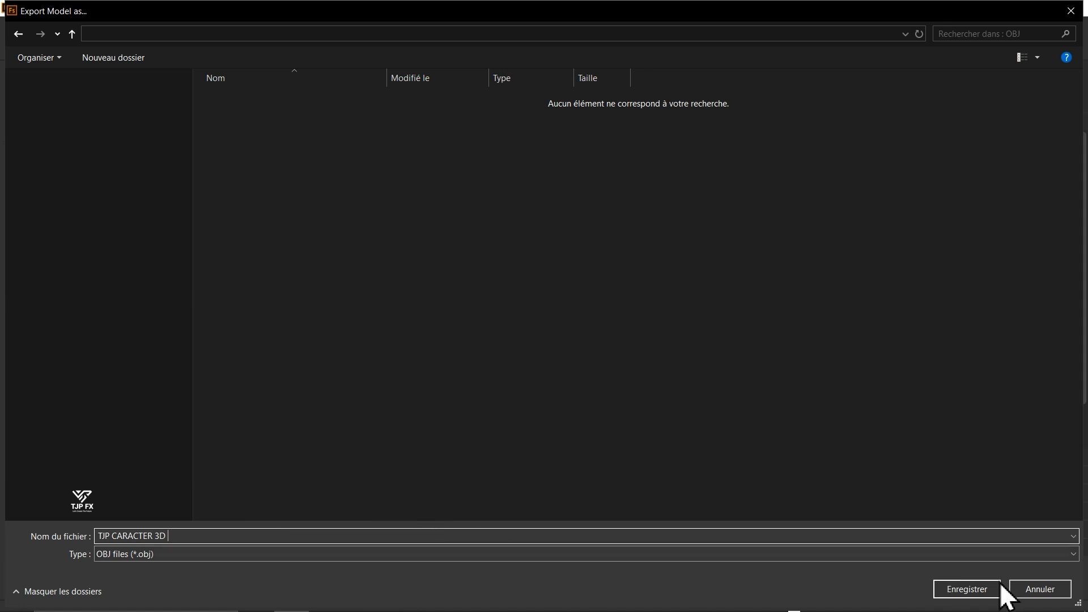
left_click(965, 590)
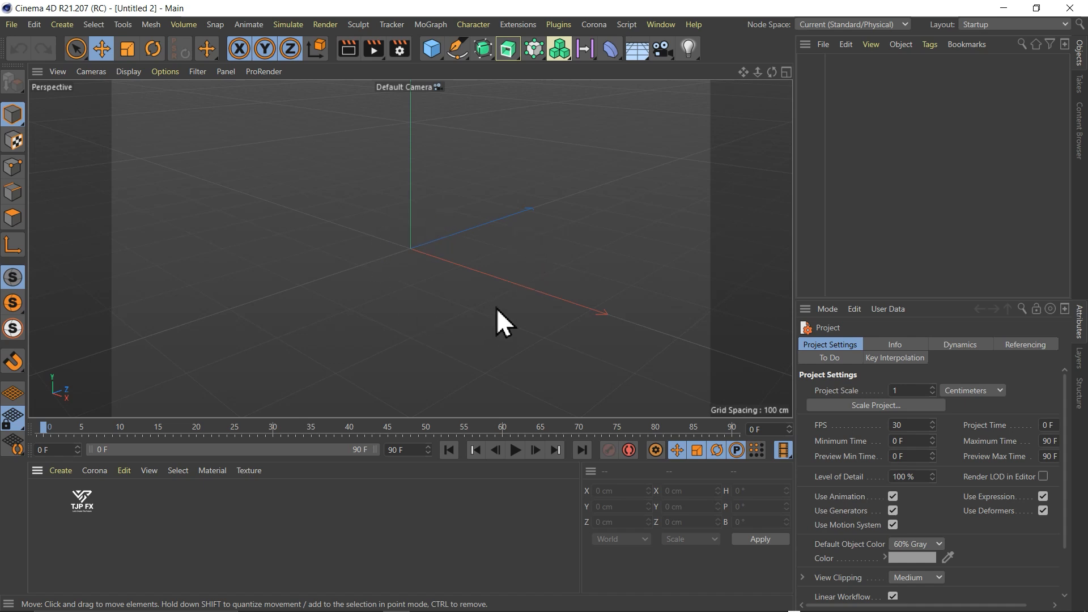
- Switch to Cinema 4D and browse for a file to open in the new project's RUSH/3D model create/OBJ/TJP CARACTER 3D folder
left_click(12, 25)
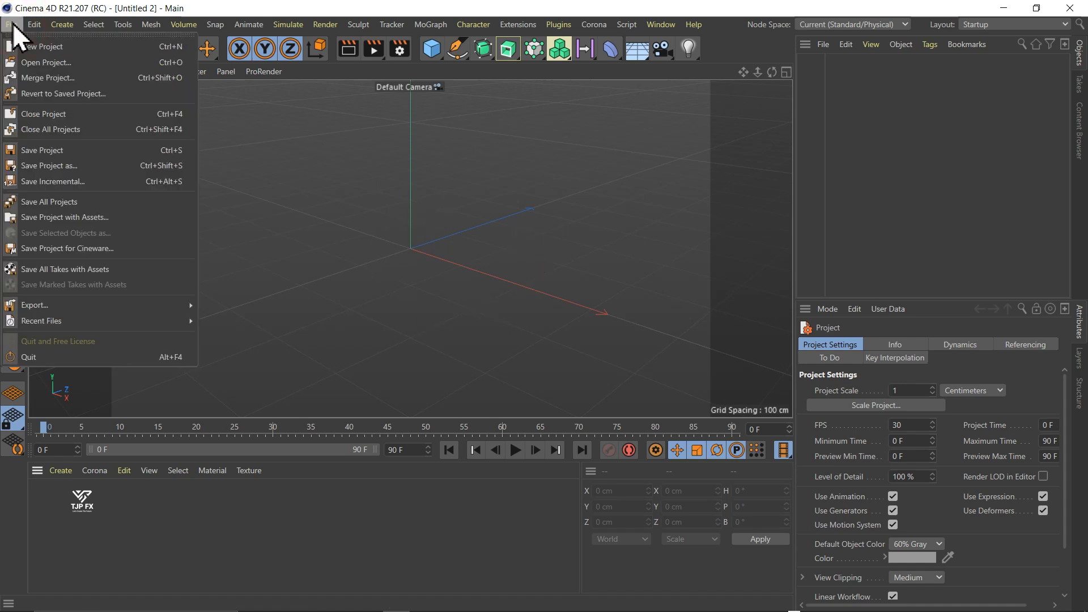
left_click(56, 66)
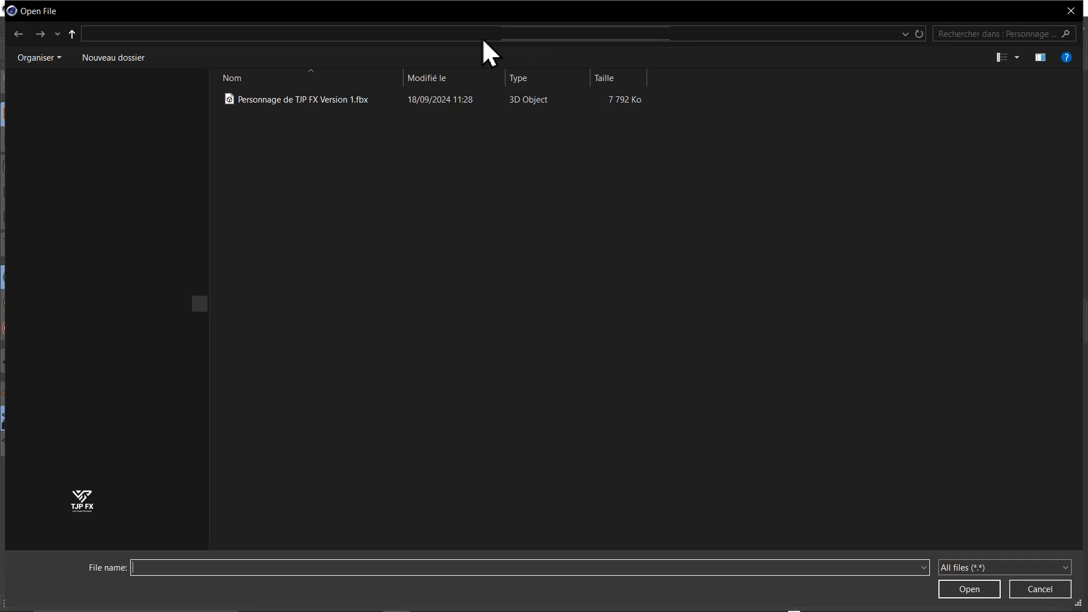
left_click(475, 38)
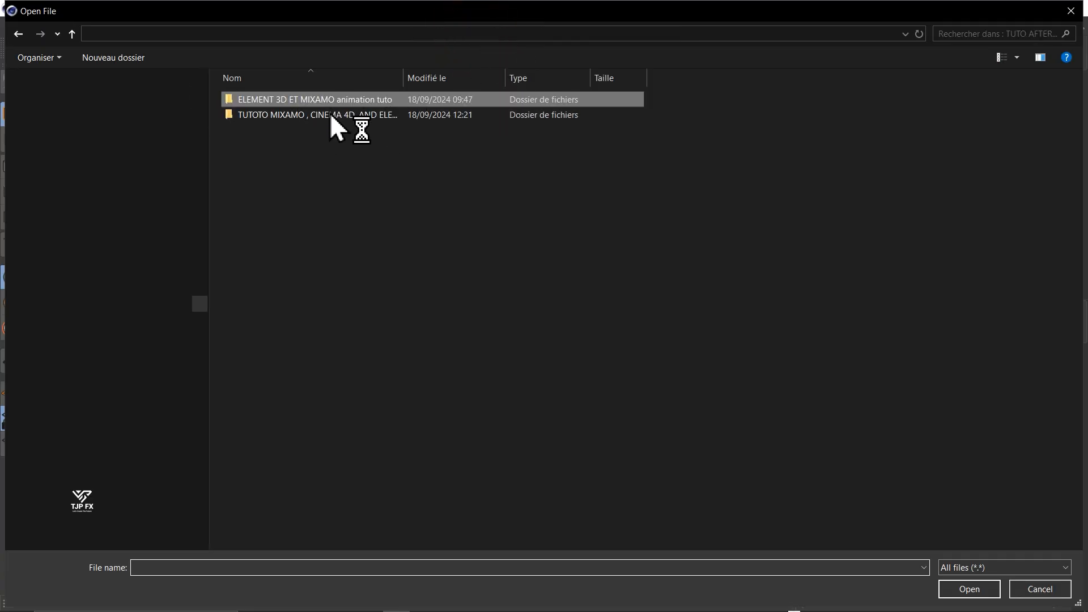
left_click(280, 120)
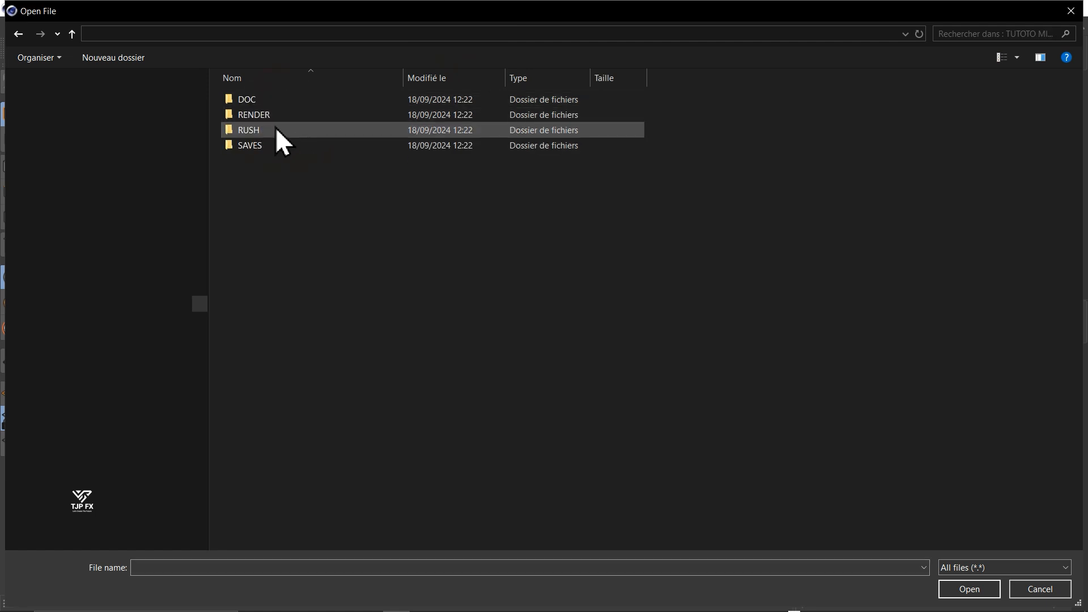
double_click(276, 128)
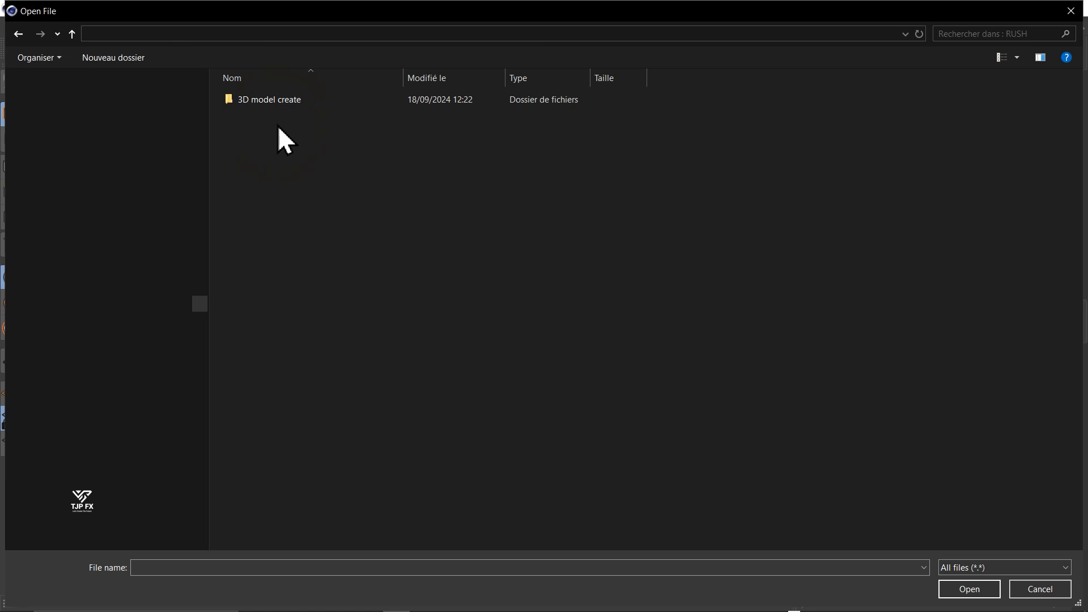
double_click(287, 102)
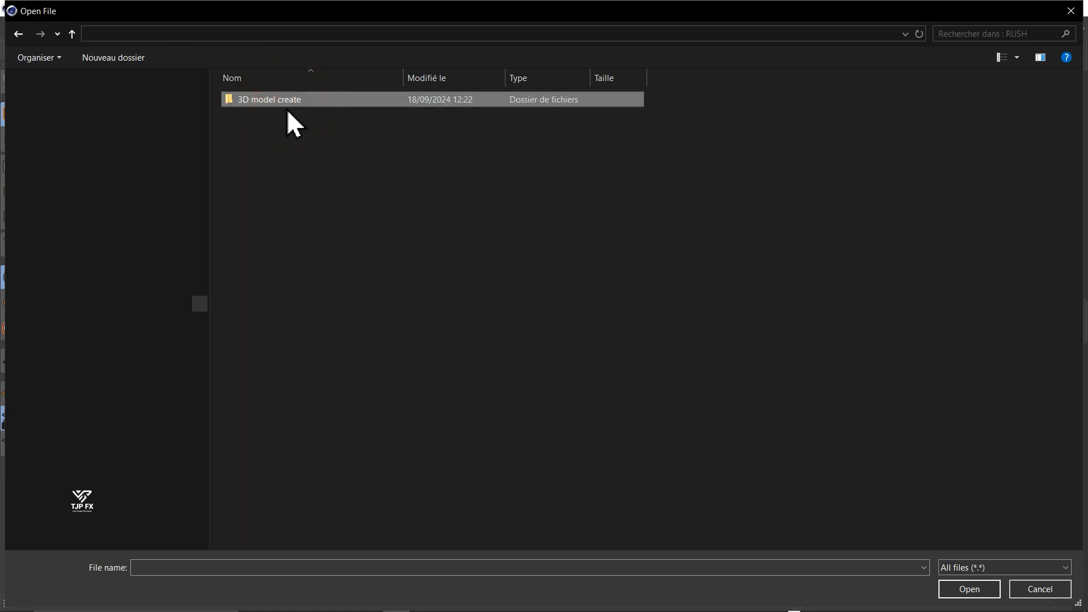
double_click(245, 101)
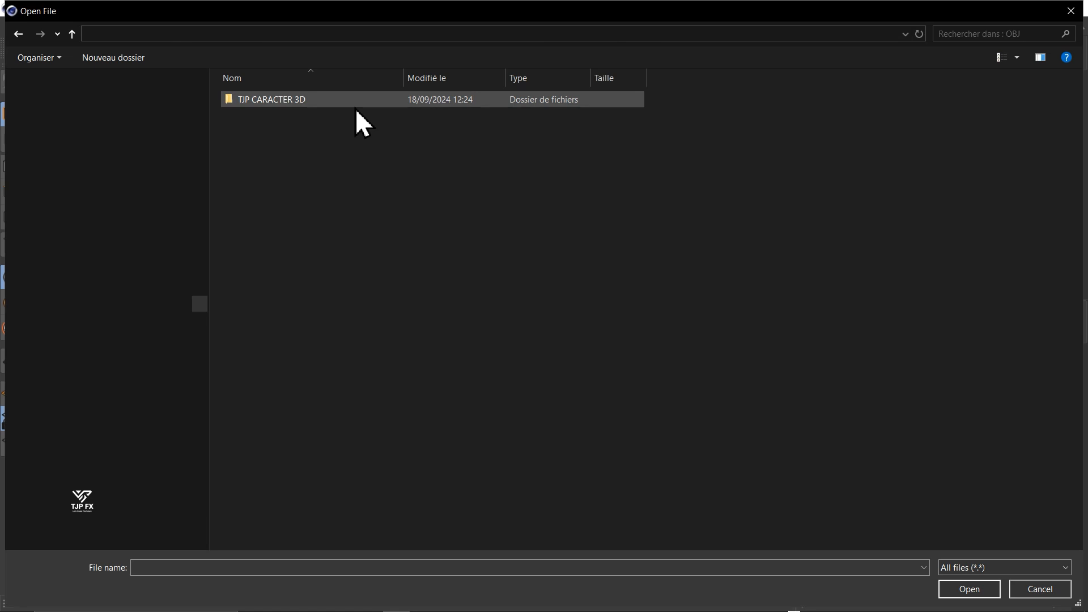
double_click(291, 103)
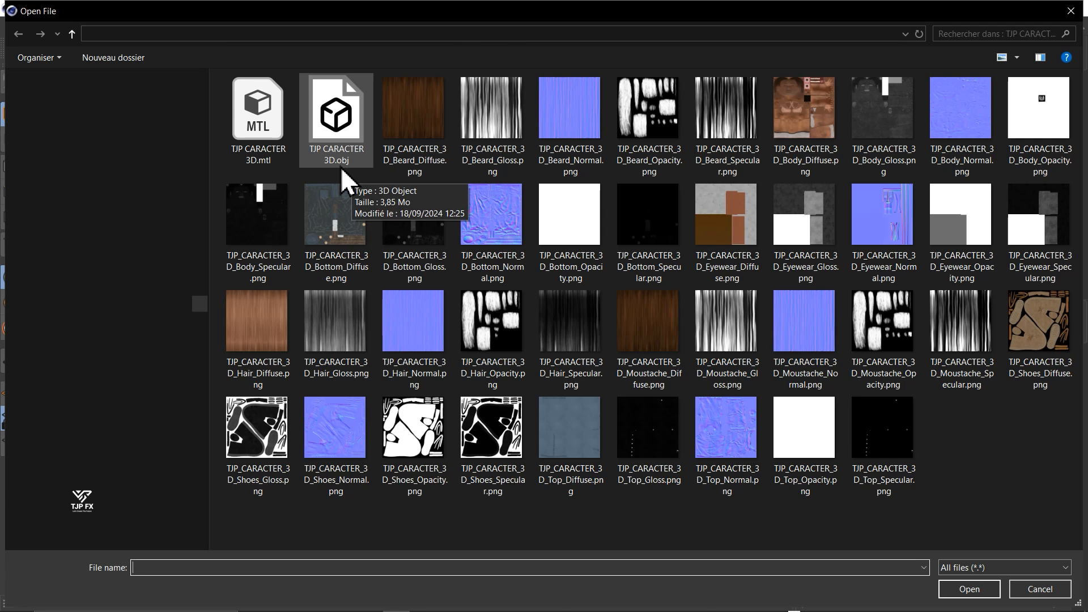
- Open "TJP CARACTER 3D.obj" and import it with the default OBJ import settings
left_click(334, 134)
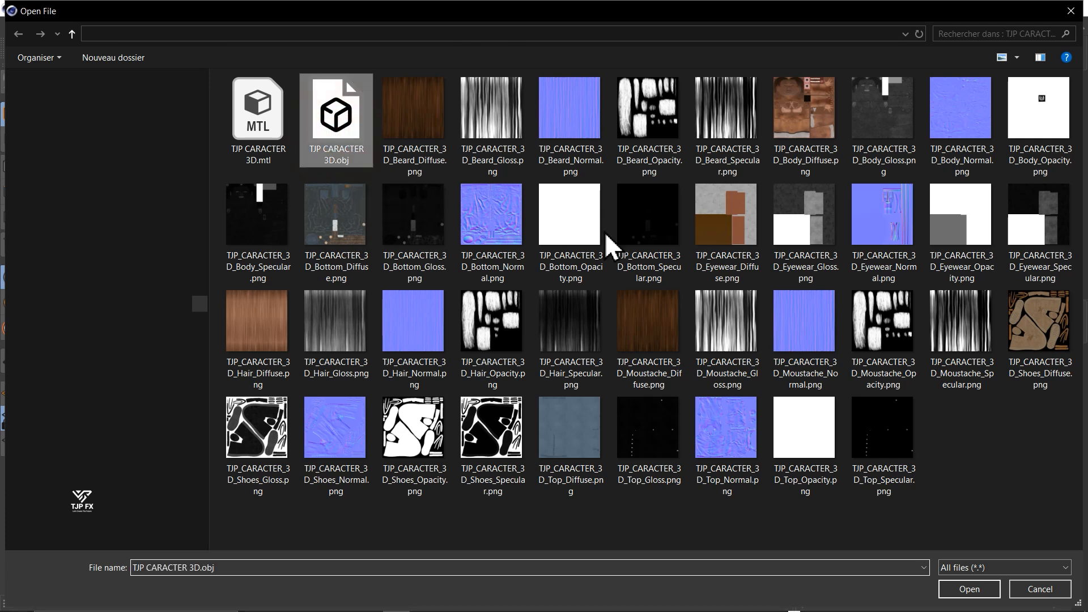
left_click(969, 588)
left_click_drag(458, 78, 499, 141)
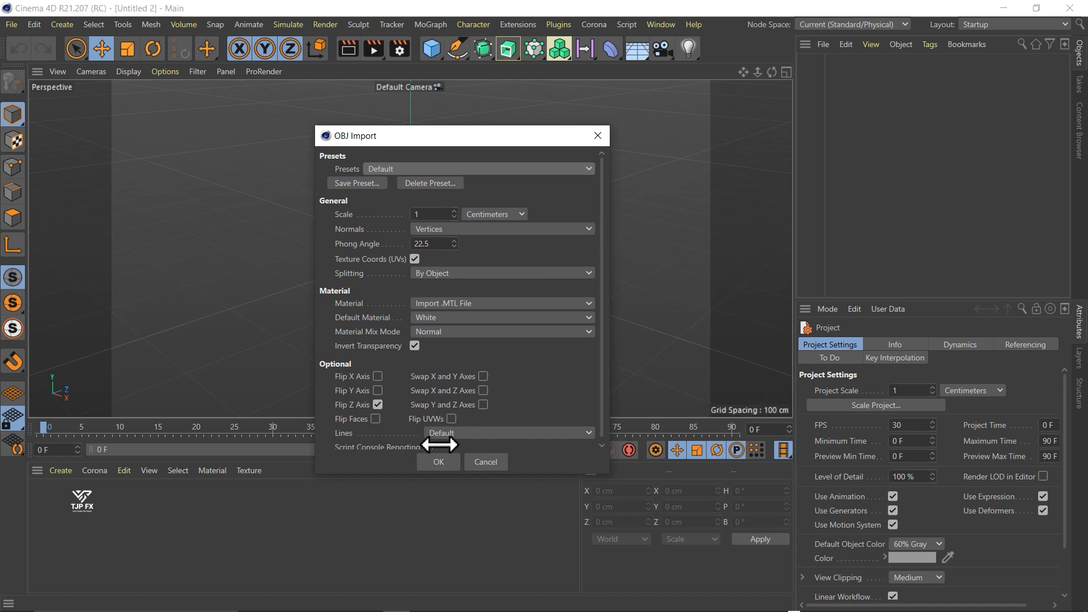
left_click(443, 461)
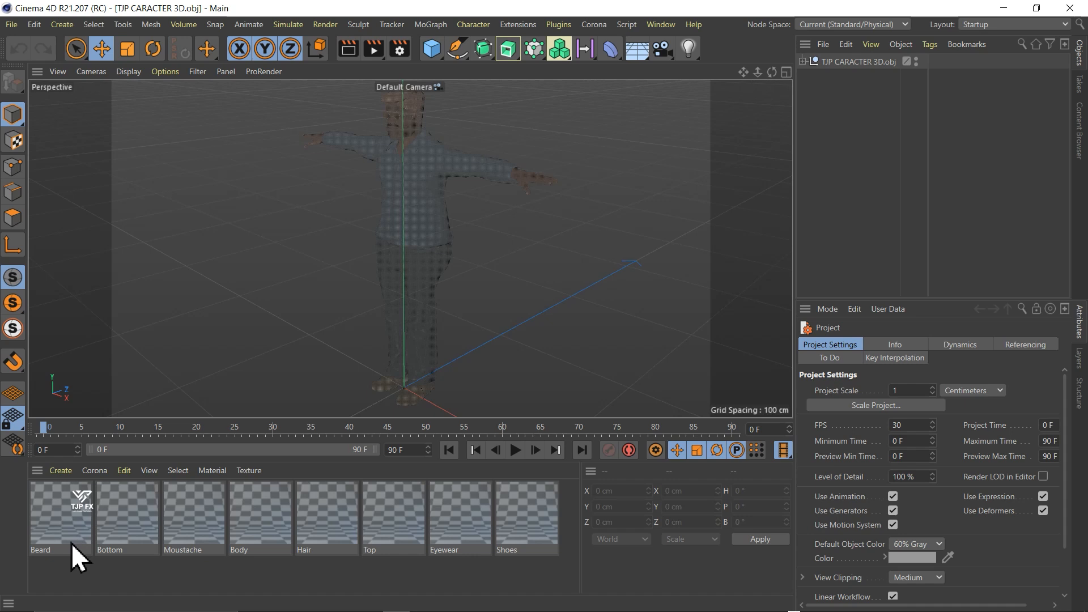
- Turn off the Beard material's Transparency channel and move the Material Editor aside to uncover the character
double_click(59, 513)
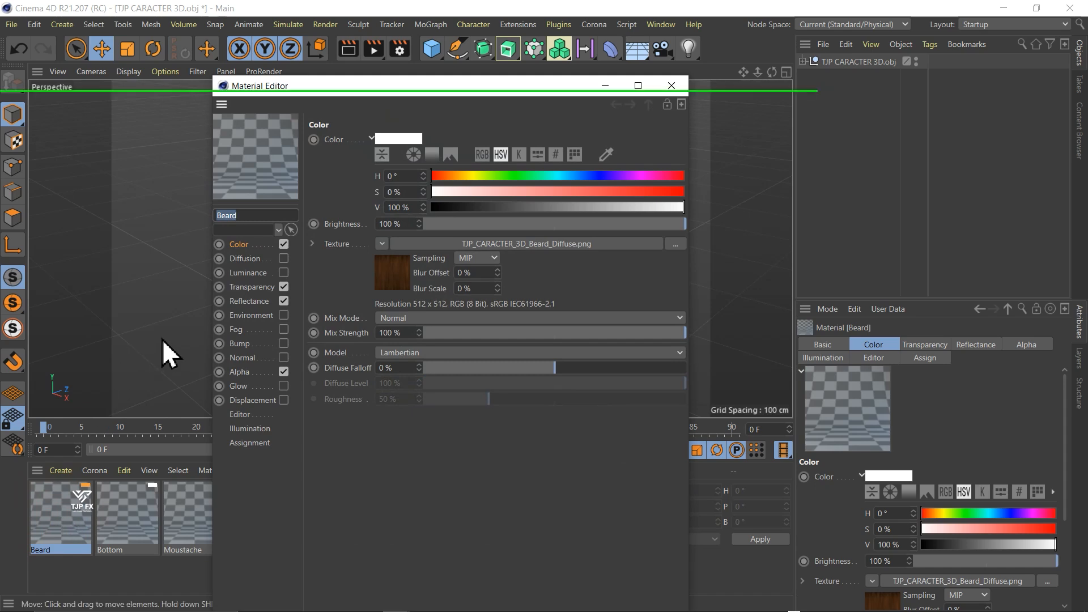
key("F5")
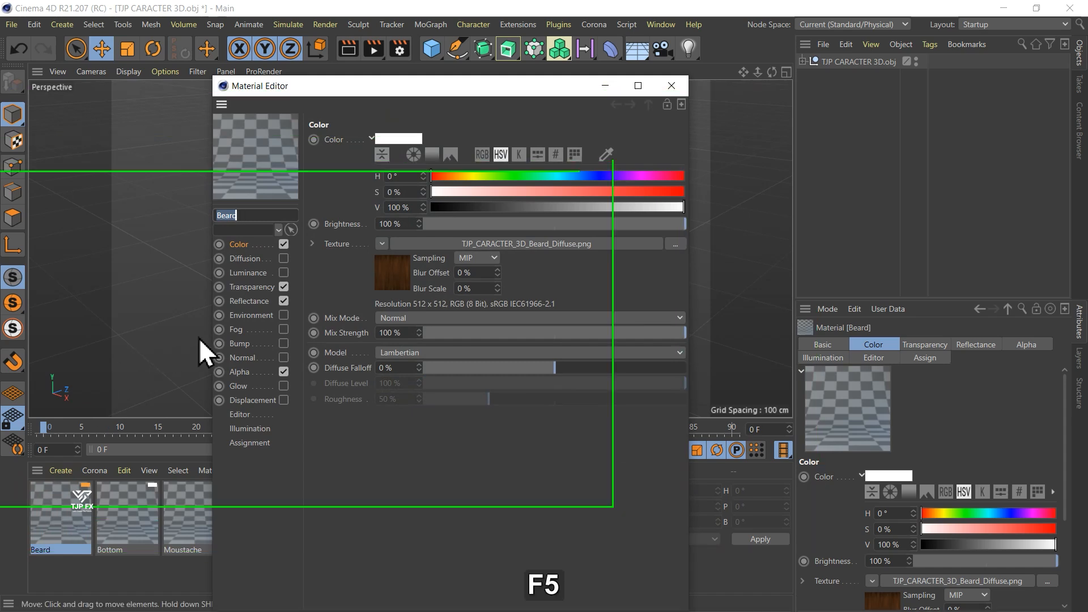
left_click(284, 289)
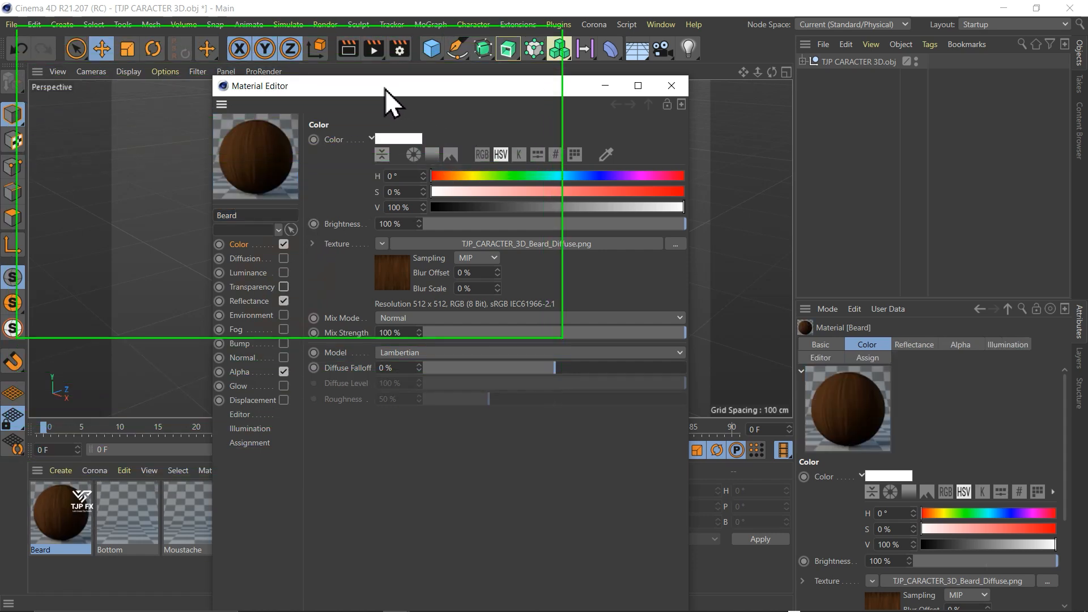
left_click_drag(385, 89, 685, 87)
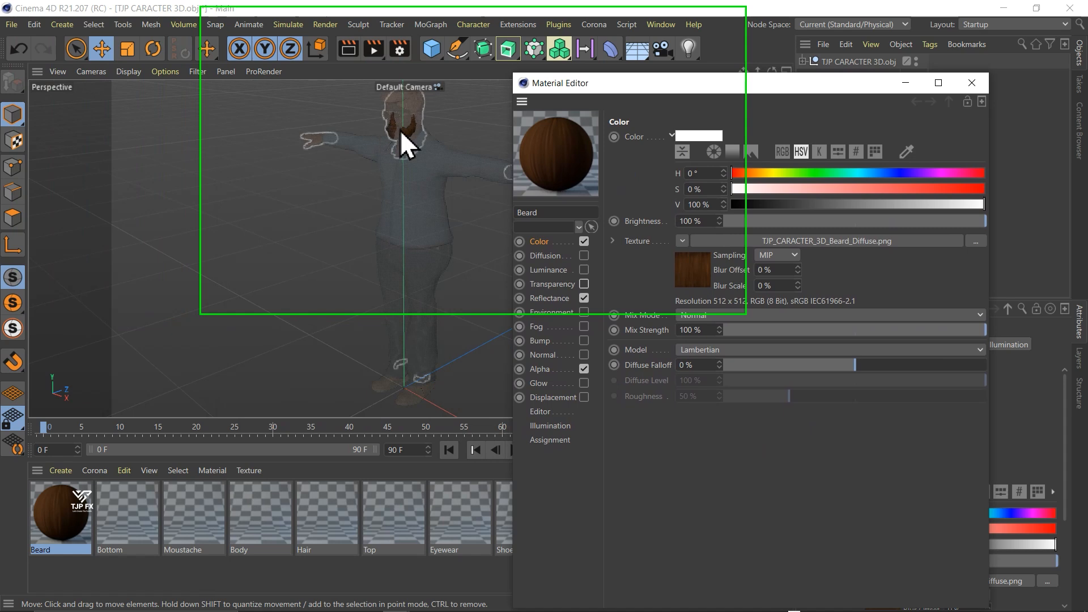
- Switch the Beard material's Transparency on and off again to compare its effect on the character
left_click(401, 132)
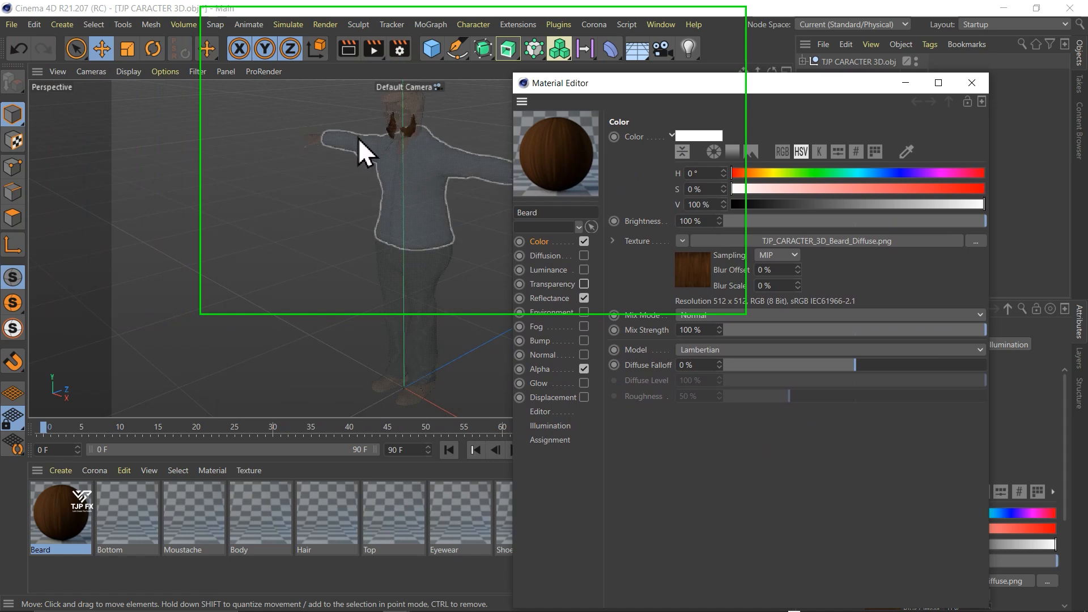
left_click(584, 283)
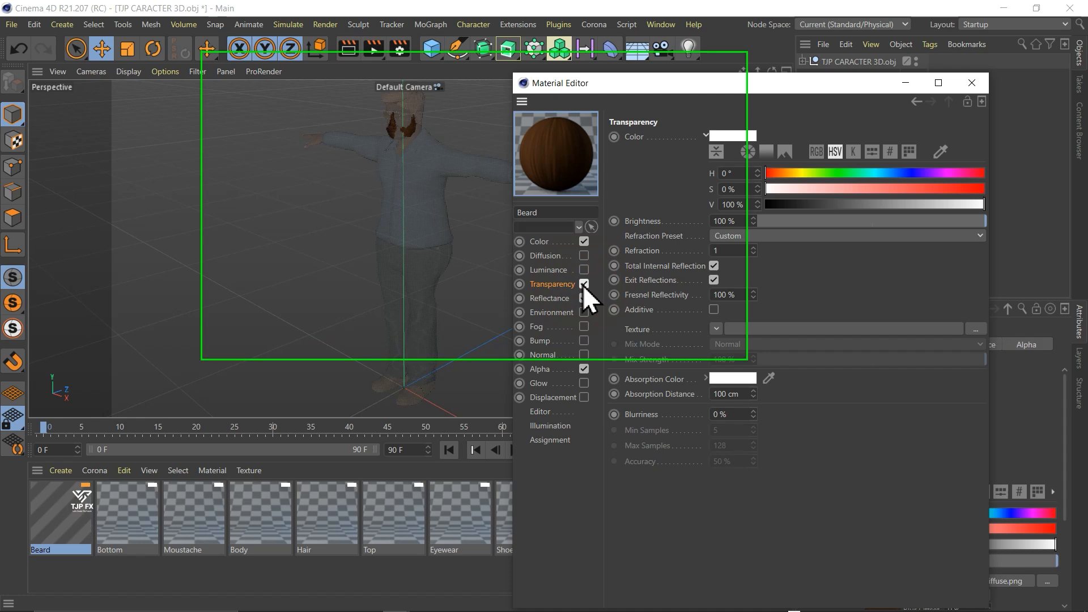
left_click(584, 298)
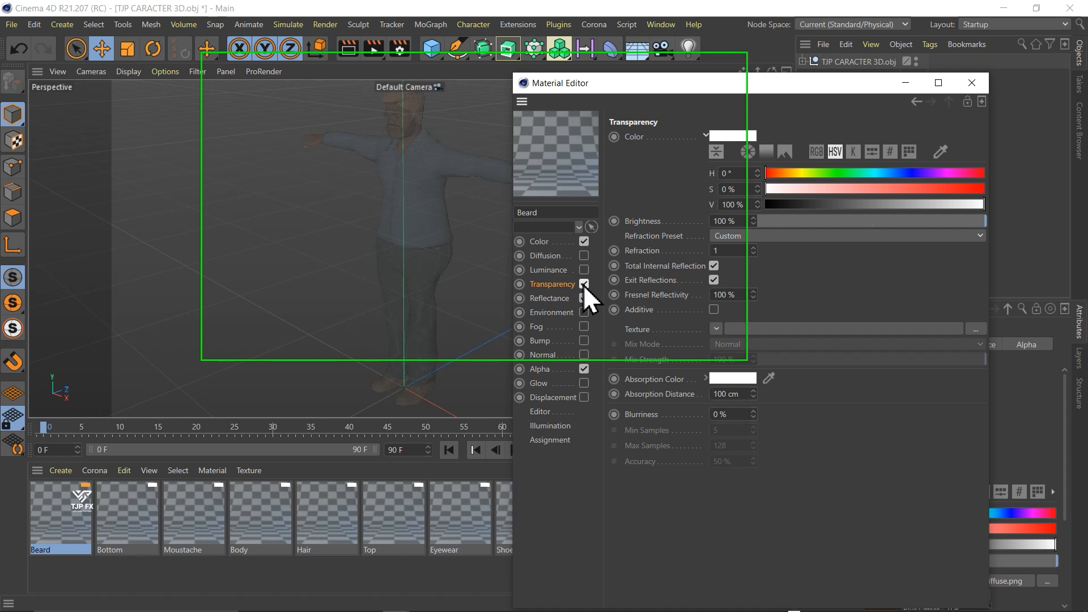
left_click(584, 285)
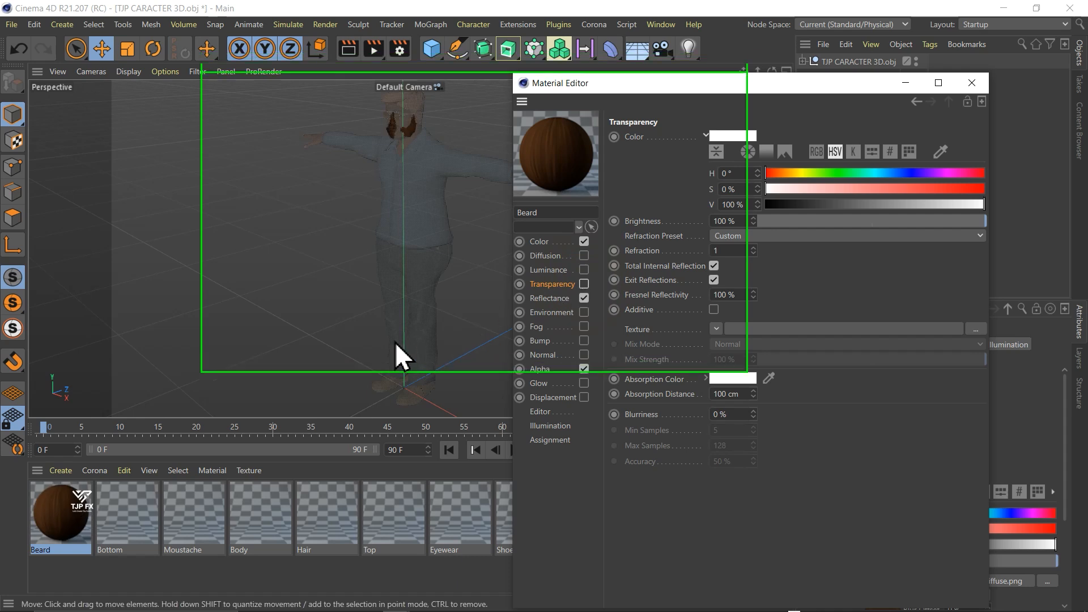
- Turn off the Transparency channel of the Bottom material
left_click(109, 530)
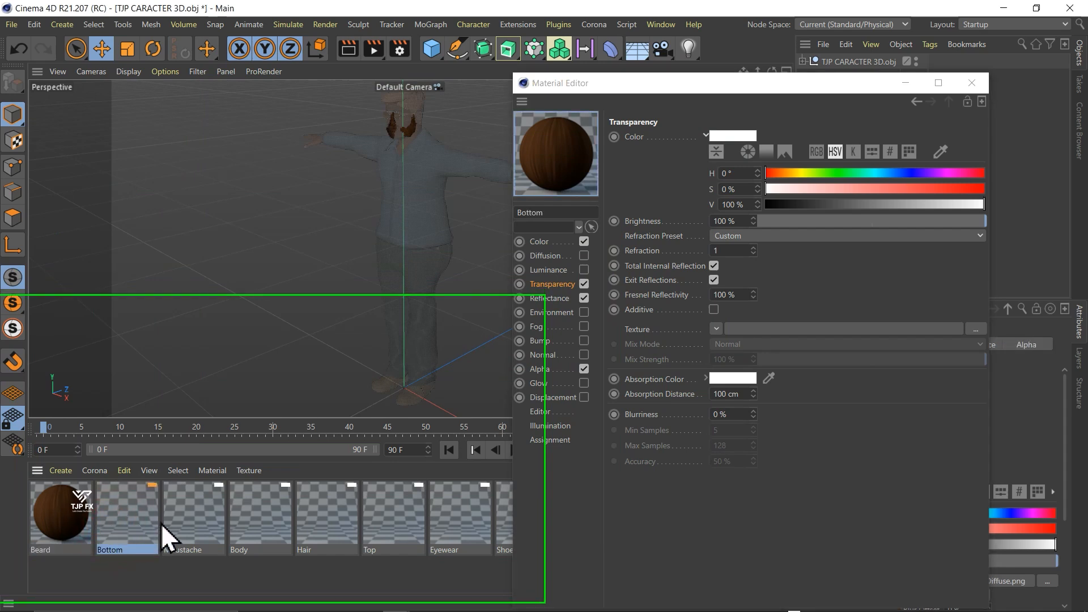
key("F5")
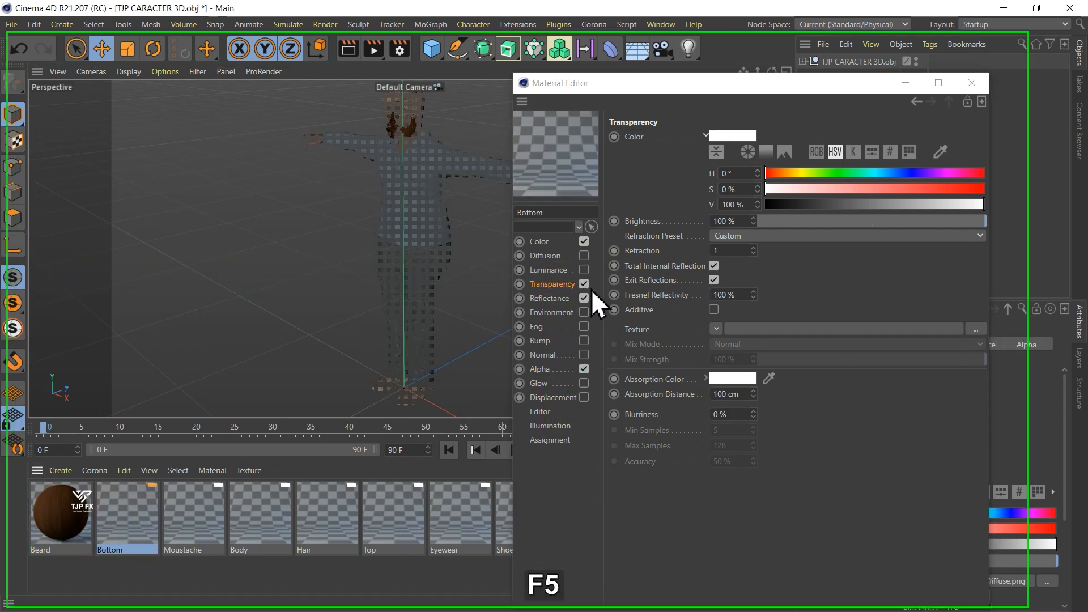
left_click(584, 285)
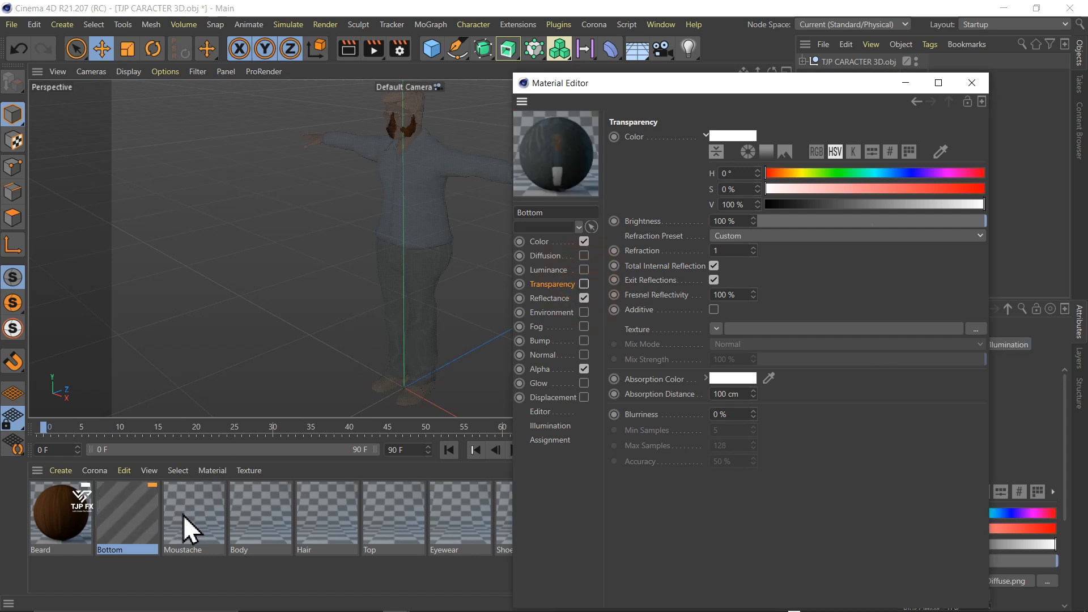
- Turn off the Transparency channel of the Moustache, Body, Hair and Top materials
left_click(184, 521)
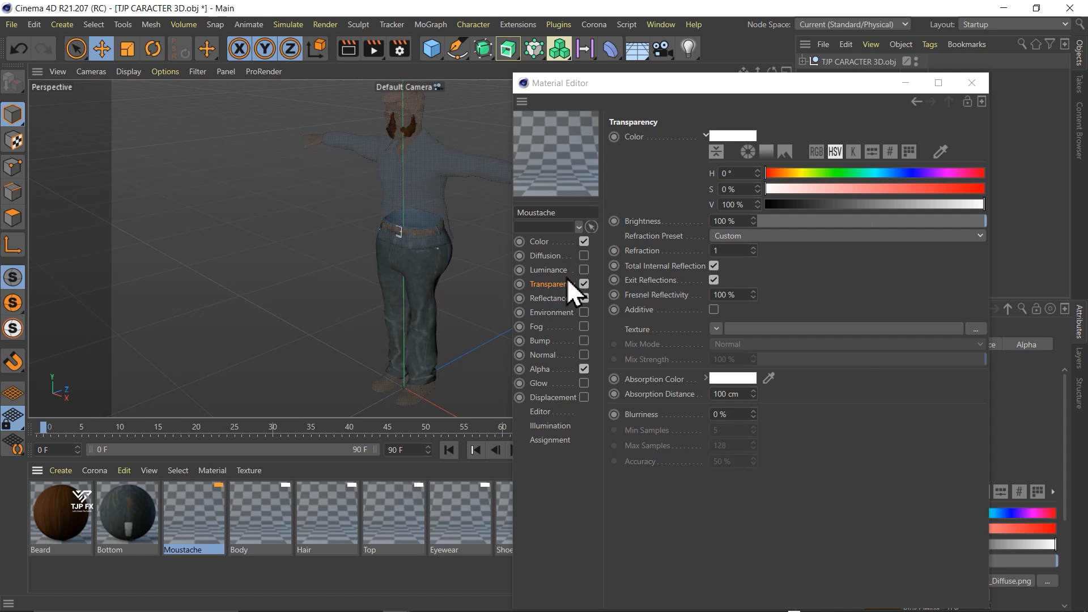
left_click(584, 283)
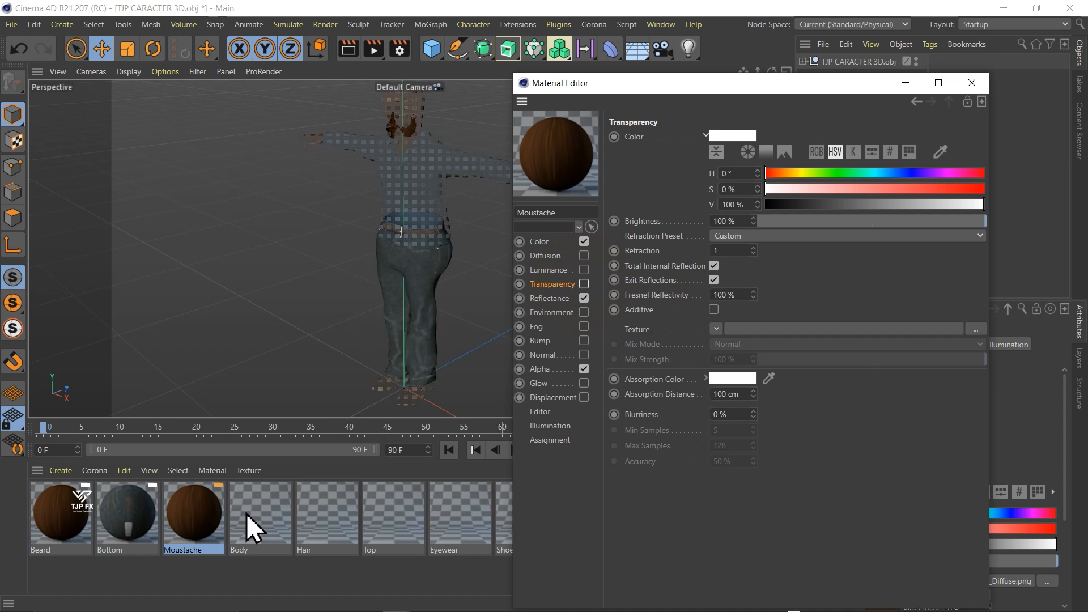
left_click(252, 523)
left_click(584, 283)
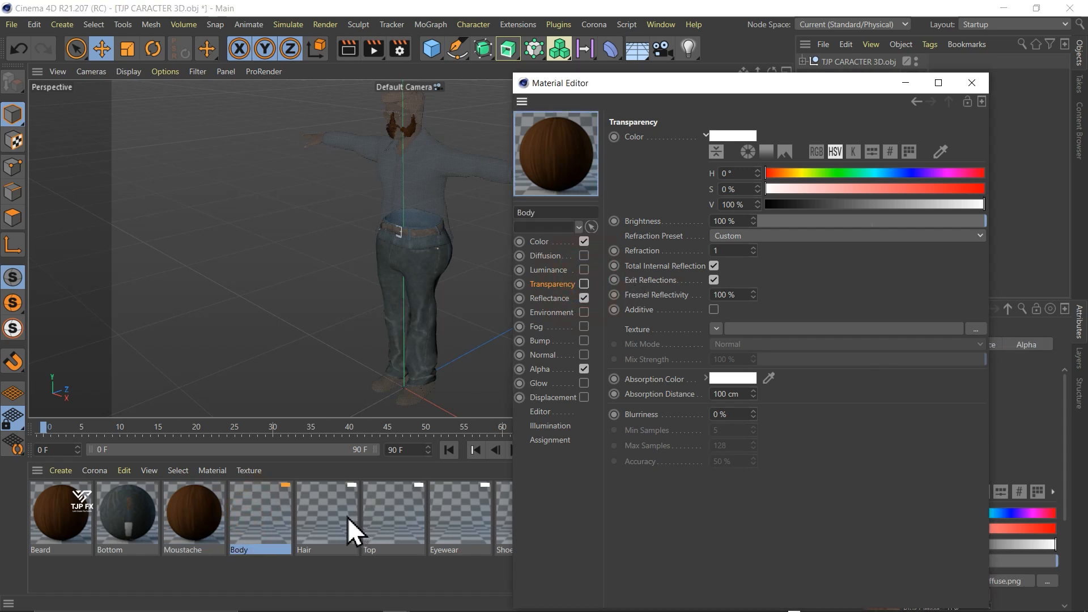
left_click(350, 532)
left_click(416, 516)
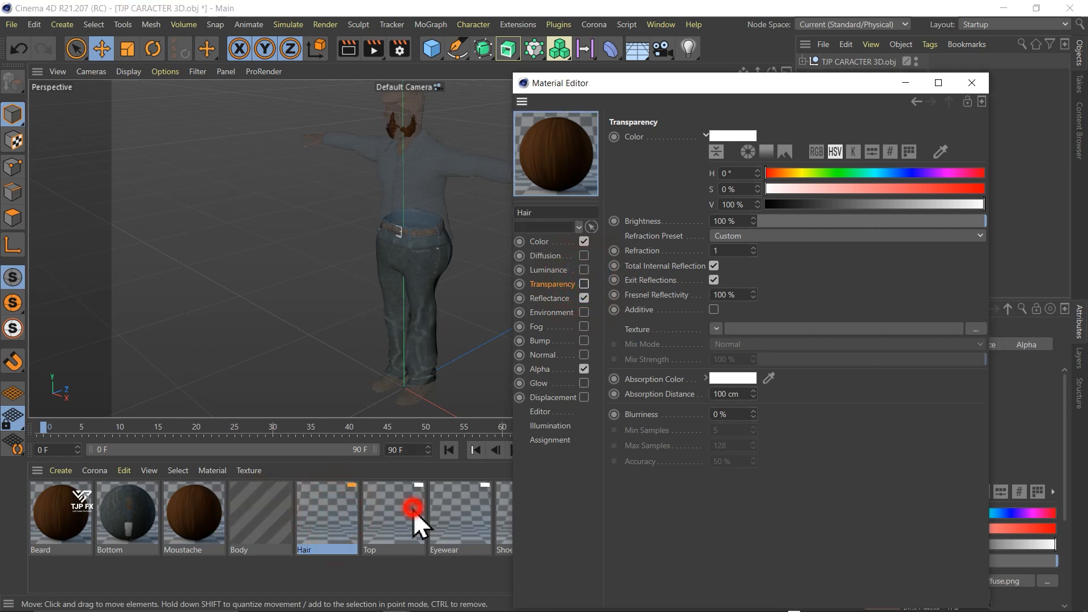
left_click(584, 284)
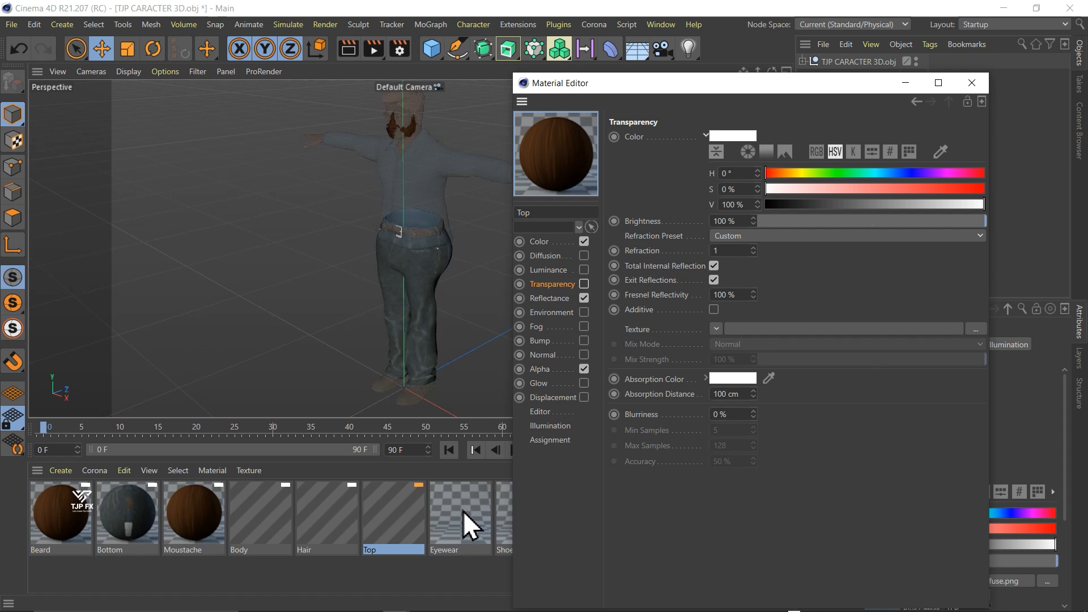
- Turn off the Transparency channel of the Eyewear and Shoes materials and close the Material Editor
left_click(464, 509)
left_click(584, 283)
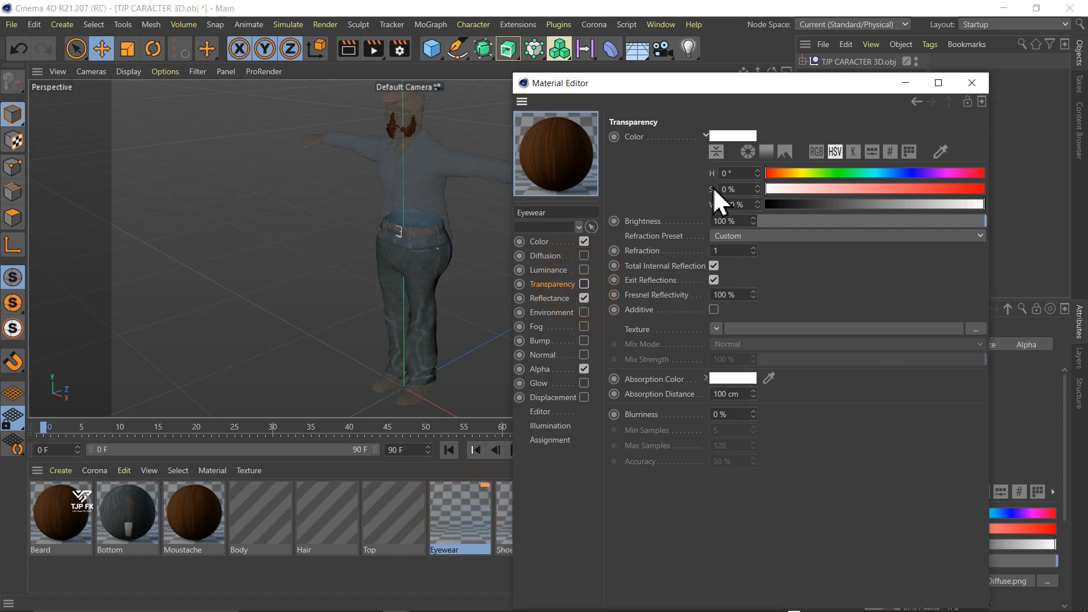
left_click_drag(653, 86, 799, 77)
left_click(539, 534)
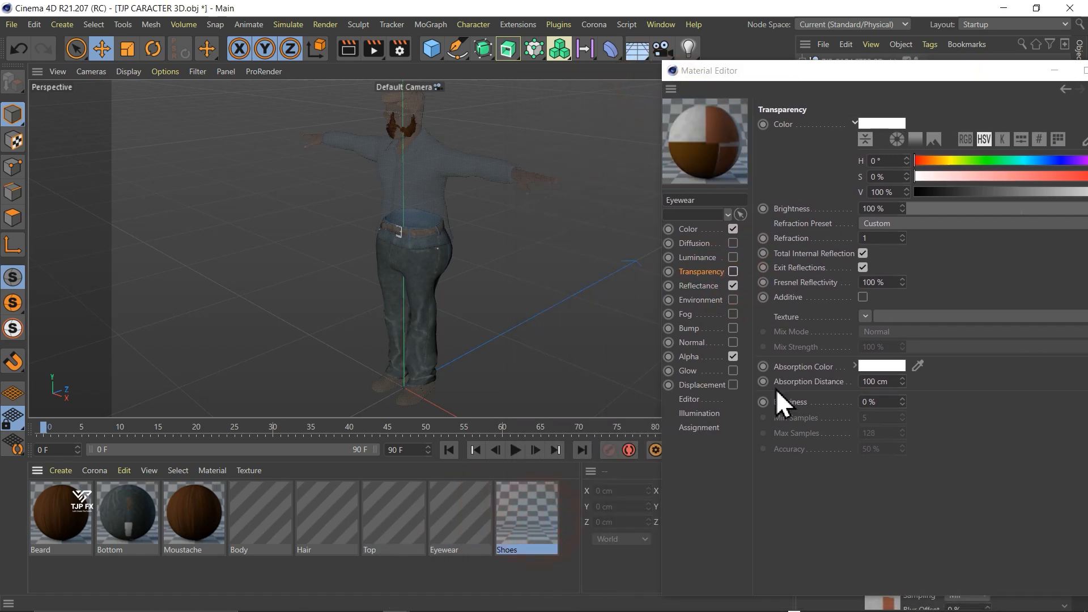
left_click(732, 272)
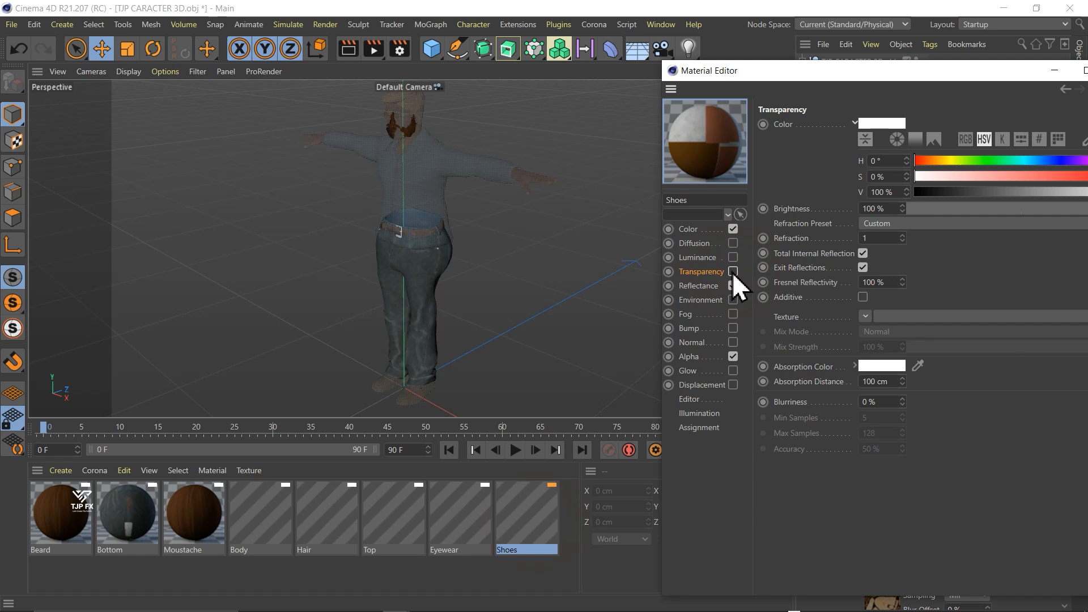
left_click_drag(888, 72, 762, 110)
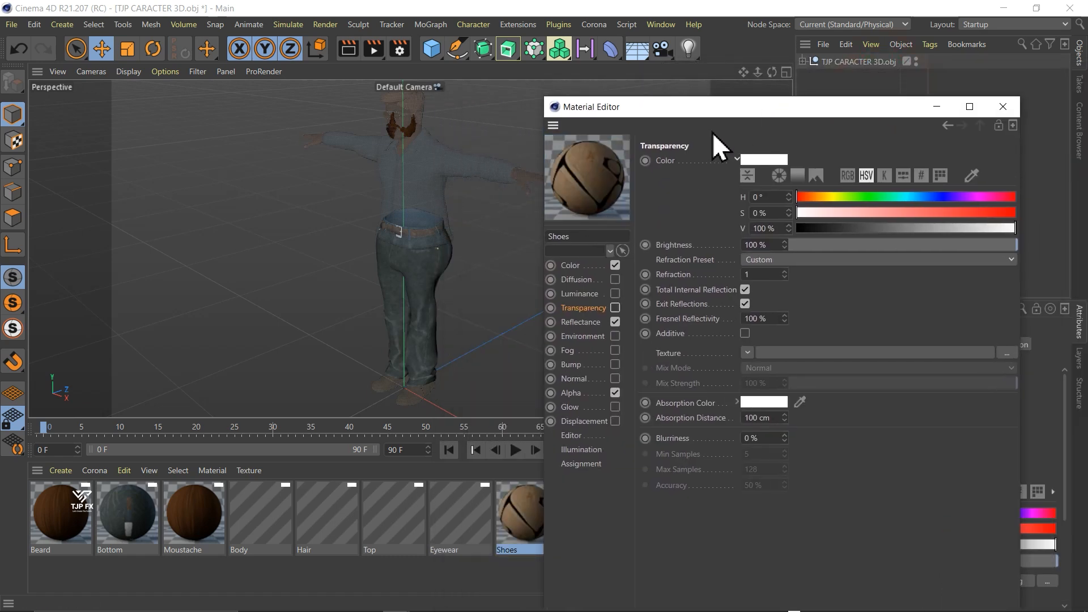
left_click(1009, 110)
left_click_drag(771, 73, 769, 77)
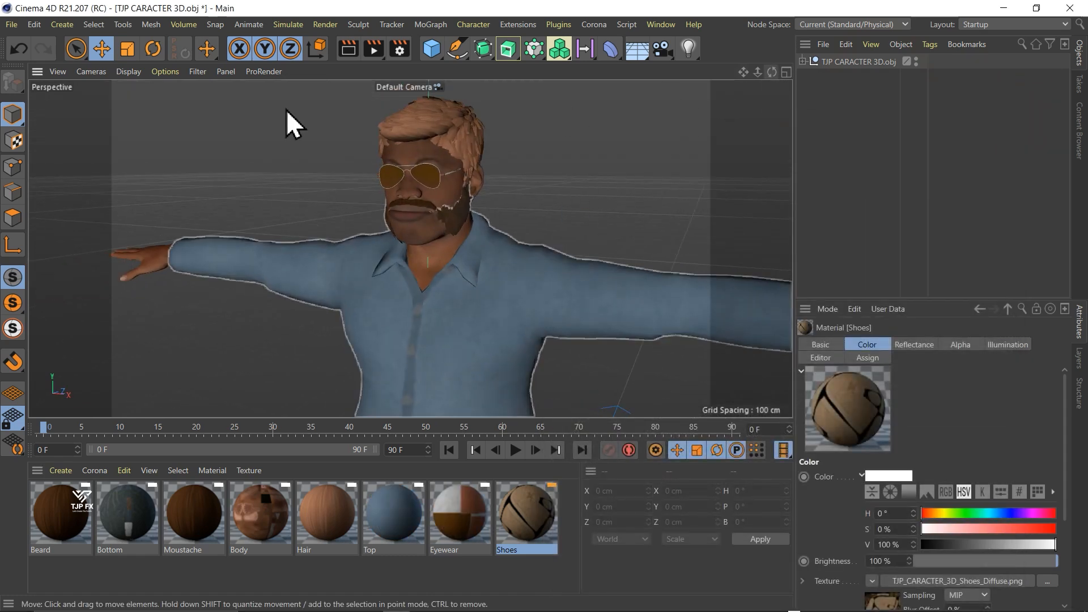
- Start an FBX export of the character, keeping FBX version 6.1 (2010) with textures and materials embedded
left_click(10, 25)
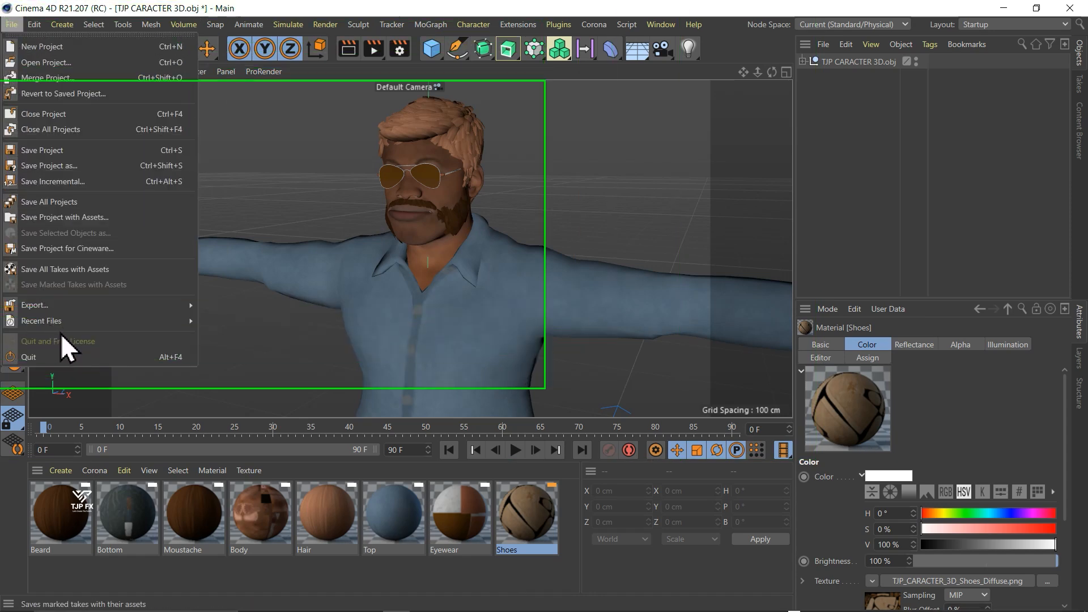
mouse_move(66, 334)
mouse_move(76, 307)
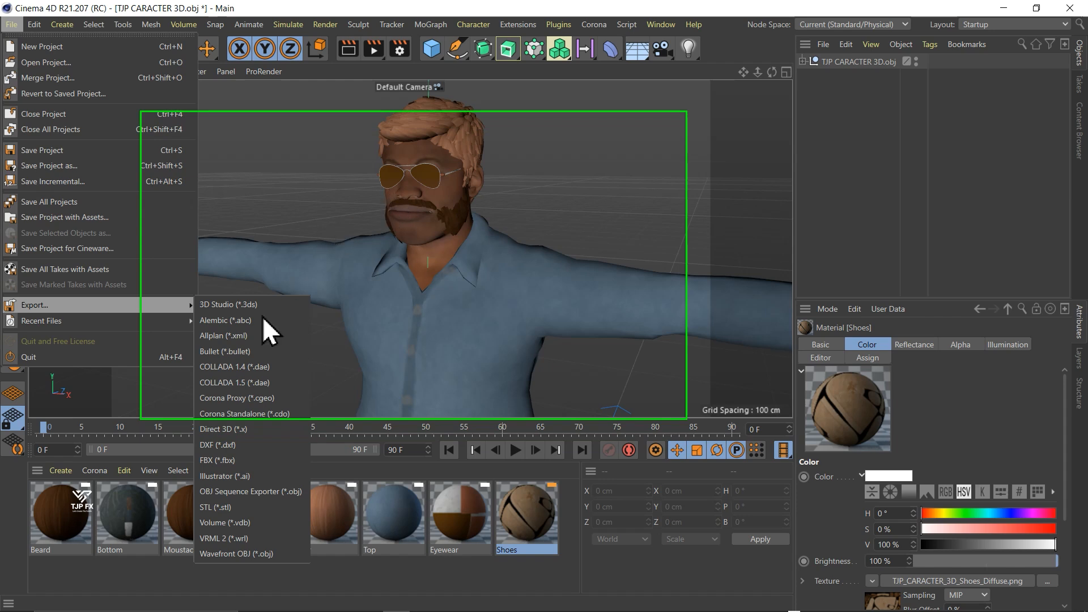
left_click(214, 466)
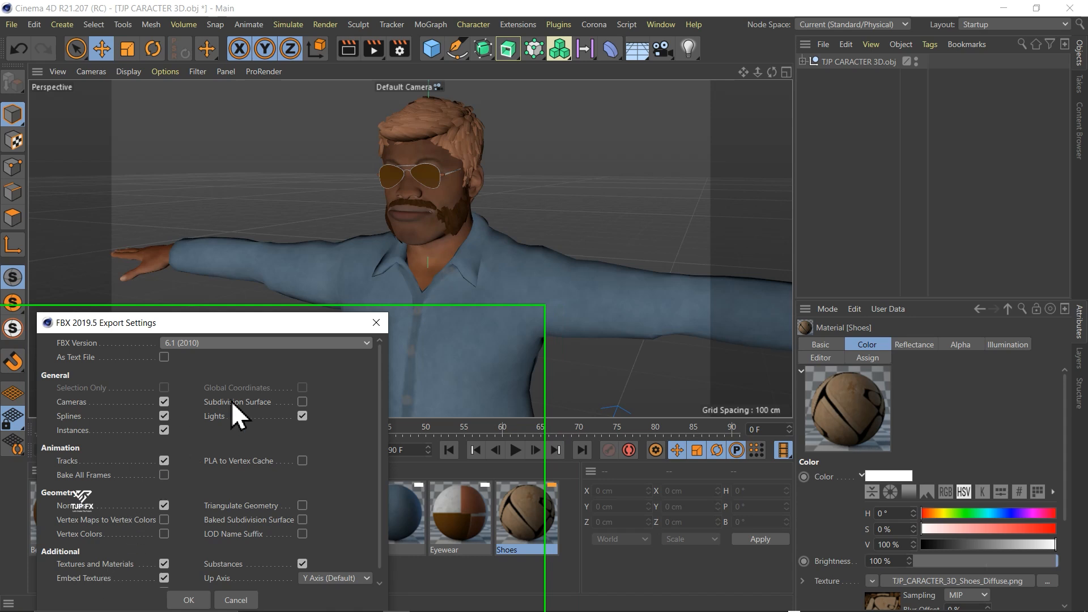
left_click(292, 343)
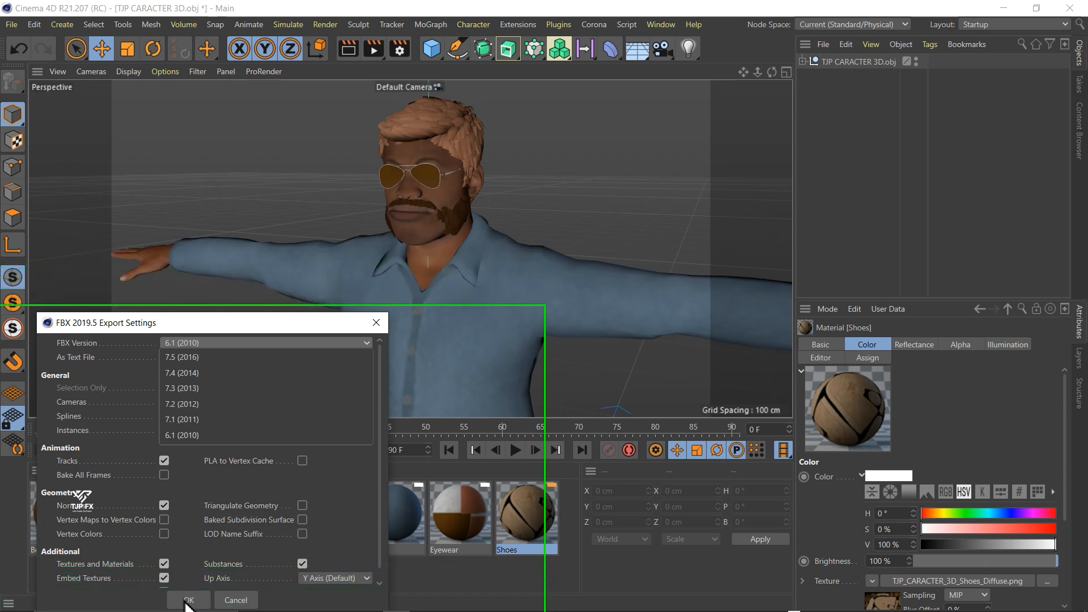
key("F5")
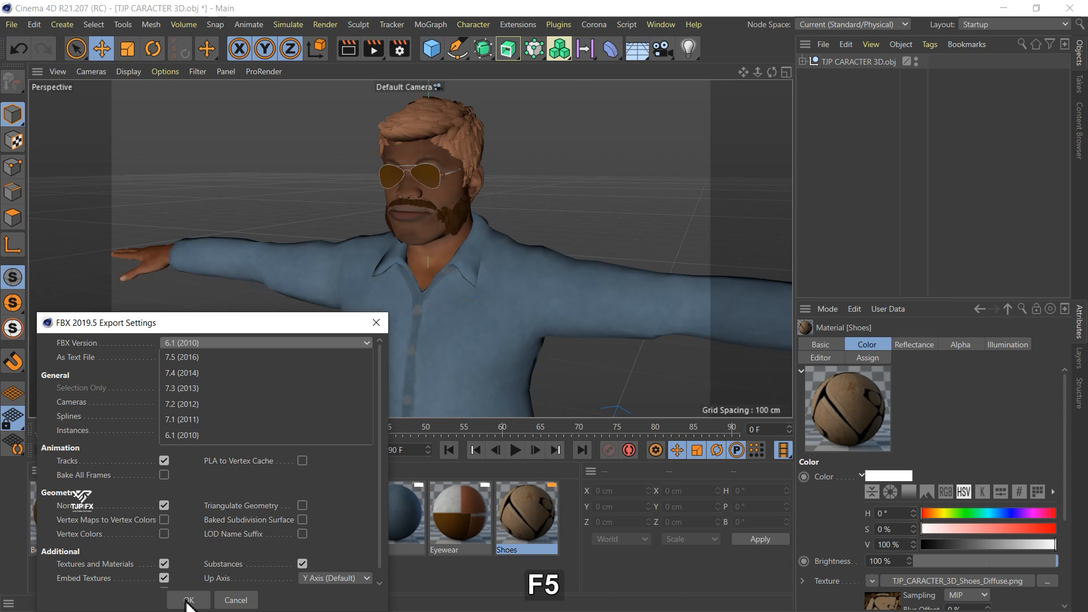
left_click(186, 601)
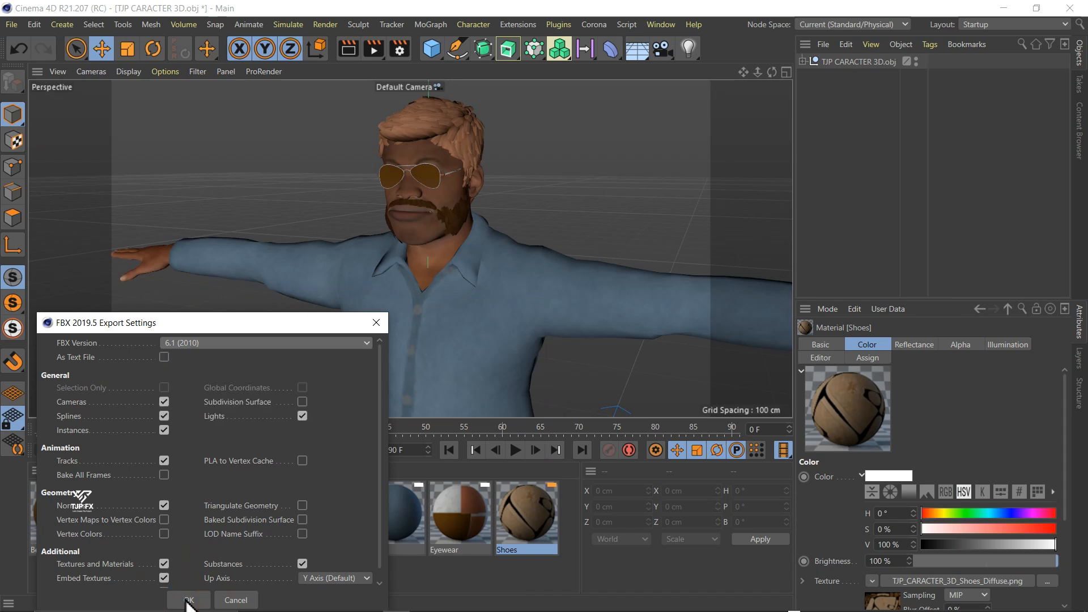
left_click(187, 600)
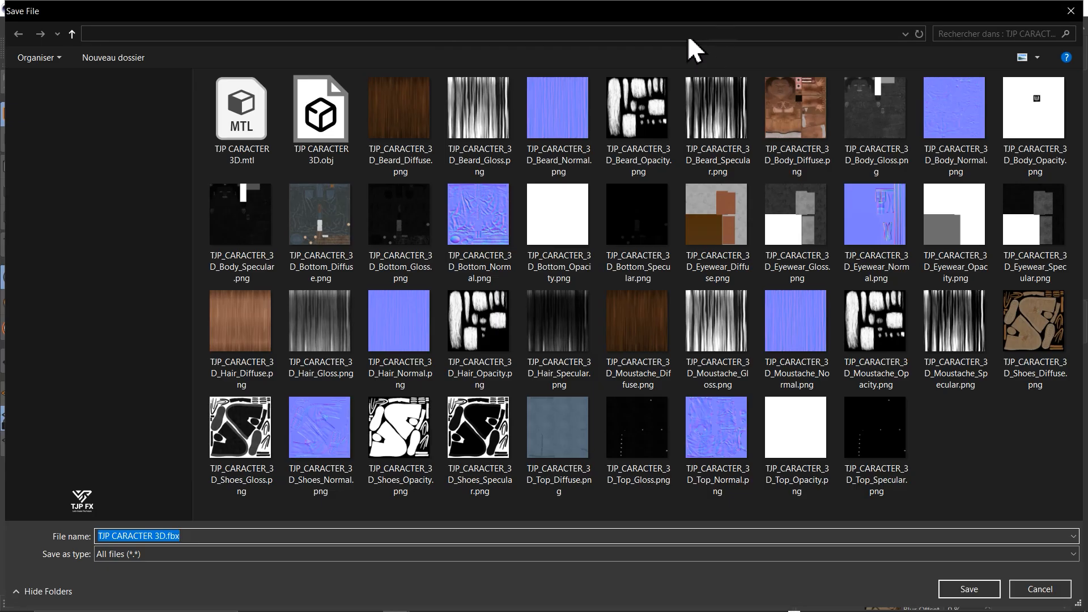
- Create a folder named "FBX MODEL" inside "3D model create" and save the export in it as "TJP CARACTER 3D.fbx"
left_click(687, 38)
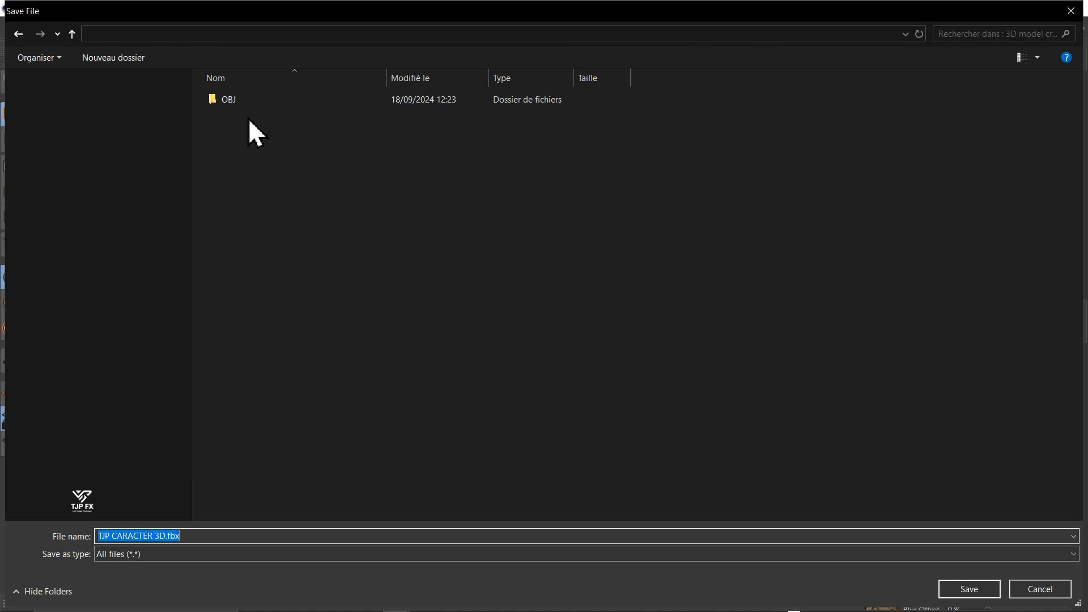
left_click(350, 172)
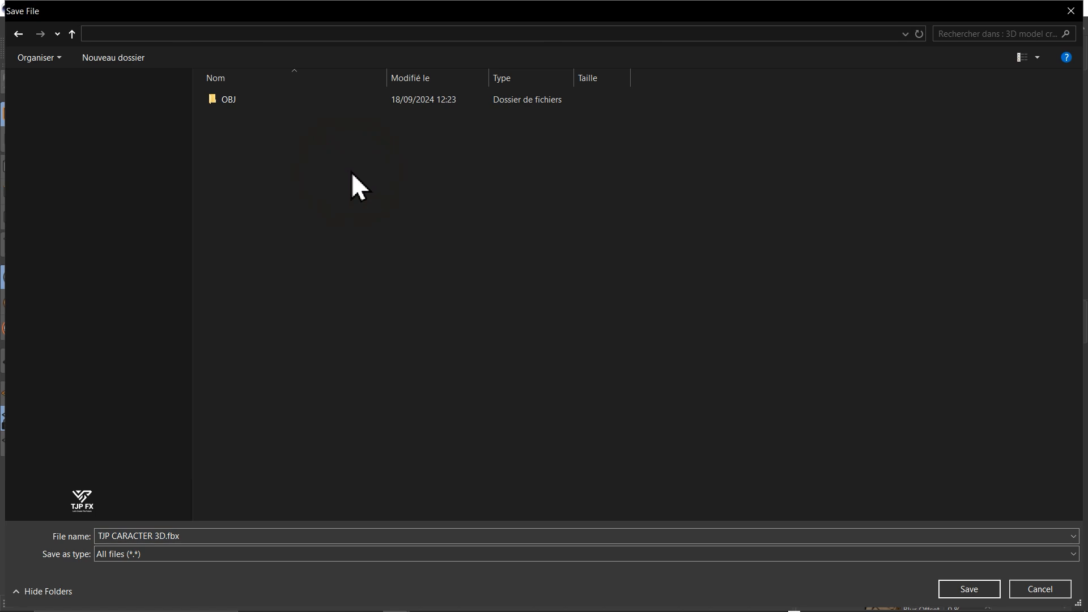
key("ctrl")
key("ctrl+shift+n")
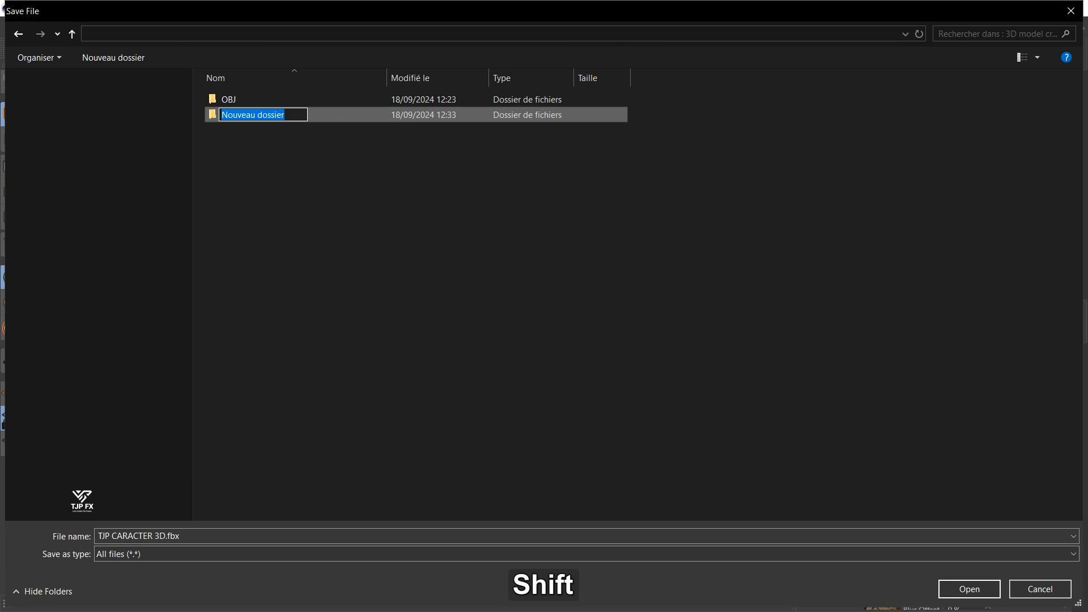
type("FBX")
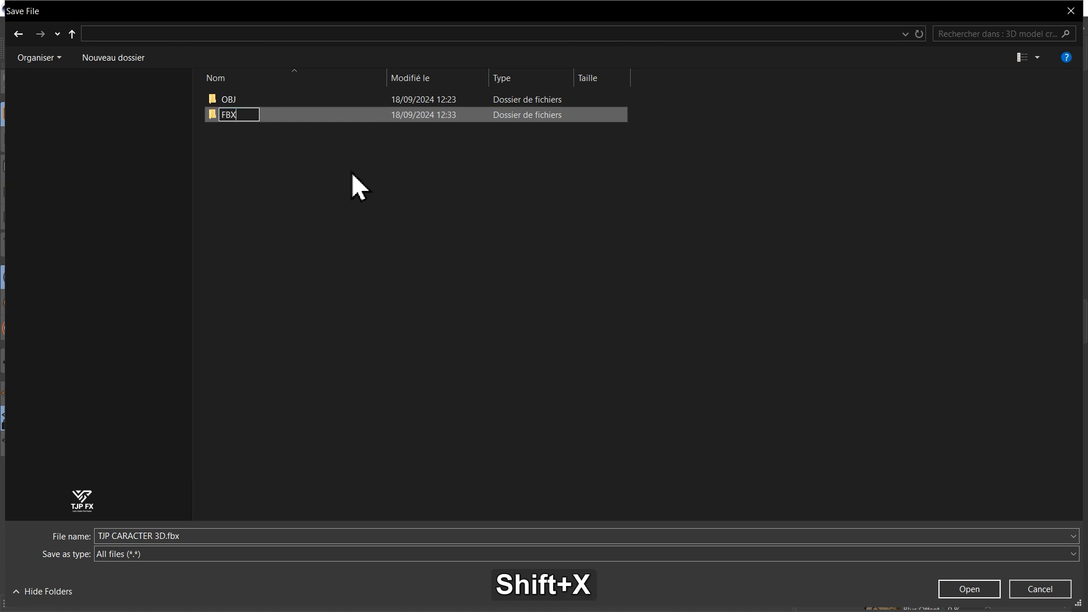
type(" MODEL")
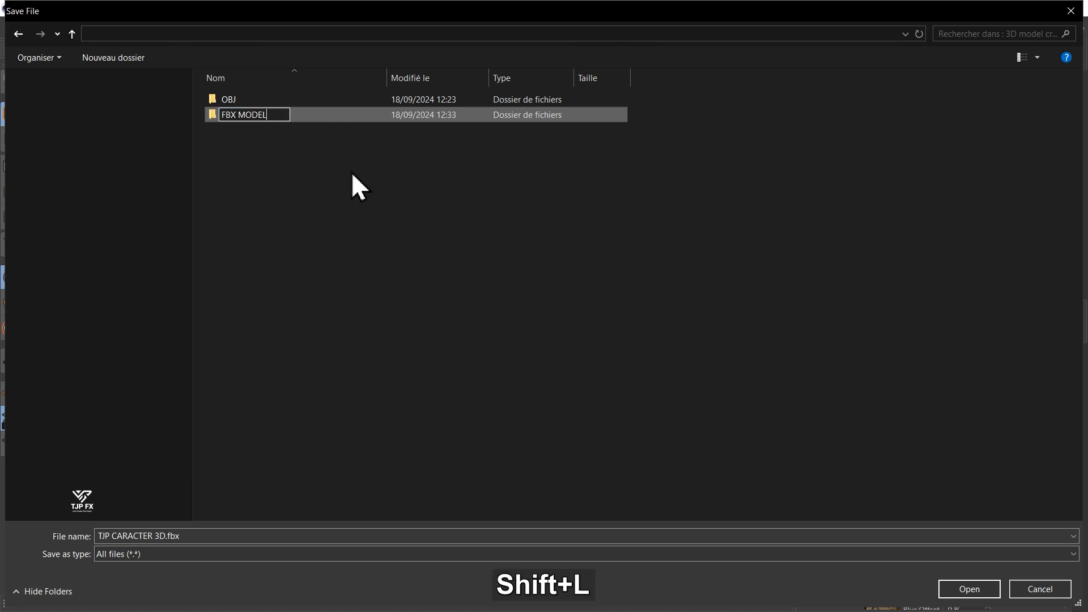
key("Return")
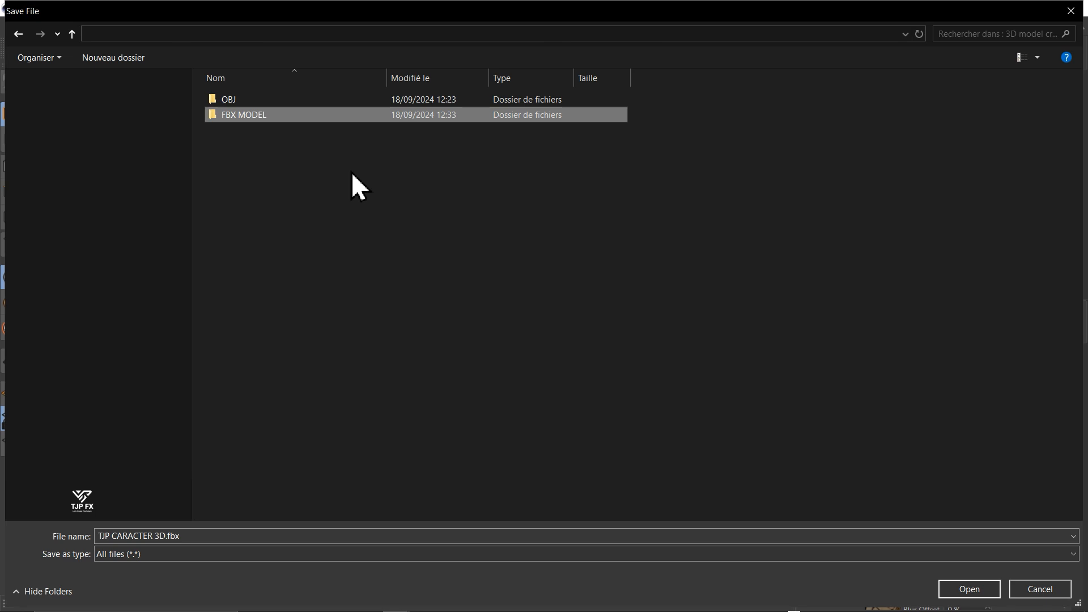
key("Return")
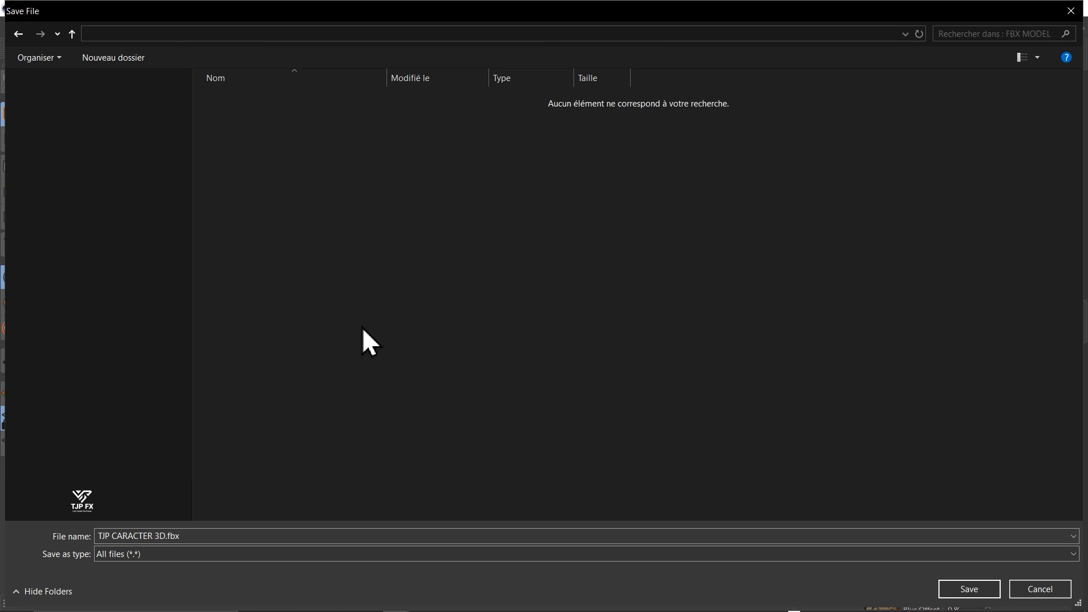
left_click(965, 591)
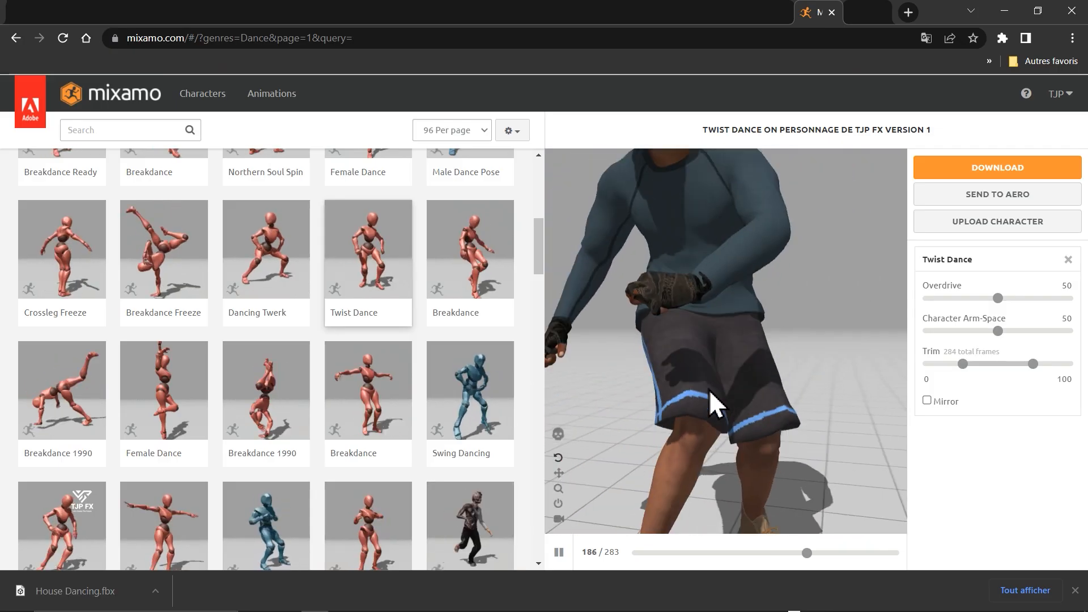
- Switch to Mixamo in the browser and start uploading a character by opening the character file selection
scroll(715, 403, "down", 8)
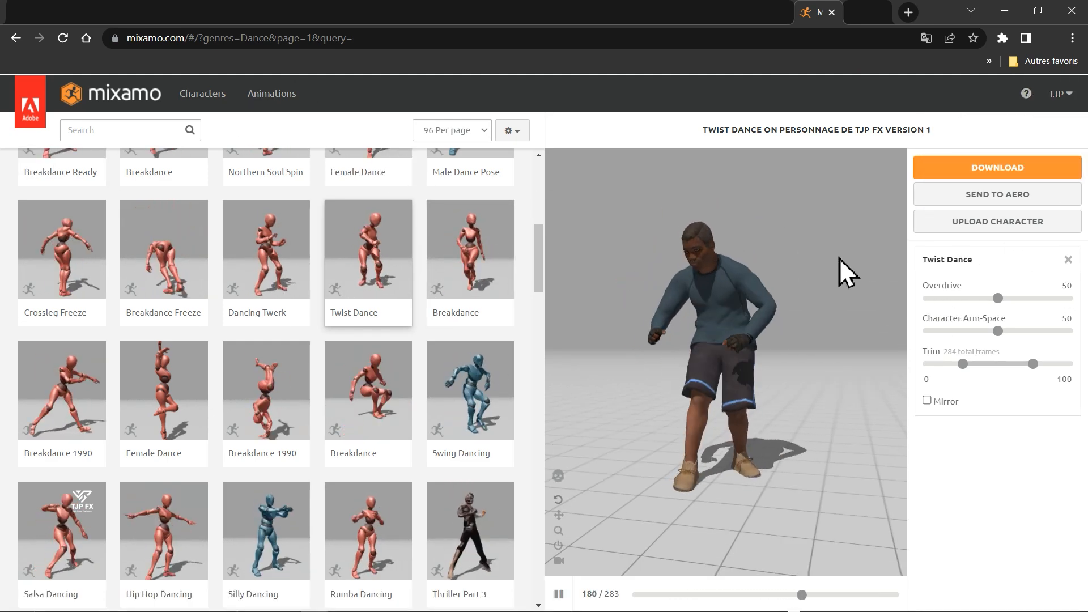
key("F5")
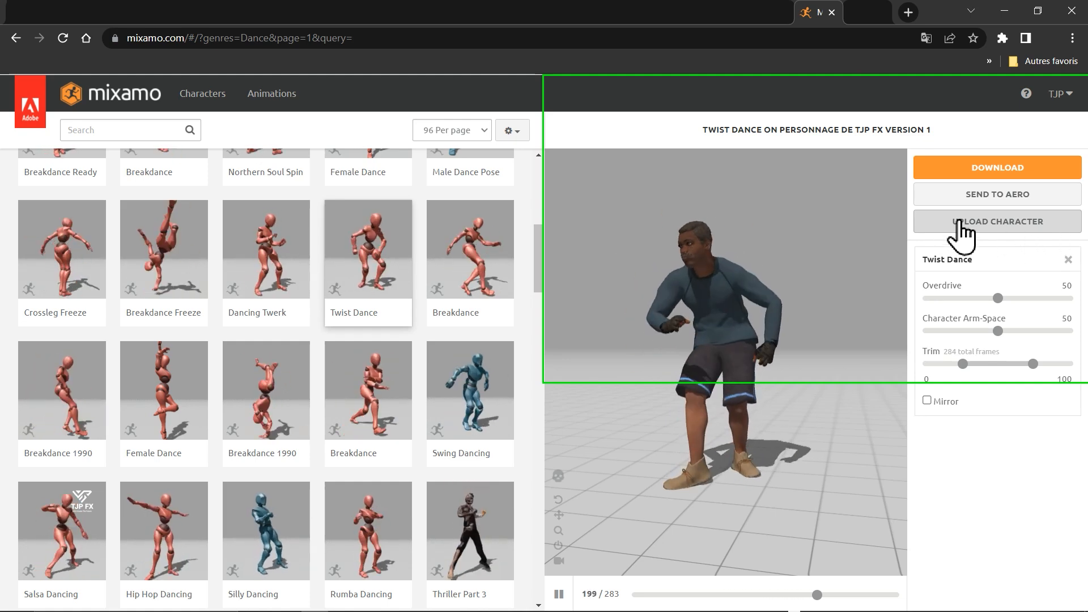
left_click(986, 226)
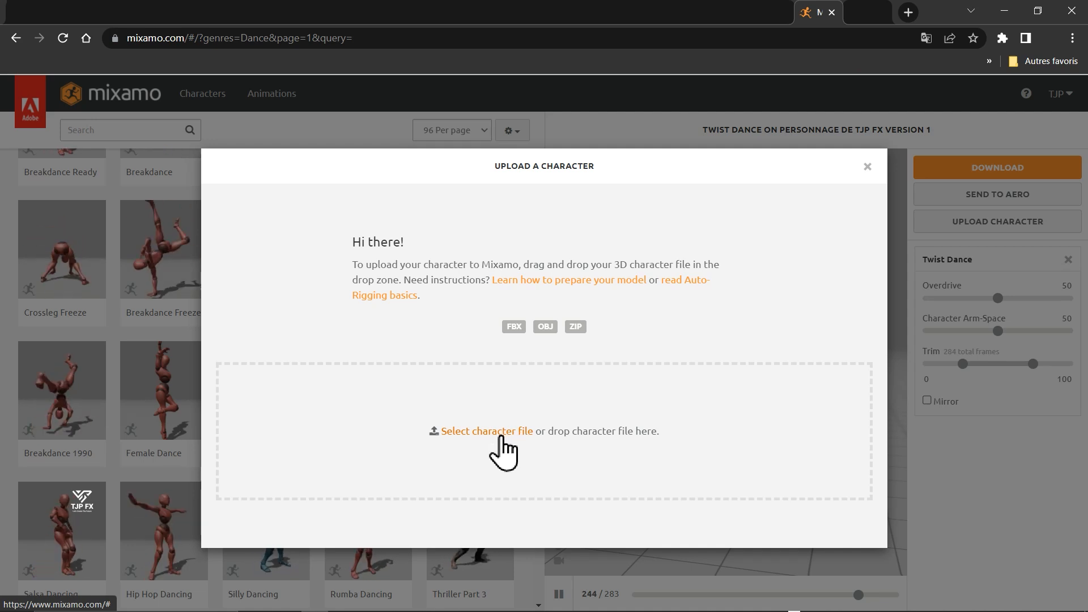
key("F5")
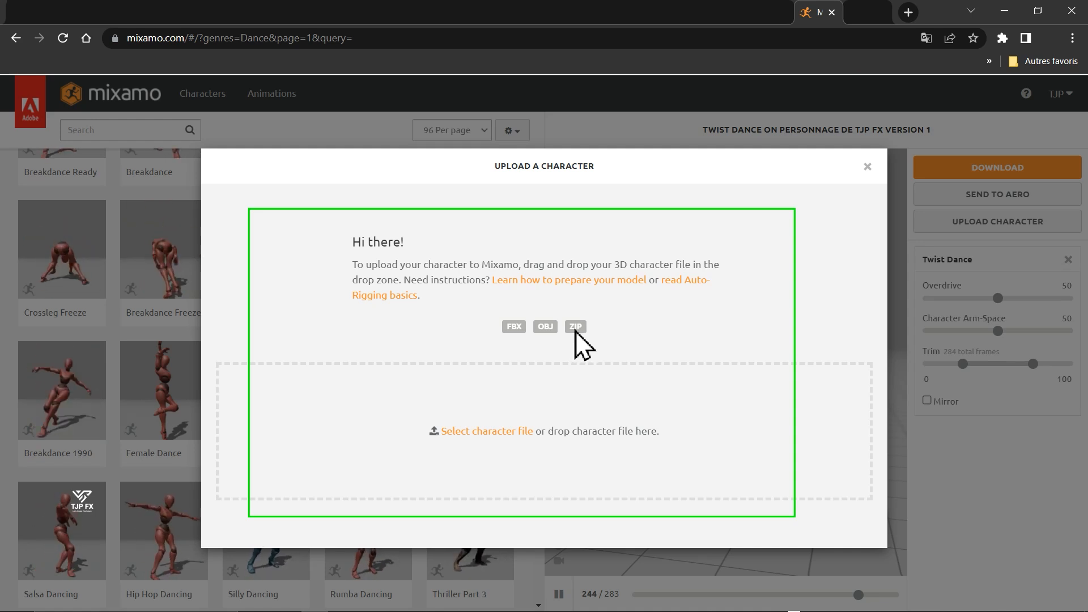
left_click(476, 440)
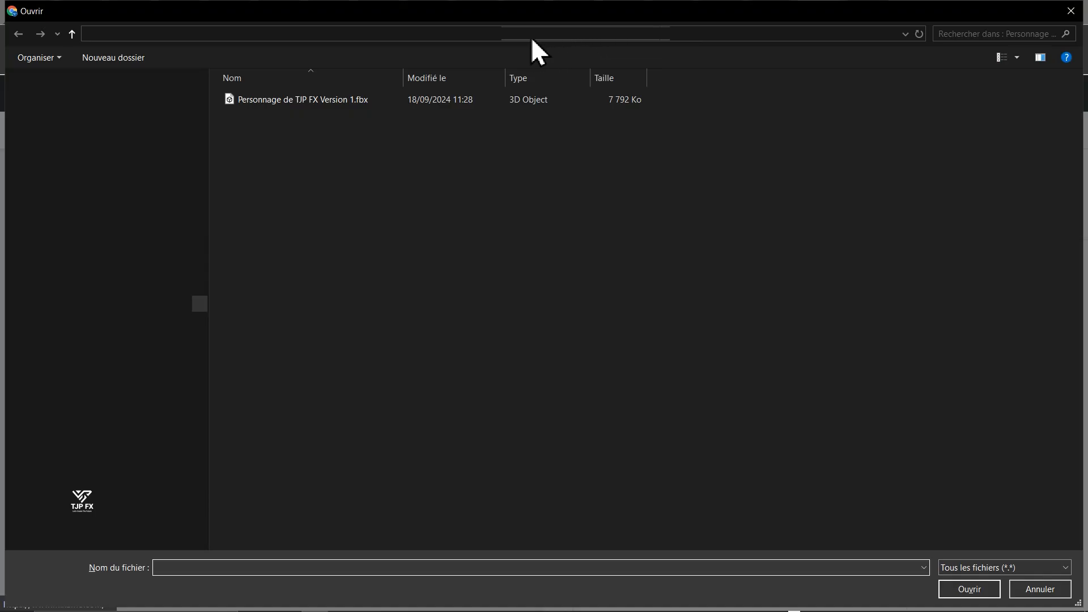
- Upload "TJP CARACTER 3D.fbx" from the tutorial project's RUSH > 3D model create > FBX MODEL folder as the character
left_click(479, 35)
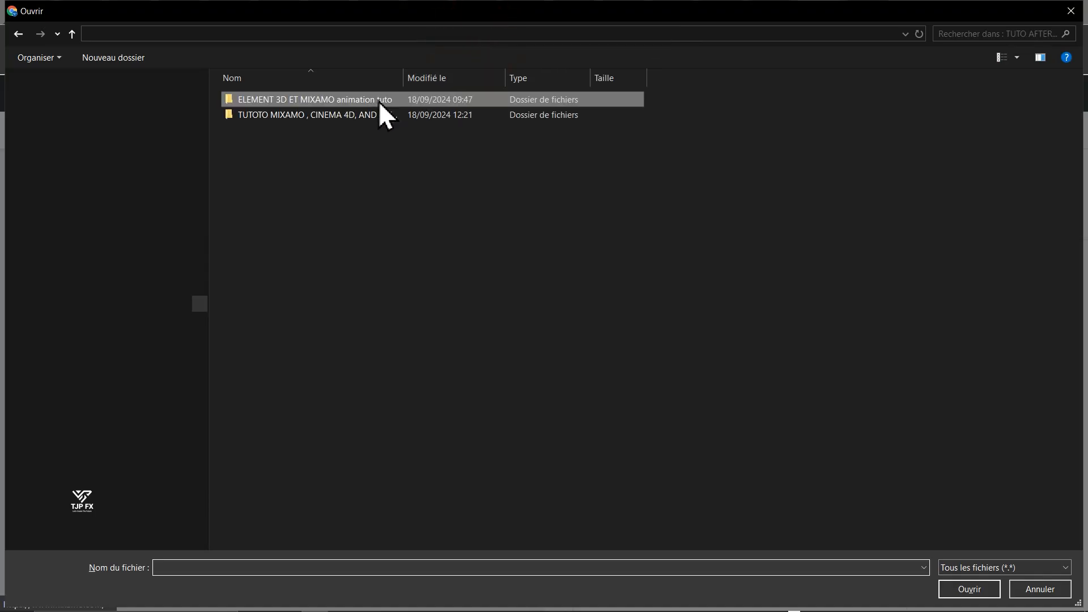
left_click(343, 119)
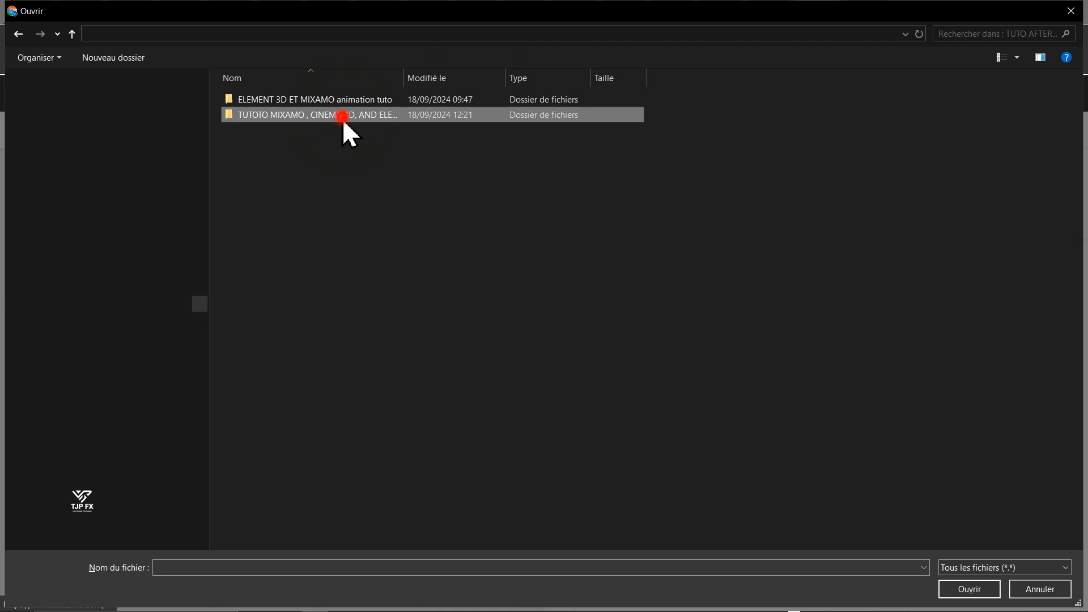
double_click(343, 119)
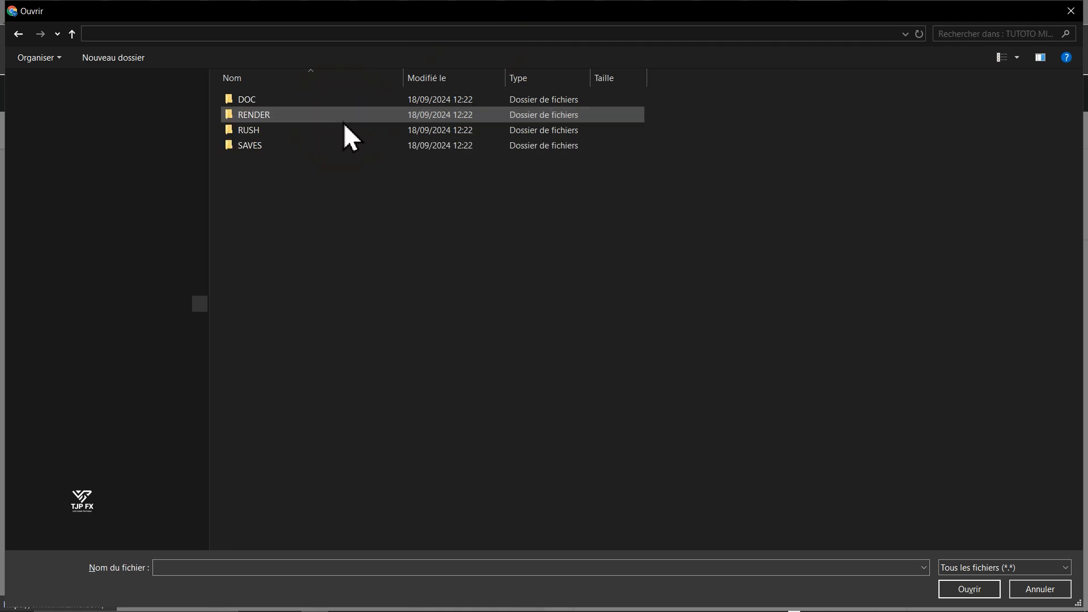
double_click(311, 128)
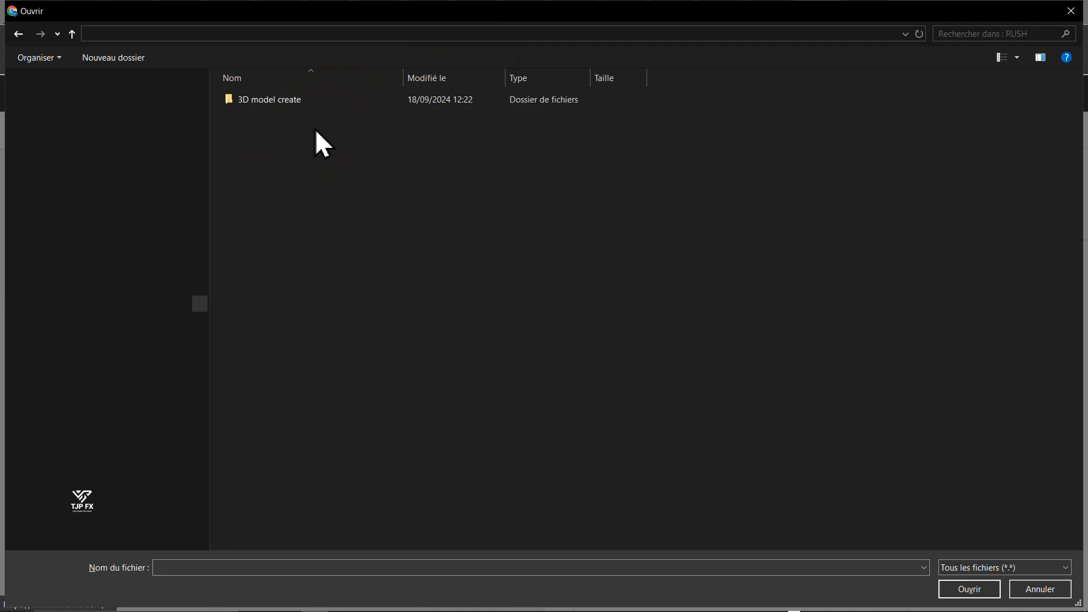
double_click(334, 105)
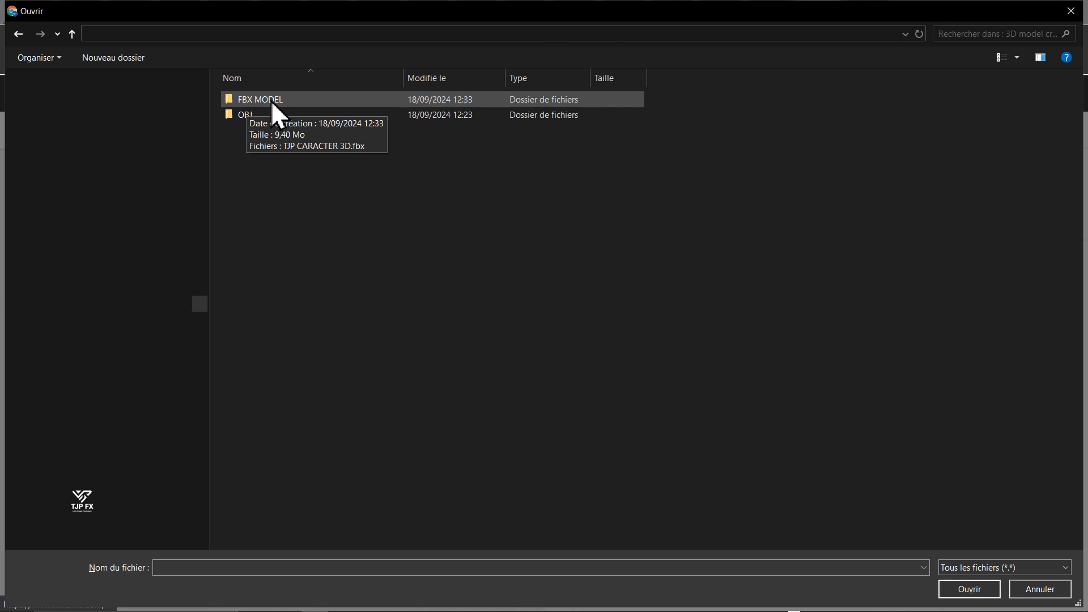
double_click(271, 100)
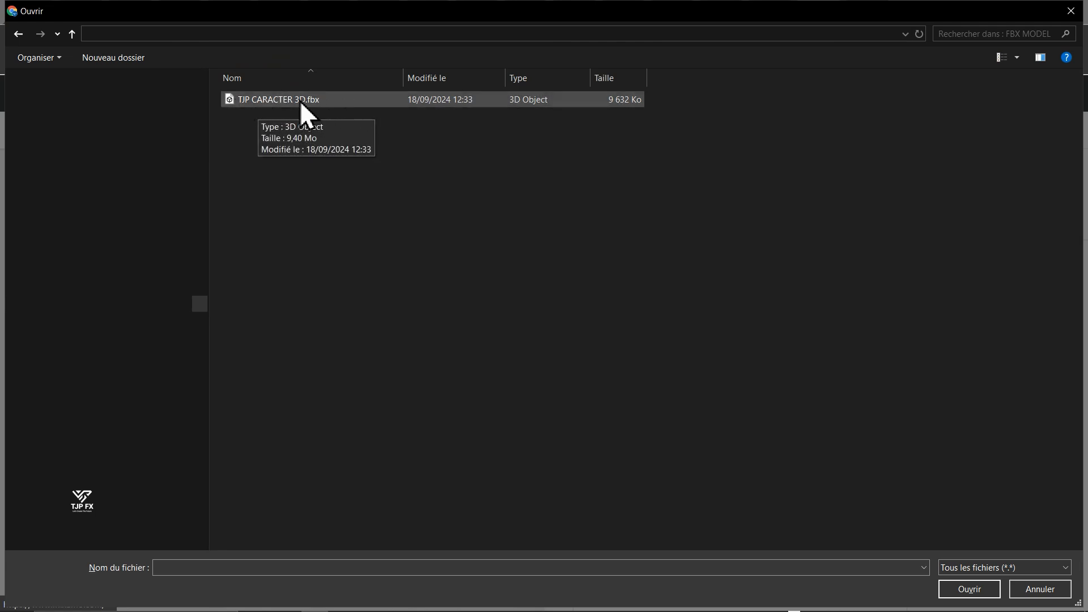
left_click(287, 101)
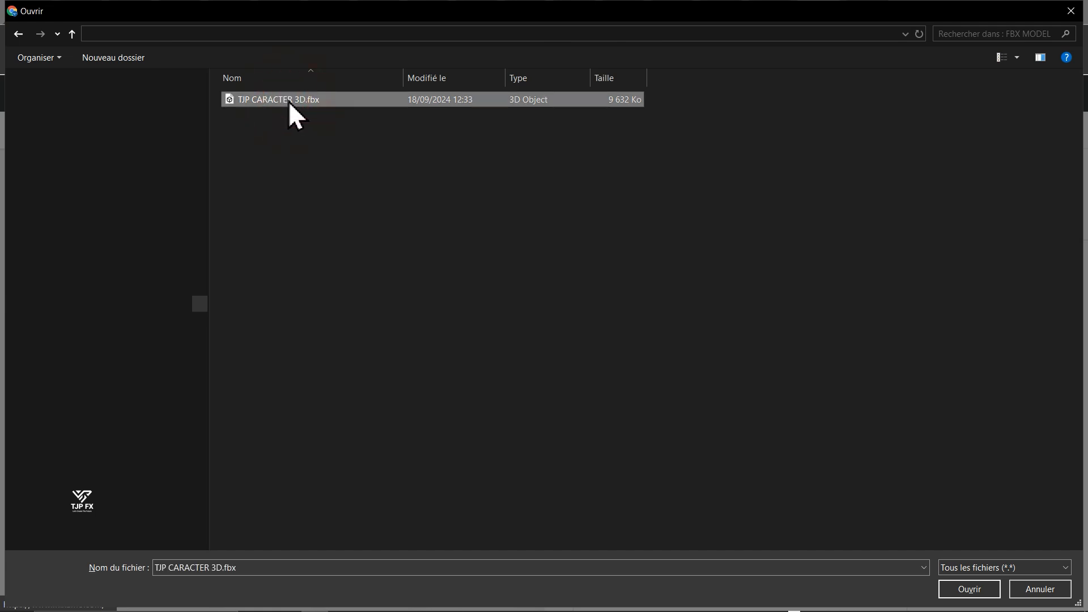
key("Return")
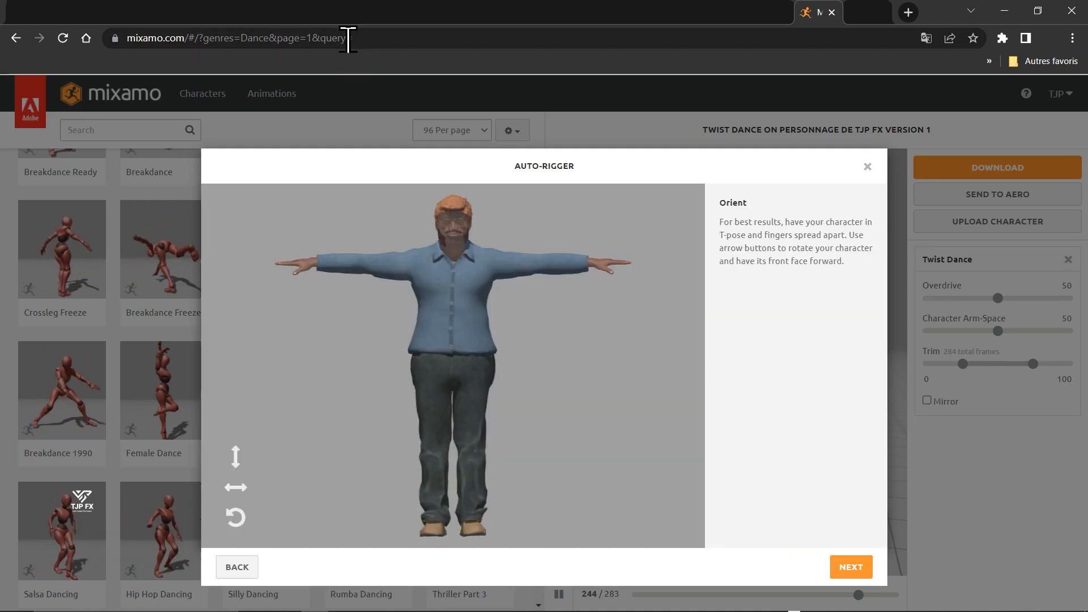
- Try to translate the Auto-Rigger page into French
left_click(554, 335)
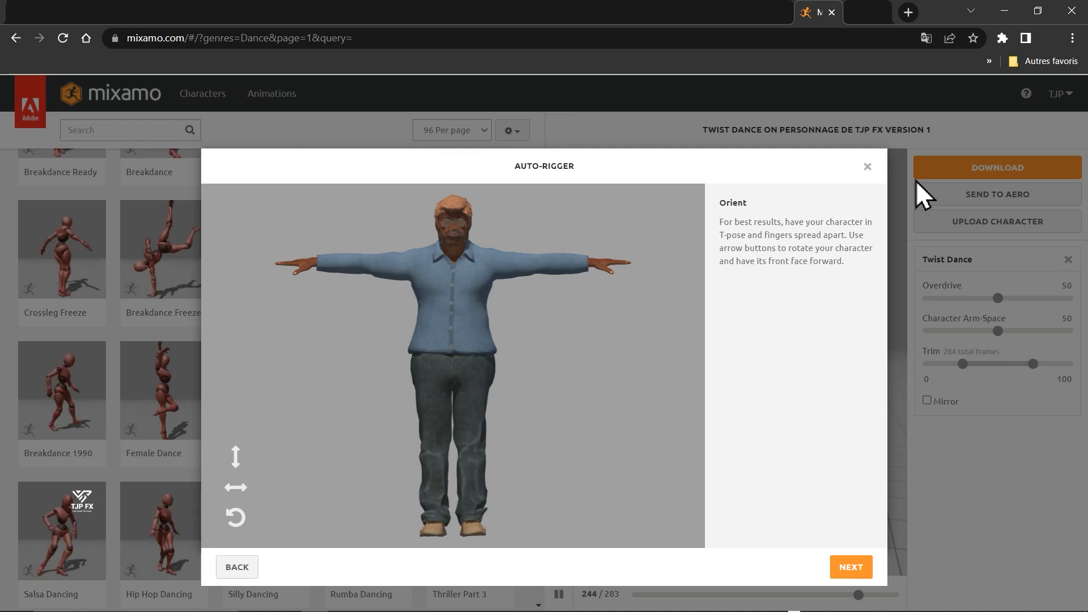
left_click(690, 223)
right_click(683, 220)
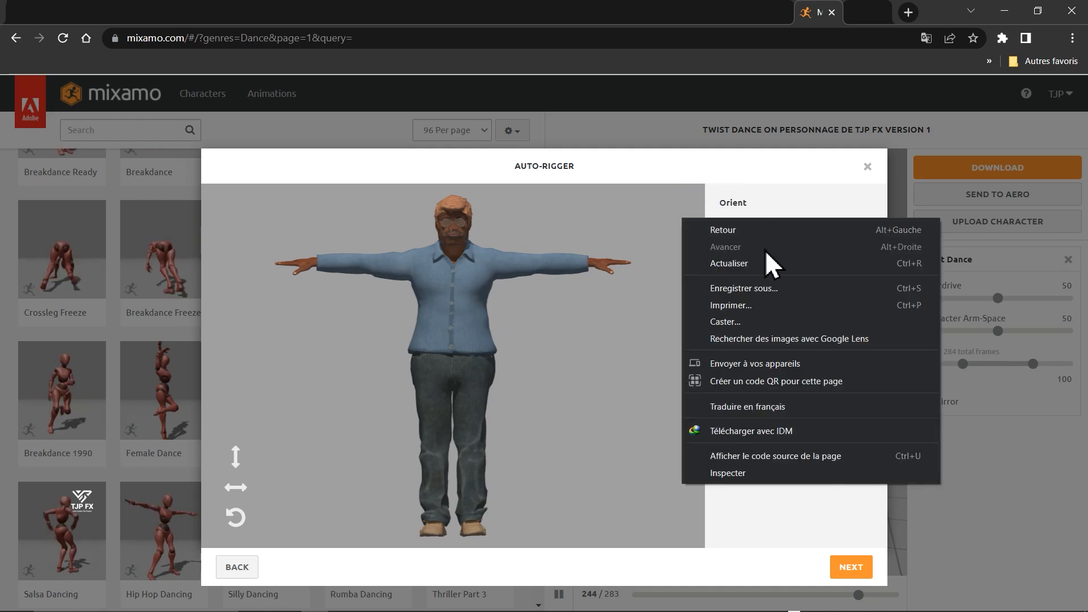
left_click(731, 412)
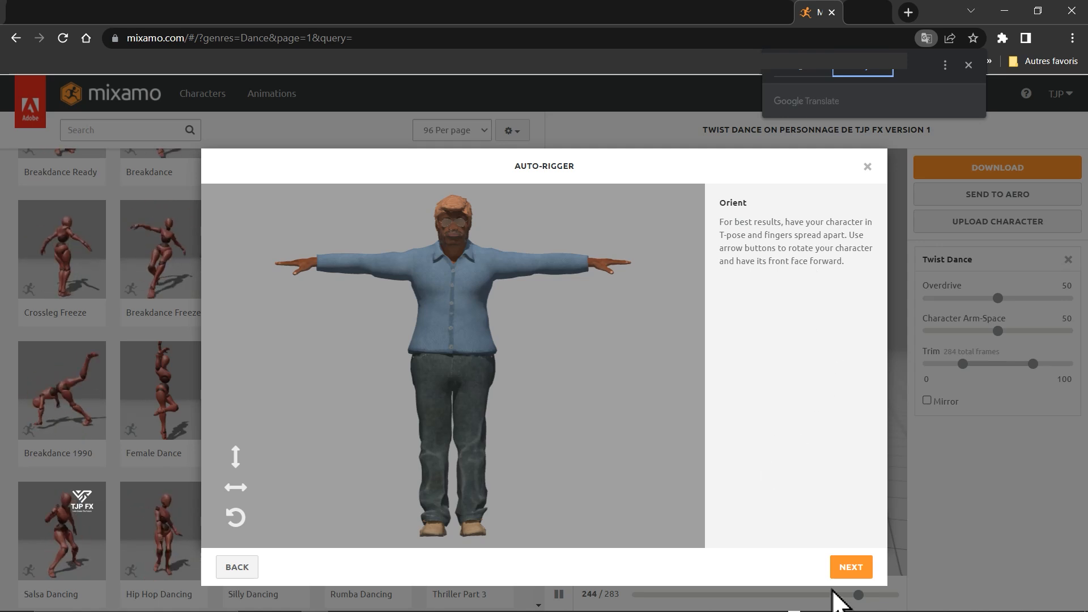
- Accept the character's orientation and place the chin, wrist and elbow markers on the model with symmetry on
left_click(849, 574)
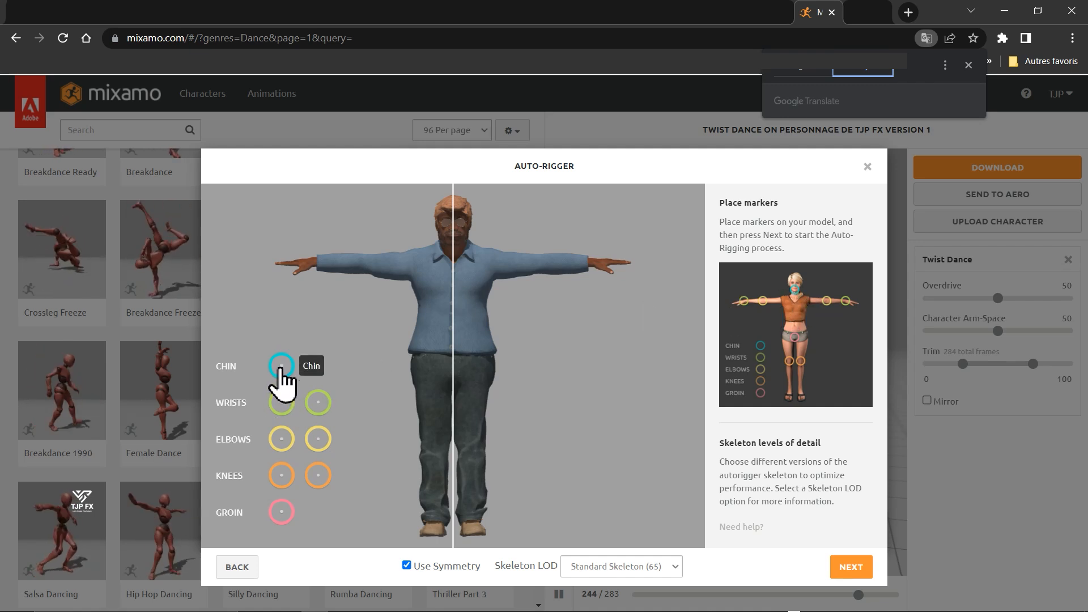
mouse_move(281, 379)
left_mouse_down()
mouse_move(372, 333)
mouse_move(454, 253)
left_mouse_up()
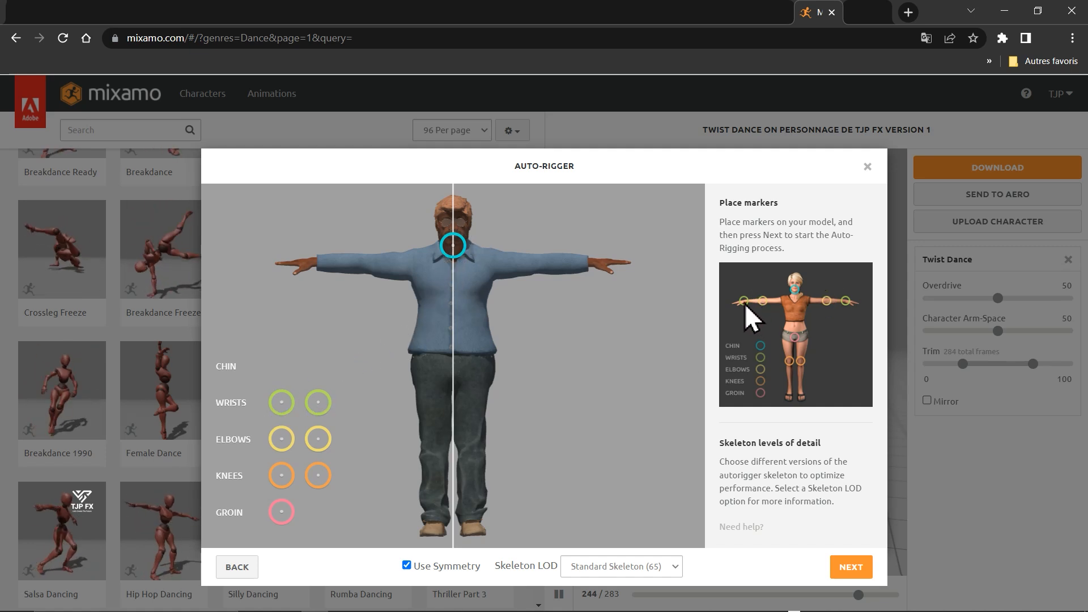
key("F5")
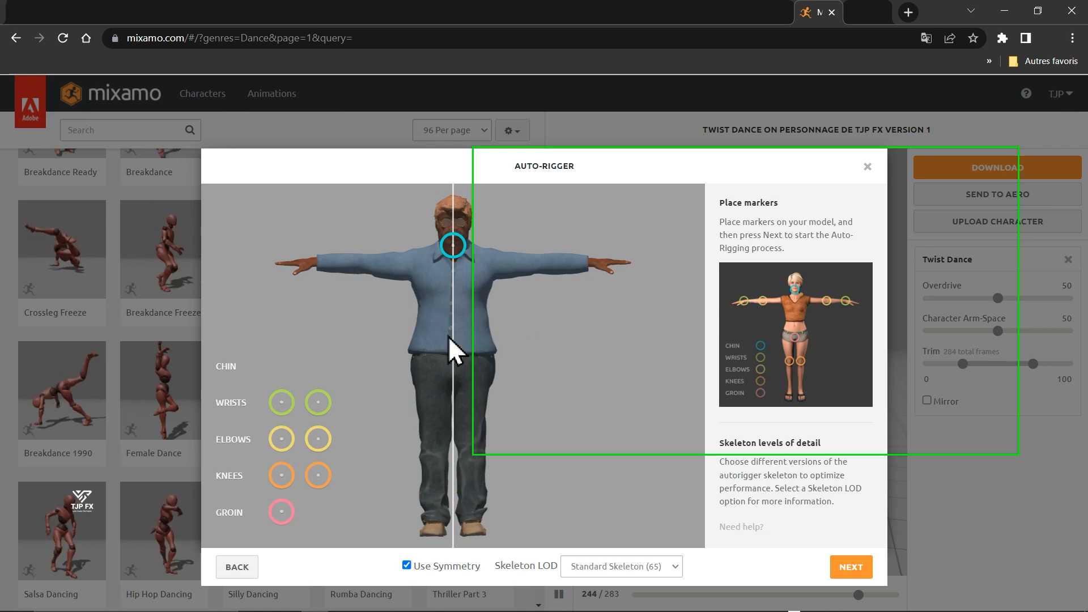
mouse_move(282, 402)
left_mouse_down()
mouse_move(316, 254)
mouse_move(315, 263)
left_mouse_up()
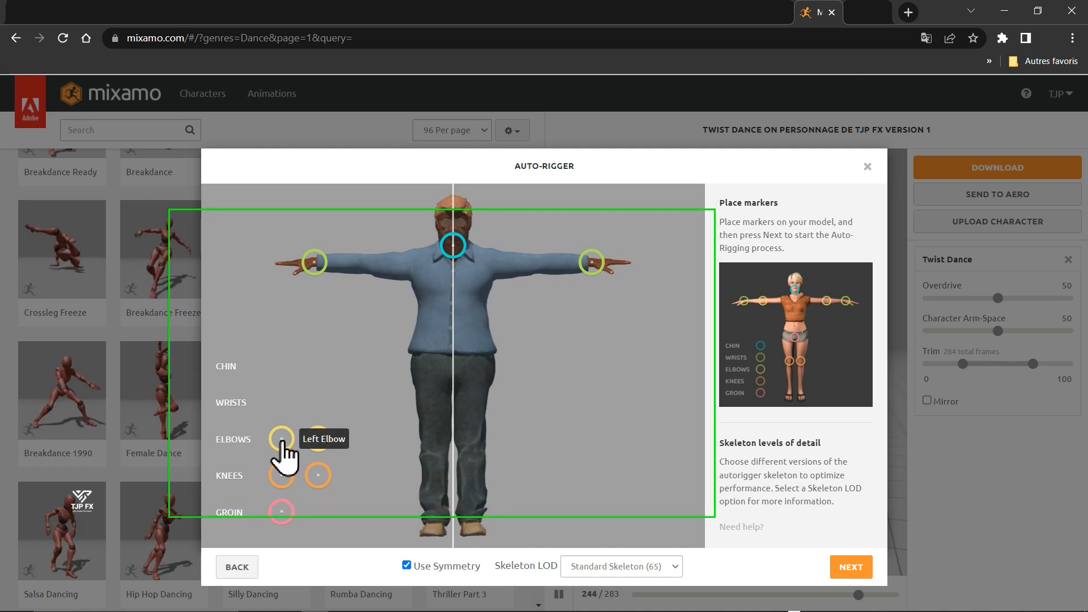
left_click_drag(284, 442, 288, 443)
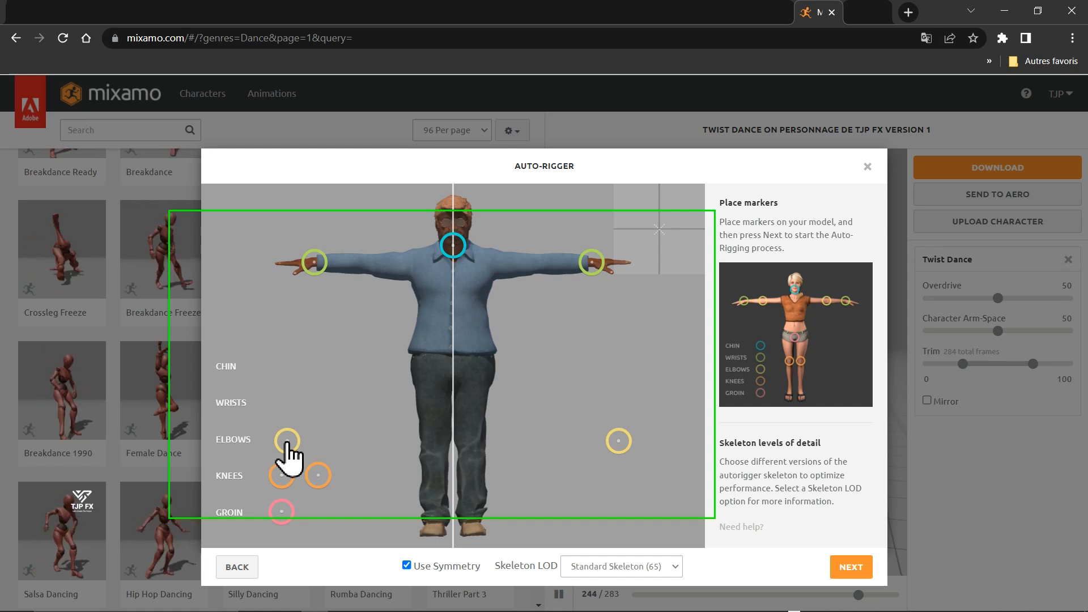
left_click_drag(287, 442, 364, 264)
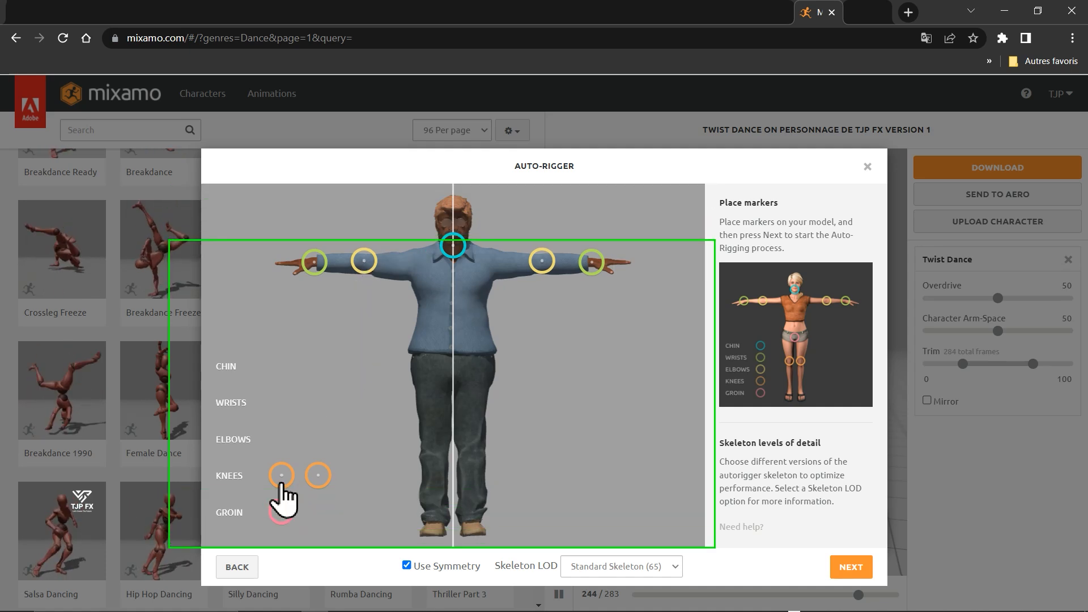
- Place the knee markers on both knees and the groin marker at the crotch of the trousers
mouse_move(280, 480)
left_mouse_down()
mouse_move(330, 483)
mouse_move(432, 447)
left_mouse_up()
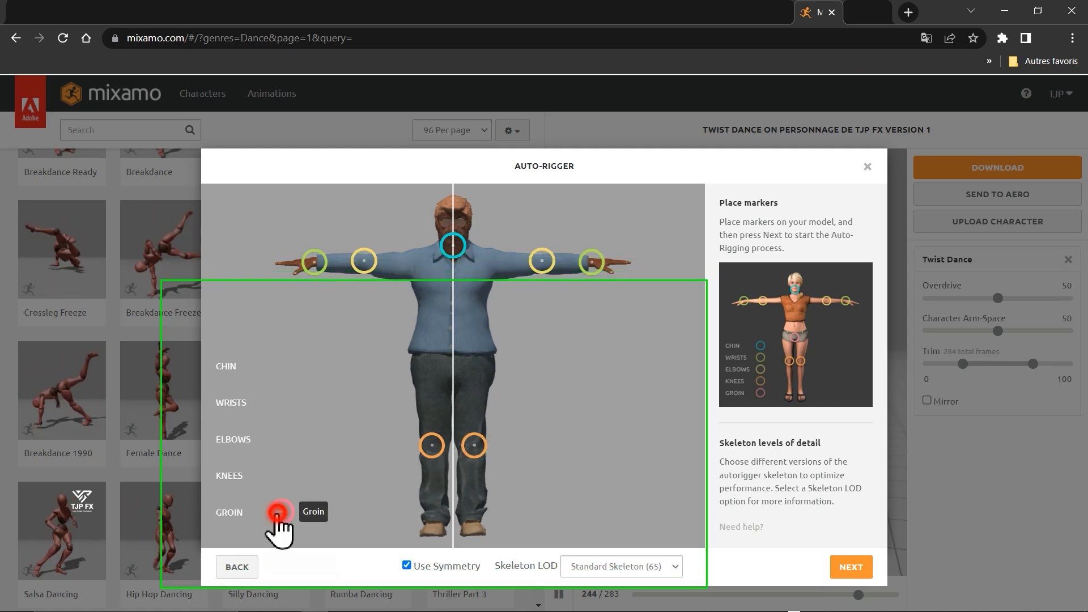
mouse_move(277, 514)
left_mouse_down()
mouse_move(381, 469)
mouse_move(451, 399)
mouse_move(461, 405)
mouse_move(458, 393)
left_mouse_up()
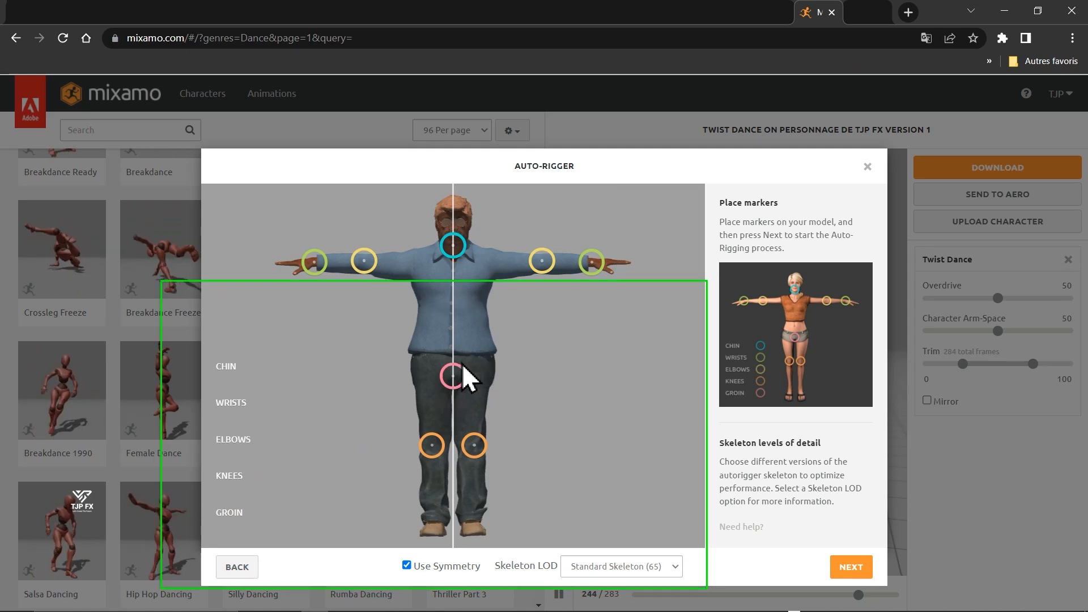
key("F5")
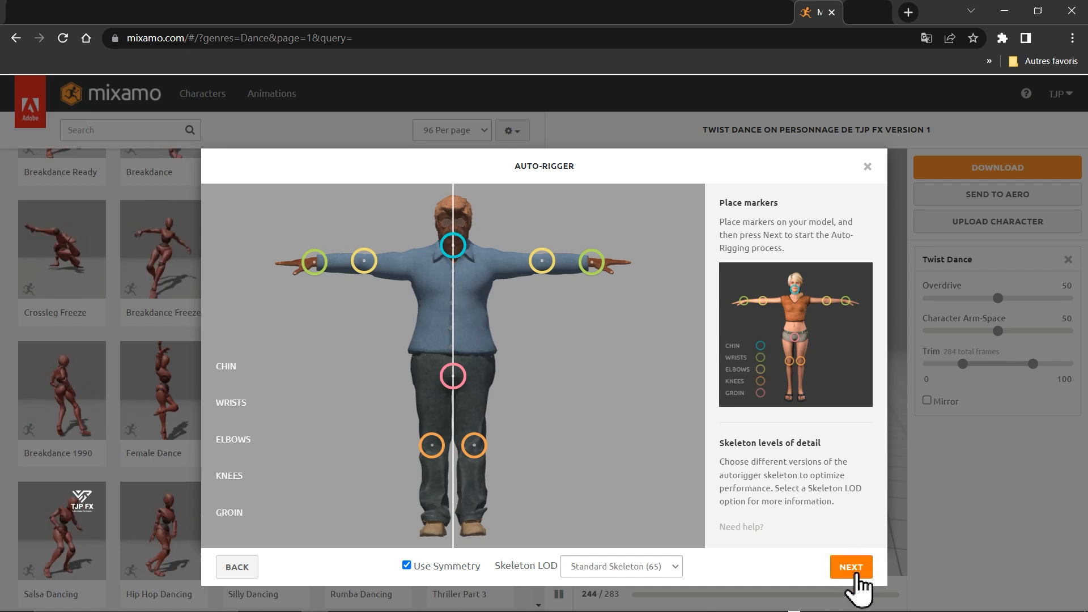
- Run the auto-rigging with the Standard Skeleton (65), accept the rigged result and replace the previous character with it
left_click(851, 567)
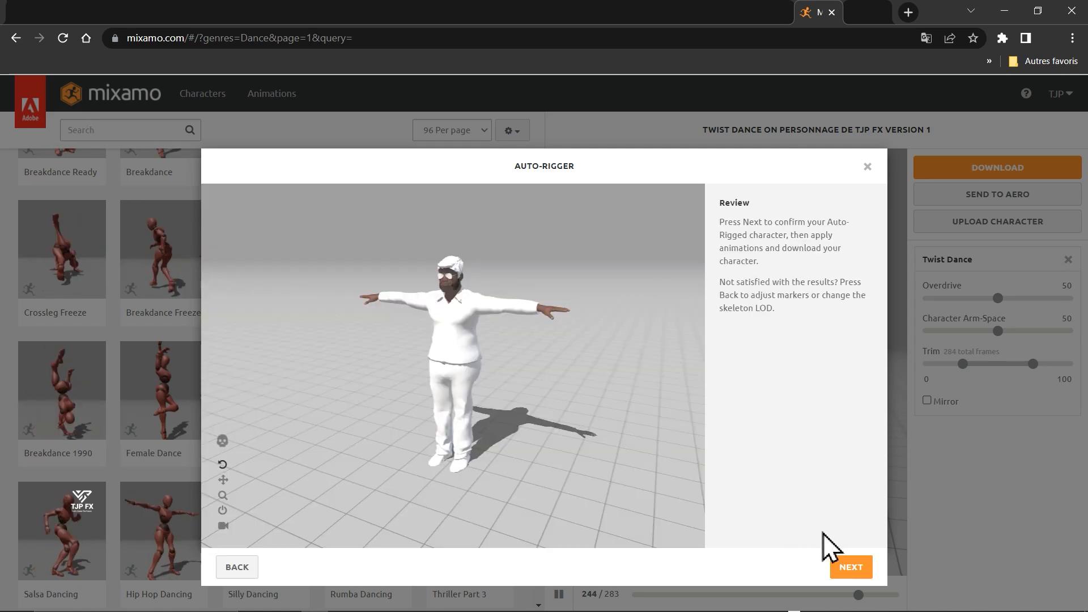
left_click(852, 568)
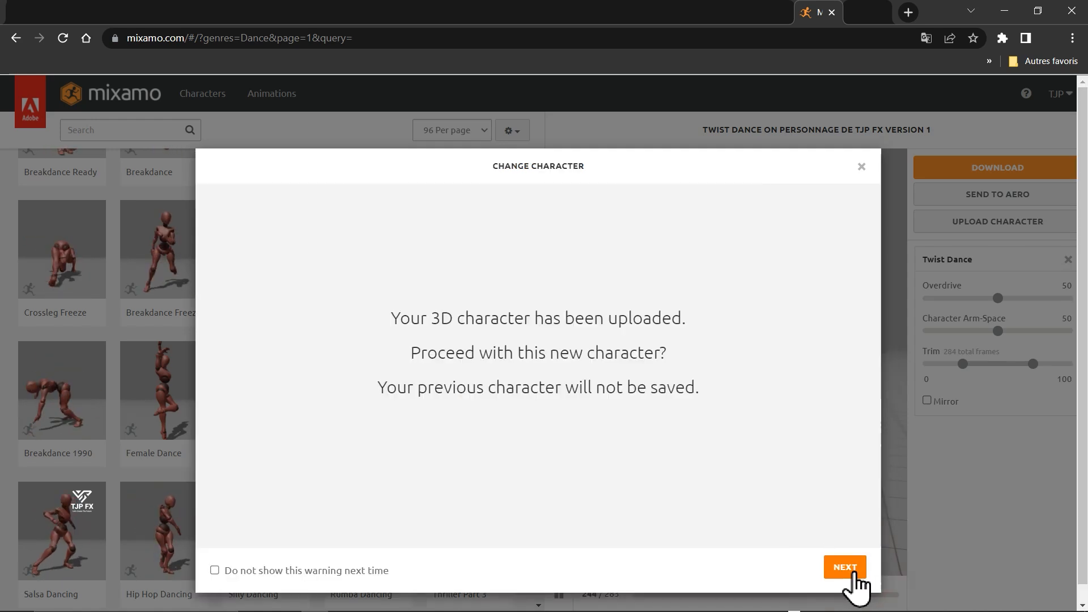
left_click(853, 573)
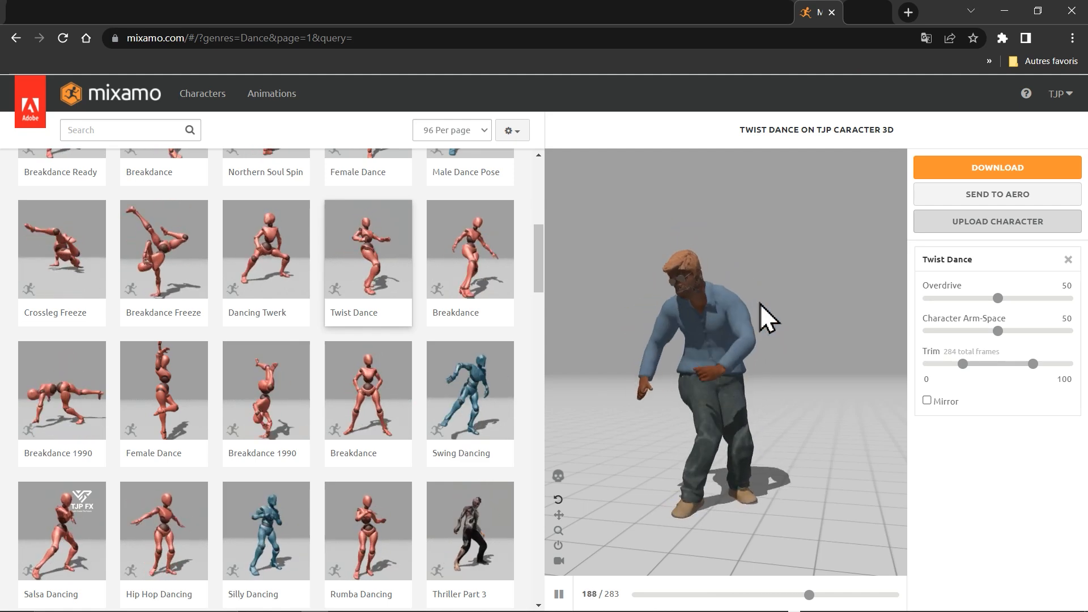
- Clear the Dance genre filter and browse the full animation library
mouse_move(802, 388)
left_mouse_down()
mouse_move(702, 413)
mouse_move(651, 408)
mouse_move(649, 396)
mouse_move(656, 413)
mouse_move(671, 413)
mouse_move(682, 399)
mouse_move(903, 401)
mouse_move(796, 388)
mouse_move(685, 397)
mouse_move(905, 388)
mouse_move(781, 374)
mouse_move(793, 376)
mouse_move(801, 413)
mouse_move(773, 431)
mouse_move(727, 419)
mouse_move(788, 436)
left_mouse_up()
scroll(177, 315, "down", 11)
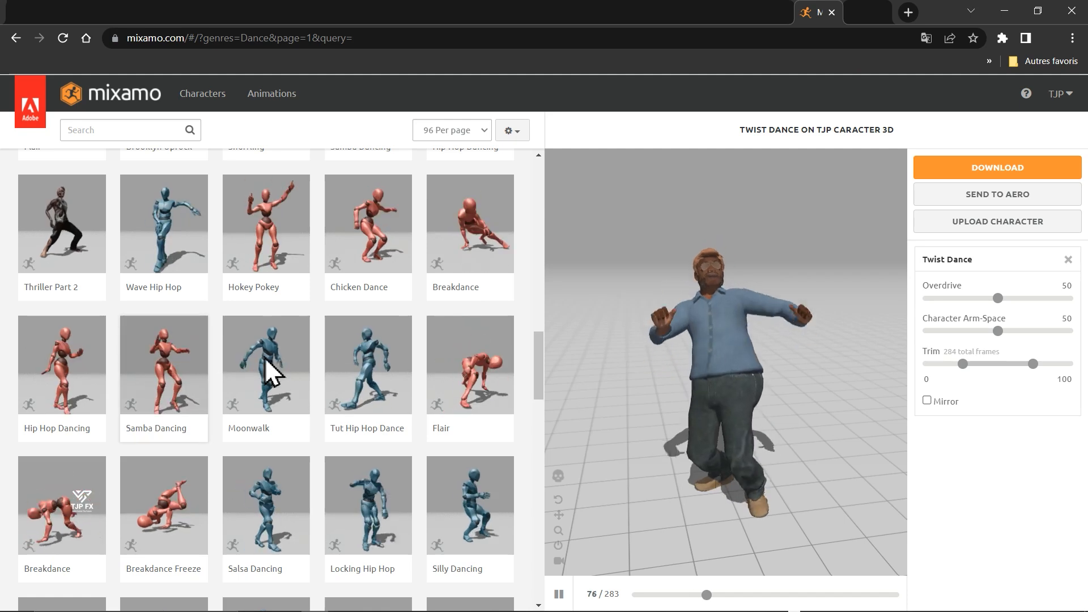
scroll(304, 480, "up", 10)
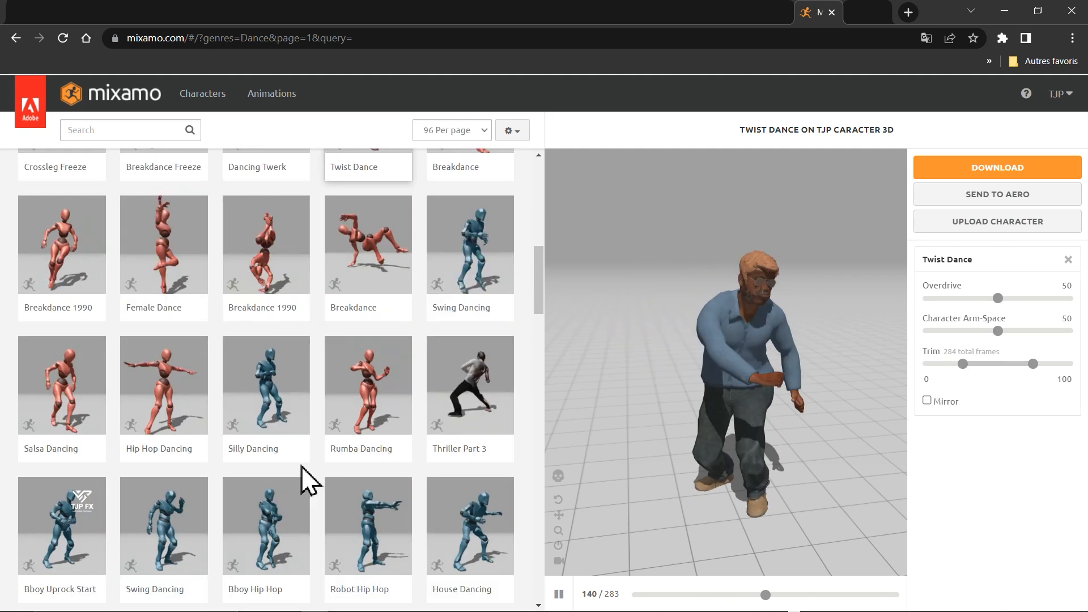
scroll(304, 480, "up", 10)
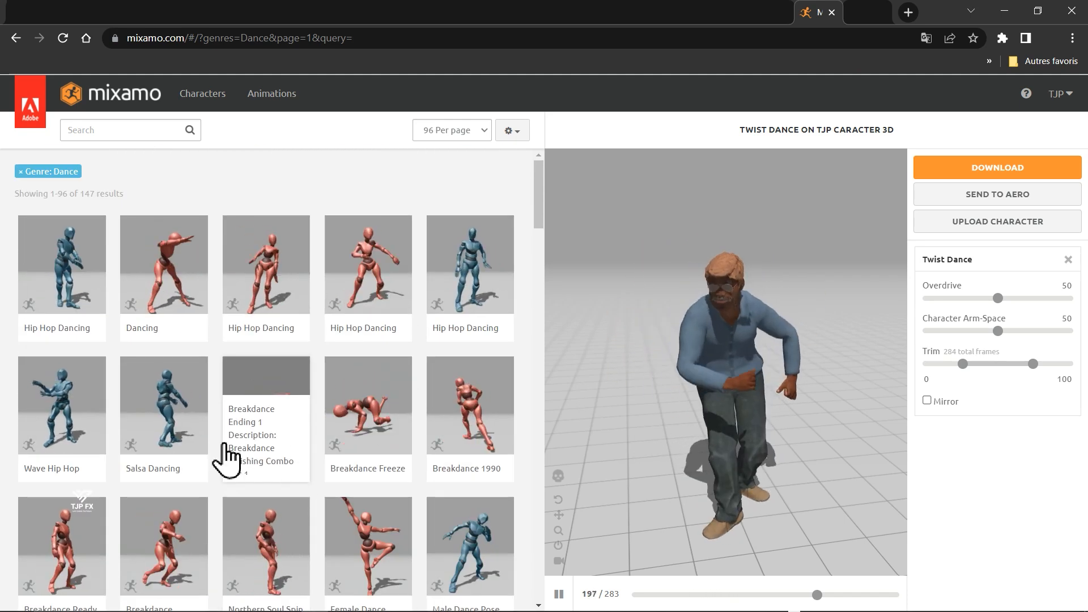
left_click(33, 173)
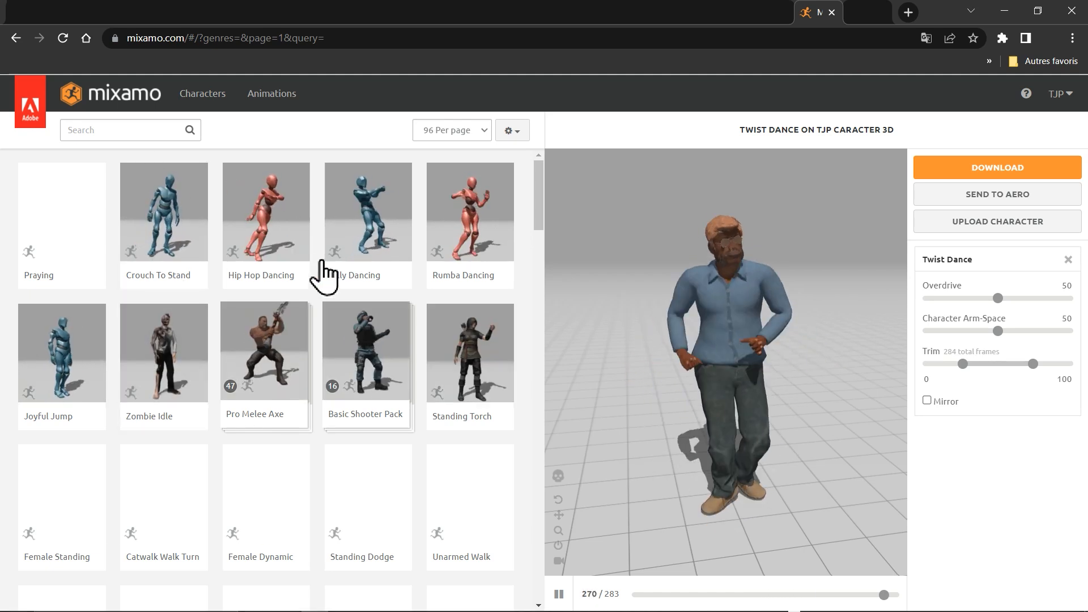
scroll(309, 391, "down", 1)
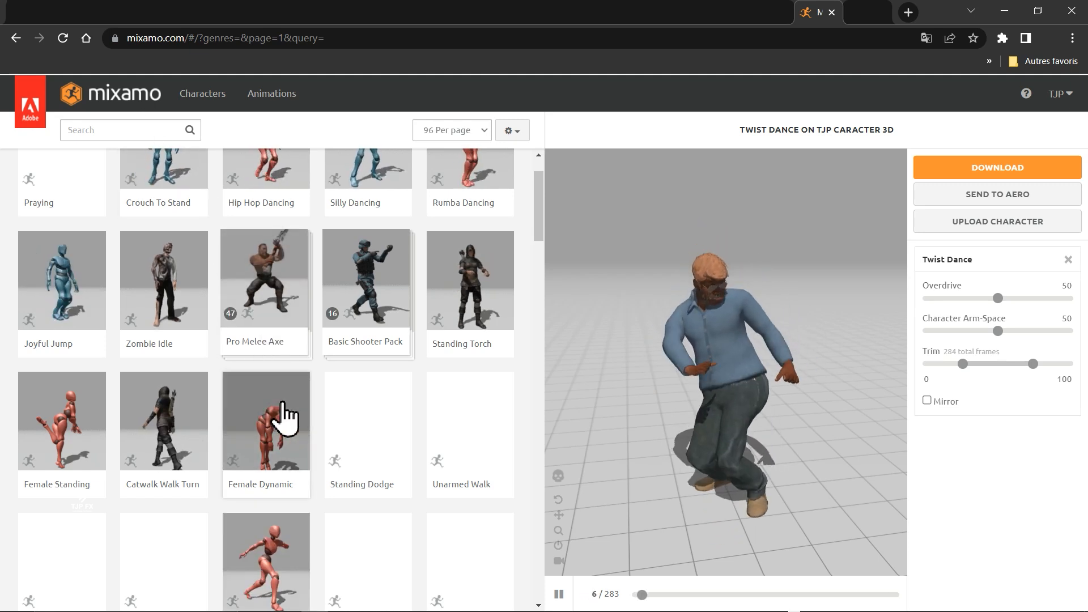
scroll(278, 409, "down", 3)
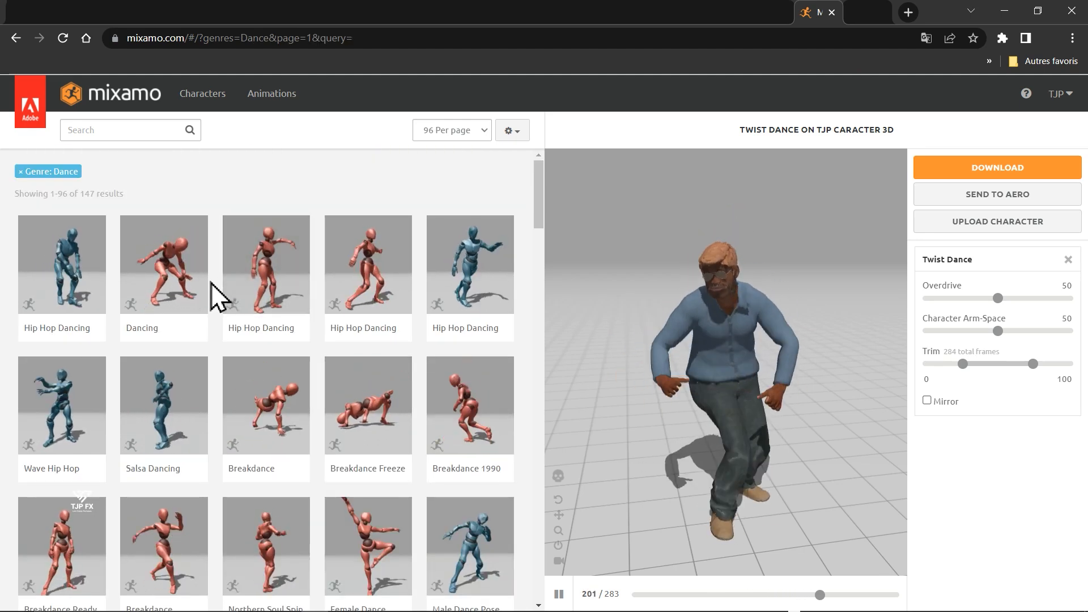
- Apply the first Hip Hop Dancing animation to the character and download it as FBX Binary with skin at 30 frames per second
left_click(79, 297)
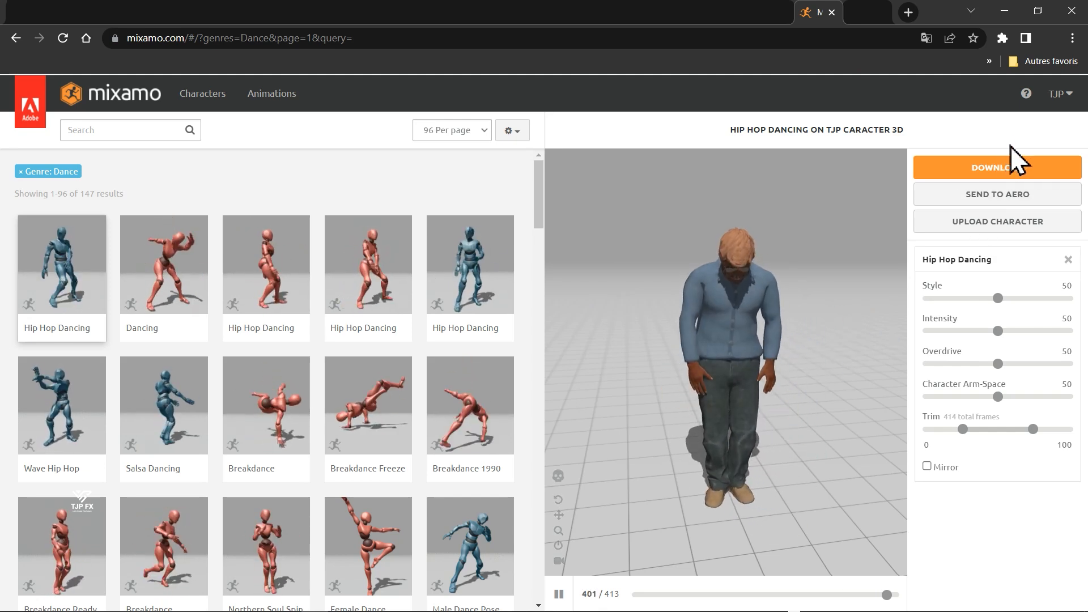
key("F5")
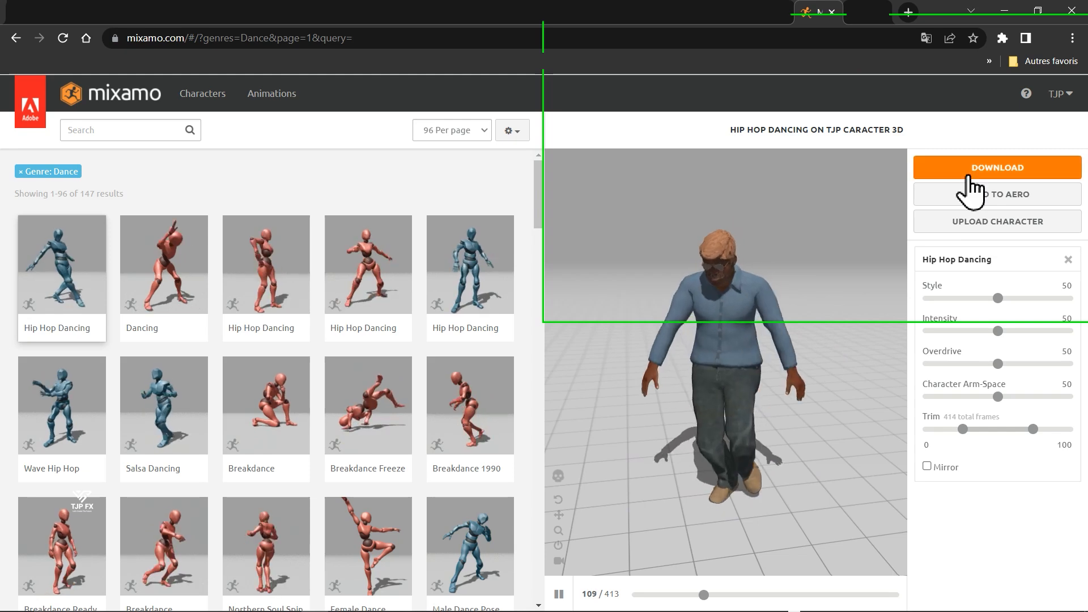
left_click(969, 176)
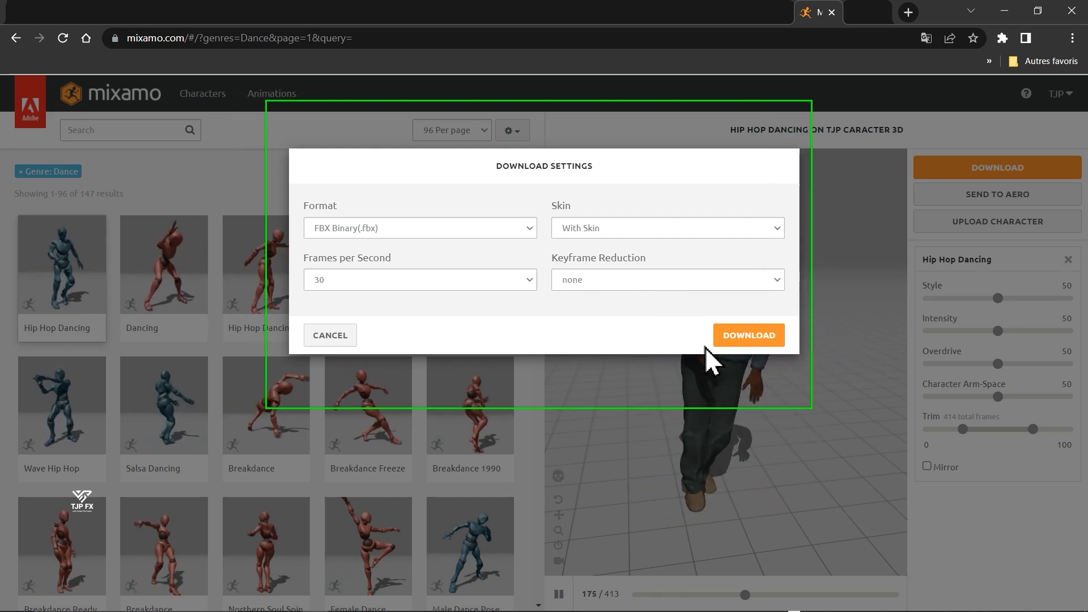
left_click(739, 337)
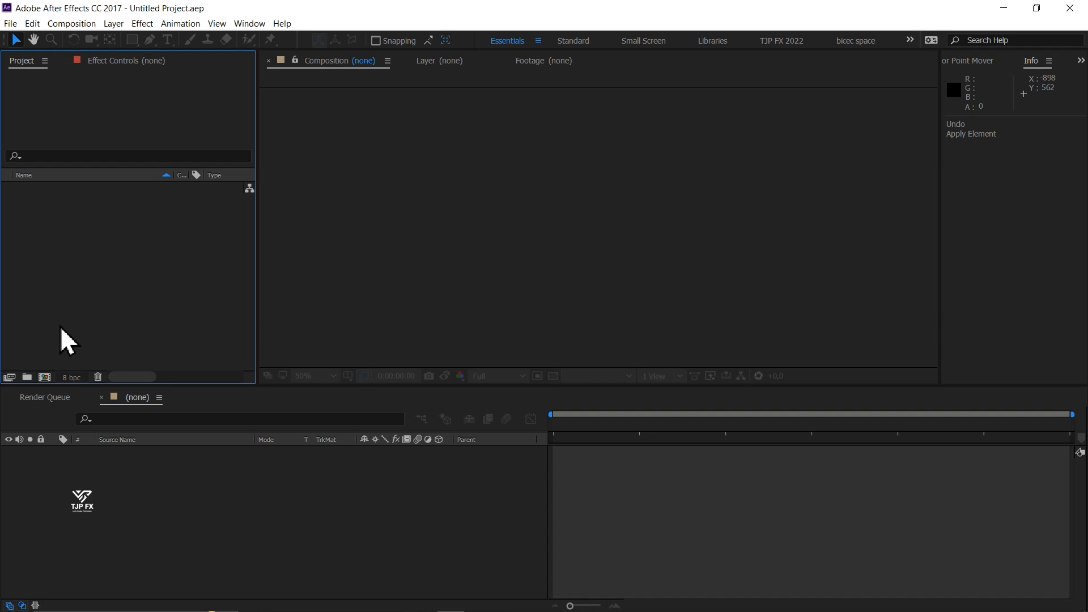
- In After Effects, create a 1080 x 1920 px composition named "Personnage danse" at 30 frames per second
key("ctrl+n")
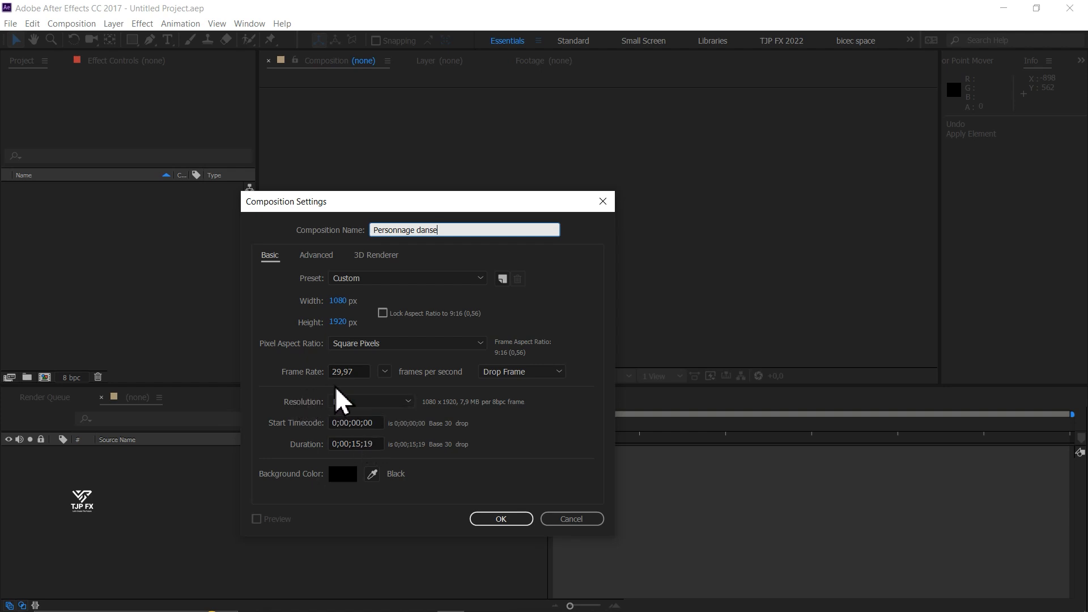
left_click(383, 373)
left_click(419, 482)
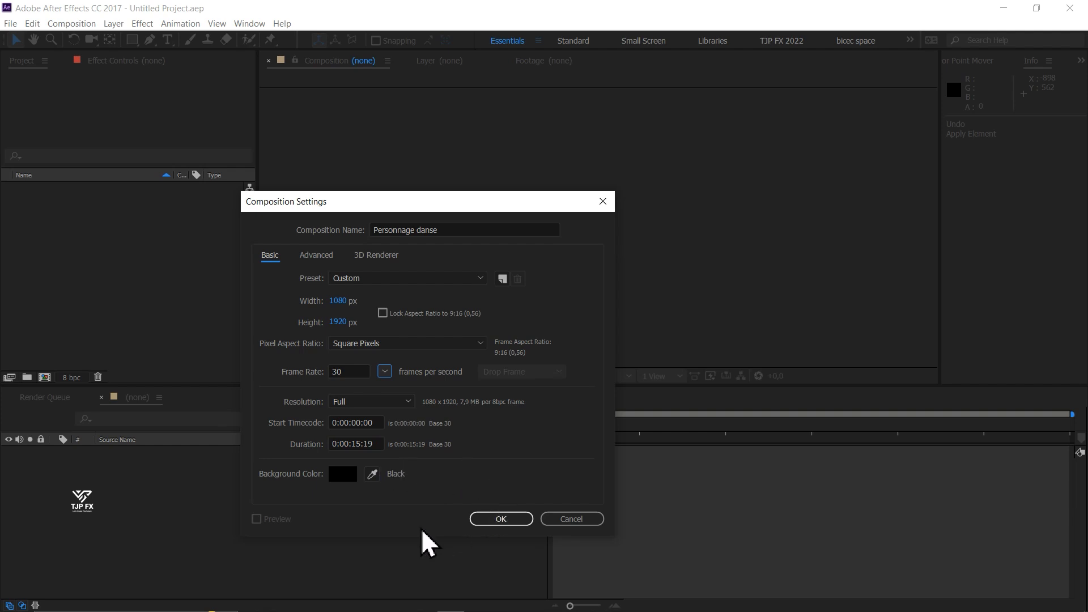
left_click(501, 519)
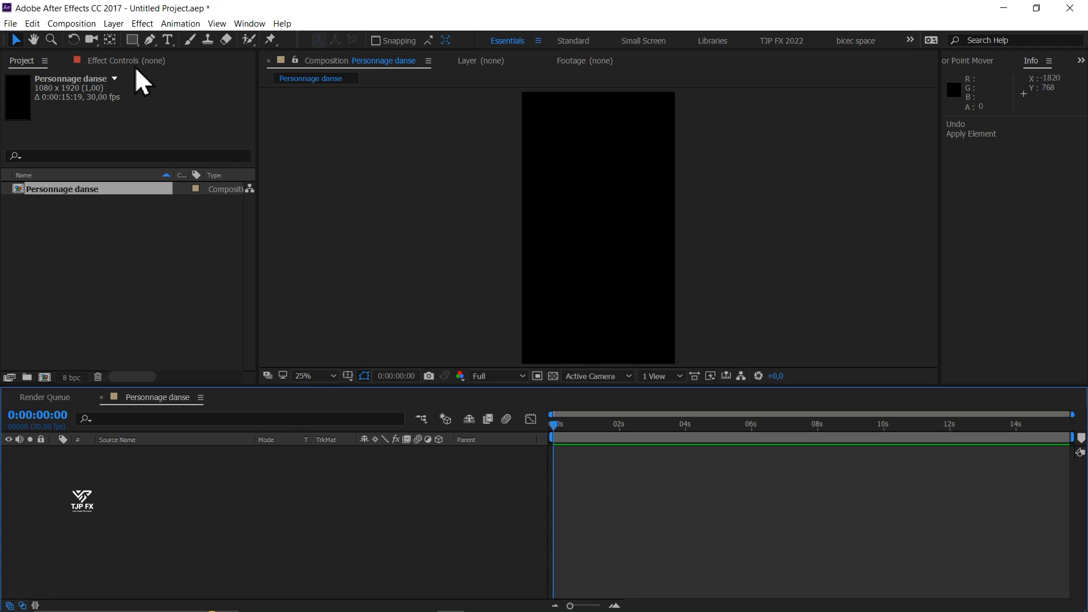
- Add a 1080 x 1920 px solid layer named "E3D personnage" to the composition
left_click(114, 27)
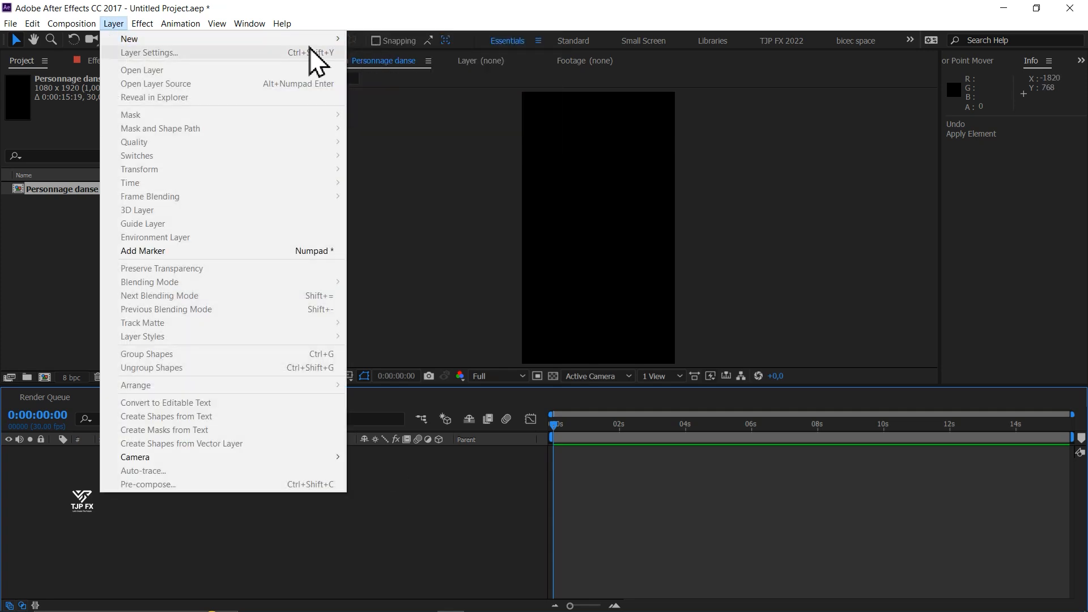
mouse_move(330, 40)
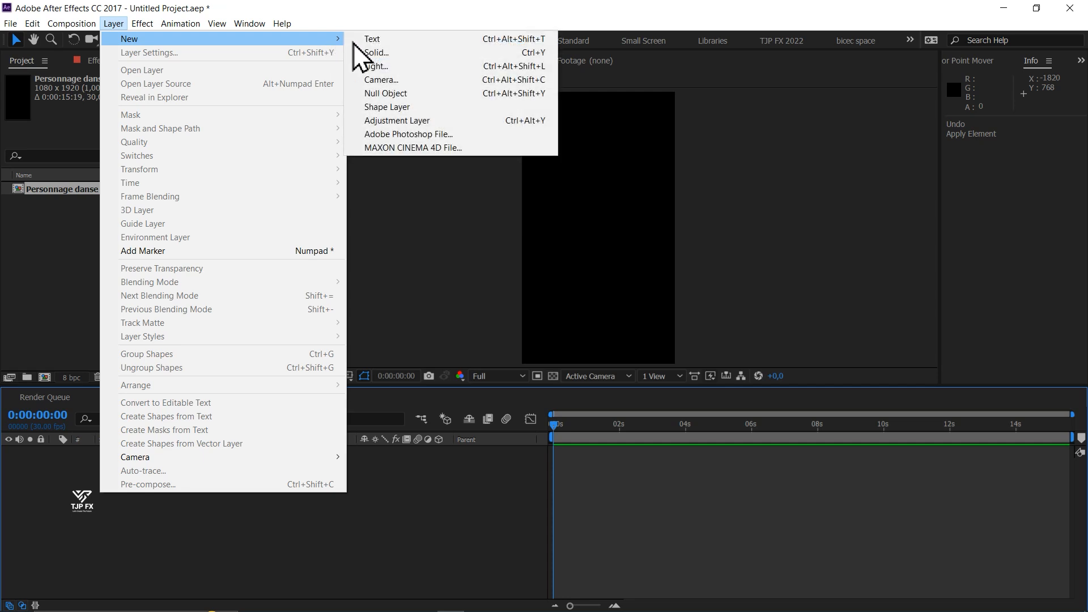
left_click(390, 56)
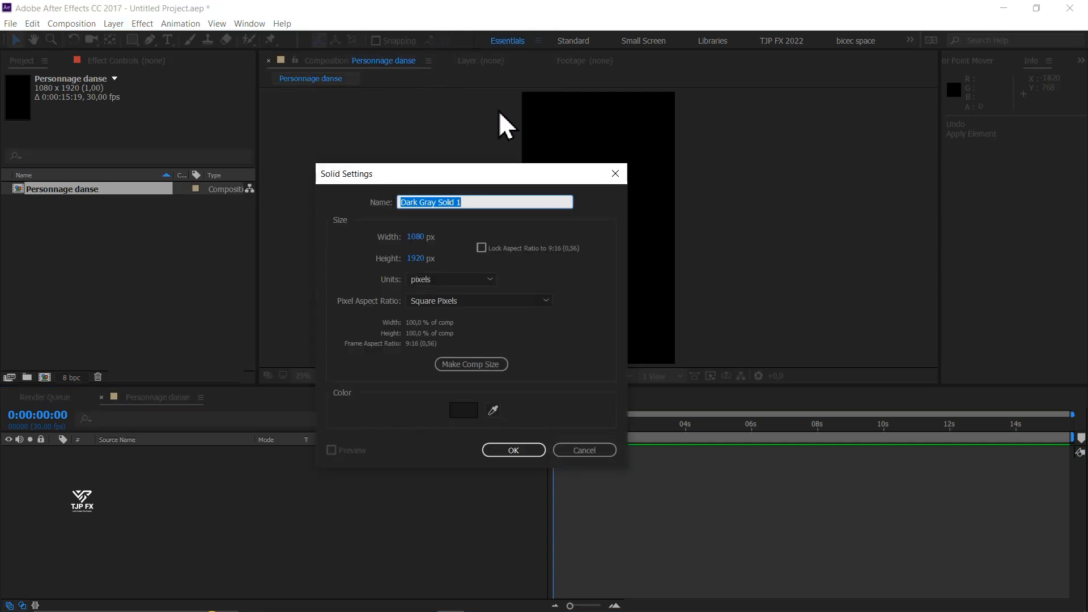
type("E3D personnage")
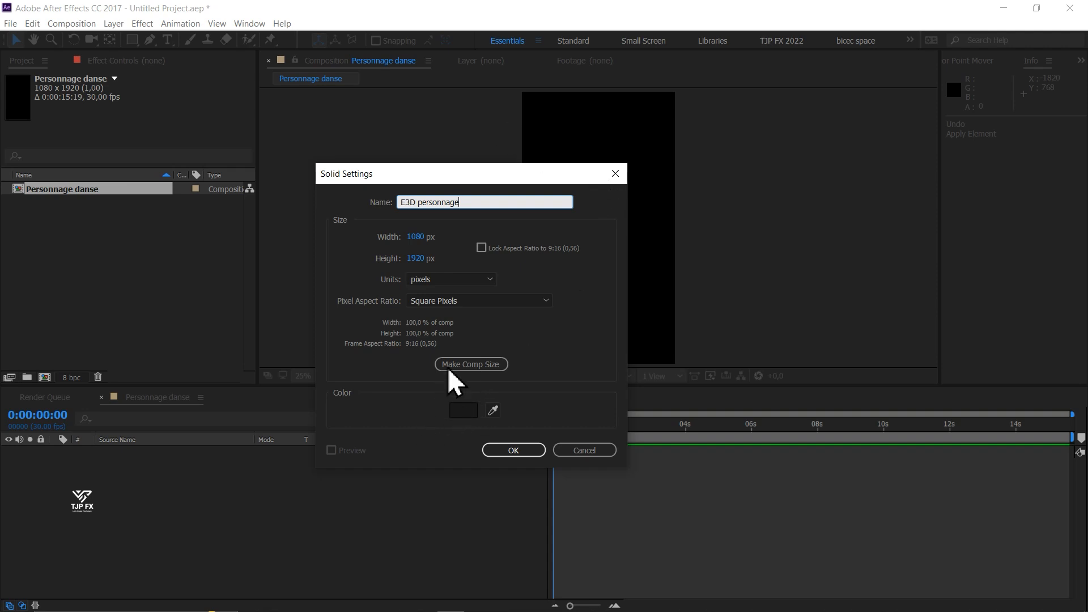
left_click(520, 452)
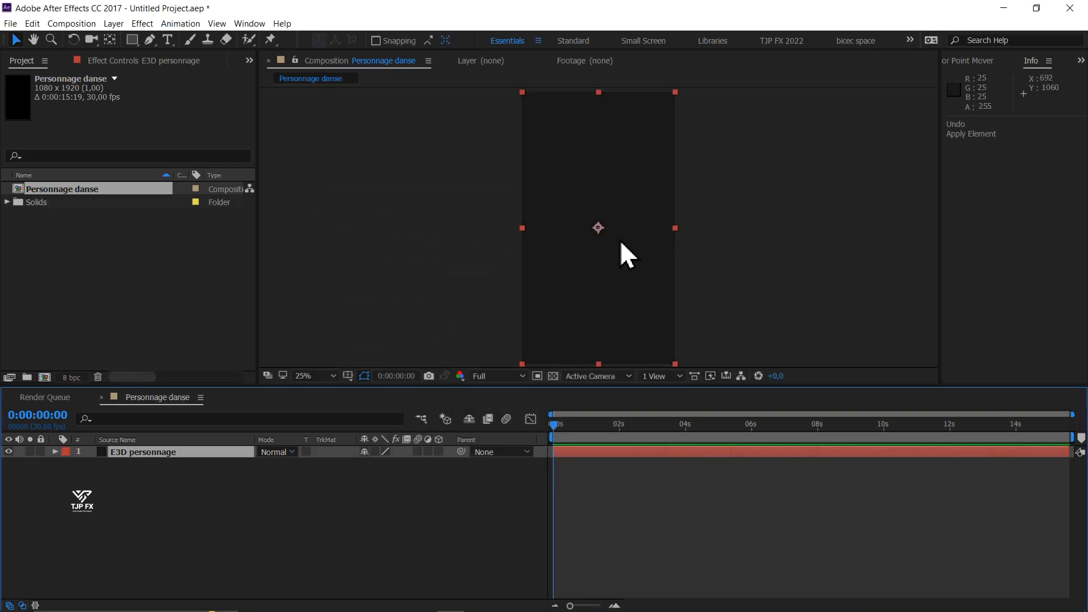
- Apply the Video Copilot Element effect to the E3D personnage solid
left_click(139, 24)
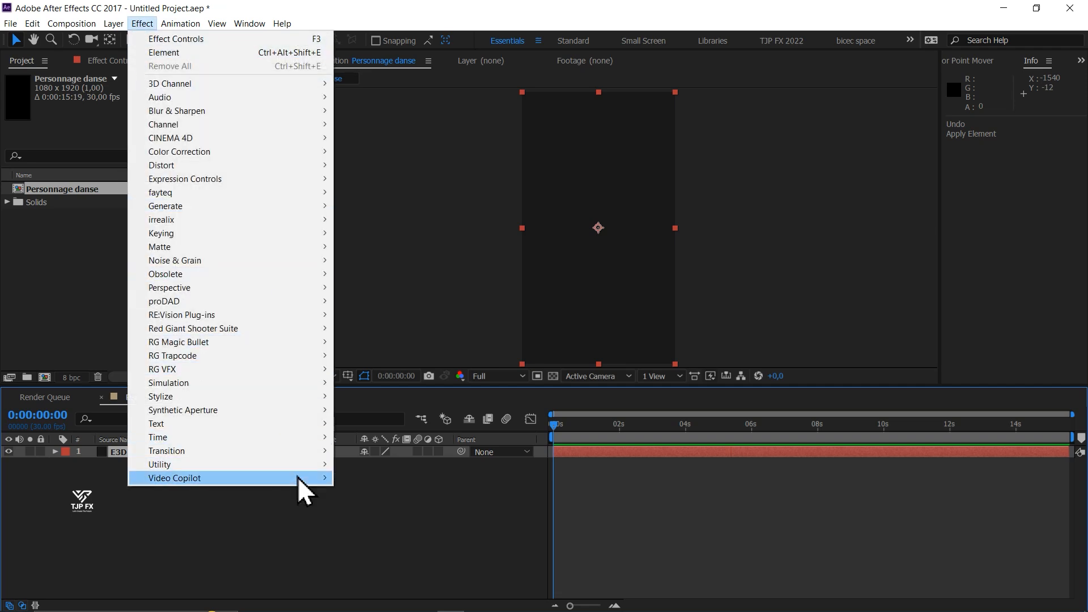
mouse_move(298, 480)
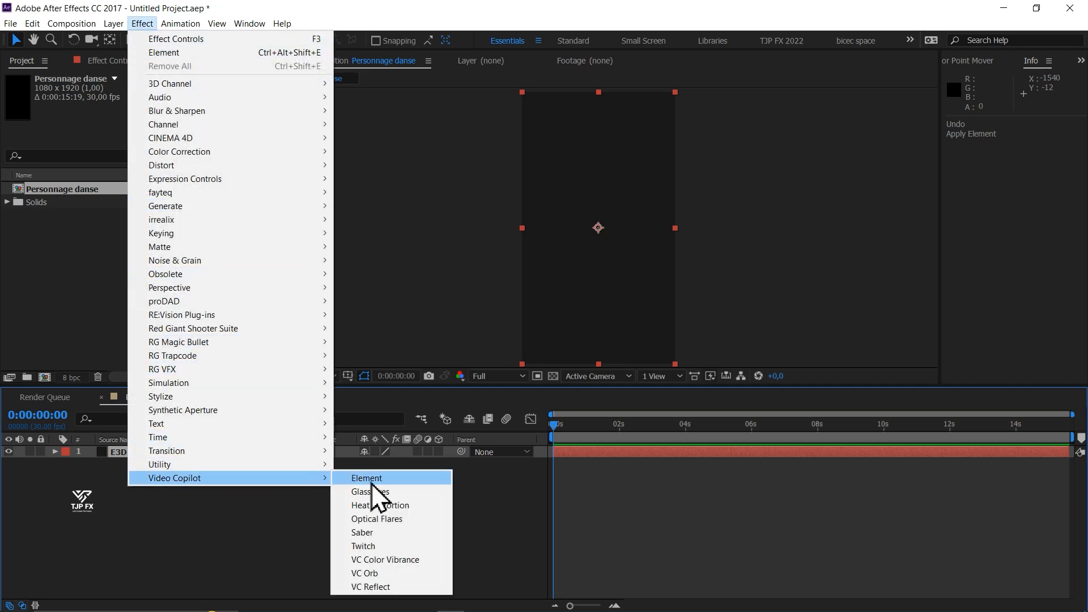
left_click(428, 483)
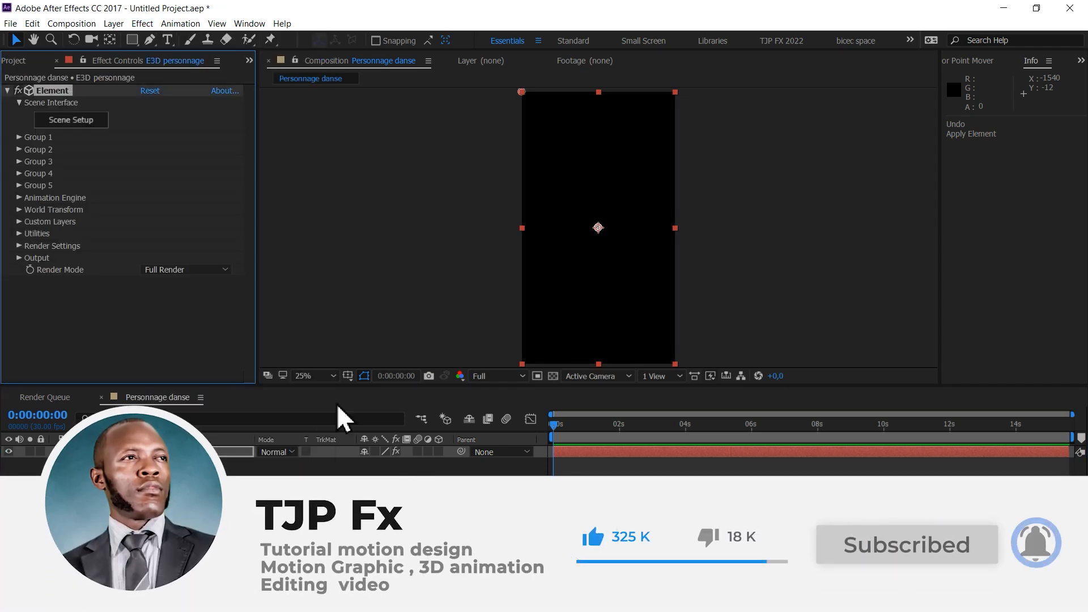
- Open the Element effect's Scene Setup and start importing a 3D model
left_click(87, 122)
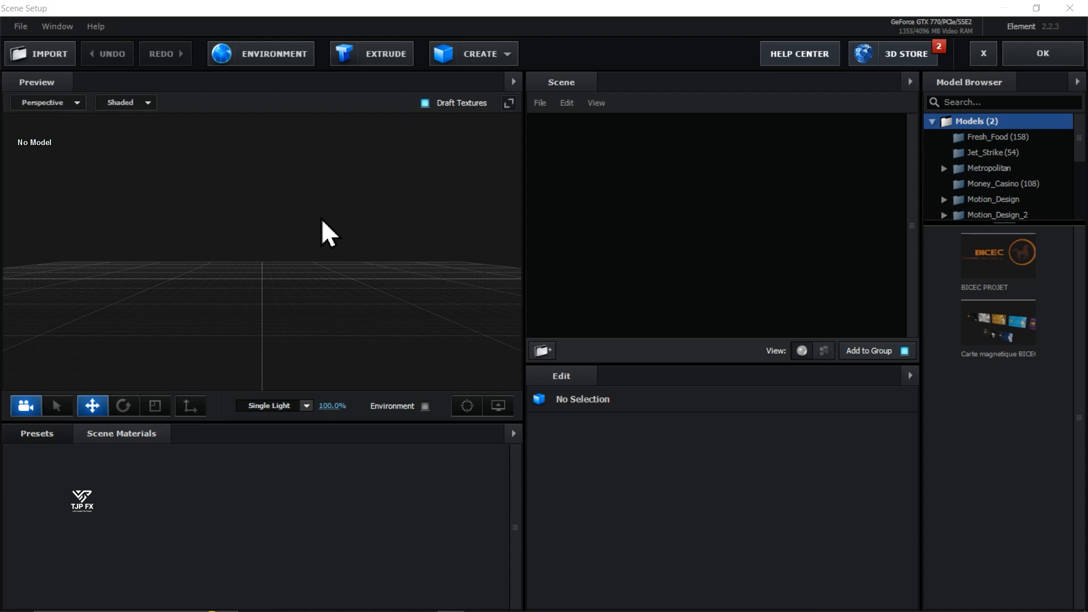
left_click(60, 66)
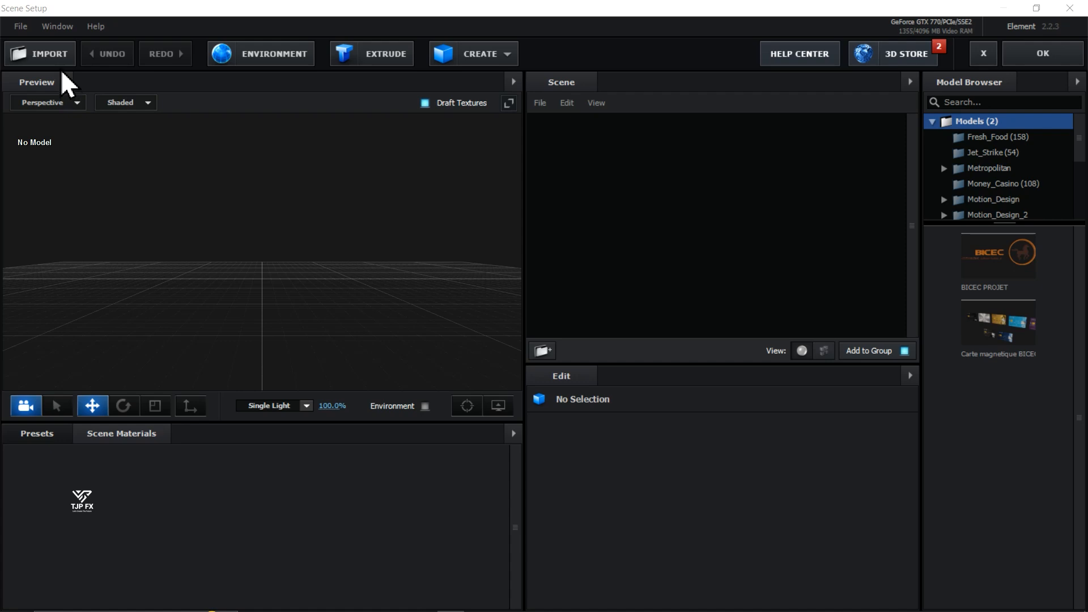
- Import the Wave Hip Hop Dance_0000.obj file as a 3D sequence, keeping the default sequence import preferences
left_click(14, 33)
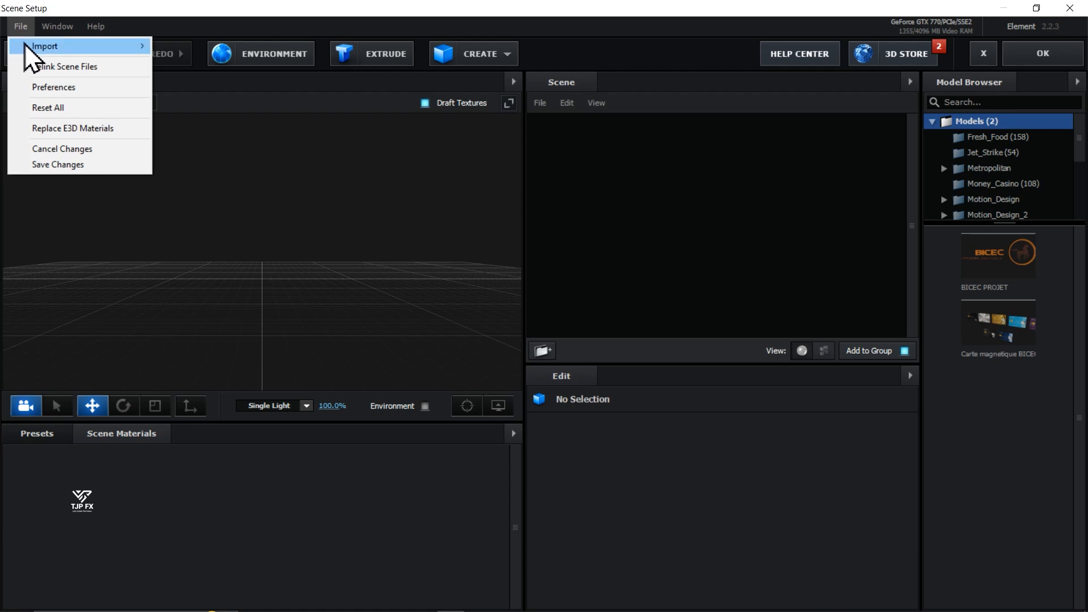
mouse_move(67, 44)
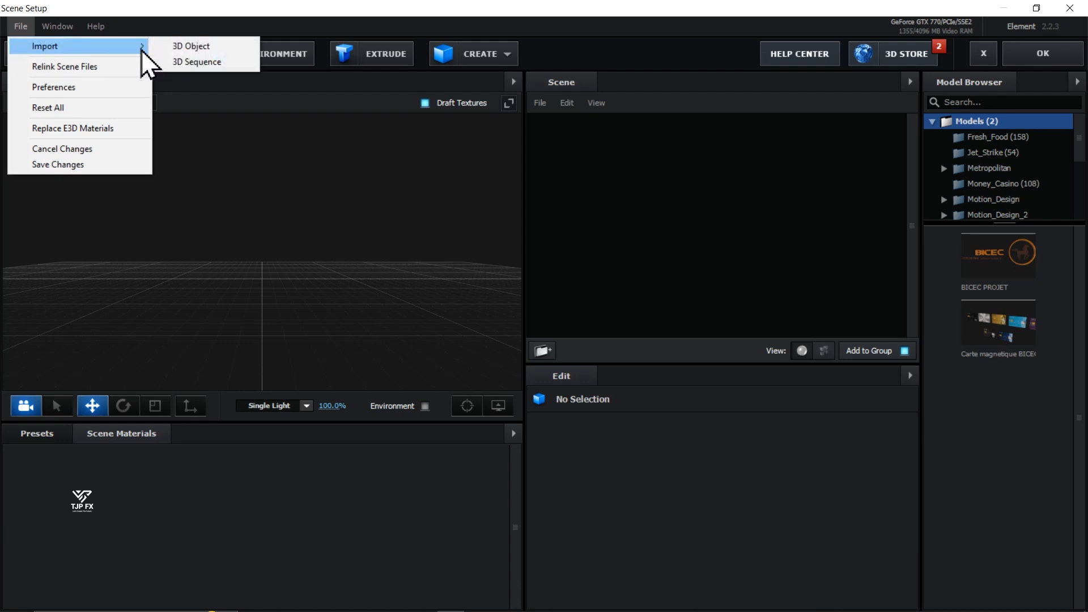
left_click(233, 62)
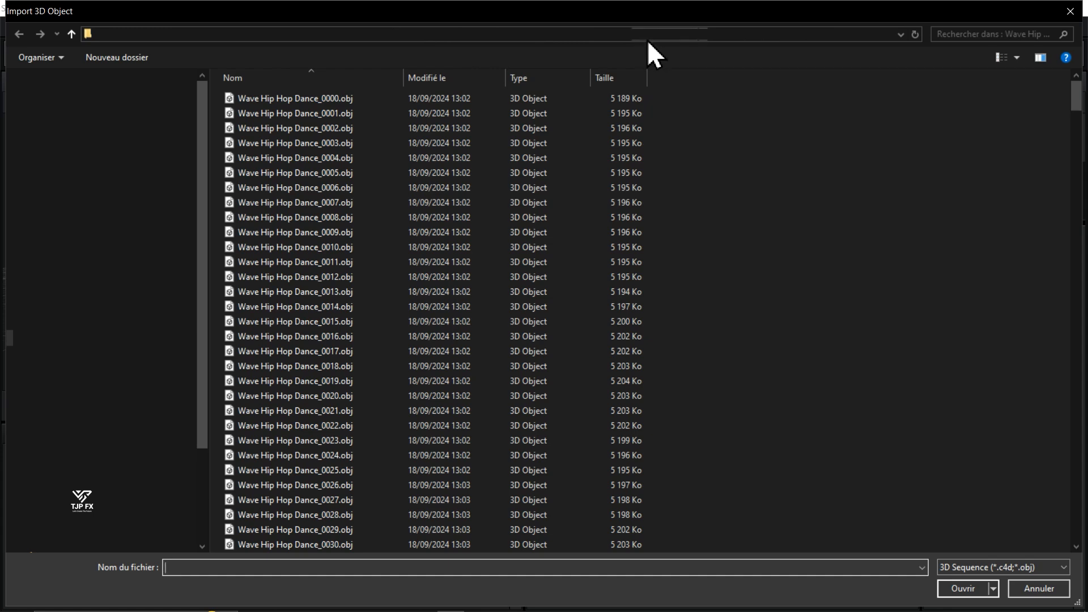
left_click(331, 97)
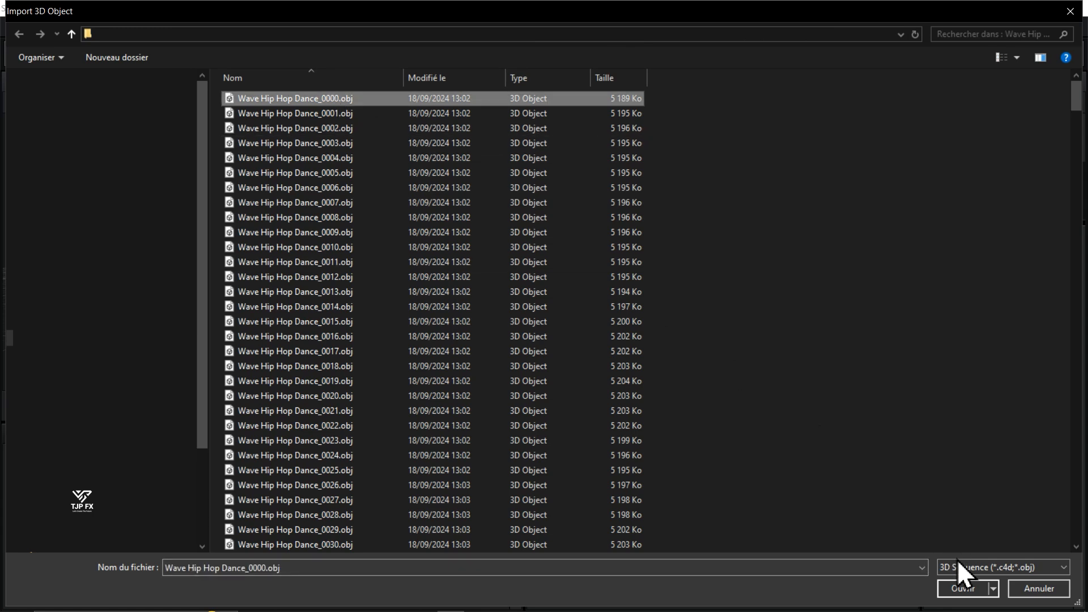
left_click(959, 589)
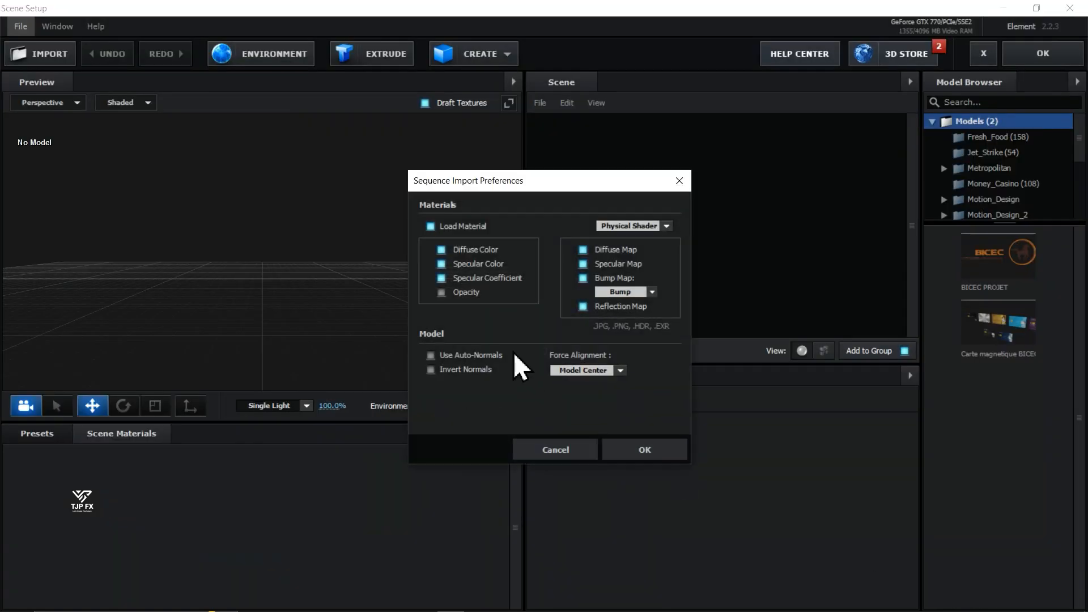
left_click_drag(527, 182, 484, 179)
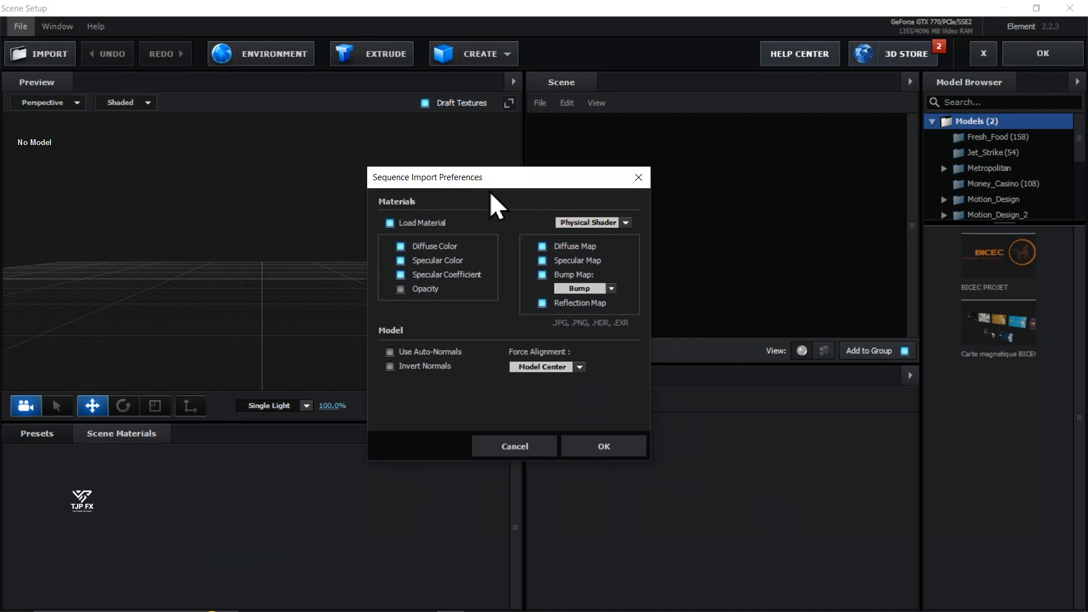
left_click(603, 449)
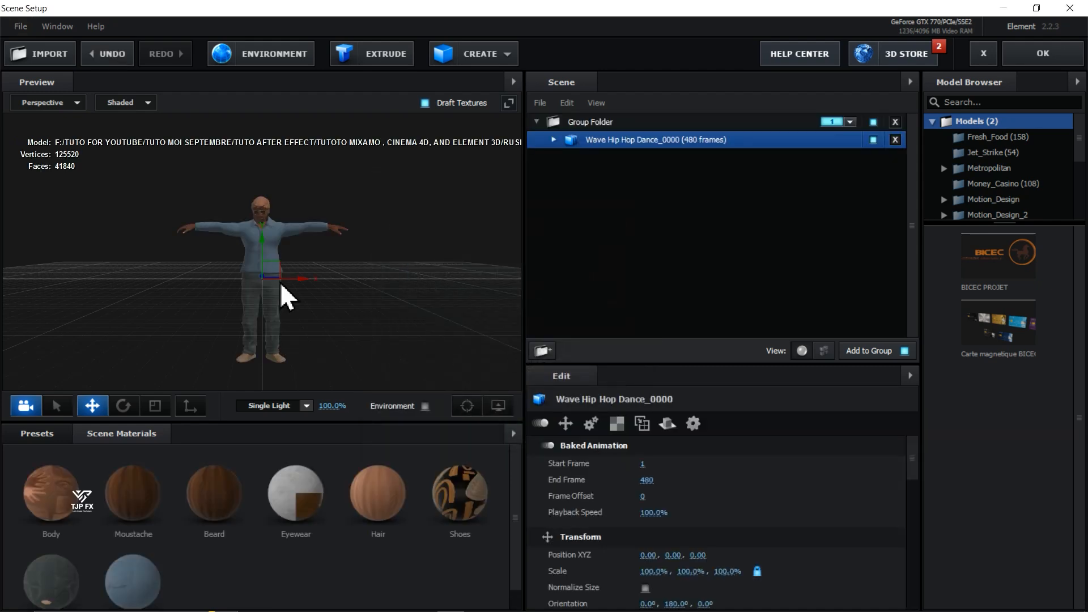
- Try a start frame of 0 for the dance sequence's baked animation, and set it back to 1
left_click_drag(388, 286, 350, 299)
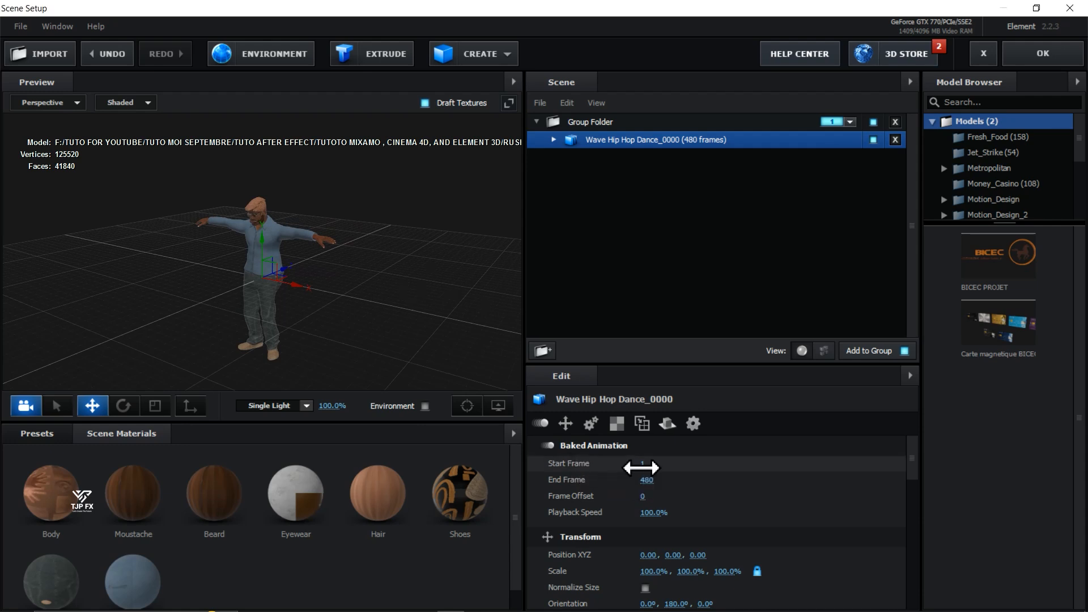
mouse_move(641, 467)
left_mouse_down()
mouse_move(913, 469)
mouse_move(645, 468)
left_mouse_up()
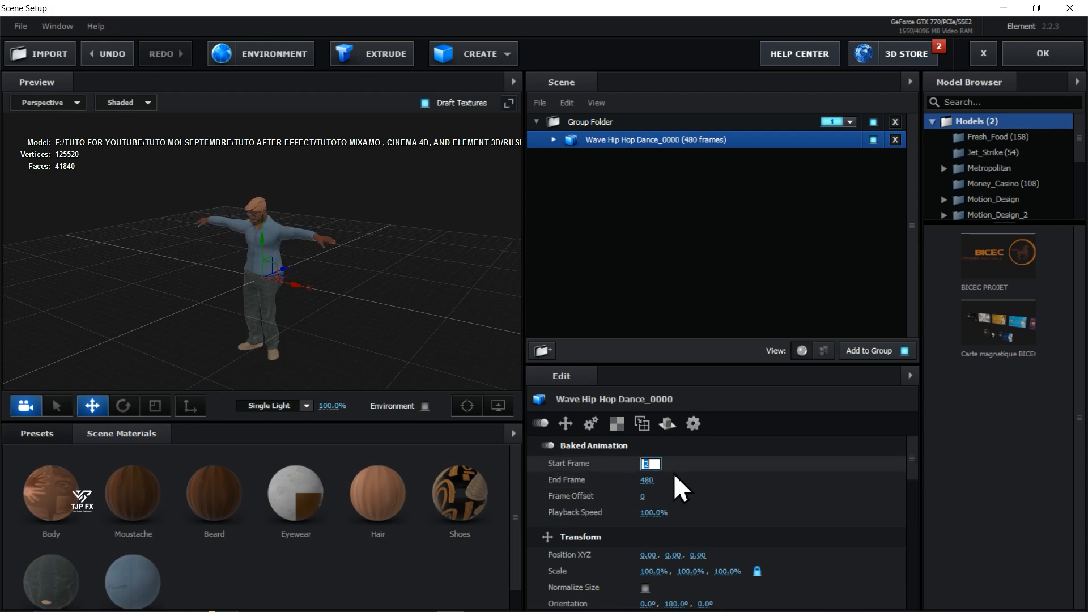
type("0")
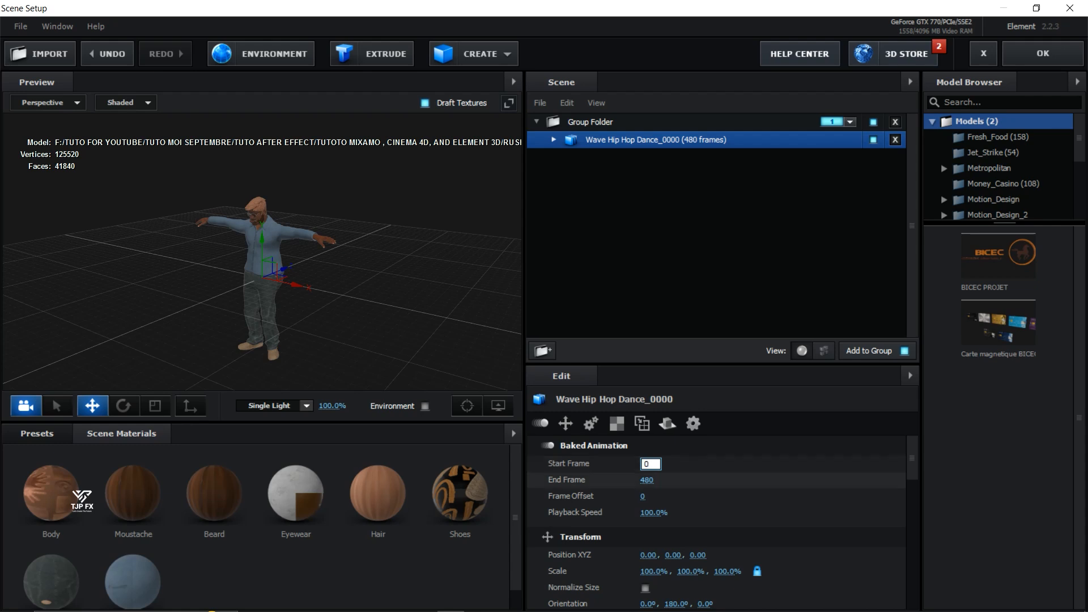
type("1")
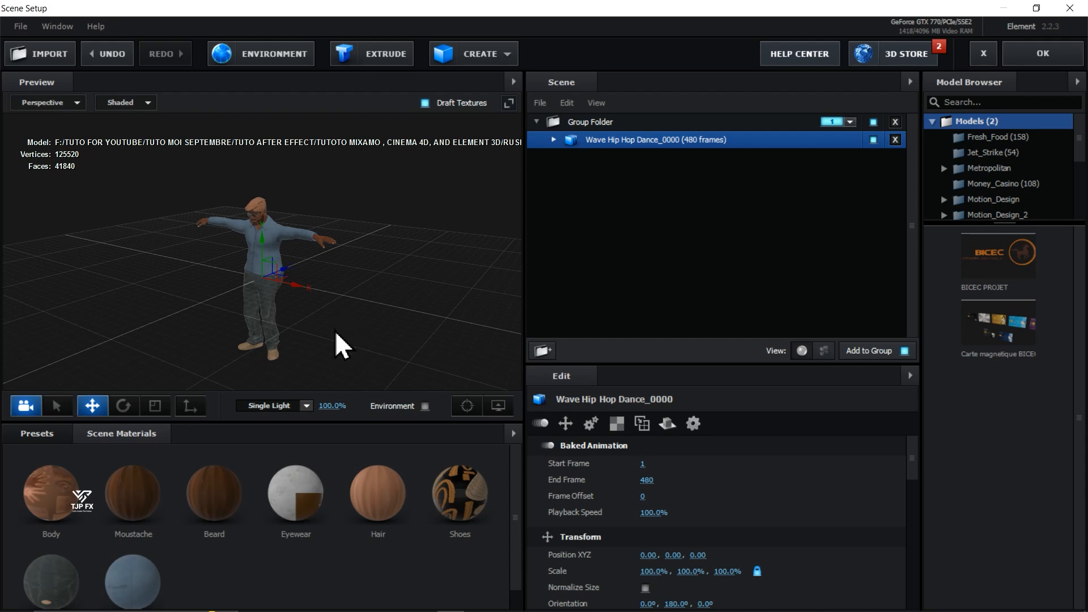
- Create a plane model and lower it to the character's feet, at a Y position of about -0.94
left_click_drag(335, 331, 347, 338)
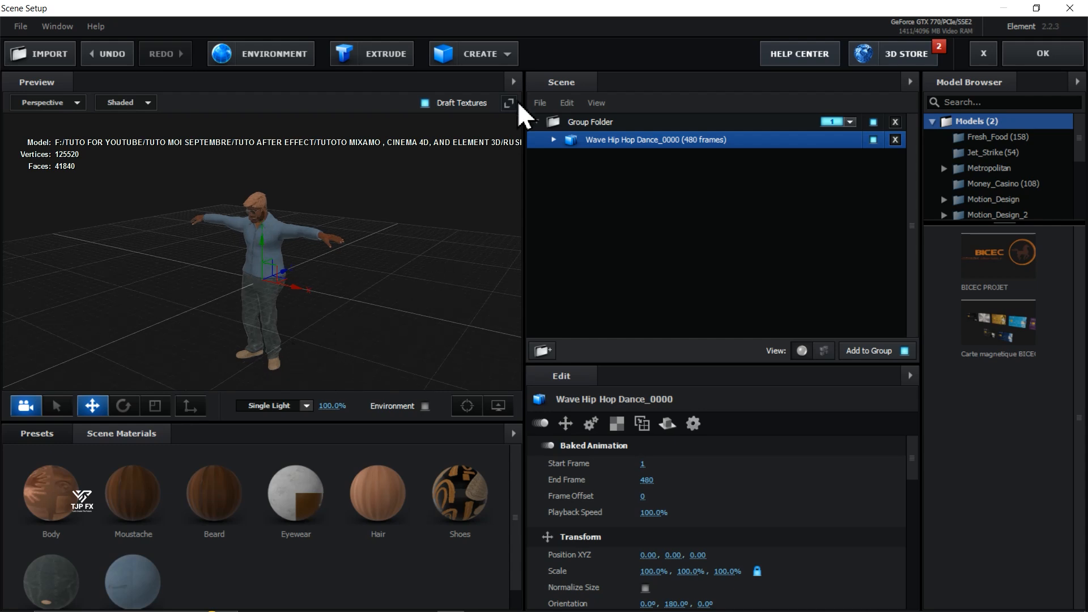
left_click(511, 56)
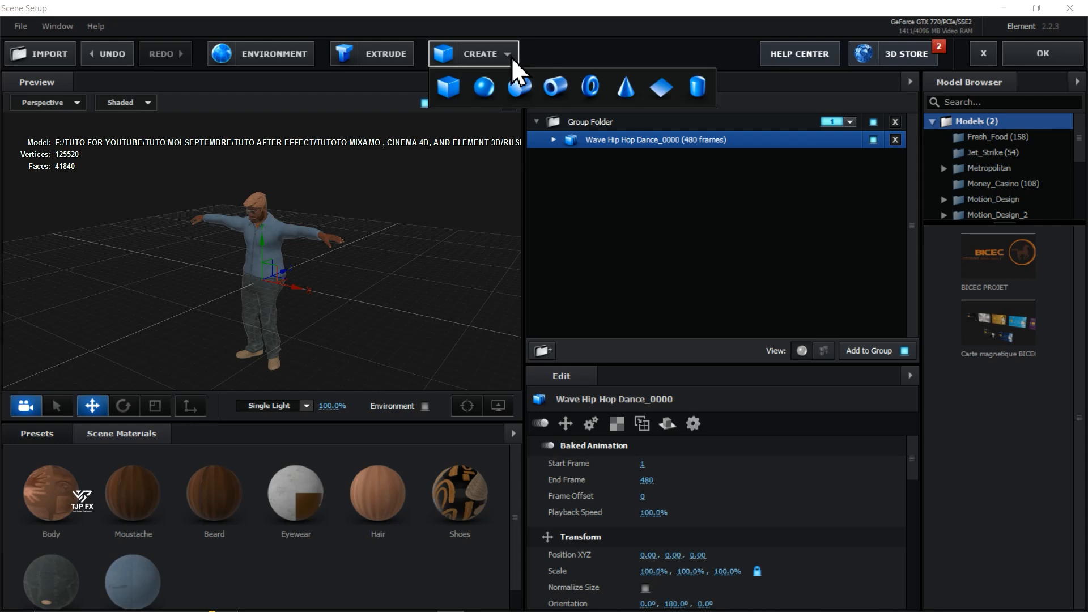
left_click(661, 90)
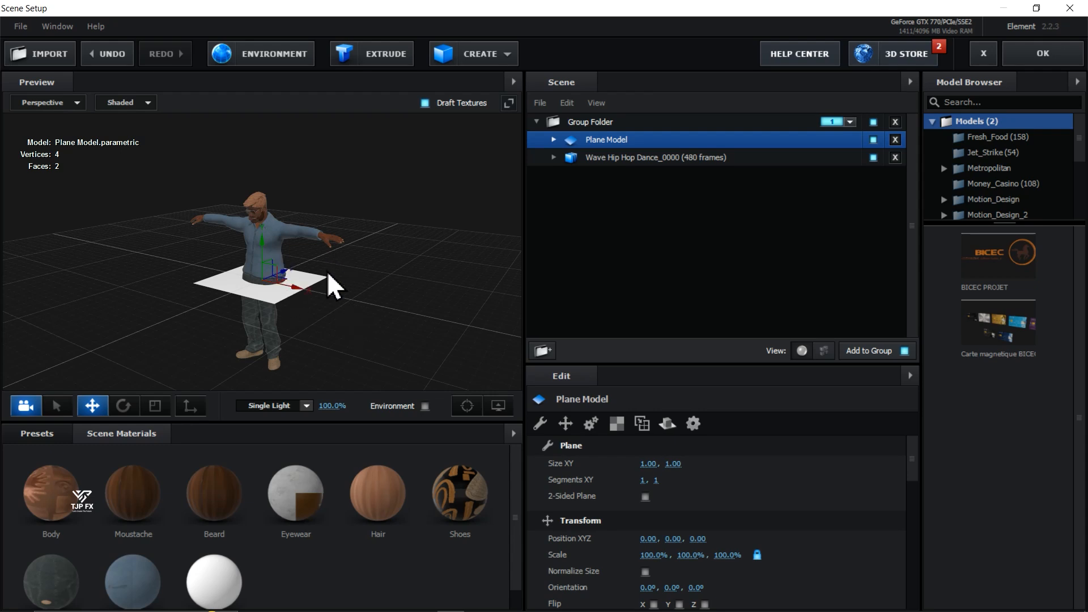
left_click_drag(349, 267, 366, 226)
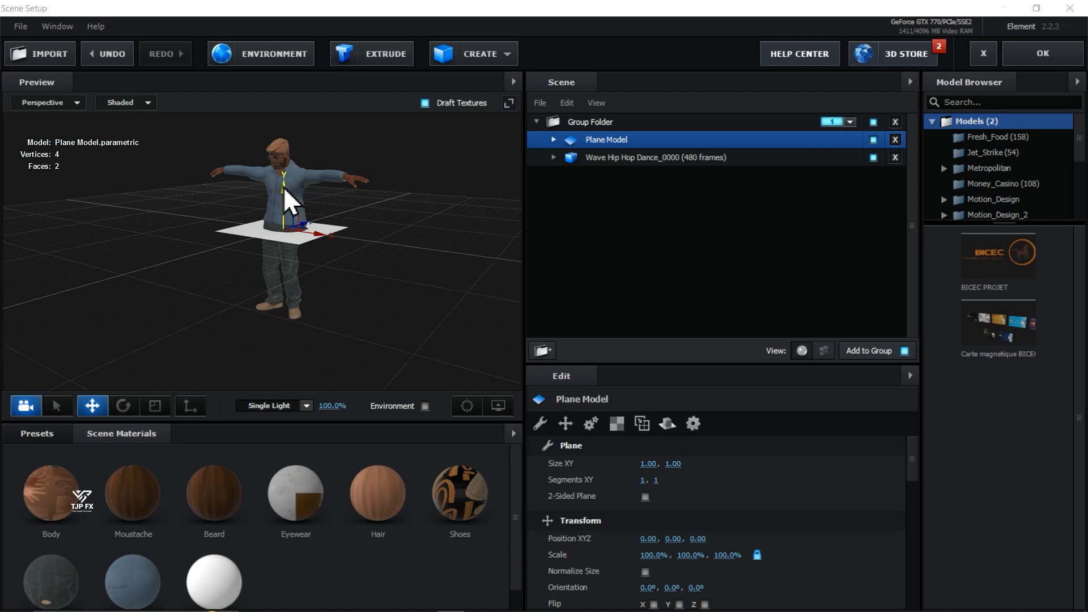
left_click_drag(283, 186, 286, 278)
- Raise the plane slightly to meet the soles of the shoes, at a Y position of about -0.91
scroll(290, 341, "up", 4)
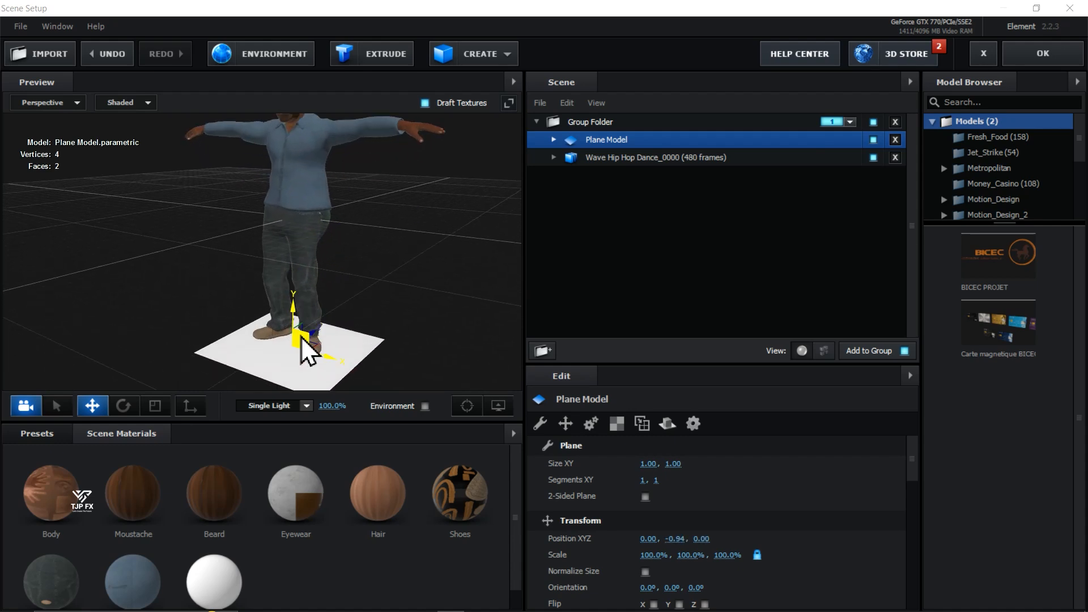
scroll(301, 335, "up", 8)
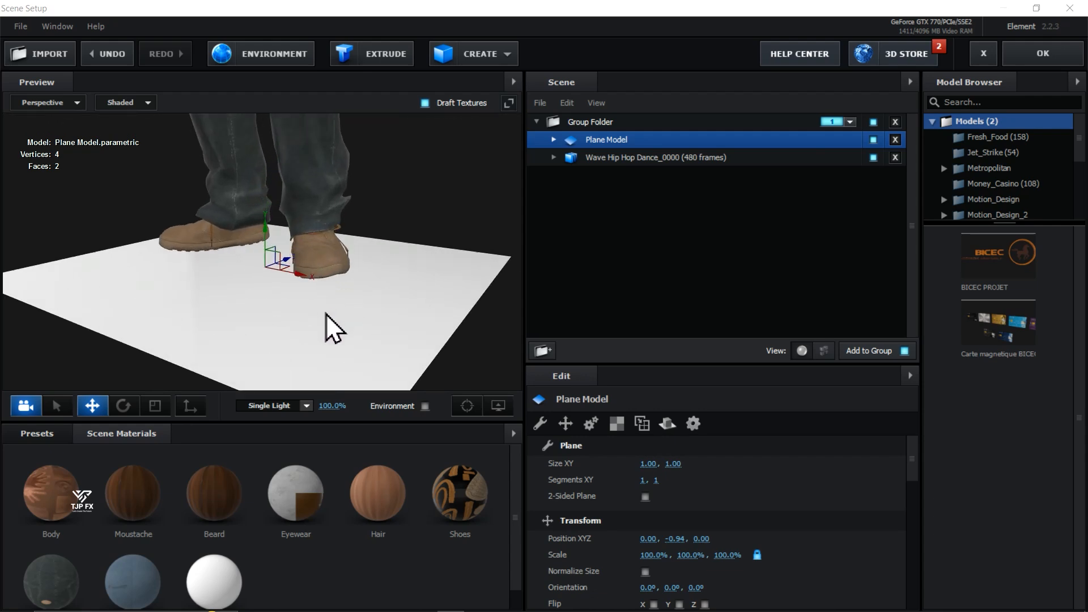
left_click_drag(402, 217, 439, 196)
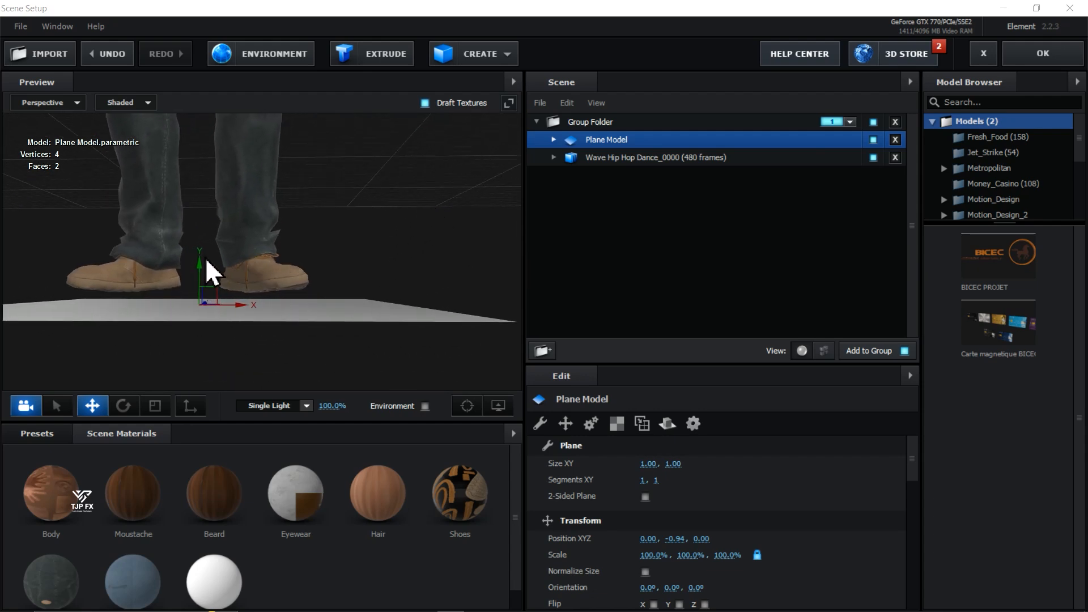
left_click_drag(200, 266, 230, 253)
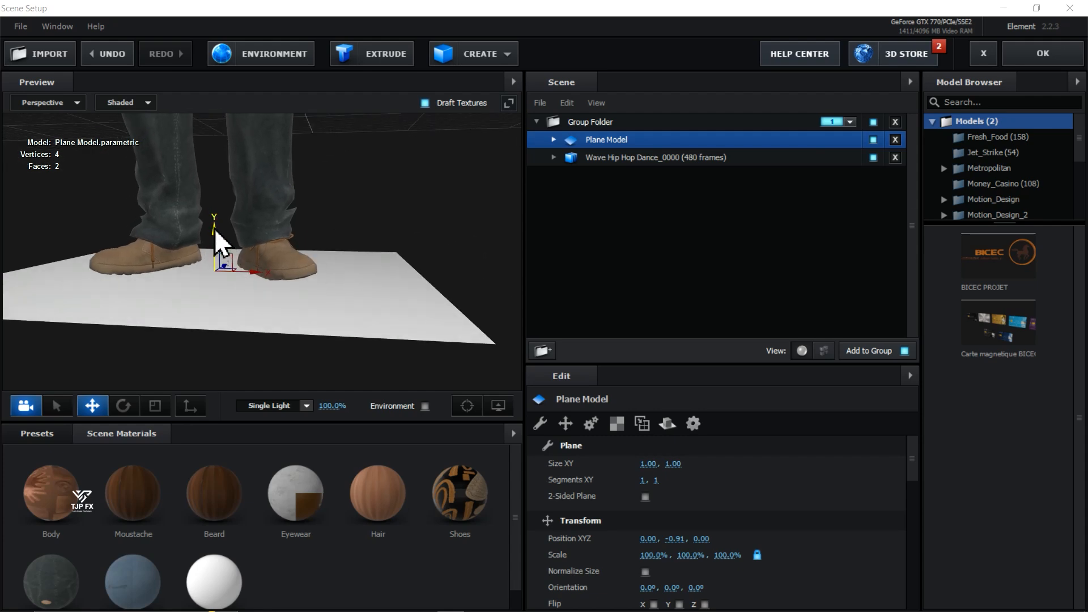
- Examine the contact between the shoes and the plane up close in the Left view, and return to the Perspective view
left_click(76, 103)
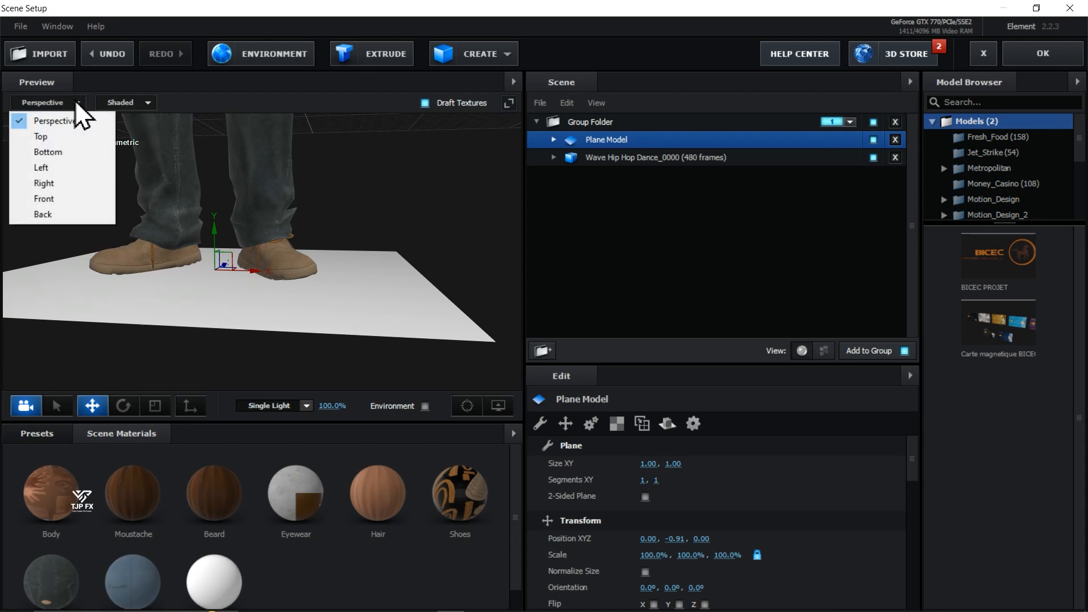
left_click(84, 170)
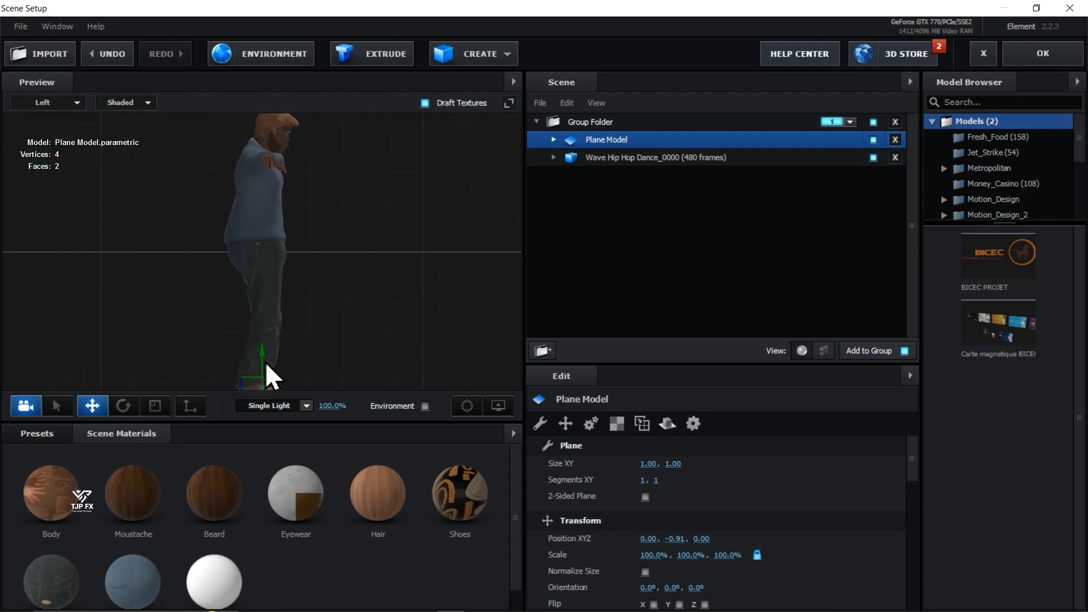
left_click_drag(322, 332, 325, 196)
scroll(277, 286, "up", 8)
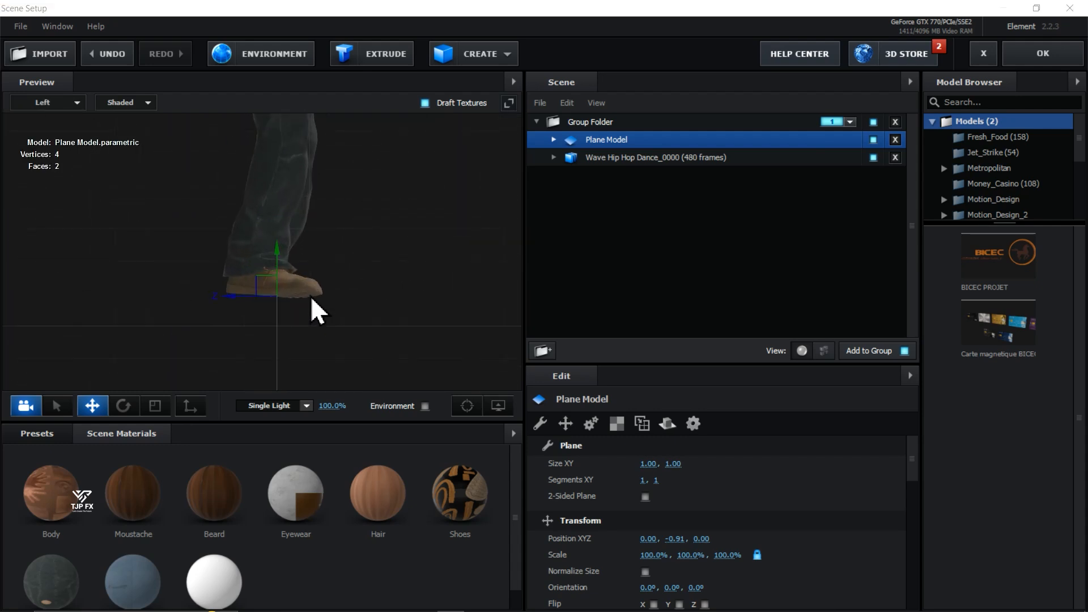
scroll(389, 283, "up", 3)
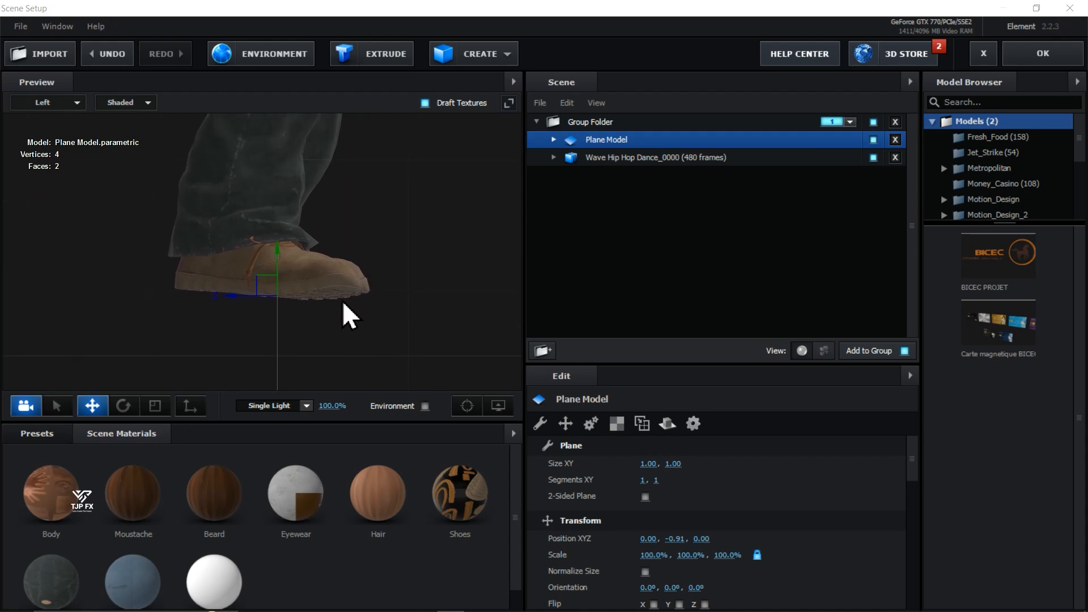
scroll(342, 307, "up", 1)
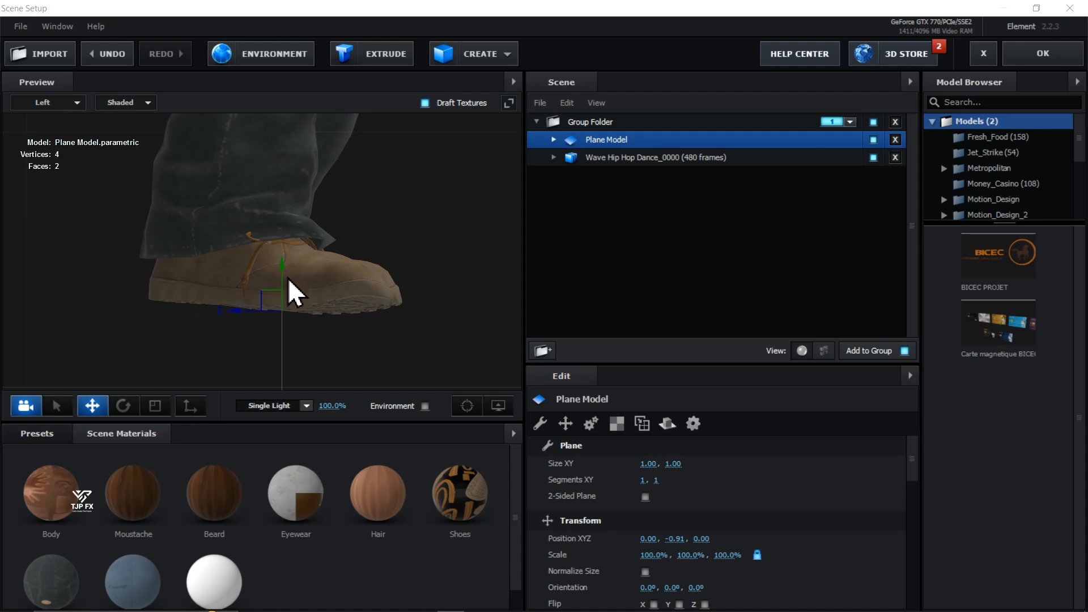
left_click(71, 102)
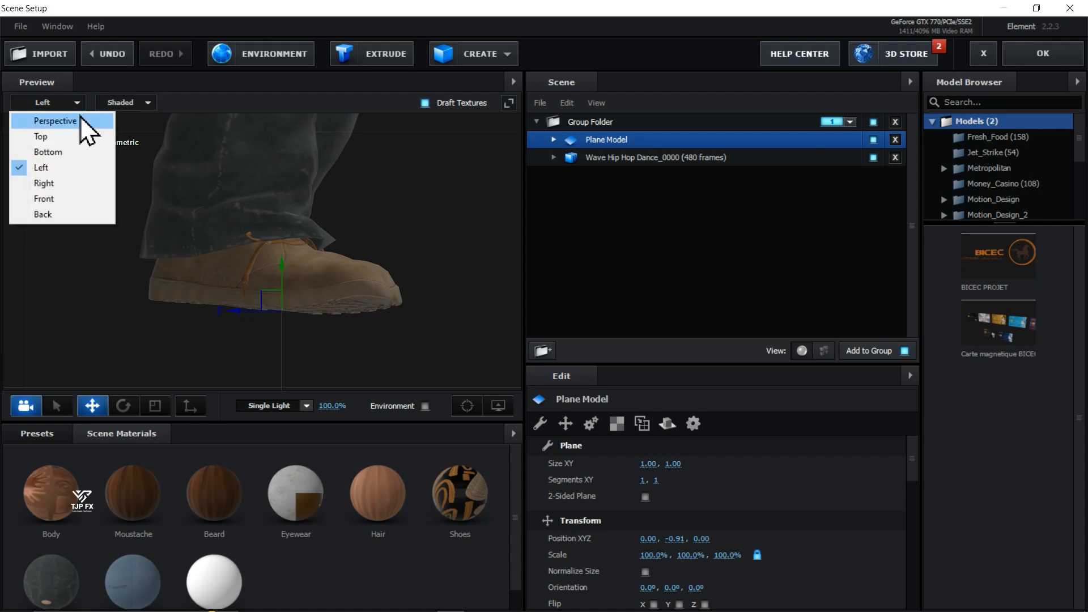
left_click(77, 120)
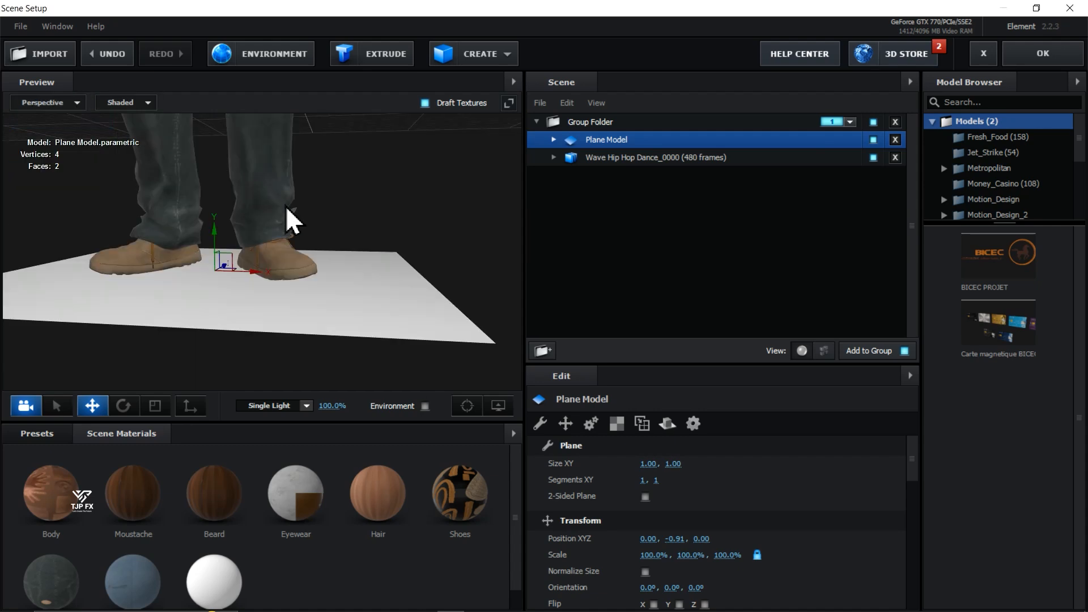
- Scale the plane up uniformly to about 1363% so it forms a large floor around the character
left_click_drag(328, 233, 354, 305)
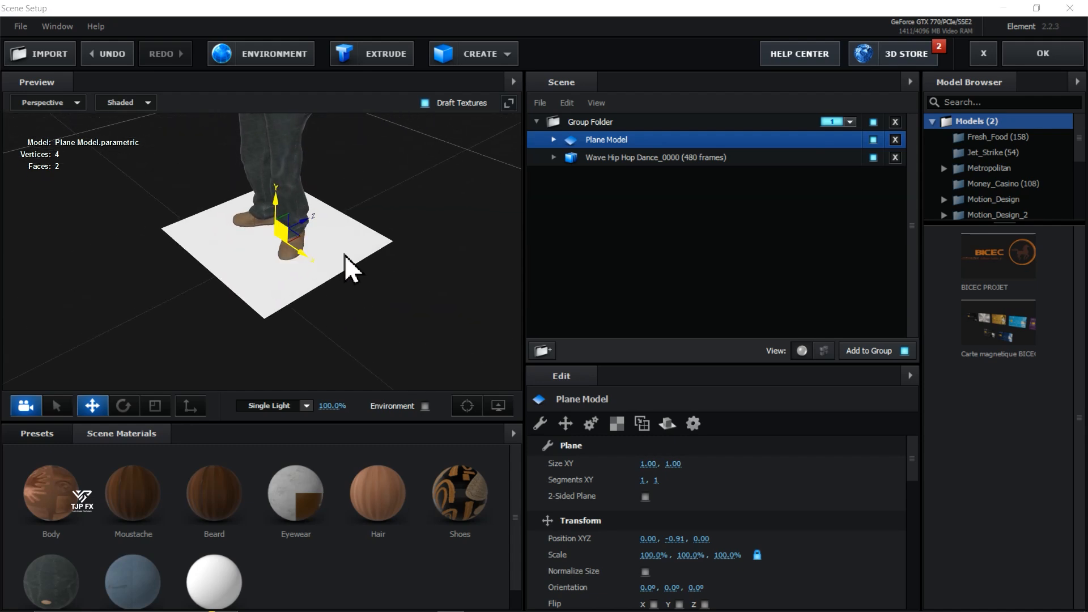
scroll(330, 254, "down", 5)
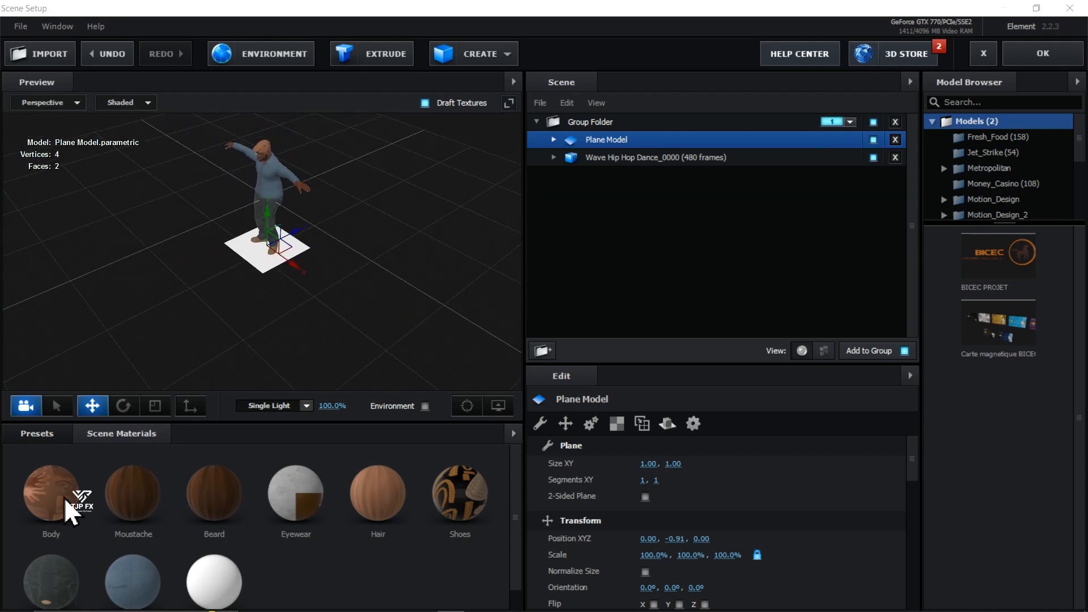
left_click(154, 410)
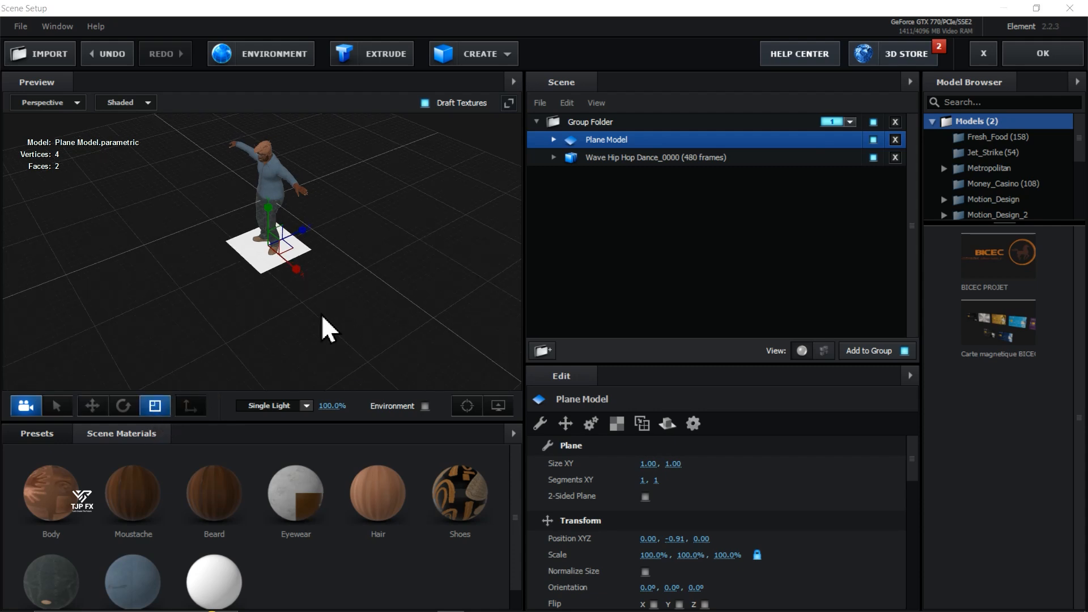
left_click_drag(327, 329, 718, 33)
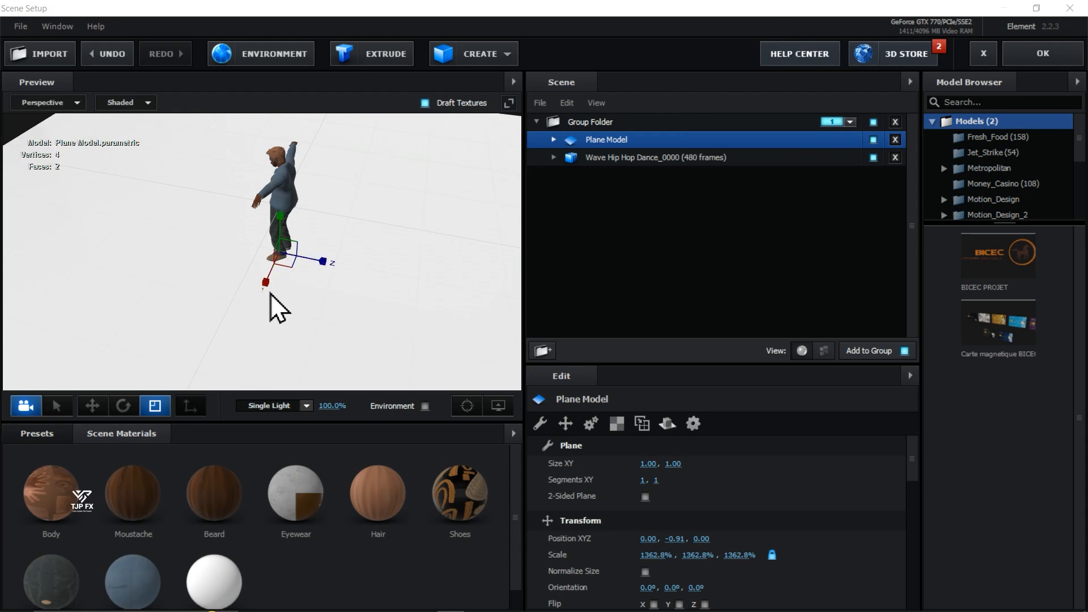
- Enlarge the preview with the character seen from the front, and set the preview lighting to Cinema
left_click_drag(267, 303, 245, 198)
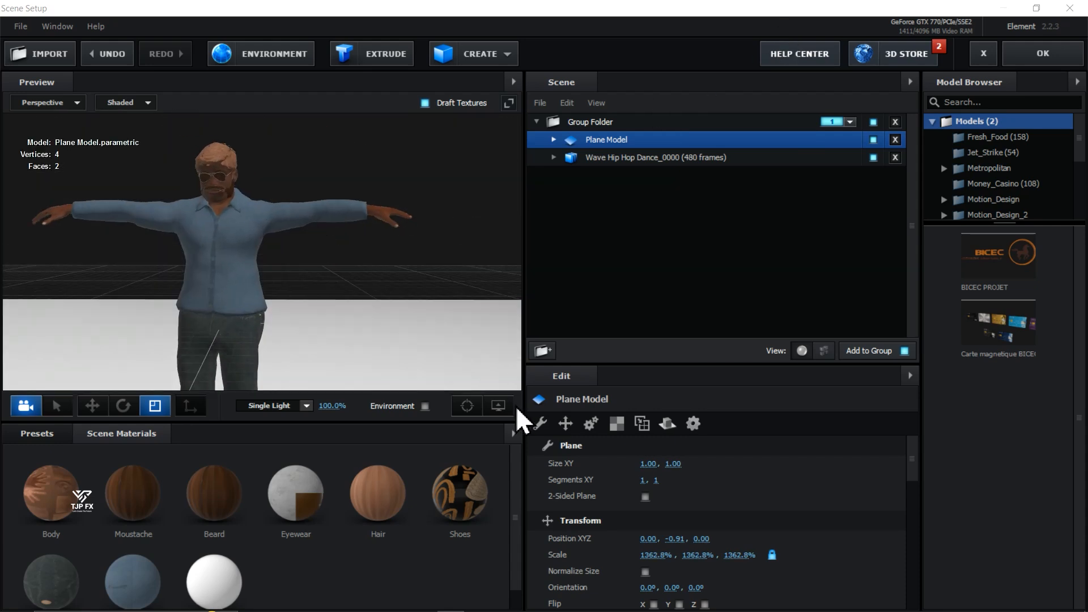
left_click(498, 406)
left_click_drag(597, 393, 507, 419)
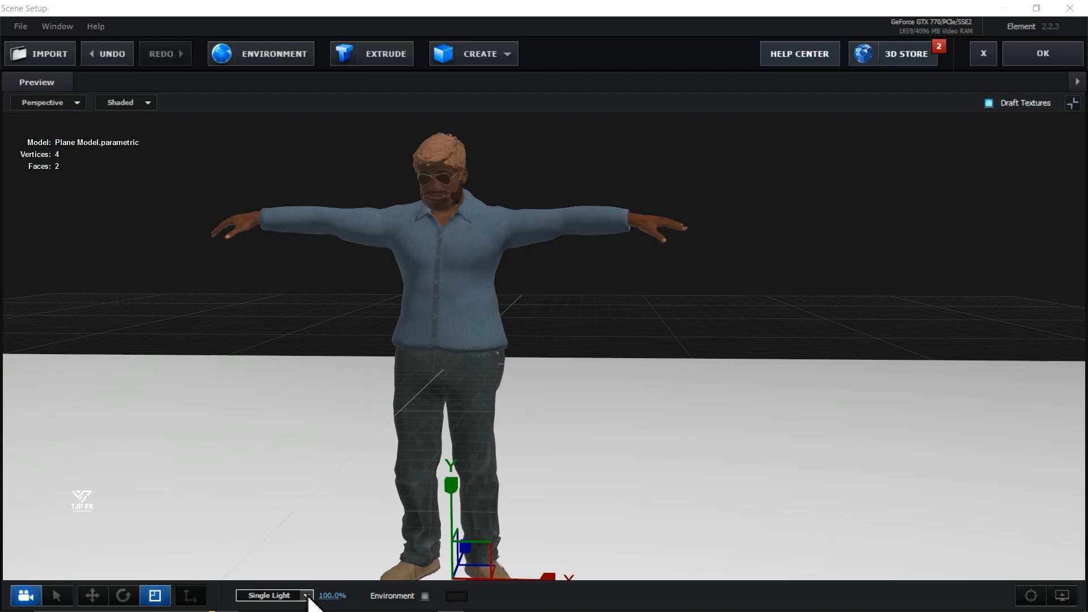
scroll(308, 598, "down", 1)
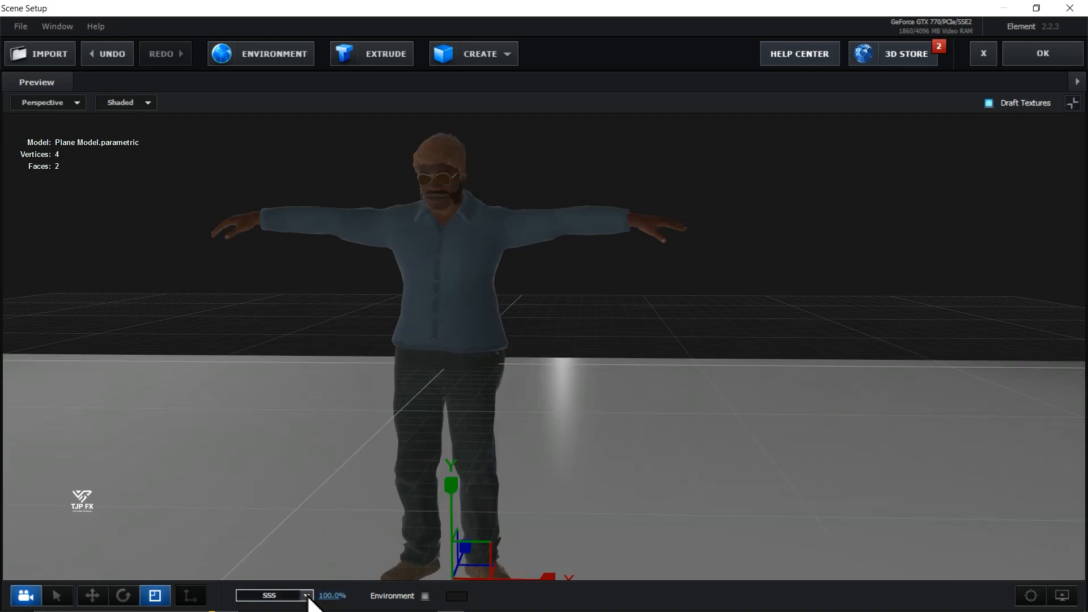
left_click(307, 595)
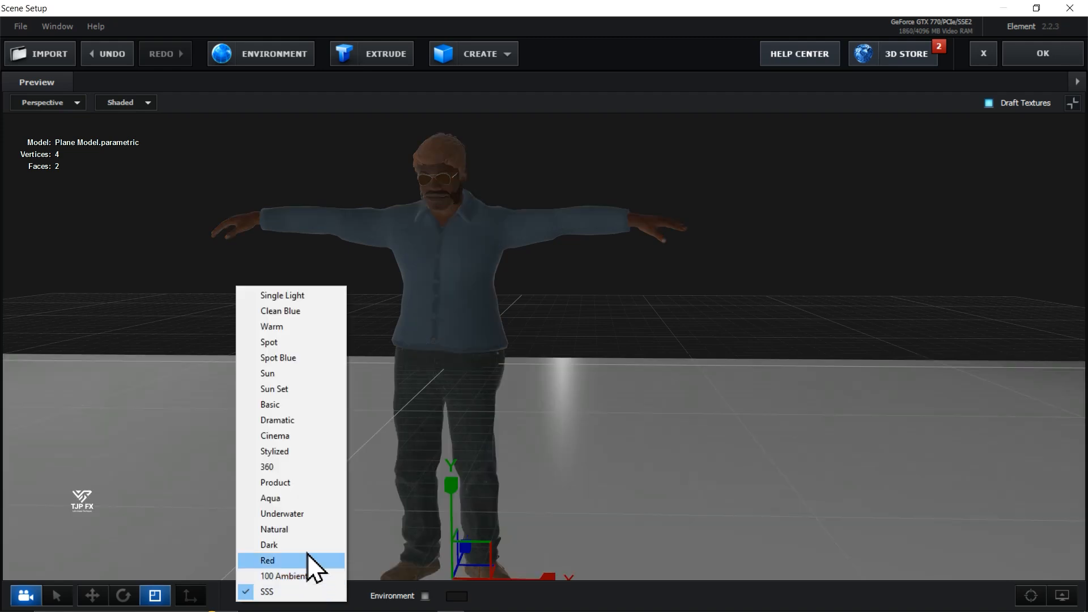
left_click(305, 436)
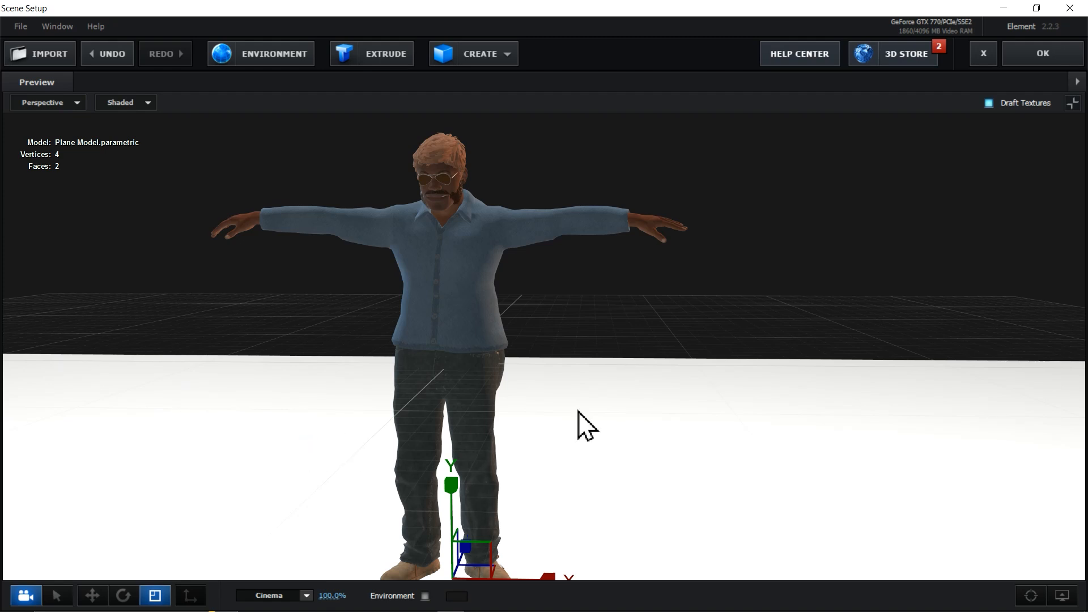
- Compare the Dramatic, Spot Blue, 100 Ambient, Underwater and Stylized preview lighting on the character, and return to Cinema
left_click(307, 595)
left_click(300, 422)
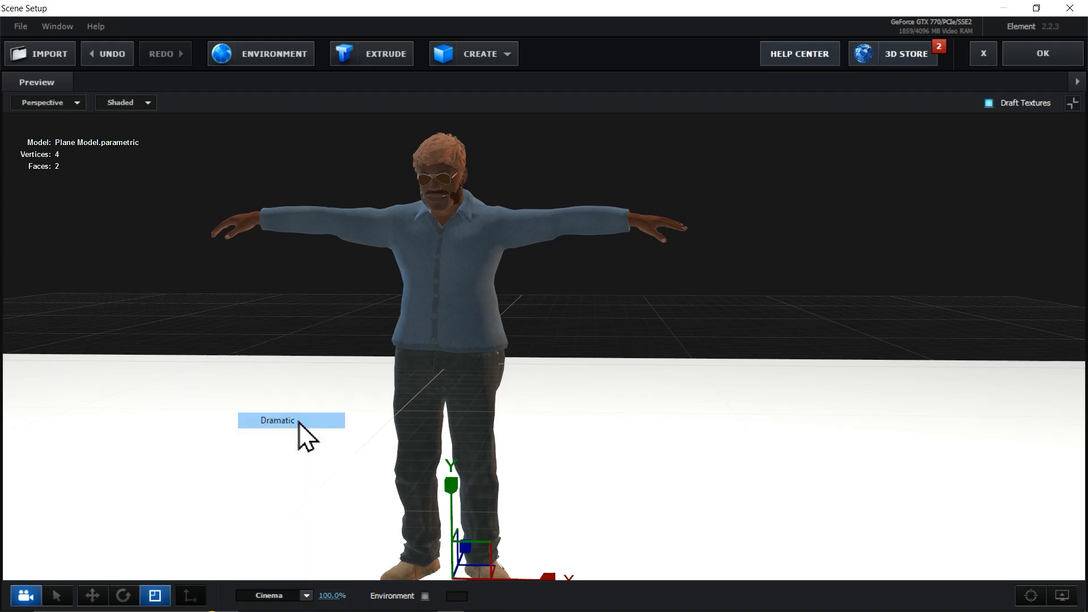
left_click(308, 595)
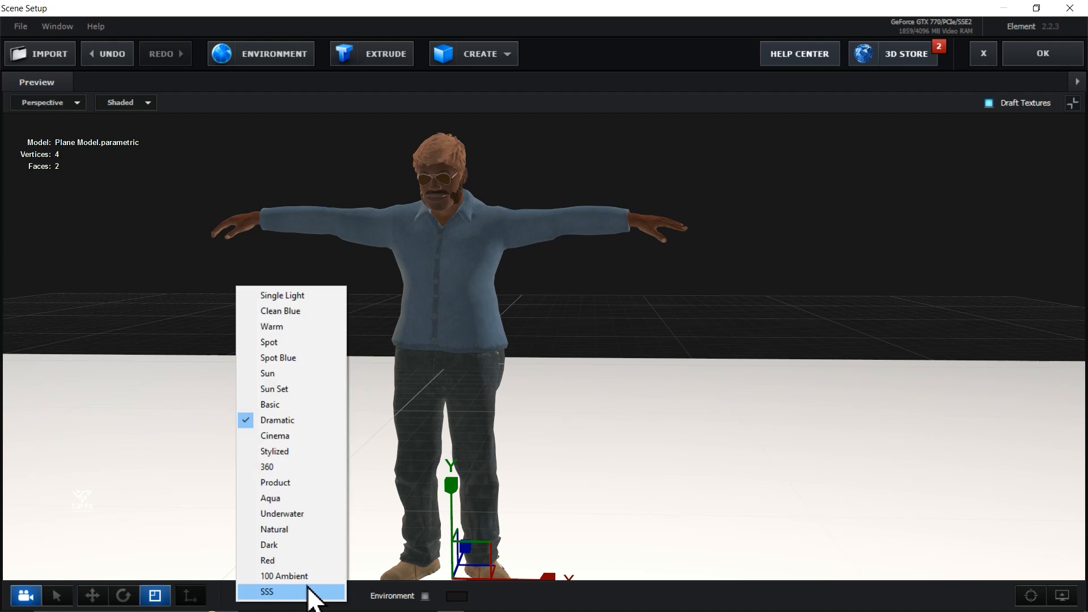
left_click(288, 358)
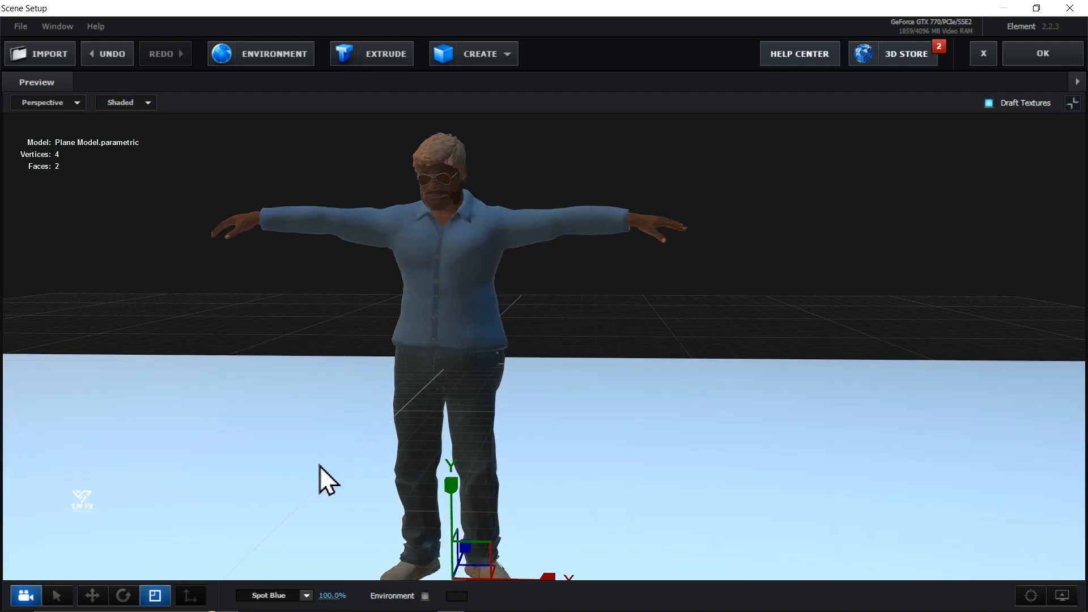
left_click(307, 595)
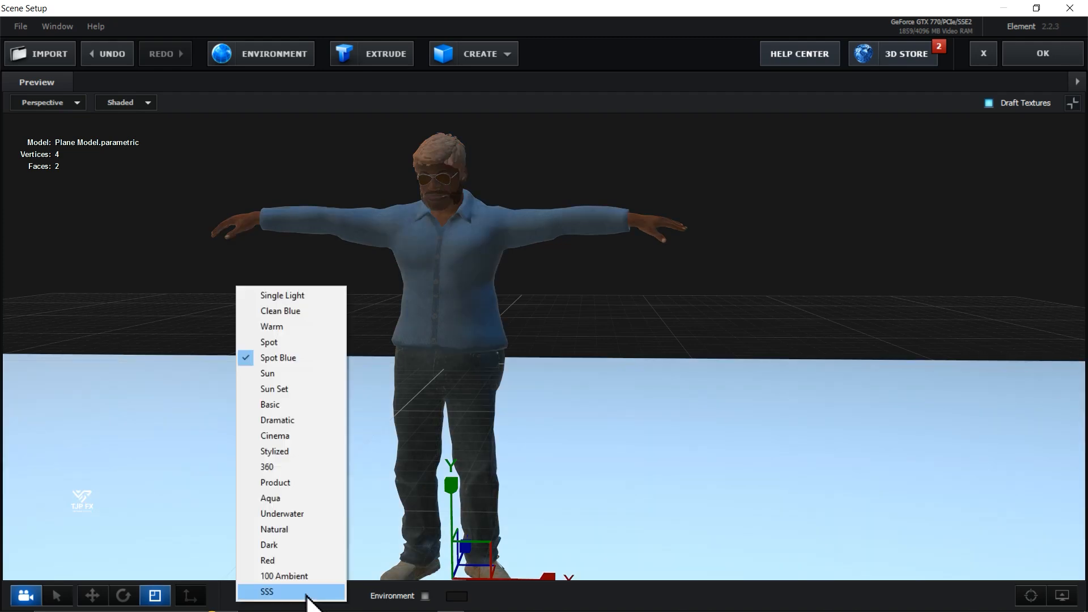
left_click(308, 573)
left_click(307, 595)
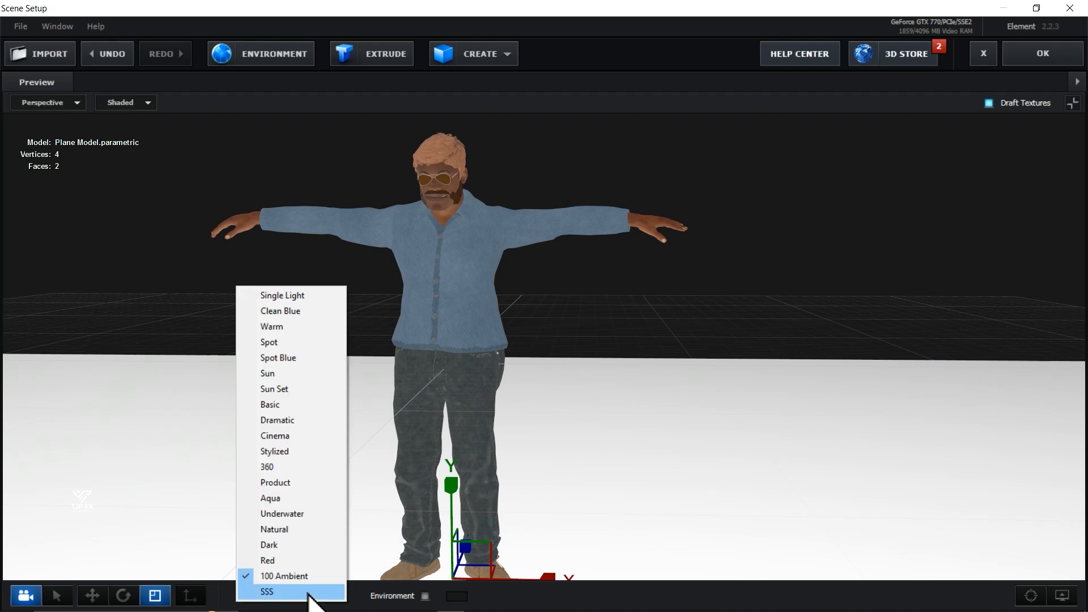
left_click(307, 533)
left_click(307, 595)
left_click(295, 450)
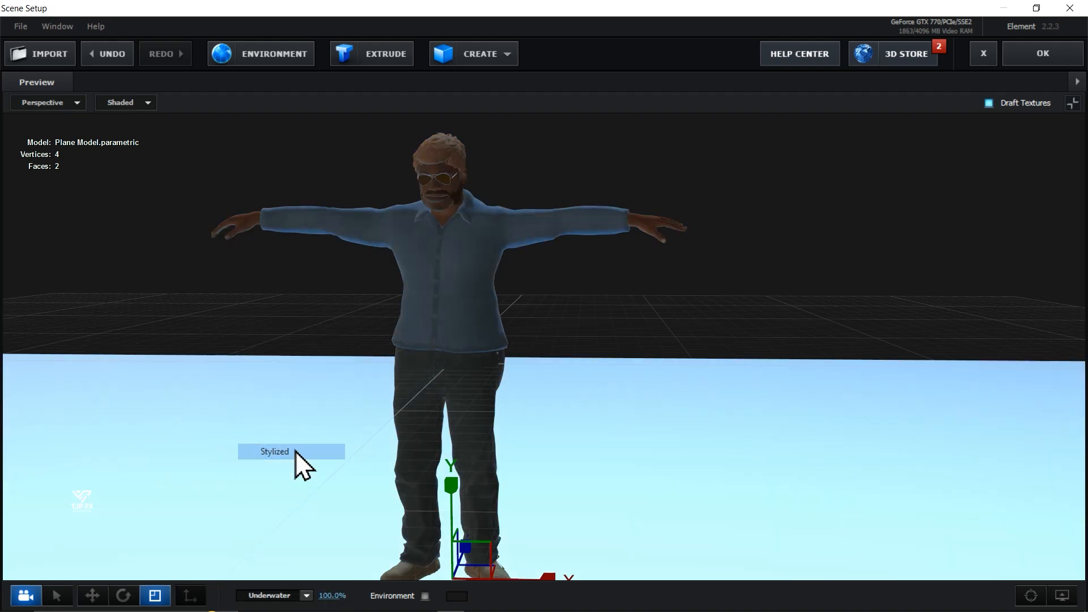
left_click(307, 595)
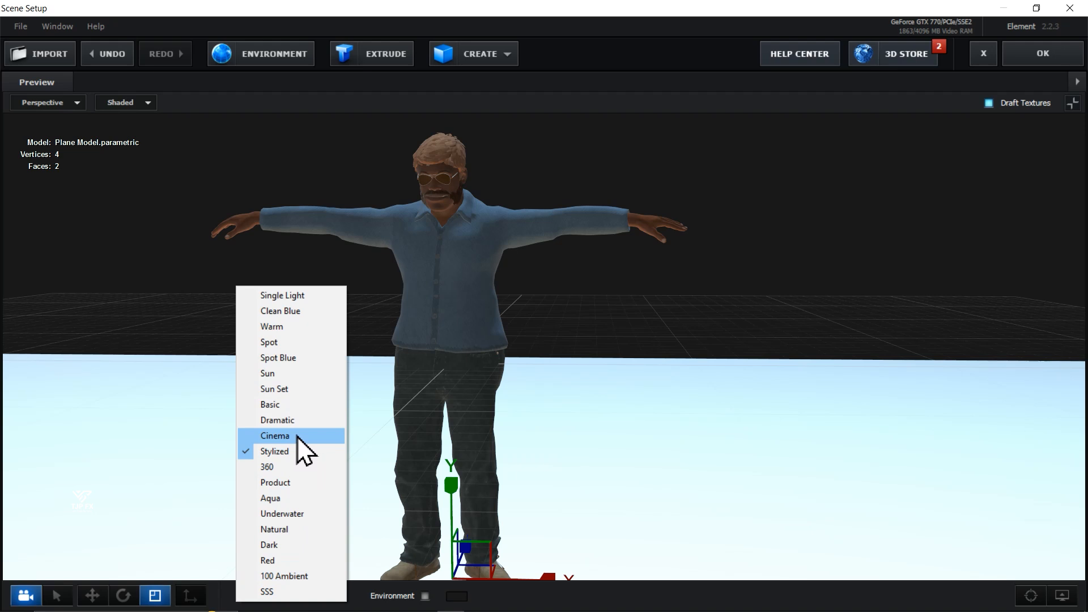
left_click(298, 437)
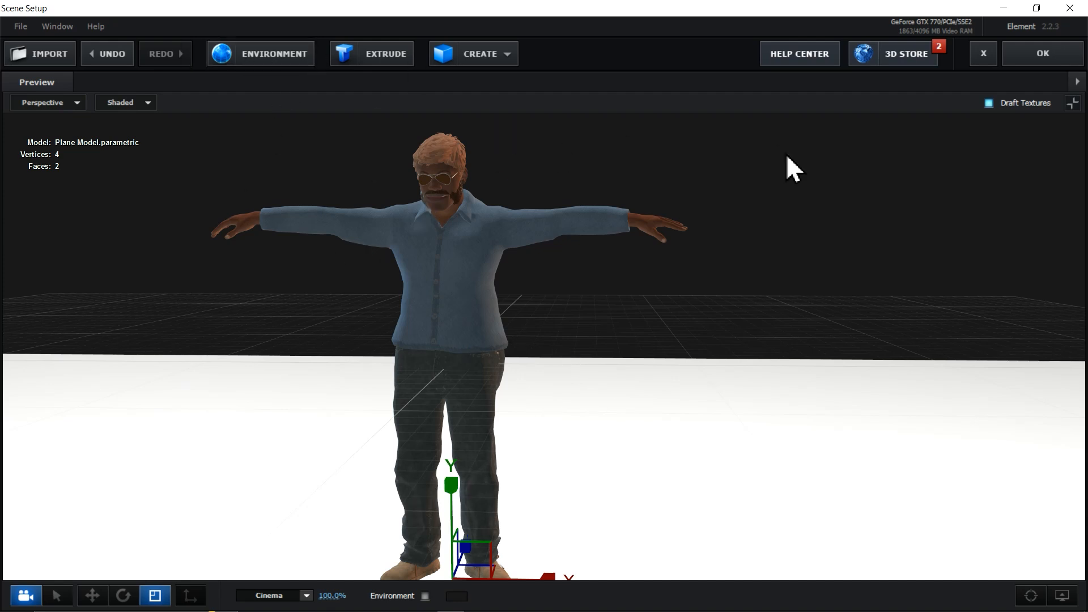
- Restore the preview to its normal size and browse the Basic_2K environment presets
left_click(1075, 106)
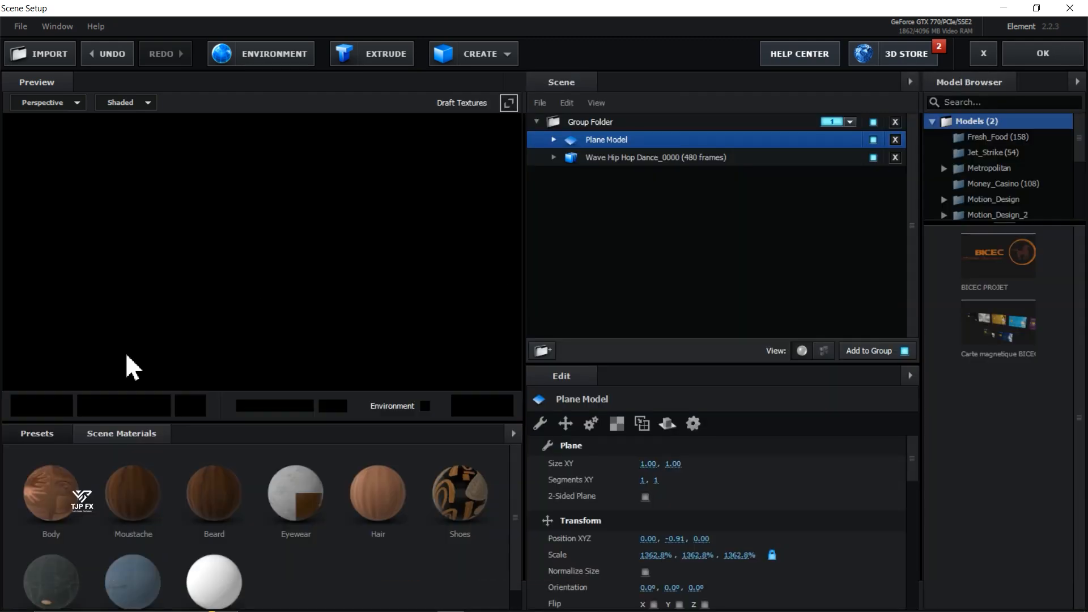
left_click(31, 433)
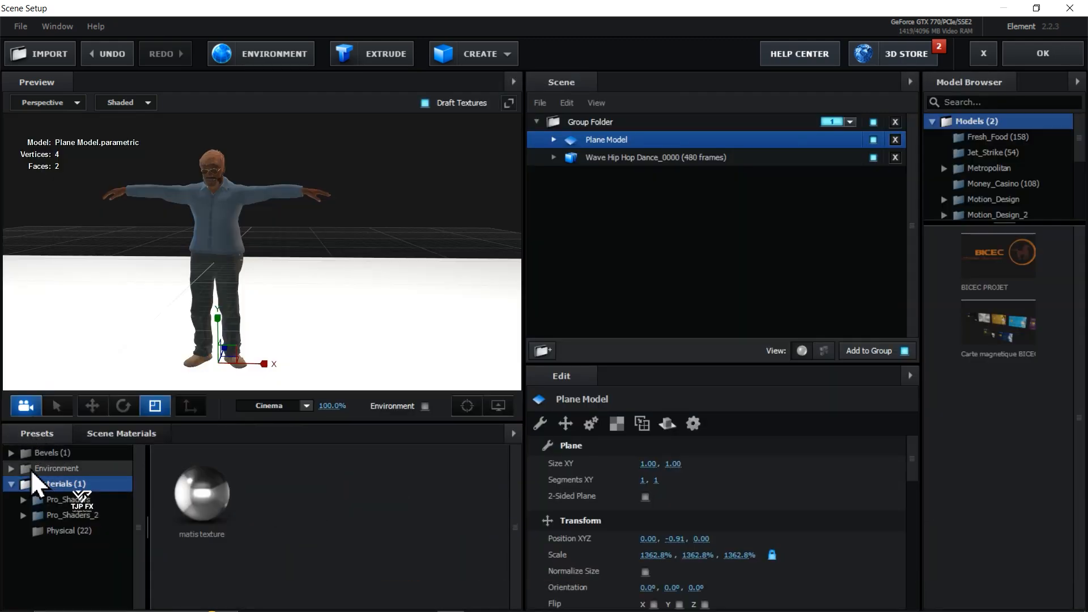
left_click(12, 469)
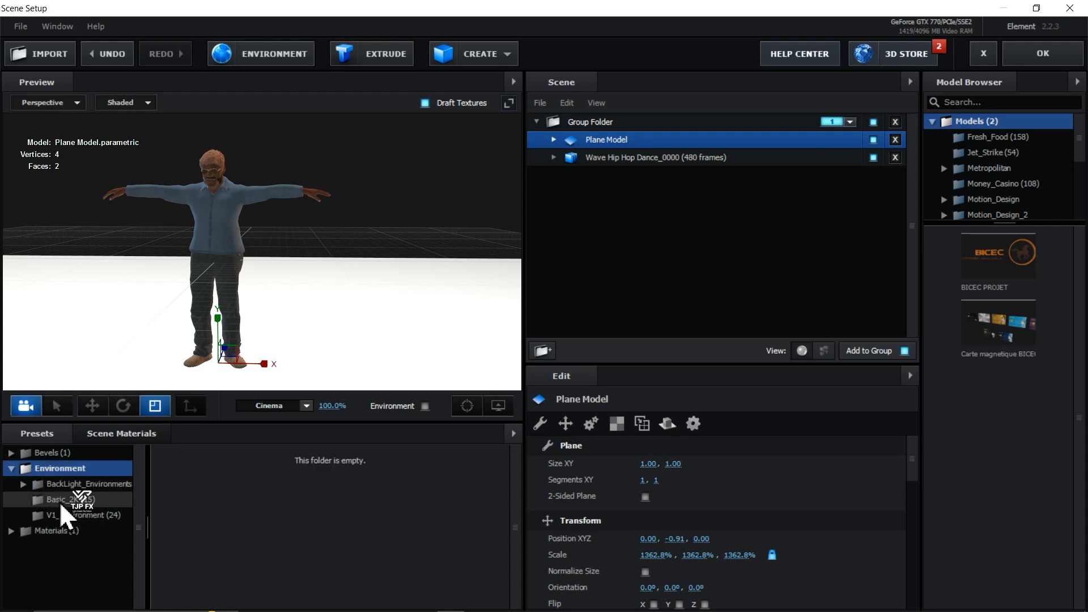
left_click(59, 500)
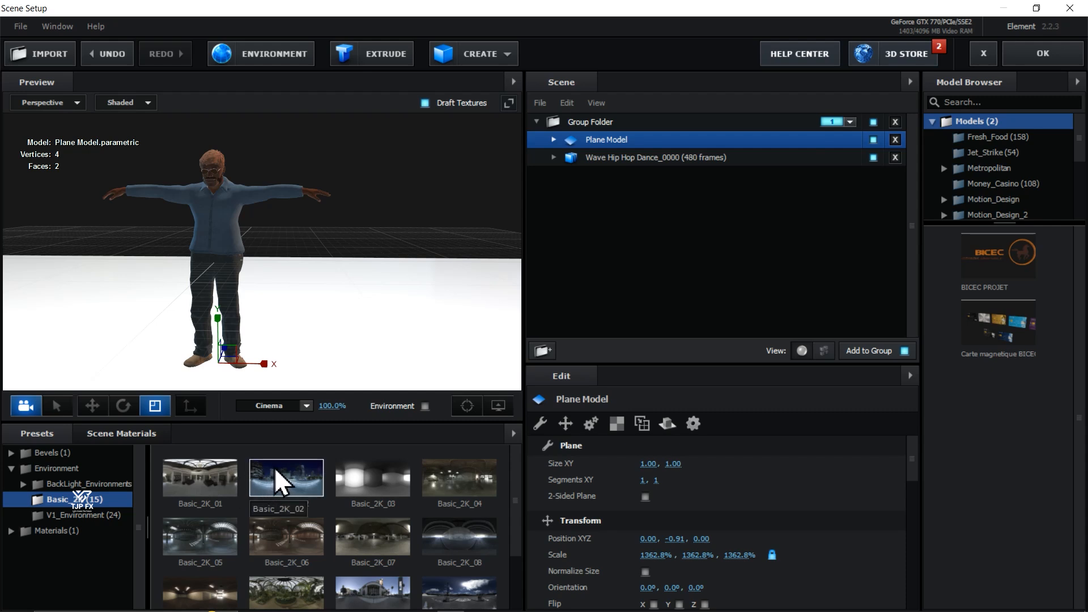
- Apply the Matte_Shadow material from the Physical presets to the floor plane
left_click_drag(369, 296, 257, 333)
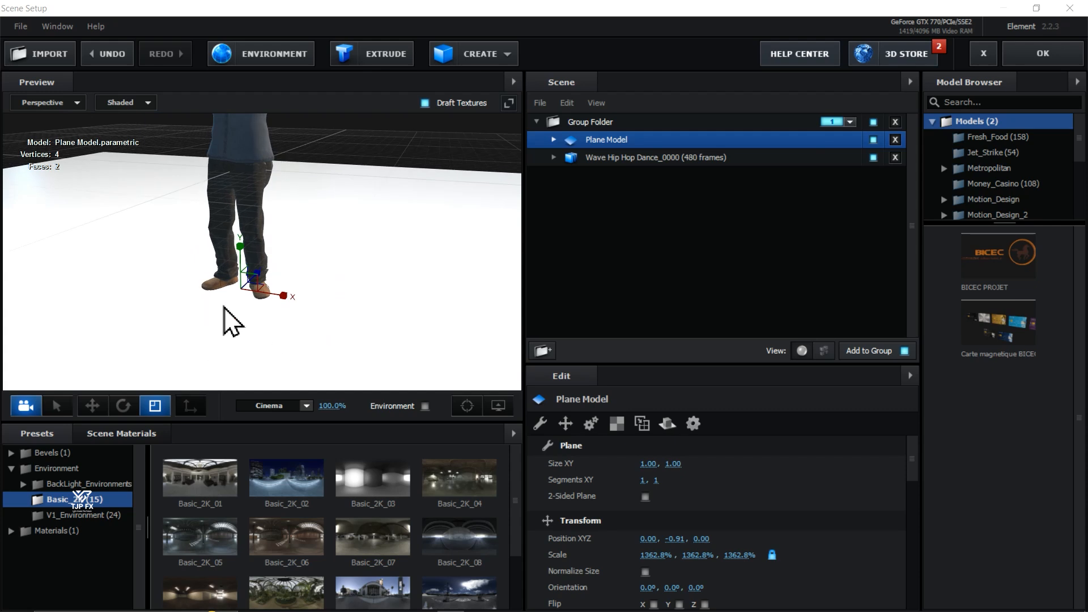
left_click(13, 536)
left_click(14, 535)
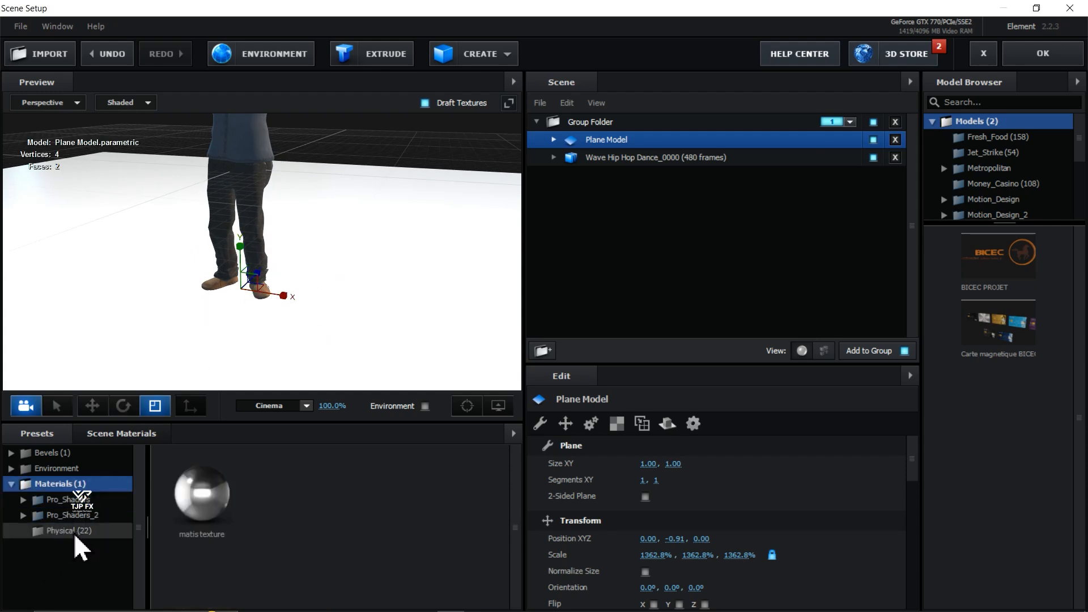
left_click(75, 534)
scroll(439, 526, "down", 2)
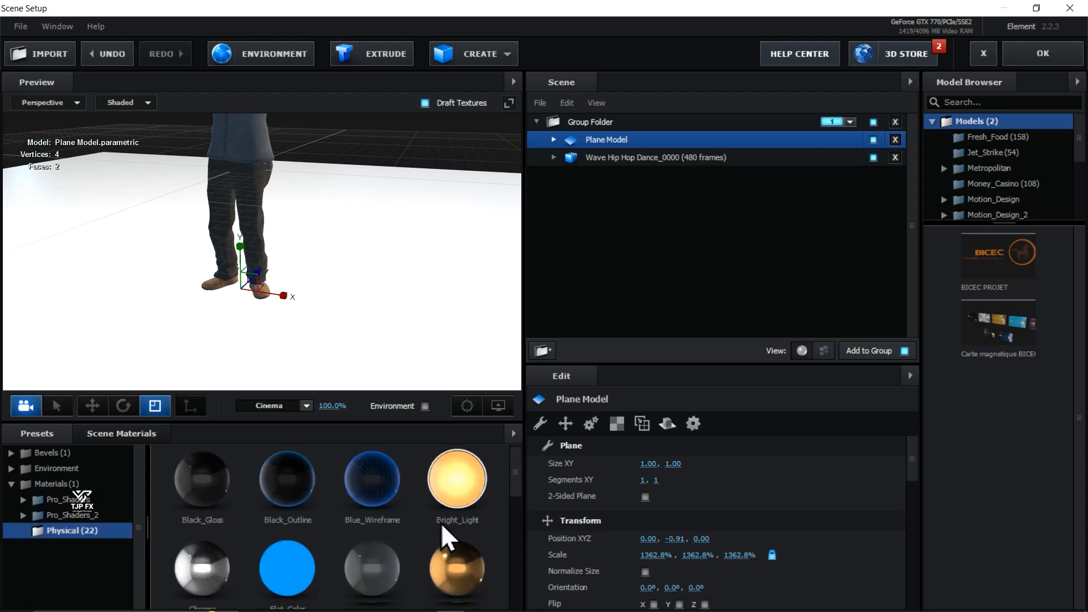
scroll(436, 528, "down", 2)
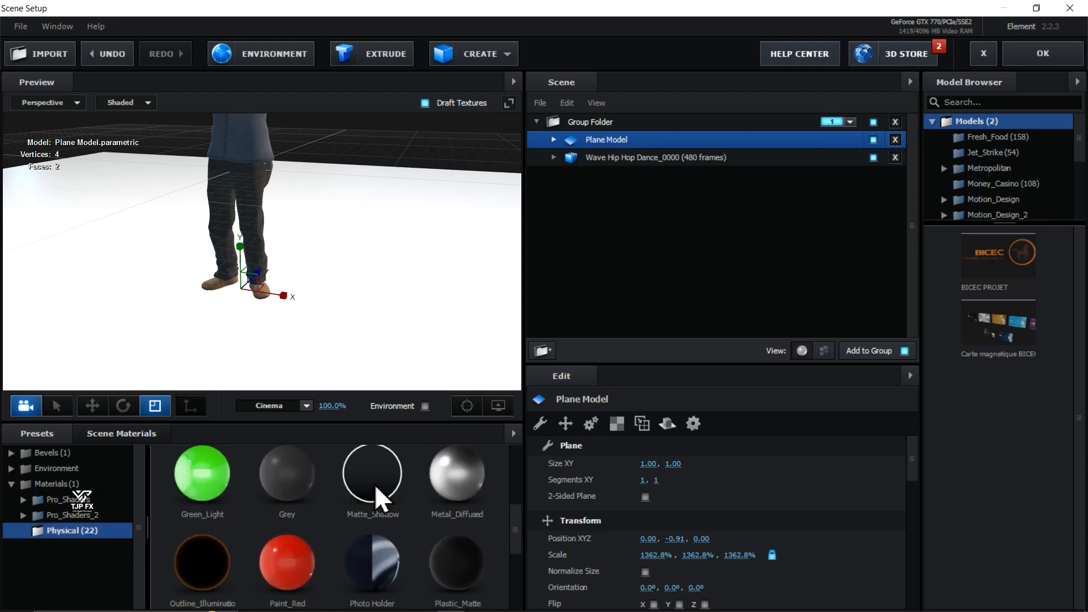
left_click_drag(375, 490, 376, 365)
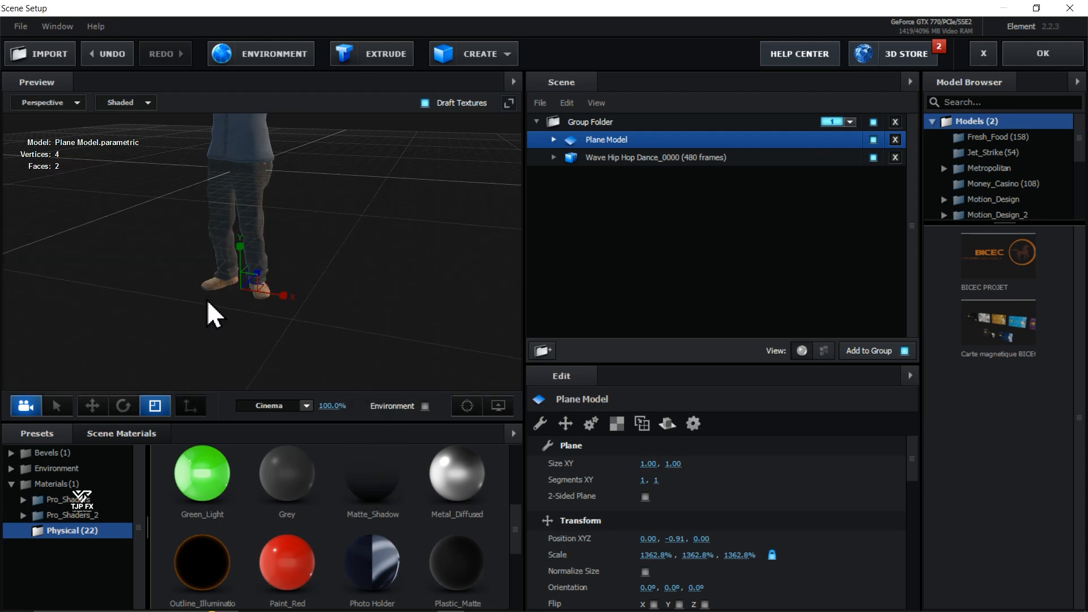
- Try raising the plane to a Y position of about -0.80, and undo the move
left_click_drag(208, 303, 259, 291)
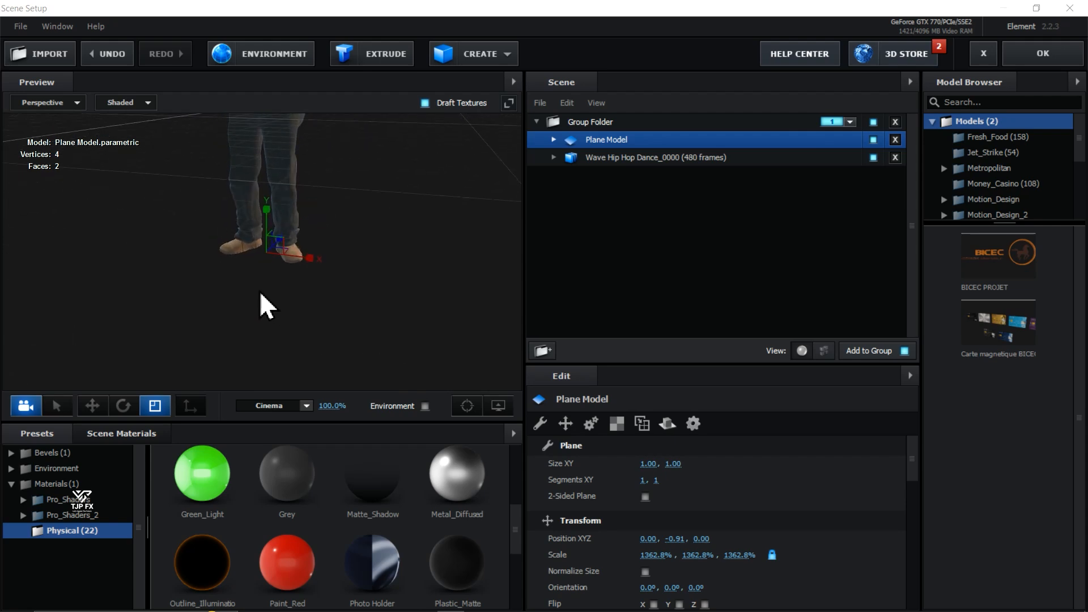
left_click(91, 404)
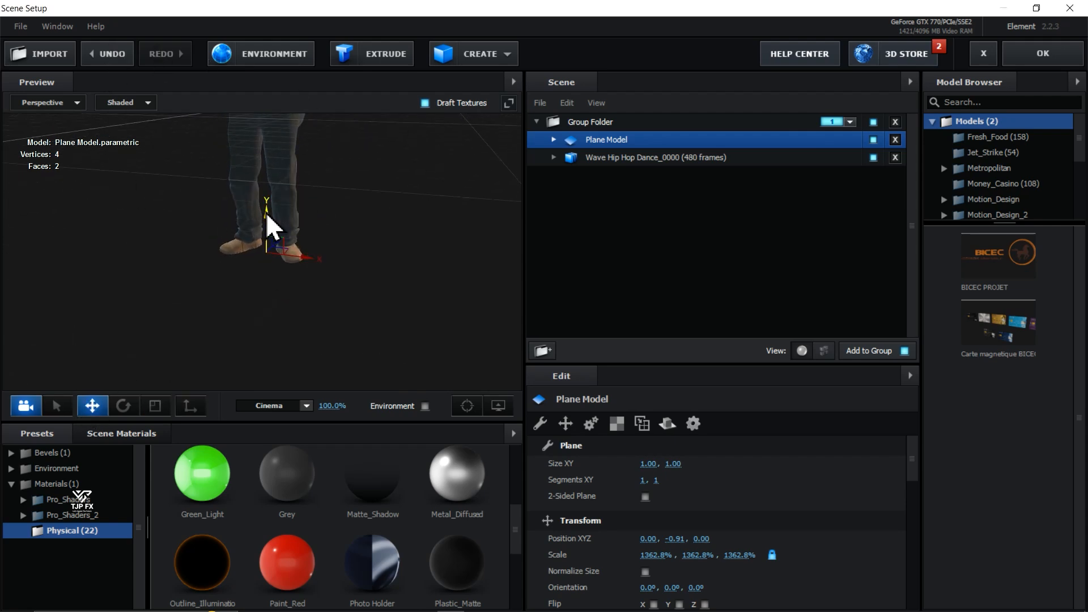
mouse_move(267, 215)
left_mouse_down()
mouse_move(275, 135)
mouse_move(277, 230)
mouse_move(280, 191)
left_mouse_up()
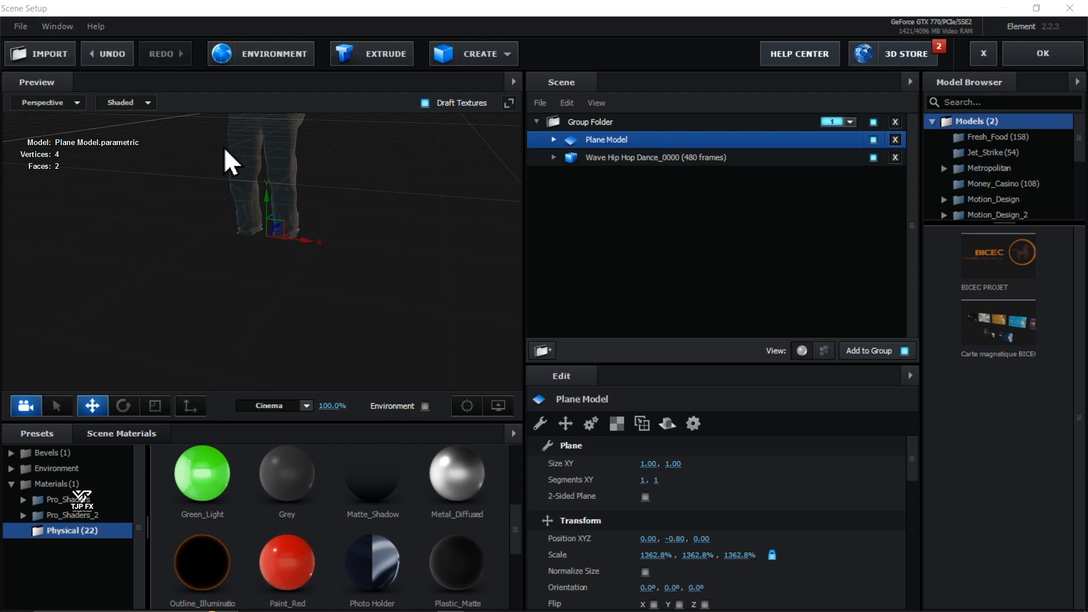
key("ctrl+z")
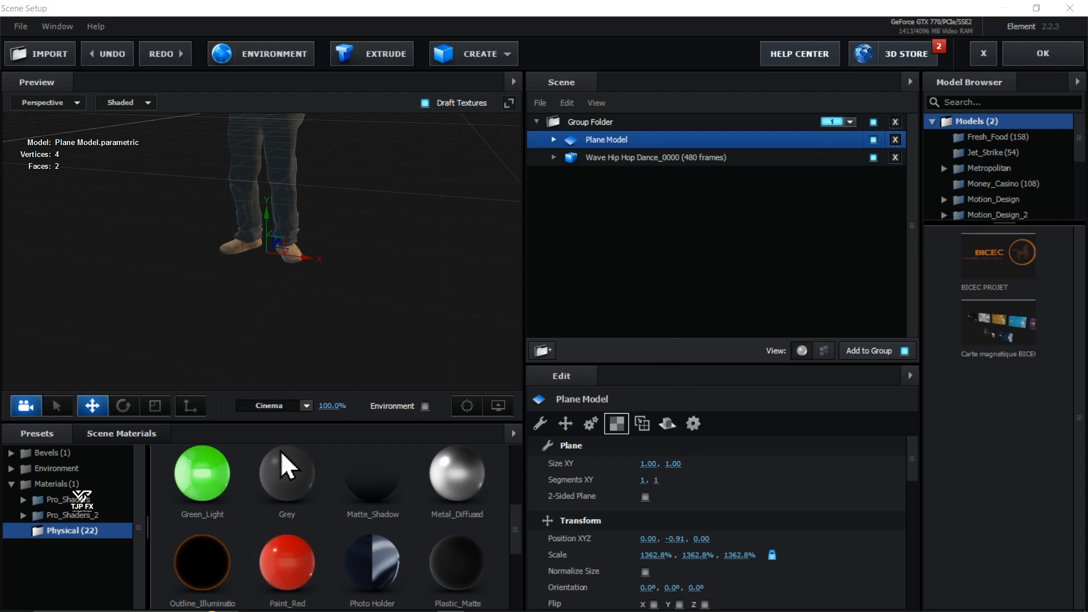
- Enable Matte Reflection in the advanced settings of the plane's Matte_Shadow material
left_click(553, 139)
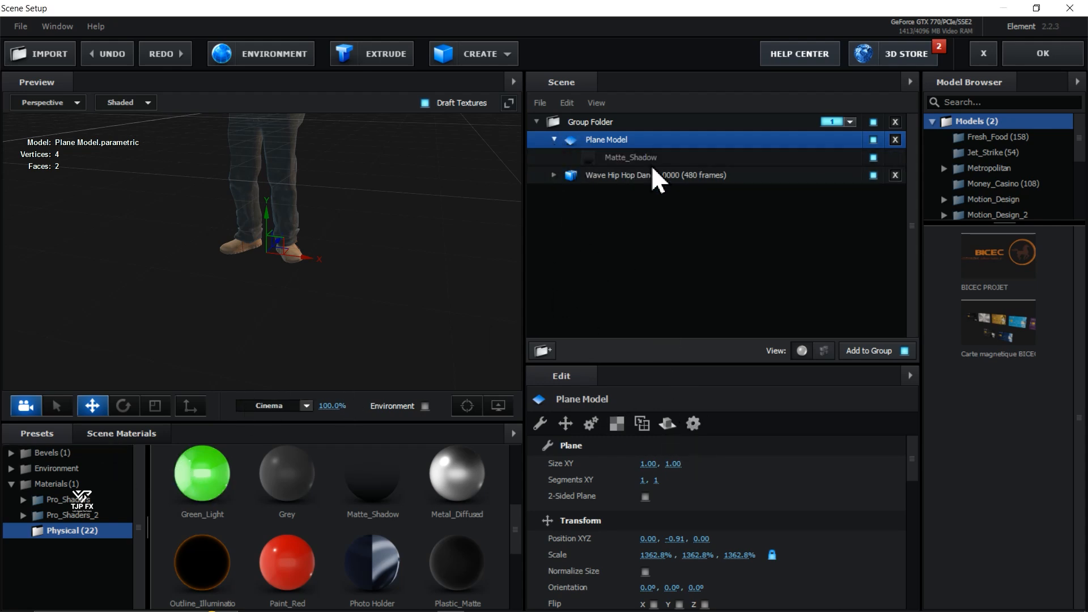
left_click(633, 156)
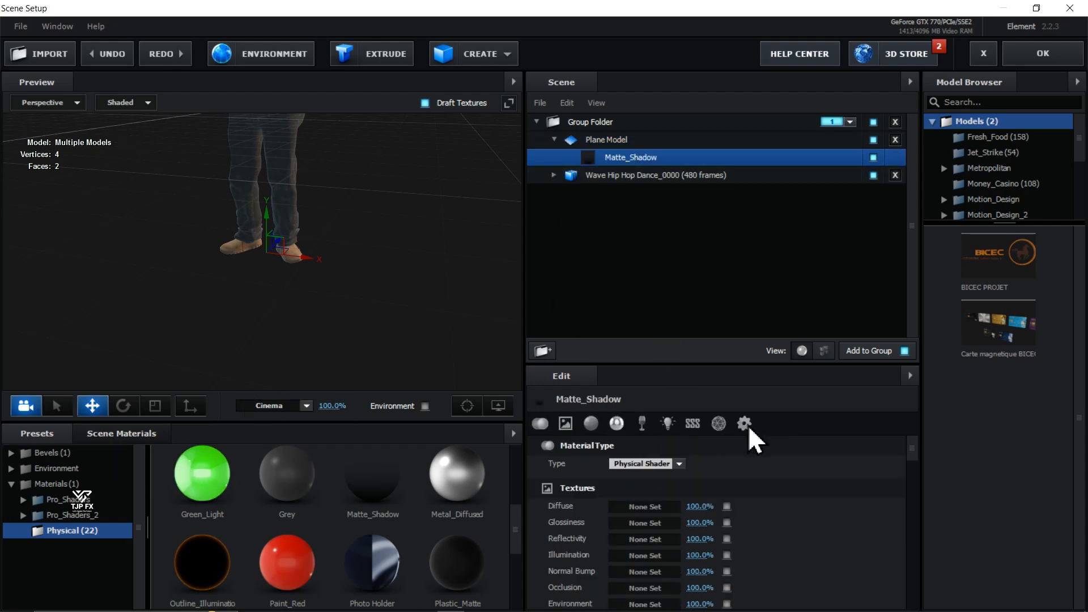
left_click(747, 430)
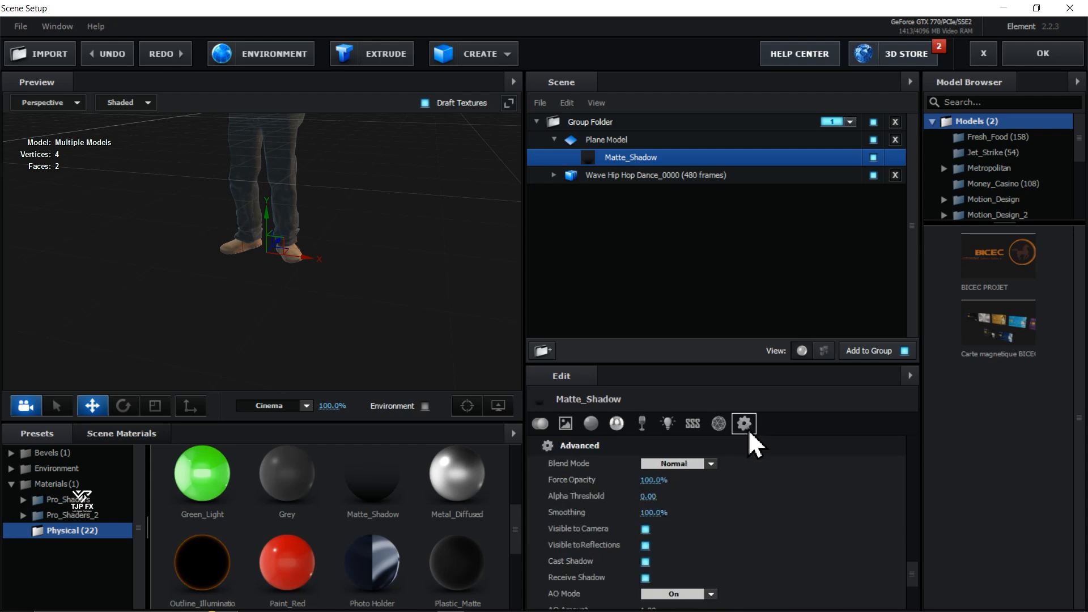
scroll(834, 526, "down", 3)
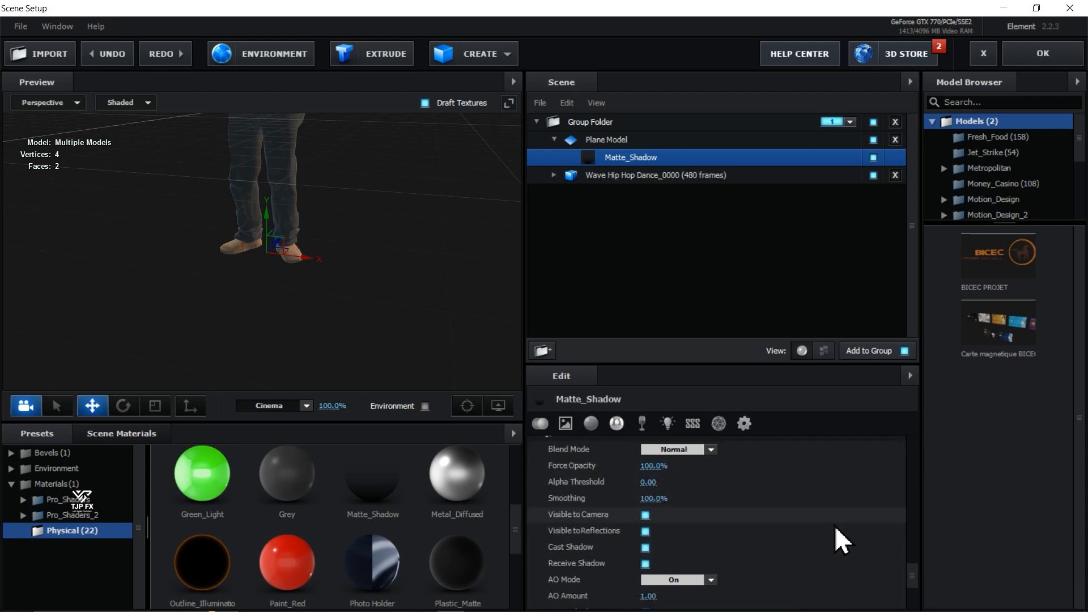
scroll(835, 528, "down", 3)
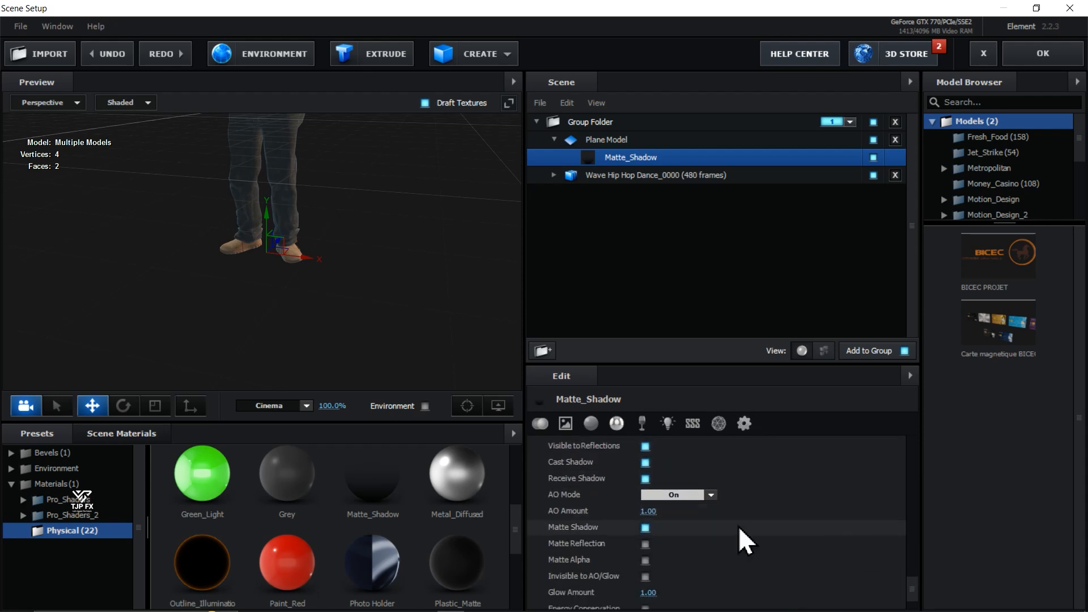
left_click(645, 545)
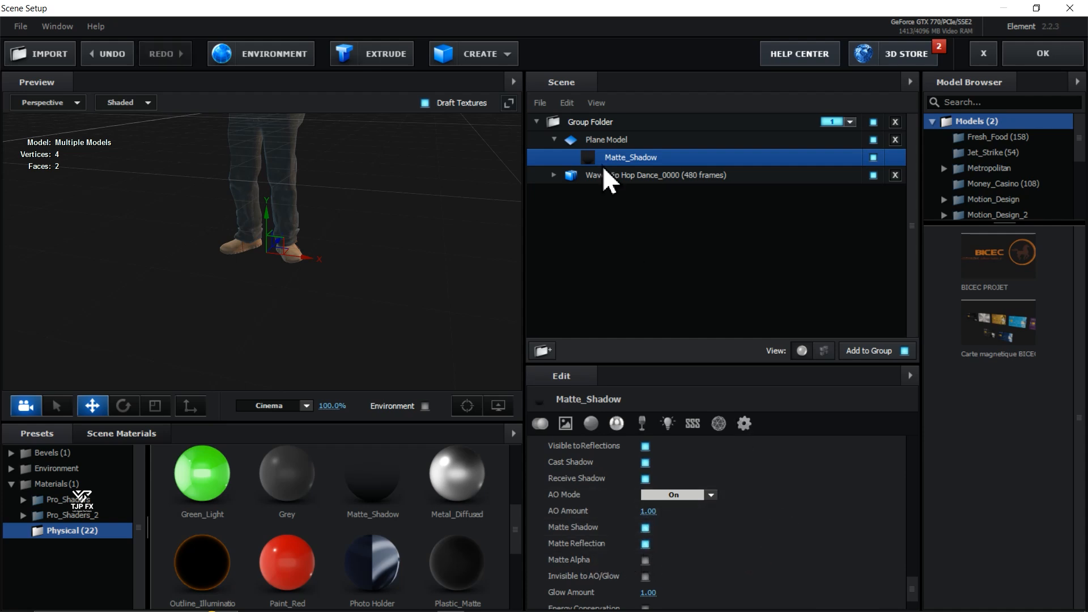
- Set the Plane Model's reflect mode to Mirror Surface
left_click(598, 141)
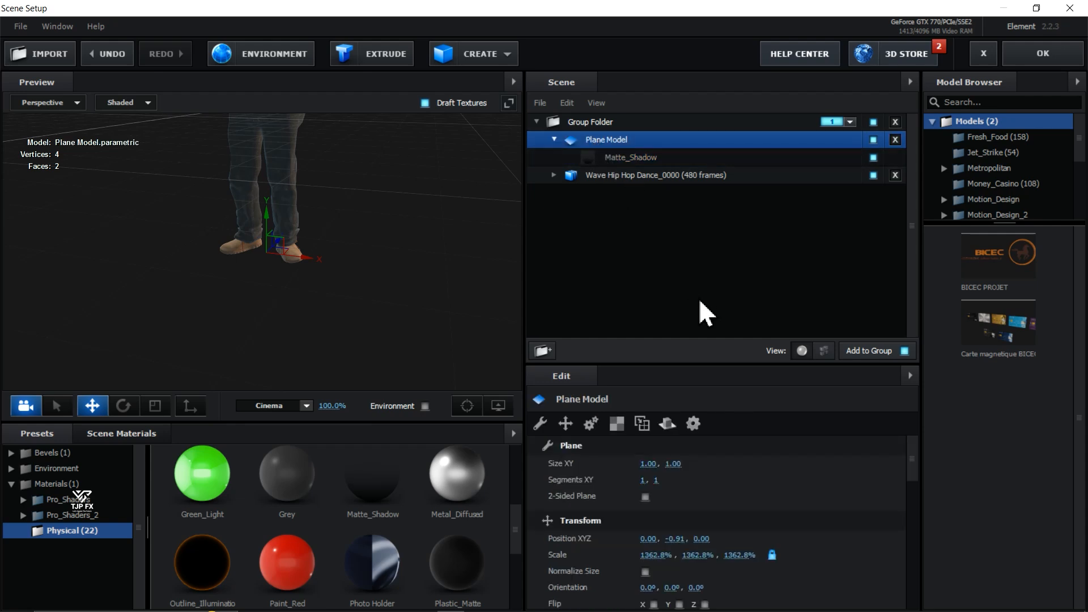
left_click(675, 424)
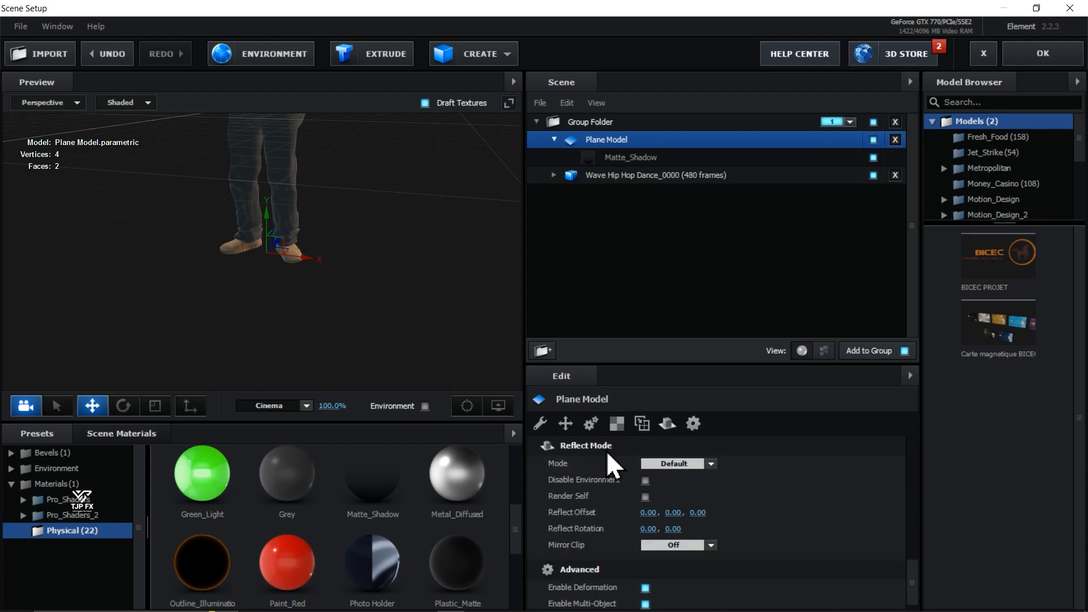
left_click(711, 465)
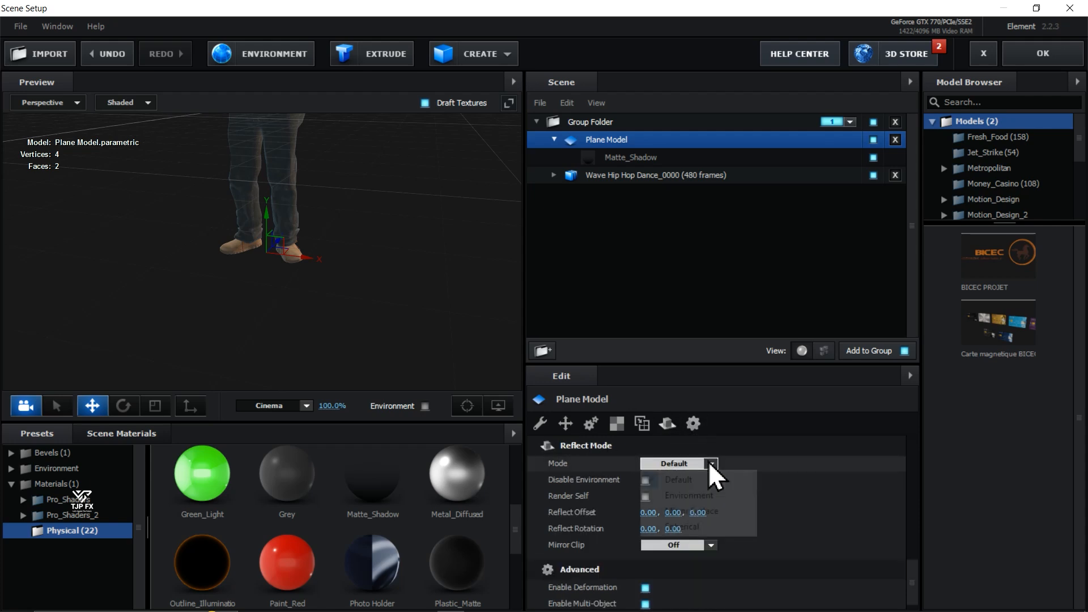
left_click(714, 512)
- Turn on Show AO for the preview and examine the shoes and their floor reflection up close
left_click_drag(389, 301, 300, 323)
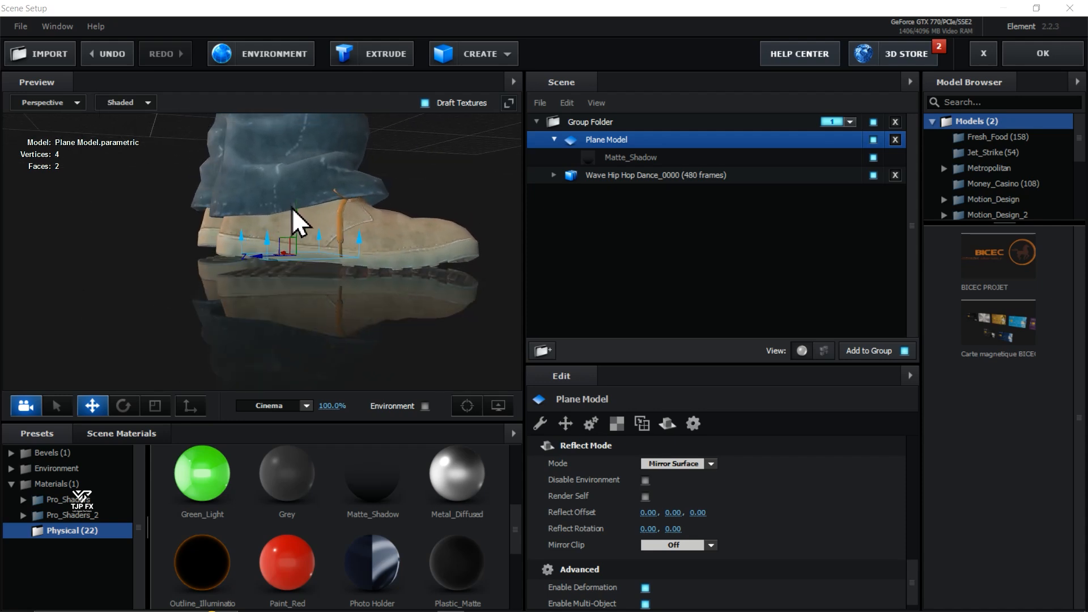
left_click_drag(295, 211, 297, 209)
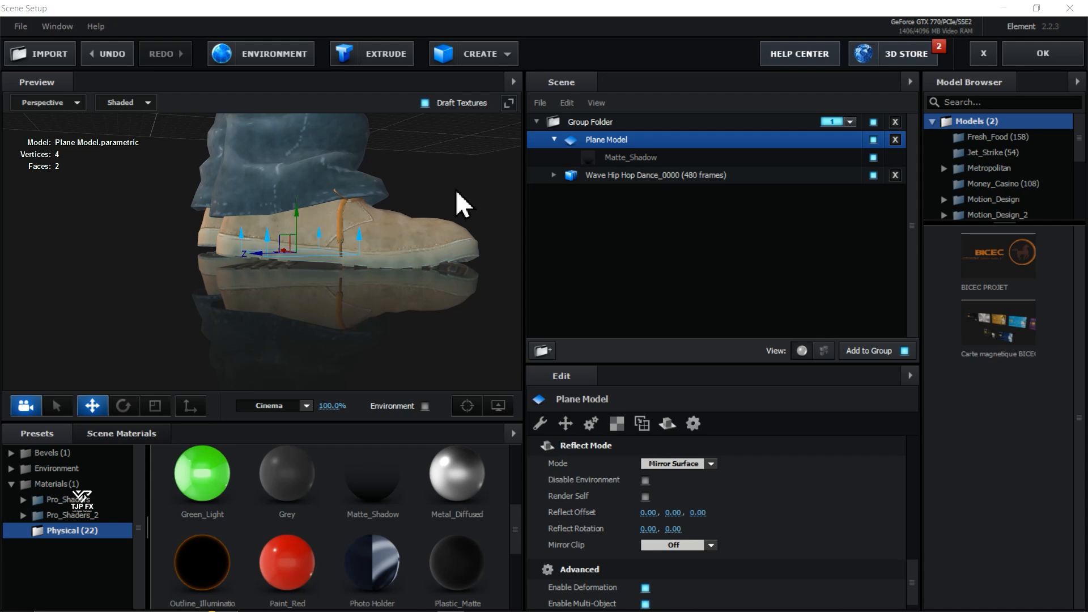
left_click(513, 85)
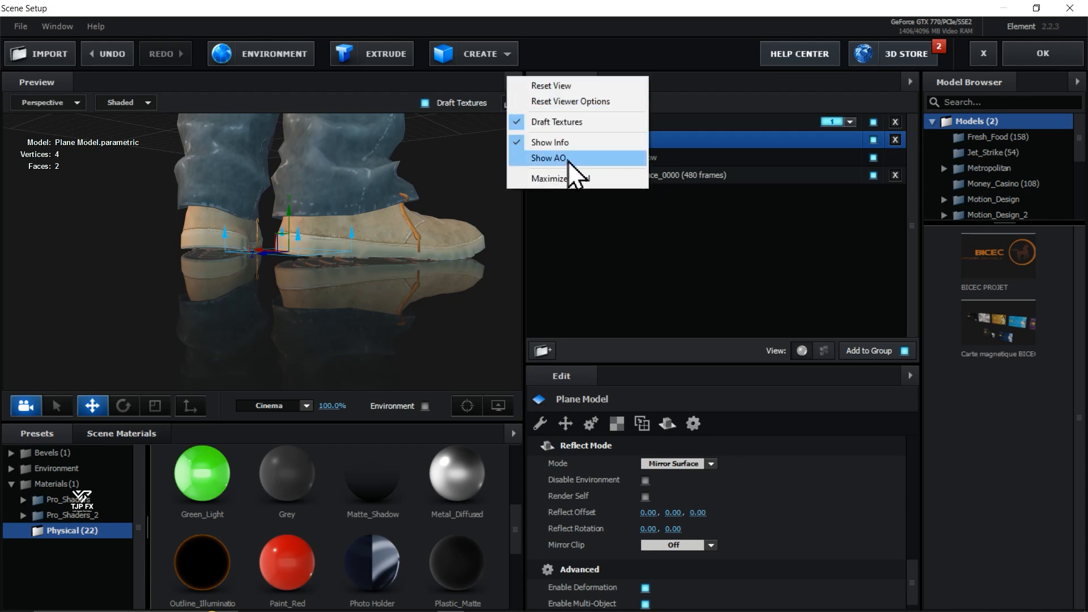
left_click(552, 158)
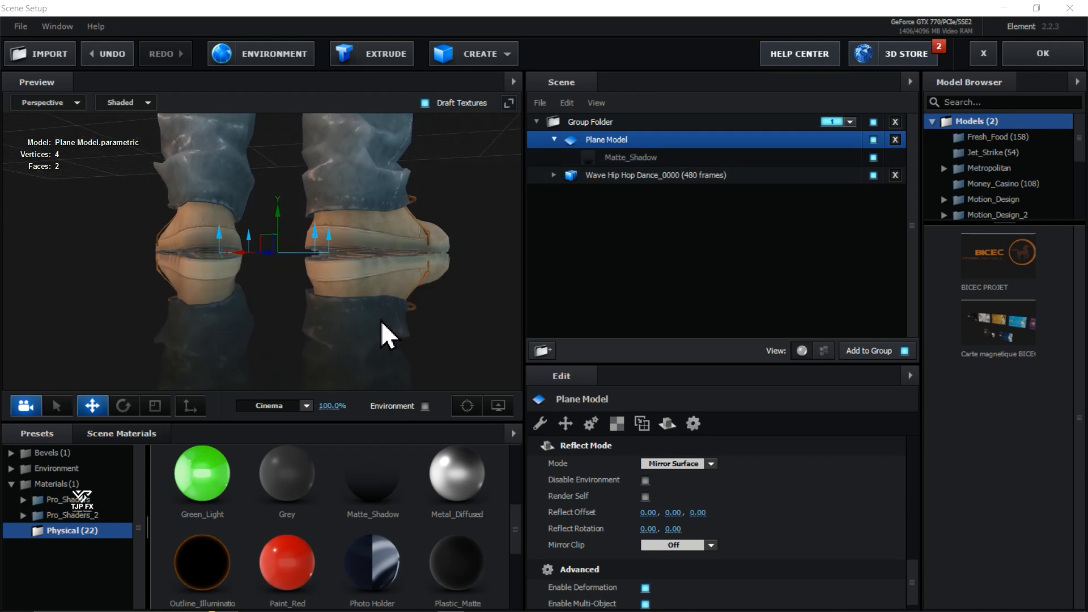
mouse_move(379, 320)
left_mouse_down()
mouse_move(368, 318)
mouse_move(379, 285)
mouse_move(415, 315)
mouse_move(403, 323)
mouse_move(359, 293)
mouse_move(370, 323)
left_mouse_up()
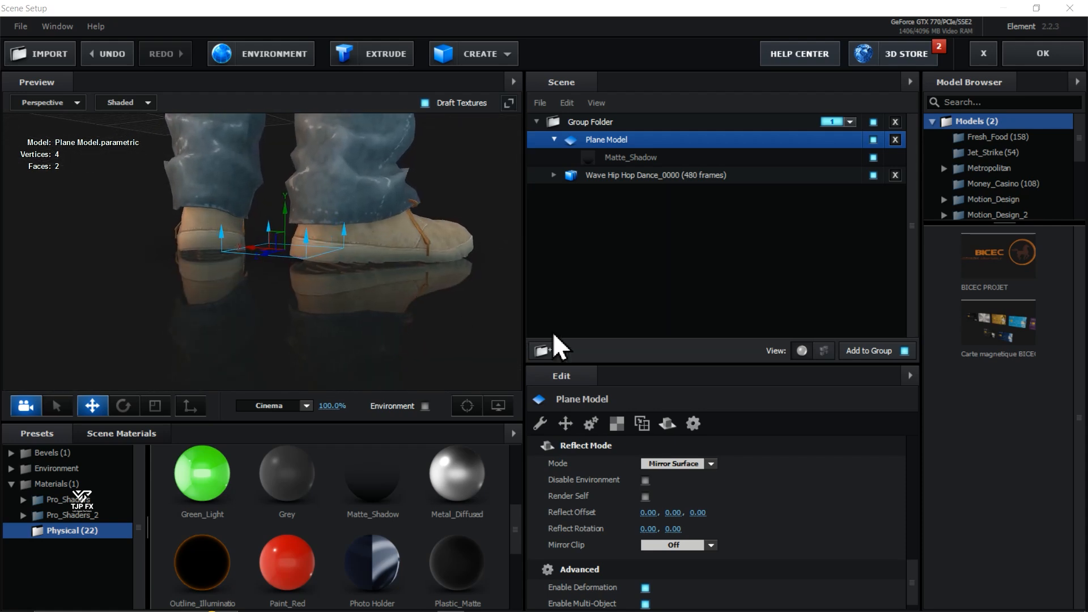
- Enable Draw Backfaces in the advanced settings of the plane's Matte_Shadow material
left_click_drag(428, 358, 406, 356)
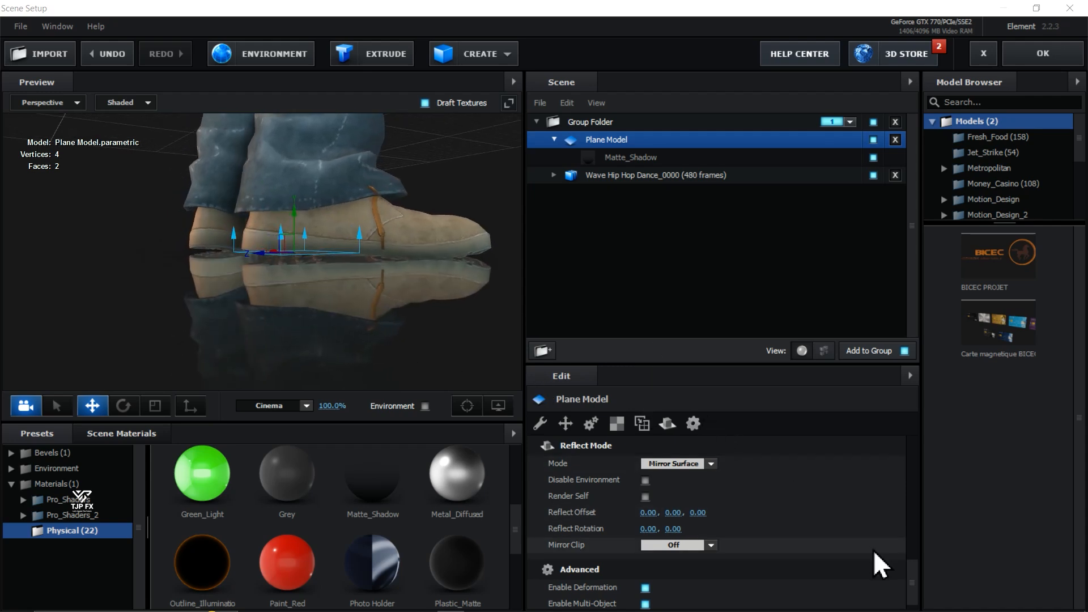
left_click(693, 423)
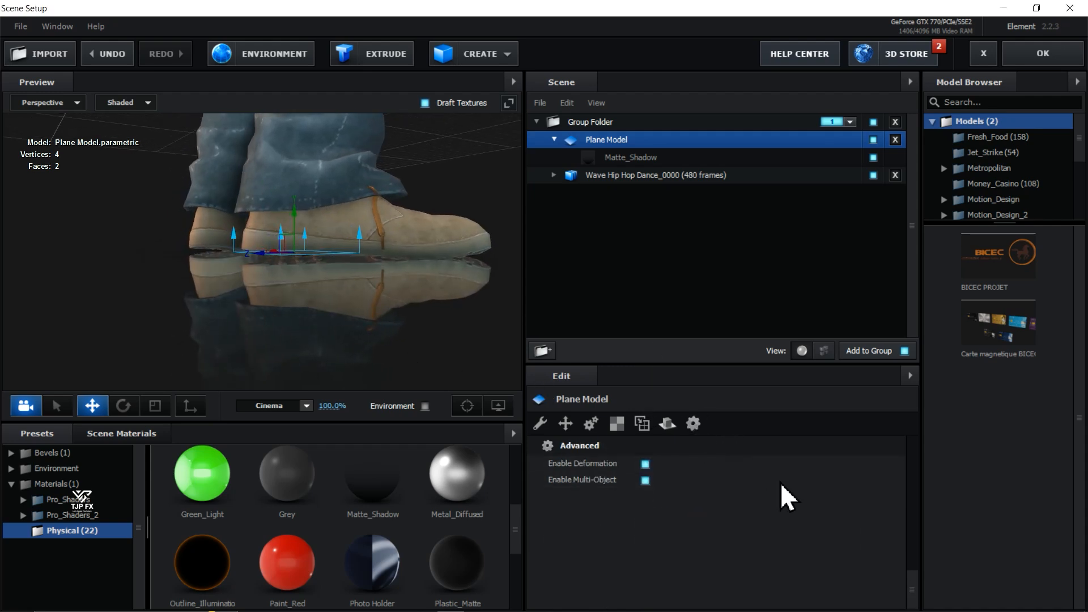
left_click(610, 157)
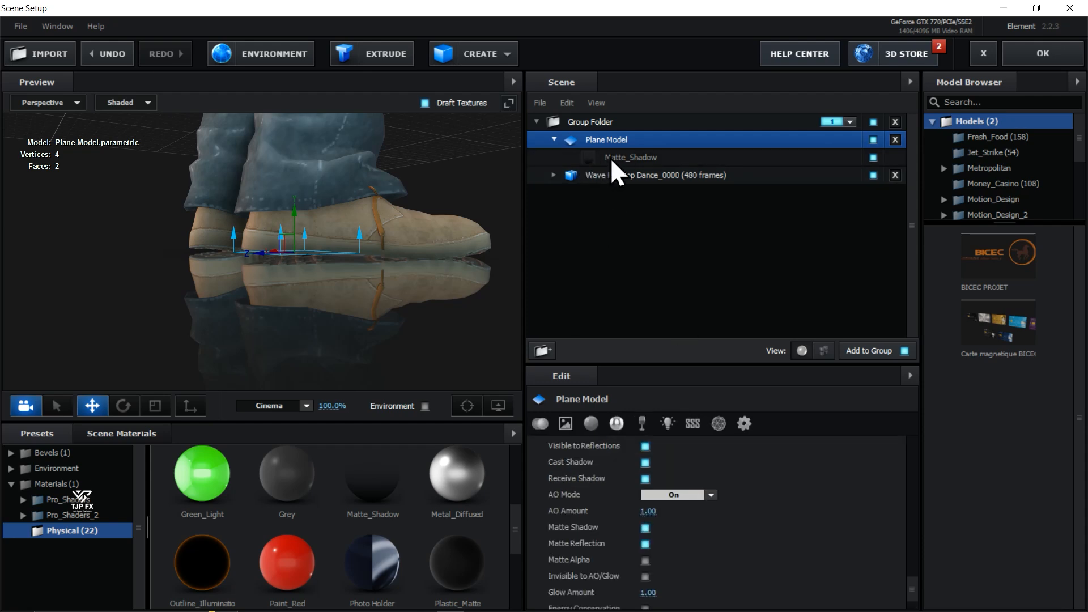
left_click(751, 423)
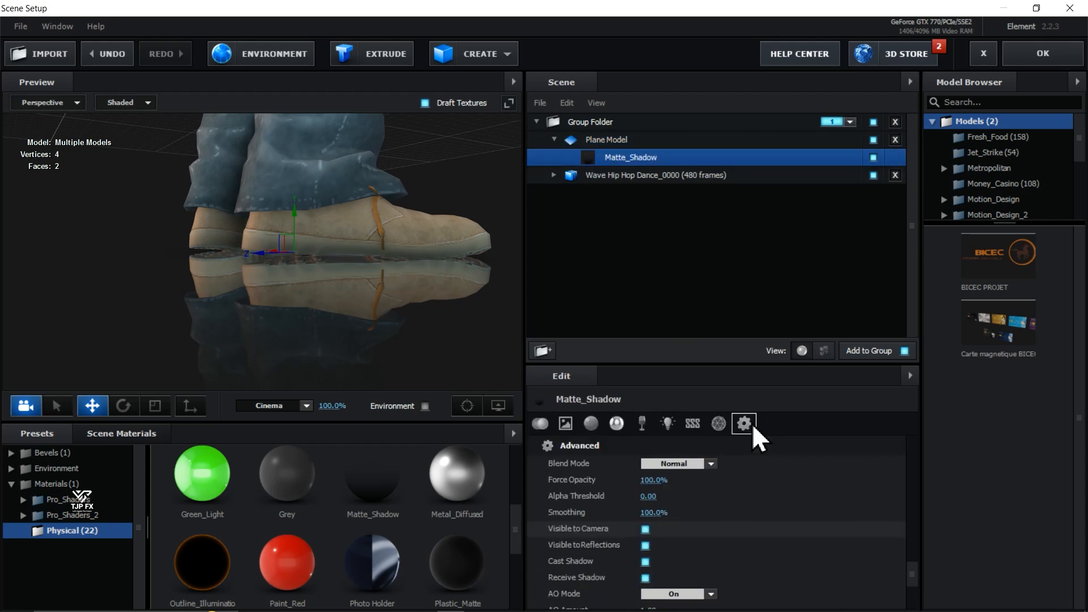
left_click_drag(912, 566, 915, 593)
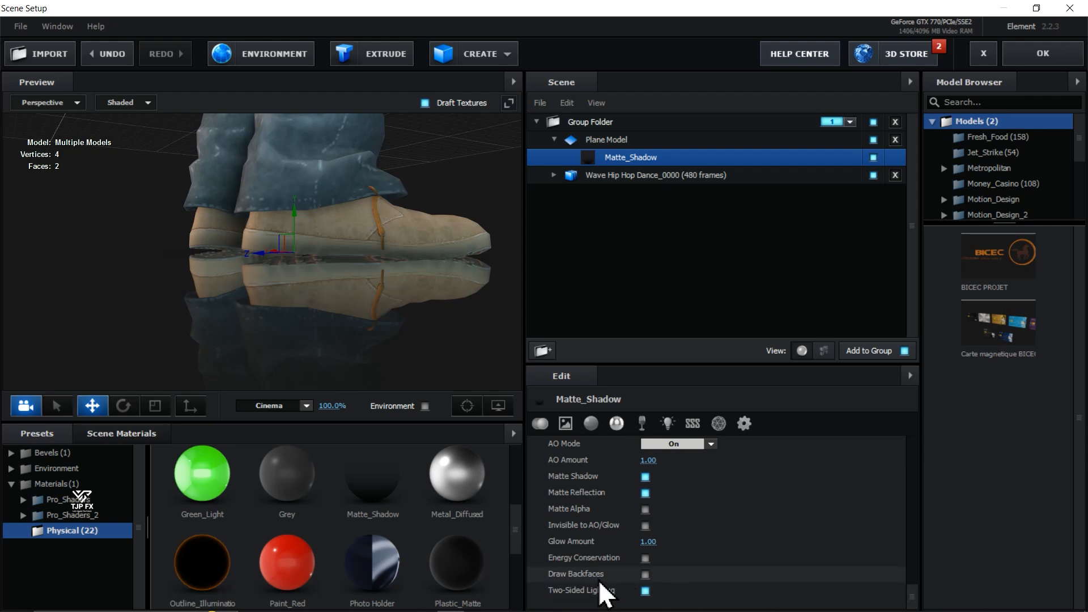
left_click(645, 574)
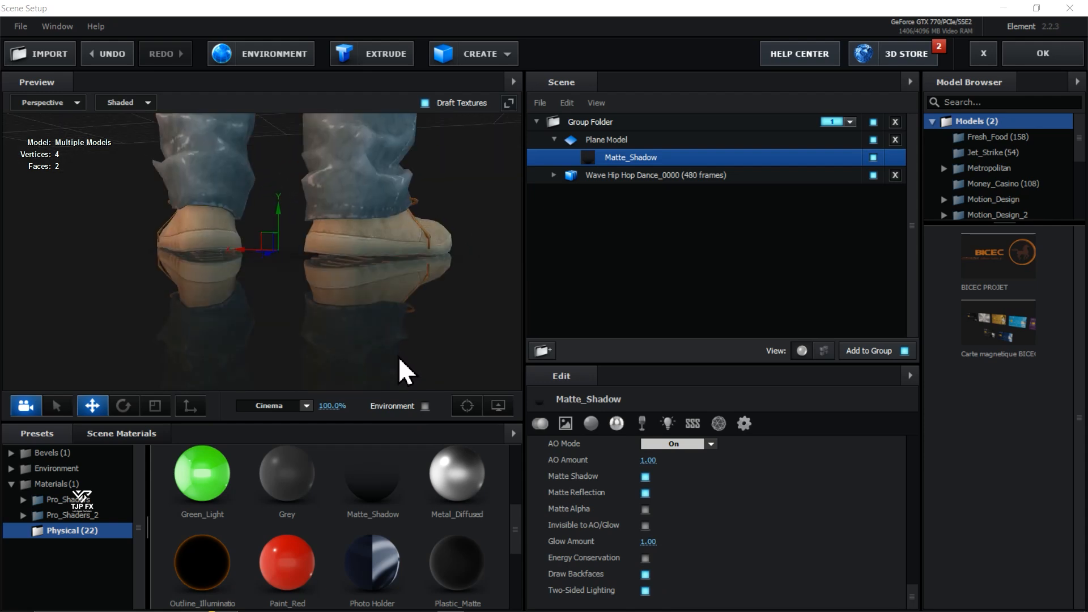
- Check the floor reflection from other angles and out to the full character, and accept the scene setup to return to After Effects
left_click_drag(380, 359, 303, 353)
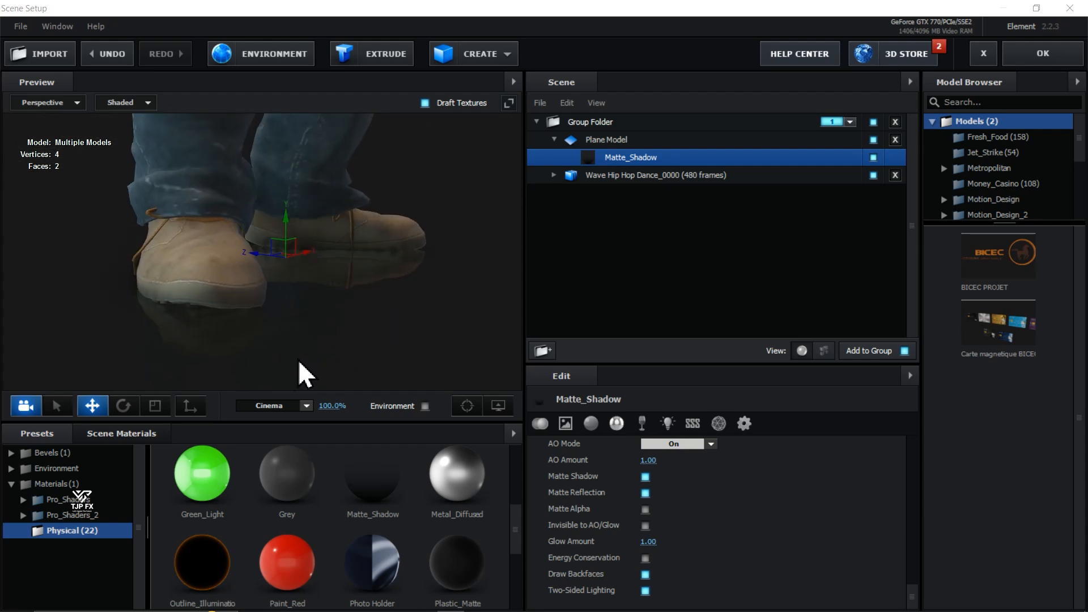
left_click_drag(328, 307, 311, 236)
scroll(339, 260, "down", 6)
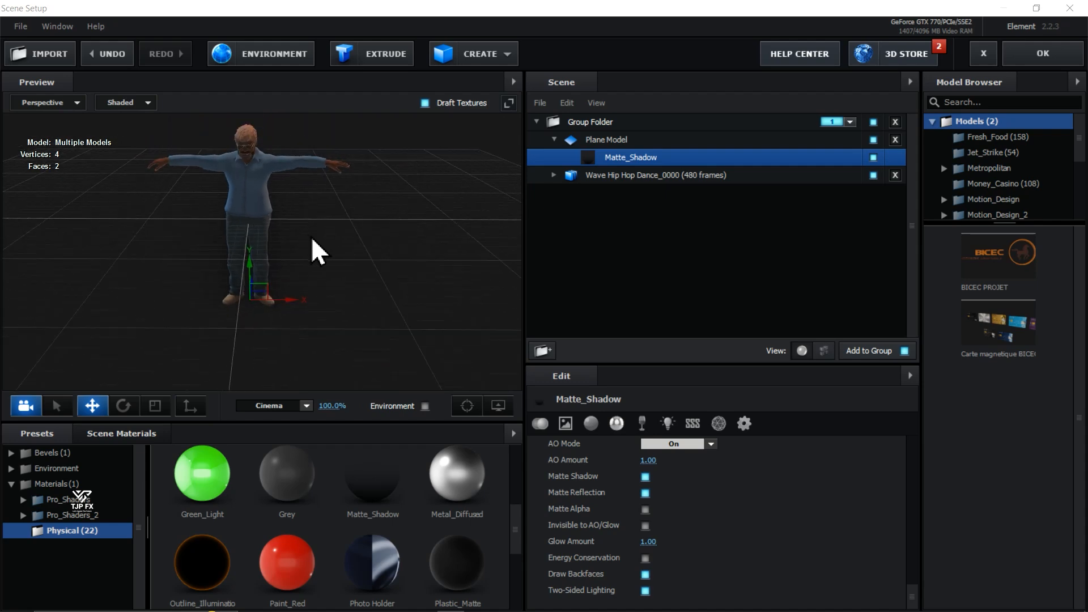
left_click(1028, 51)
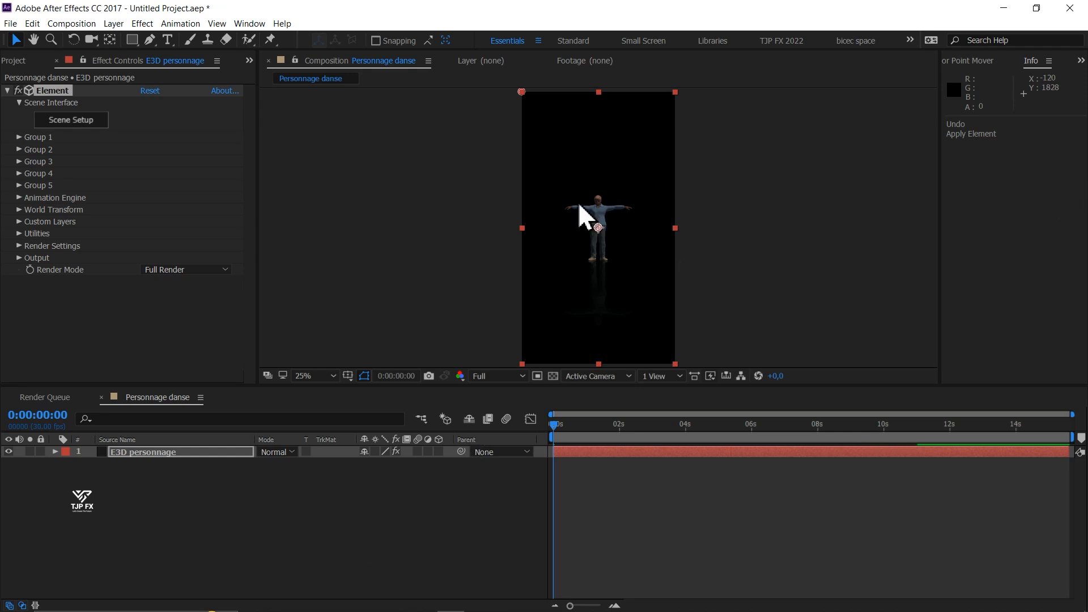
- Add a two-node camera with the 24mm preset to the Personnage danse composition
left_click(114, 24)
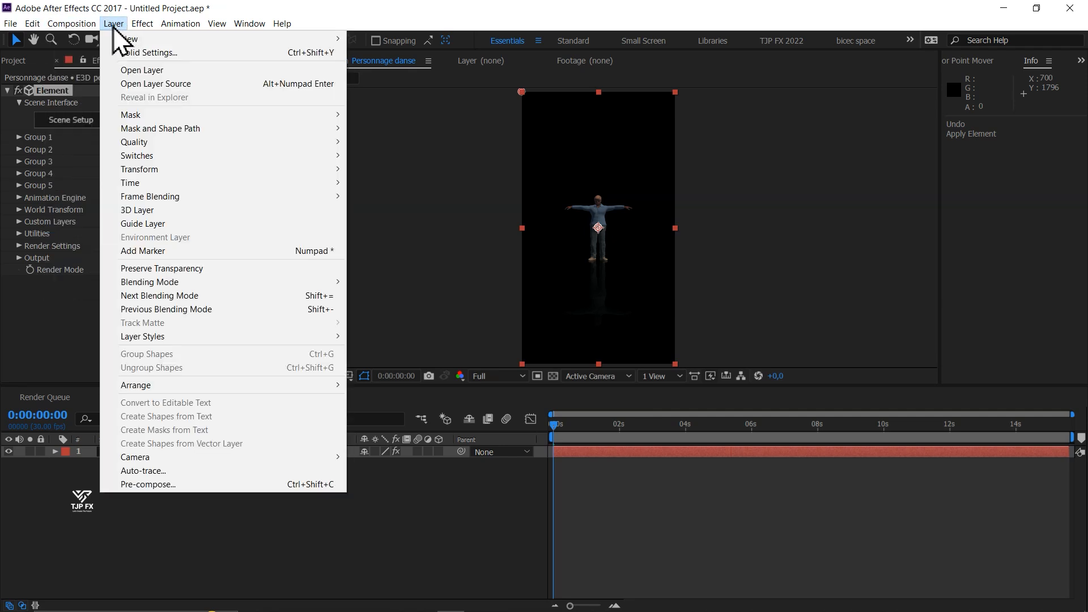
mouse_move(129, 40)
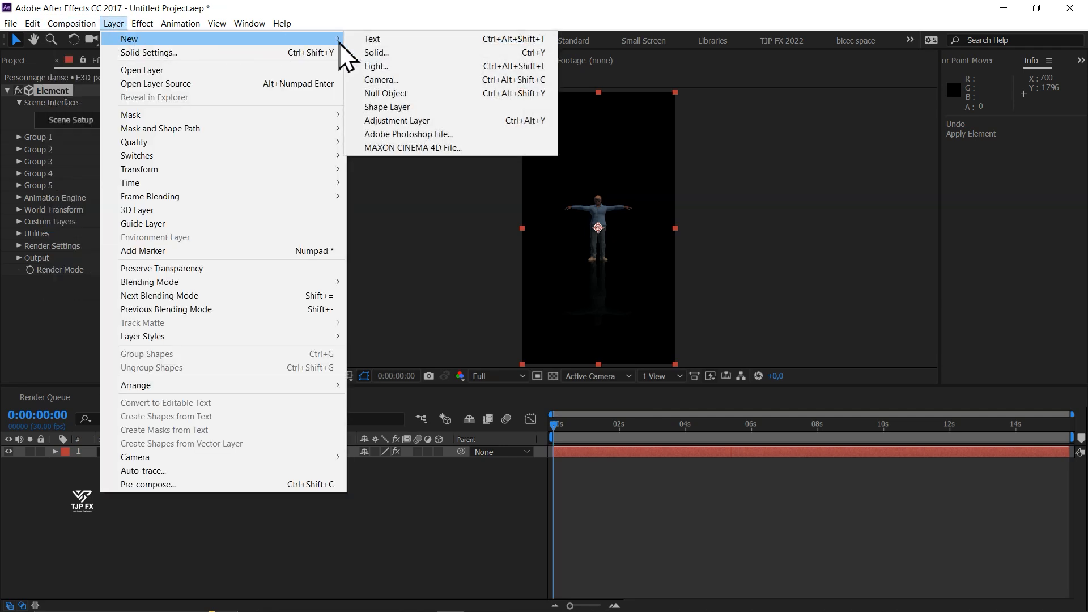
left_click(435, 82)
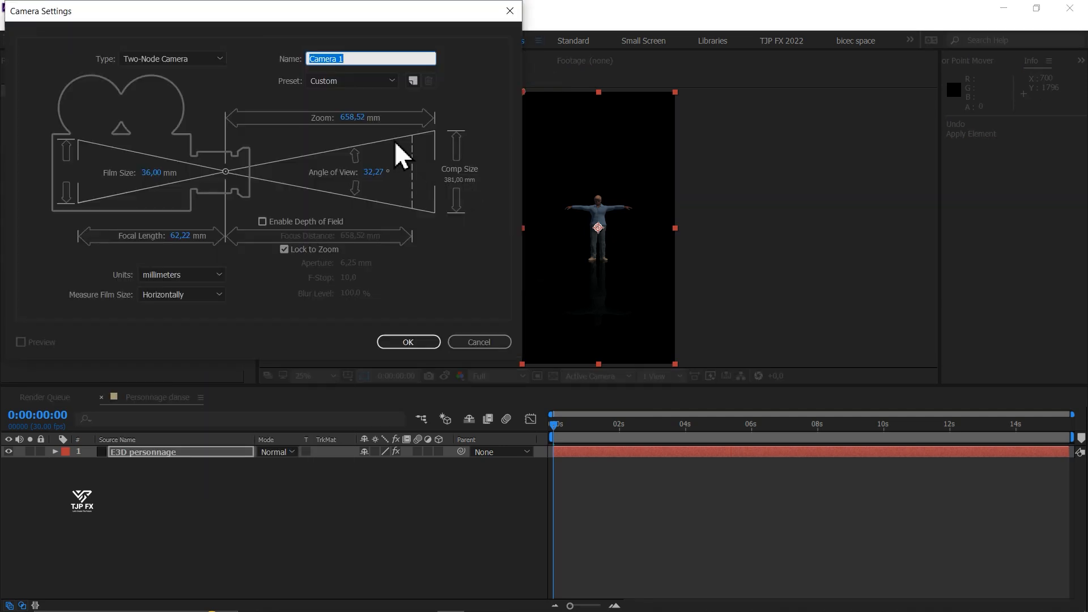
left_click(381, 91)
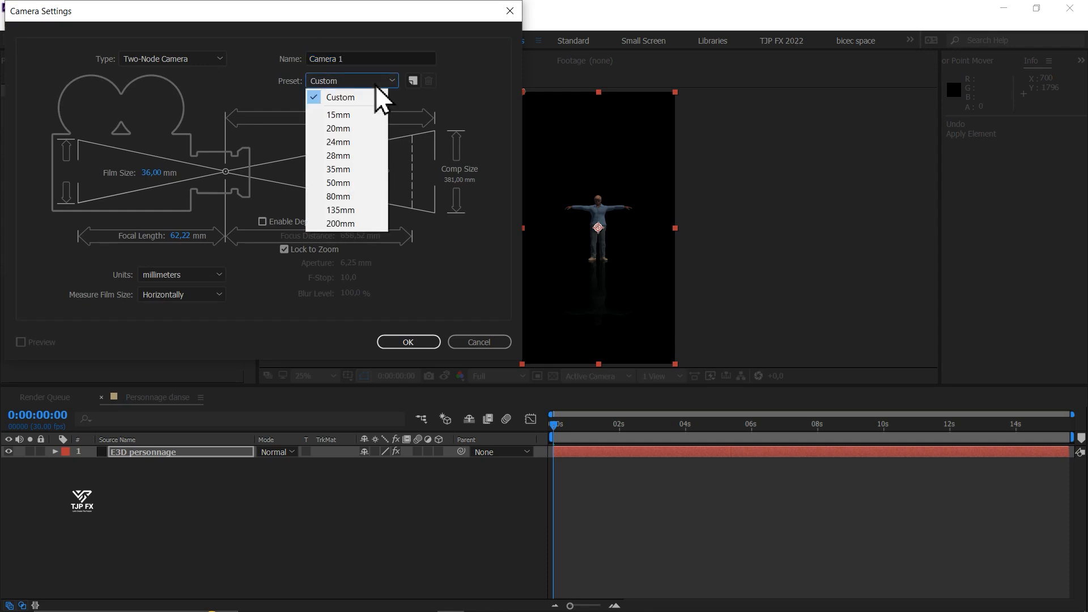
left_click(350, 147)
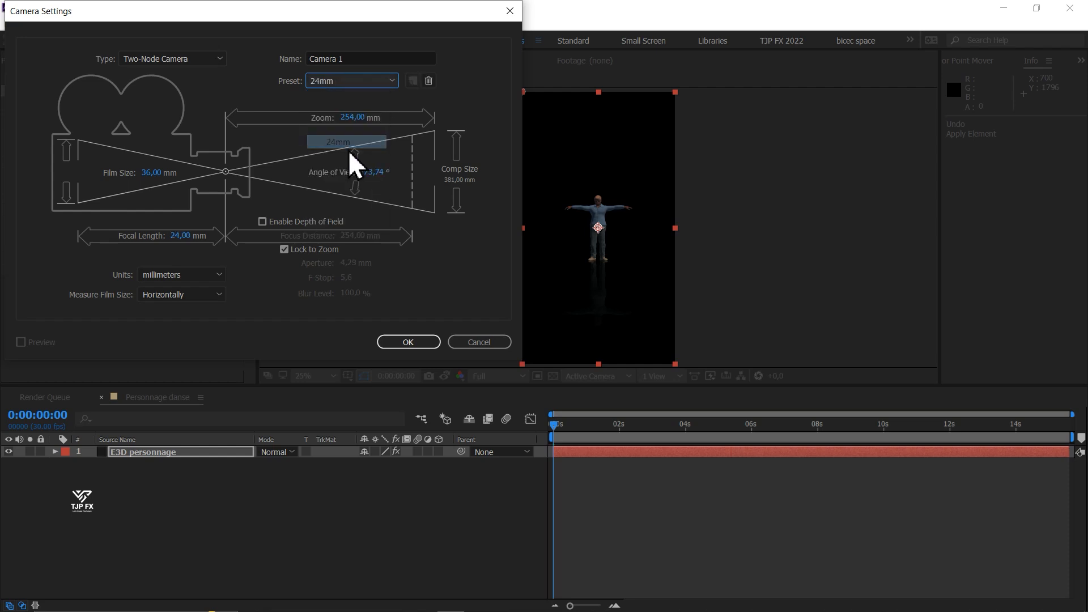
left_click(403, 343)
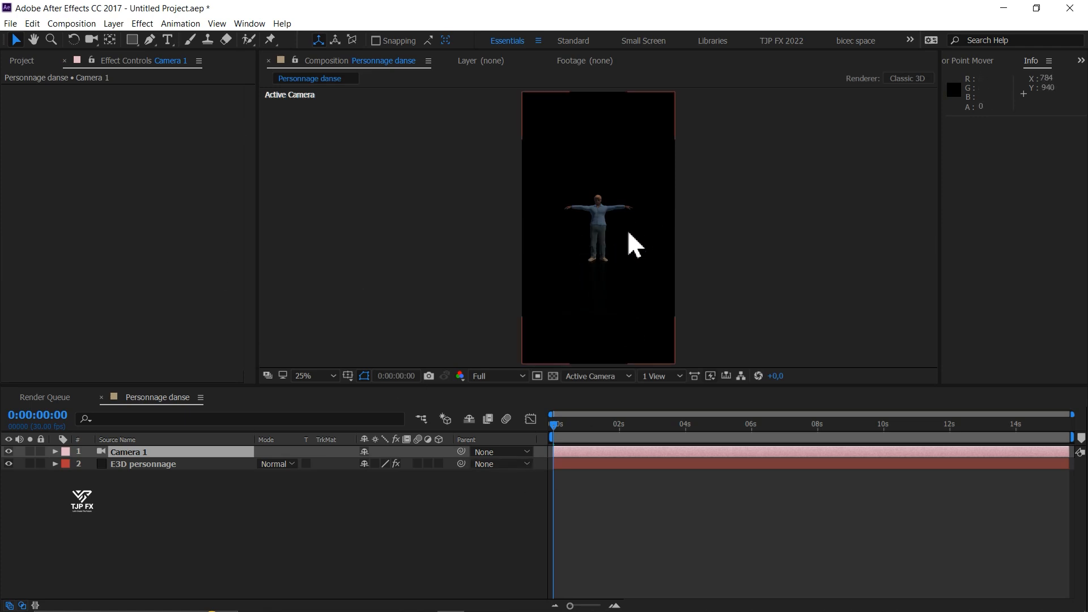
- Add a Parallel light to the composition with Casts Shadows enabled
left_click(117, 27)
mouse_move(126, 41)
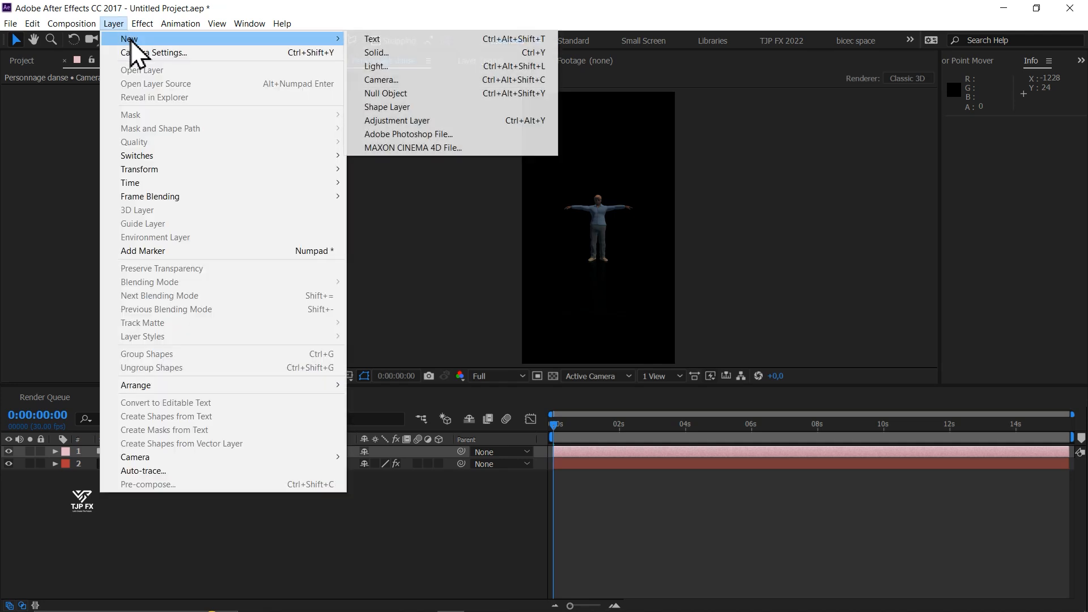
left_click(375, 67)
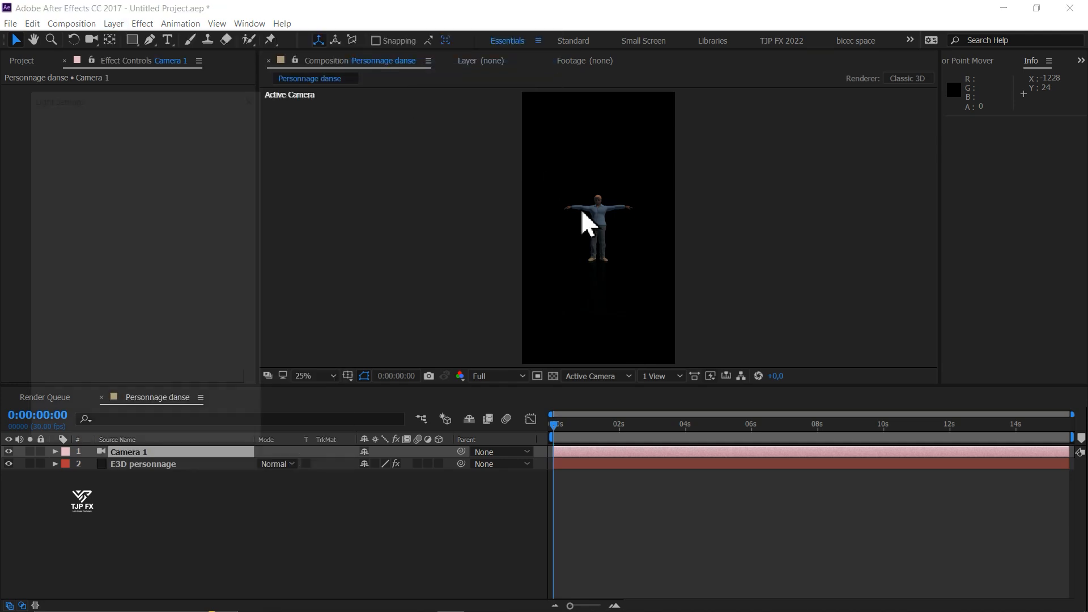
left_click(181, 157)
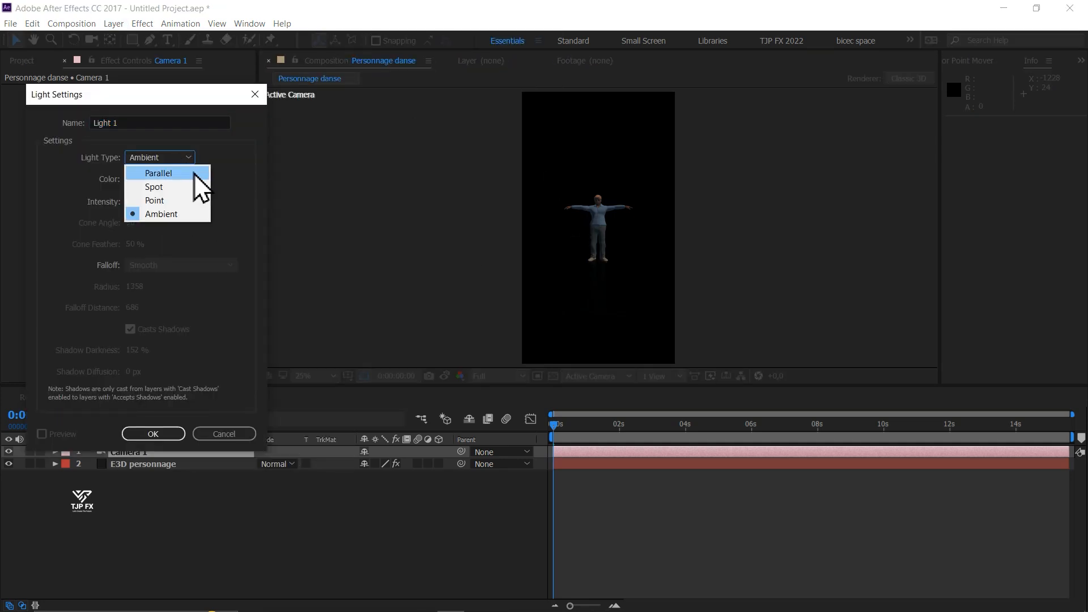
left_click(173, 174)
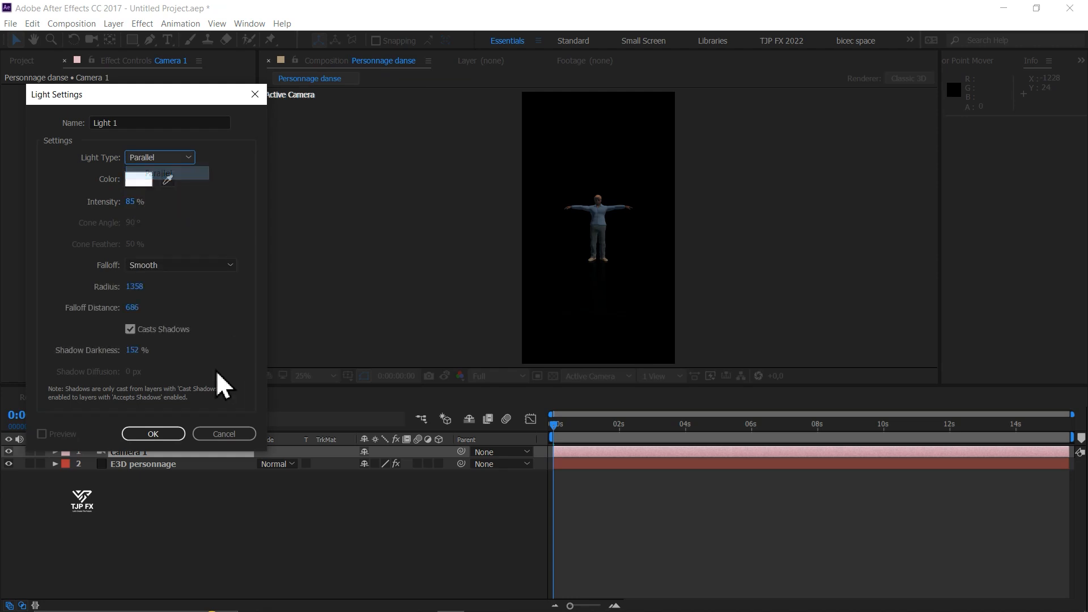
left_click(168, 435)
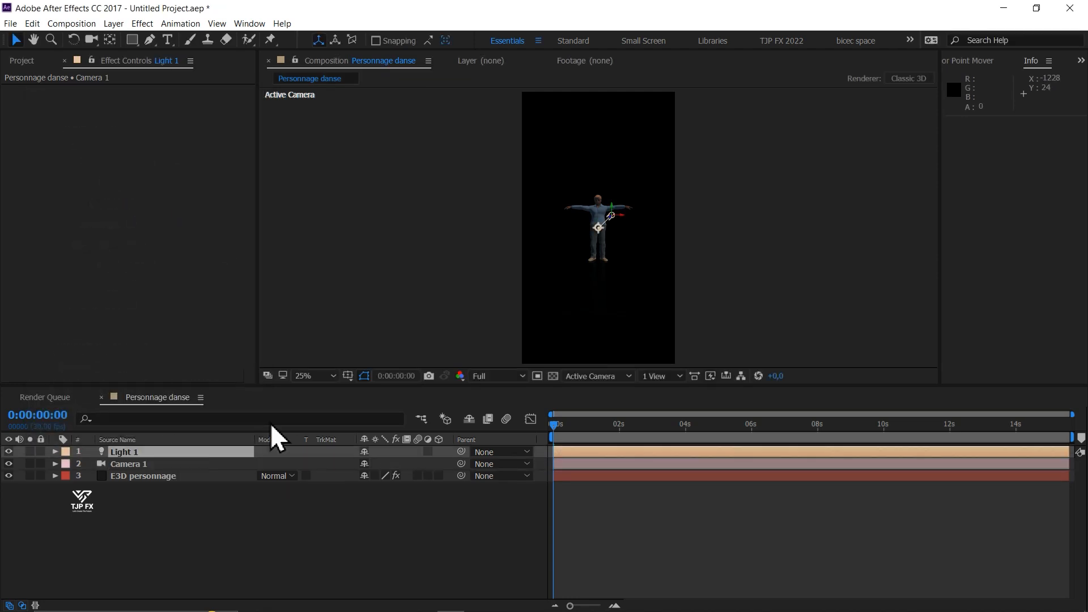
- Move Light 1 above and left of the character to about 292, 641, -442, aiming its point of interest at about 478, 848, -67
key("period")
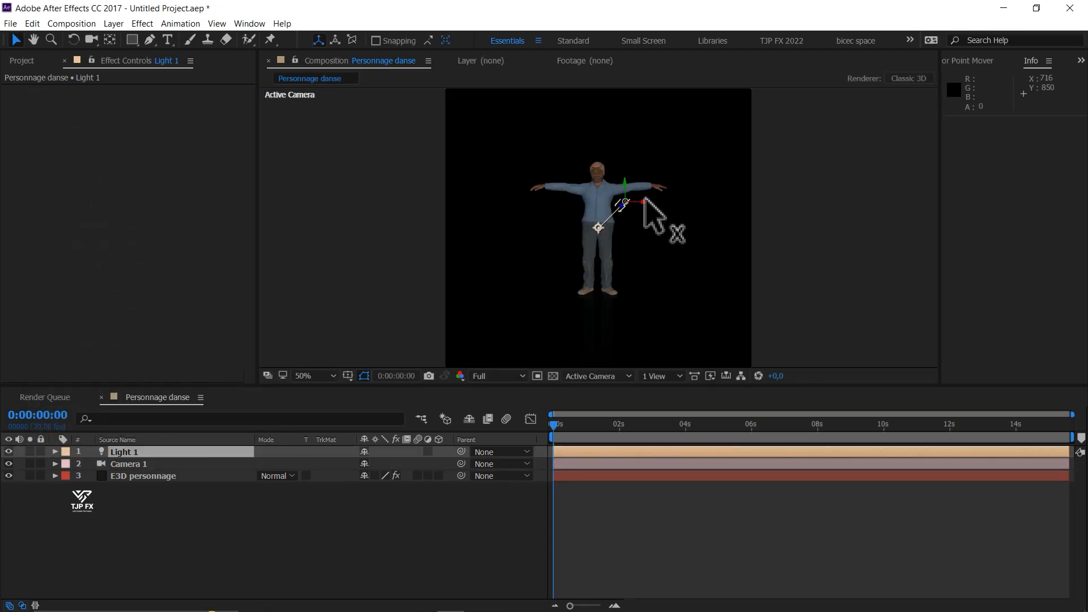
left_click_drag(641, 201, 508, 190)
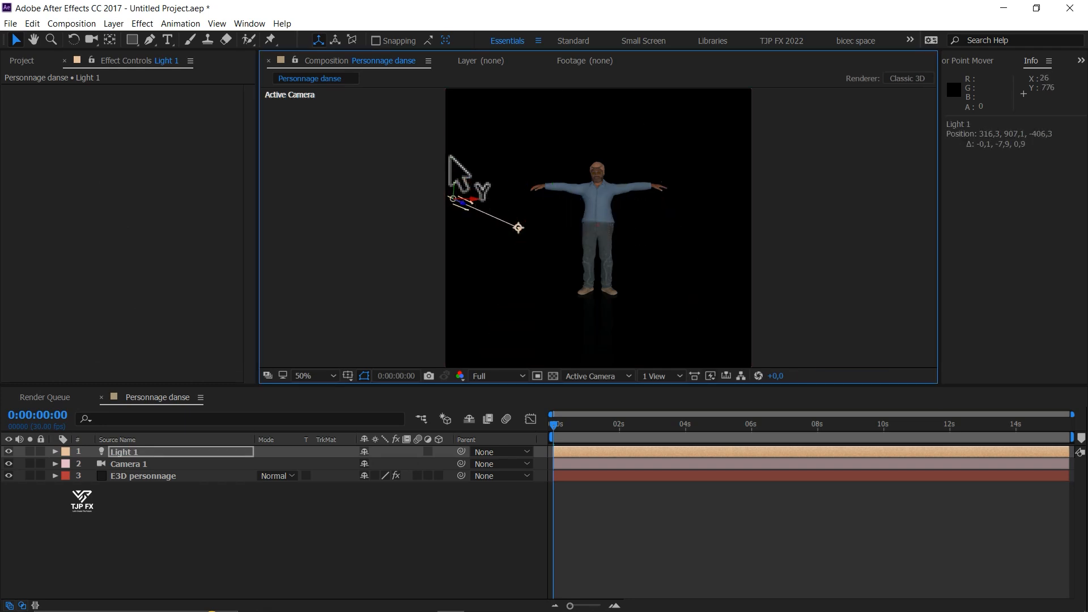
left_click_drag(452, 170, 449, 102)
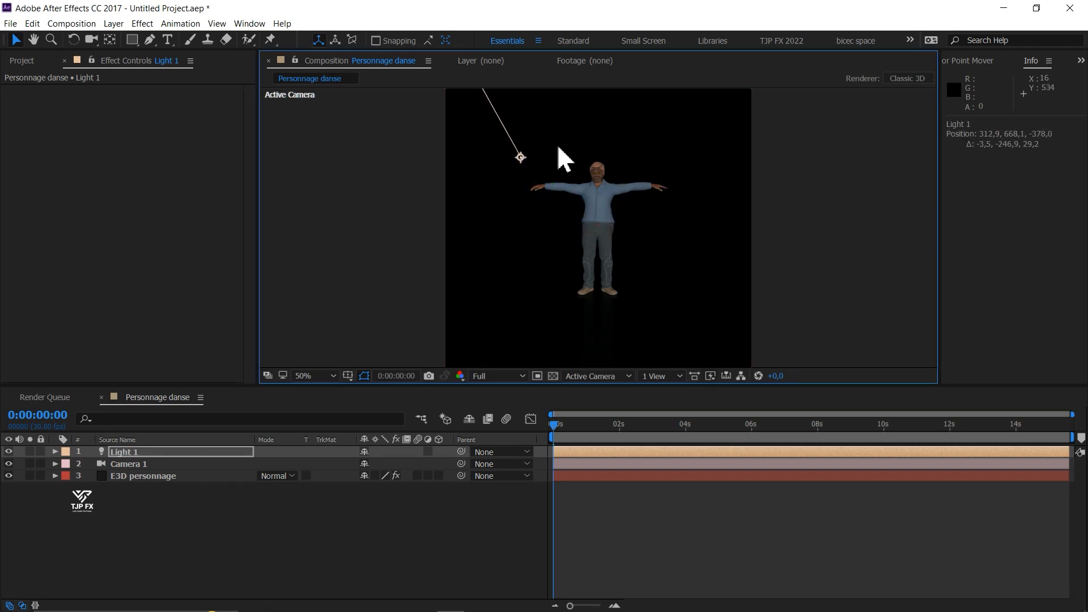
left_click_drag(522, 162, 581, 230)
left_click_drag(498, 141, 492, 138)
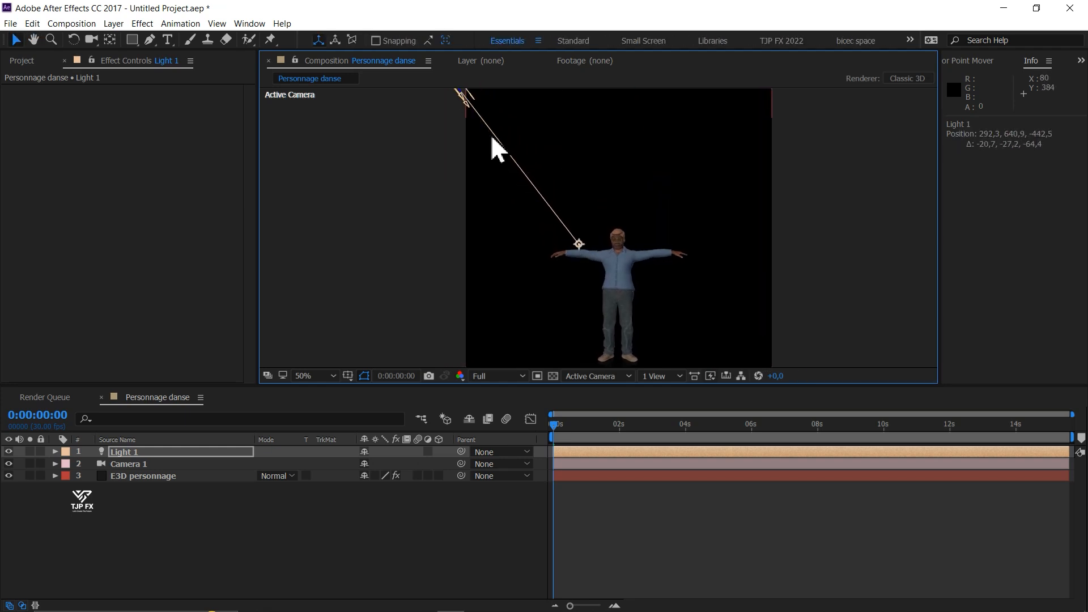
left_click_drag(581, 248, 607, 274)
scroll(617, 295, "up", 2)
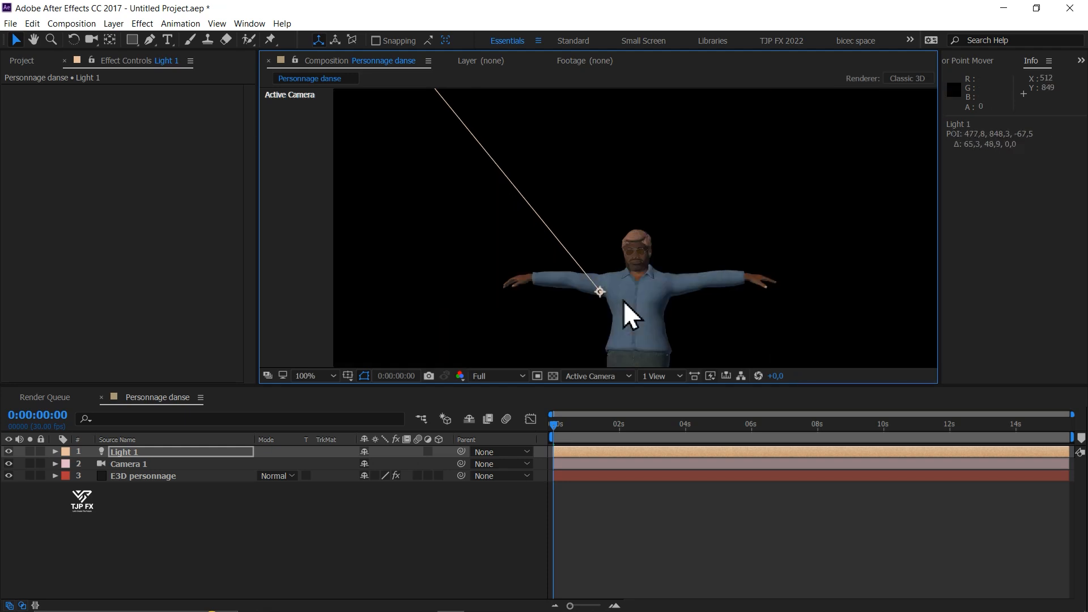
left_click_drag(641, 176, 617, 192)
scroll(617, 194, "down", 2)
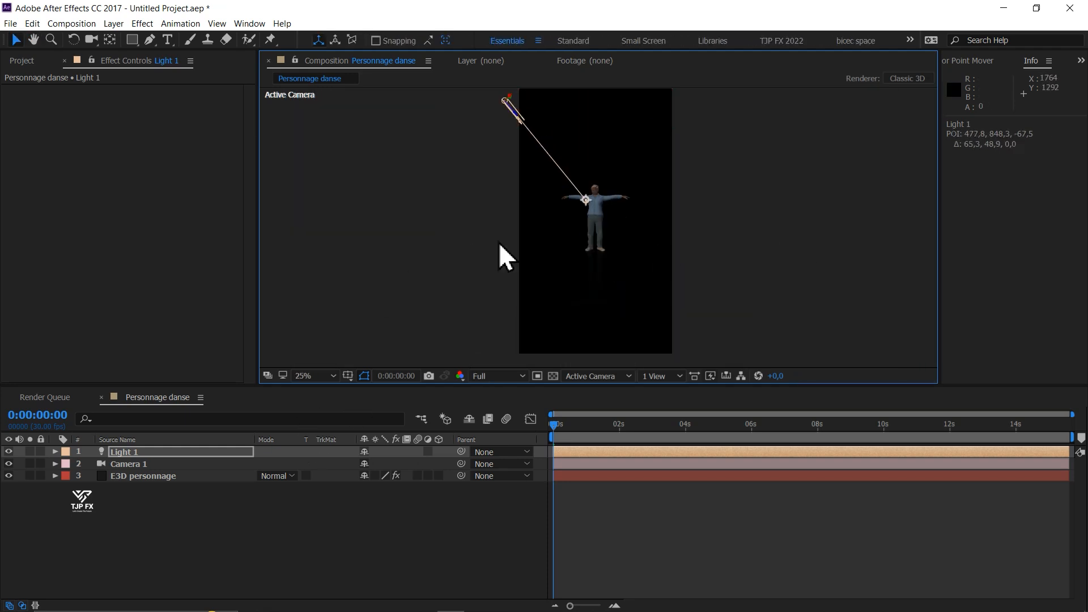
left_click(331, 512)
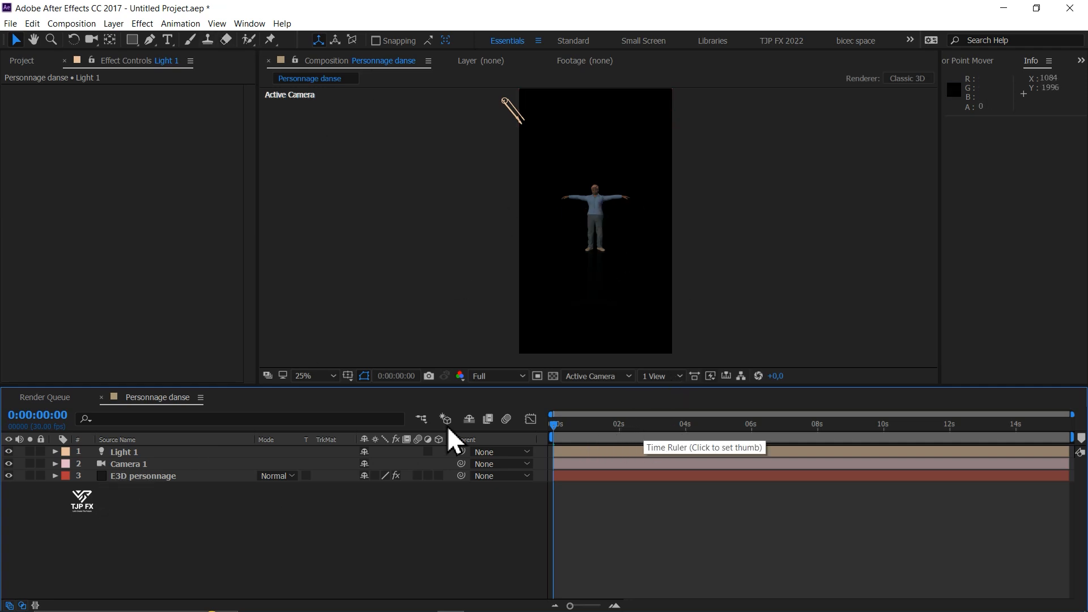
- Try shifting Camera 1 with the Track XY Camera Tool, and undo the camera adjustment
left_click(90, 41)
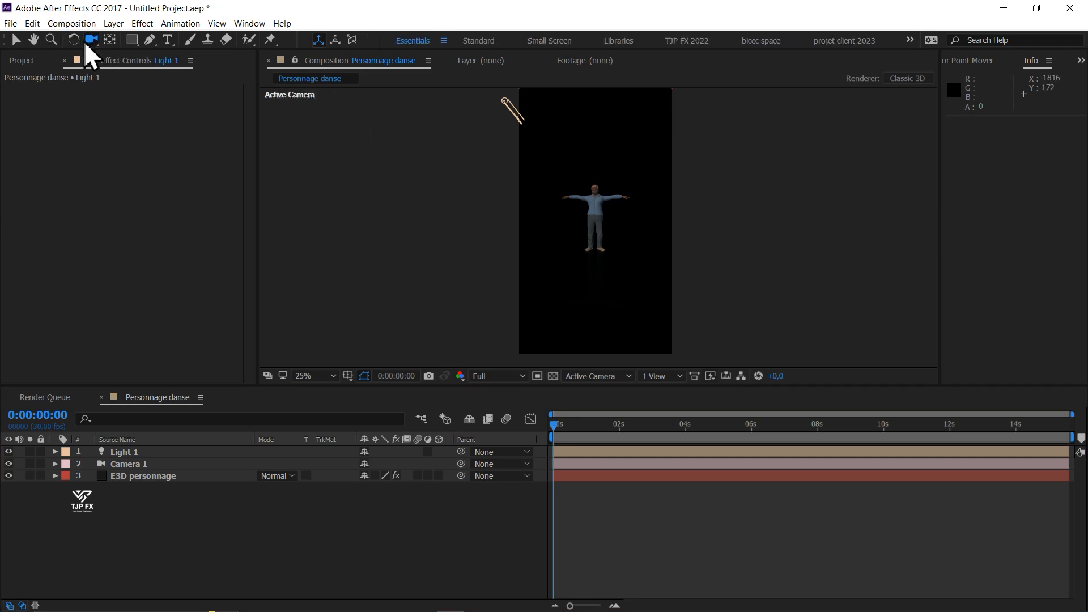
left_click_drag(86, 46, 156, 71)
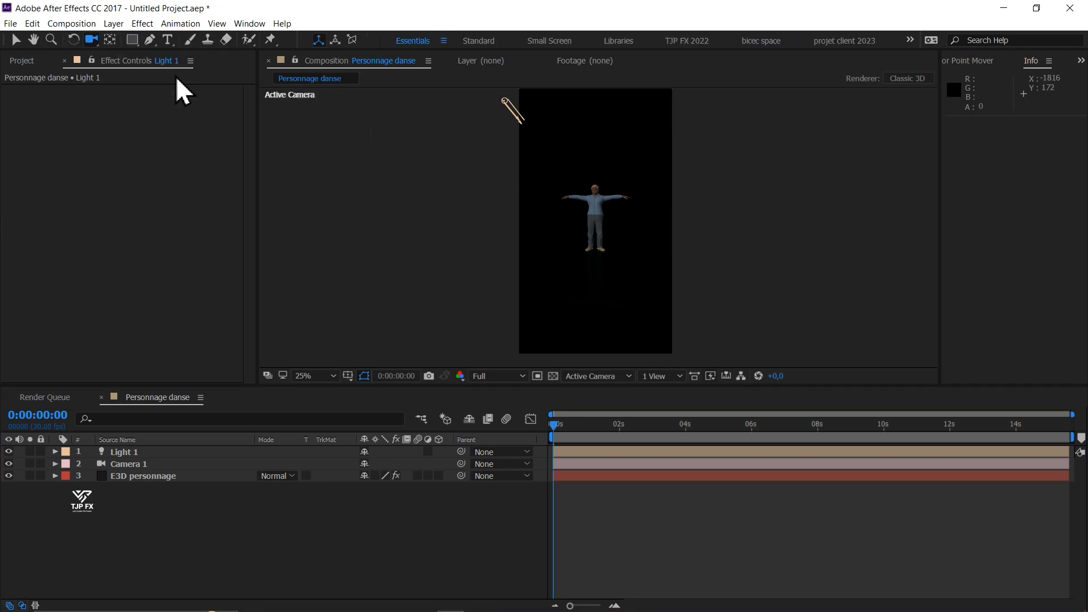
left_click_drag(613, 236, 607, 204)
key("ctrl+z")
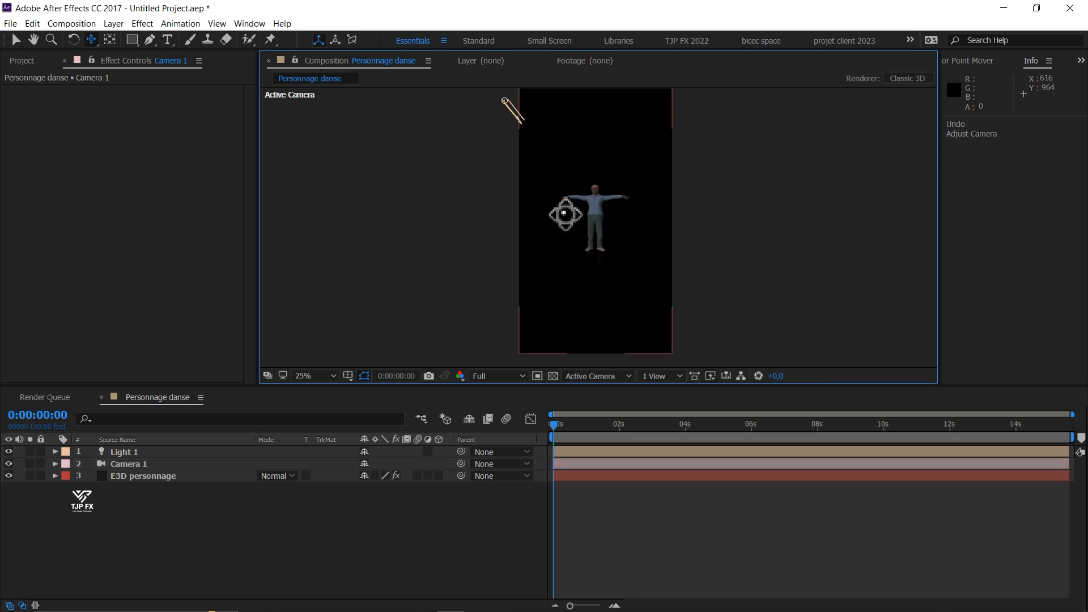
- Bring Camera 1 closer to the character with the Track Z Camera Tool, to a Z position of about -648
left_click(90, 39)
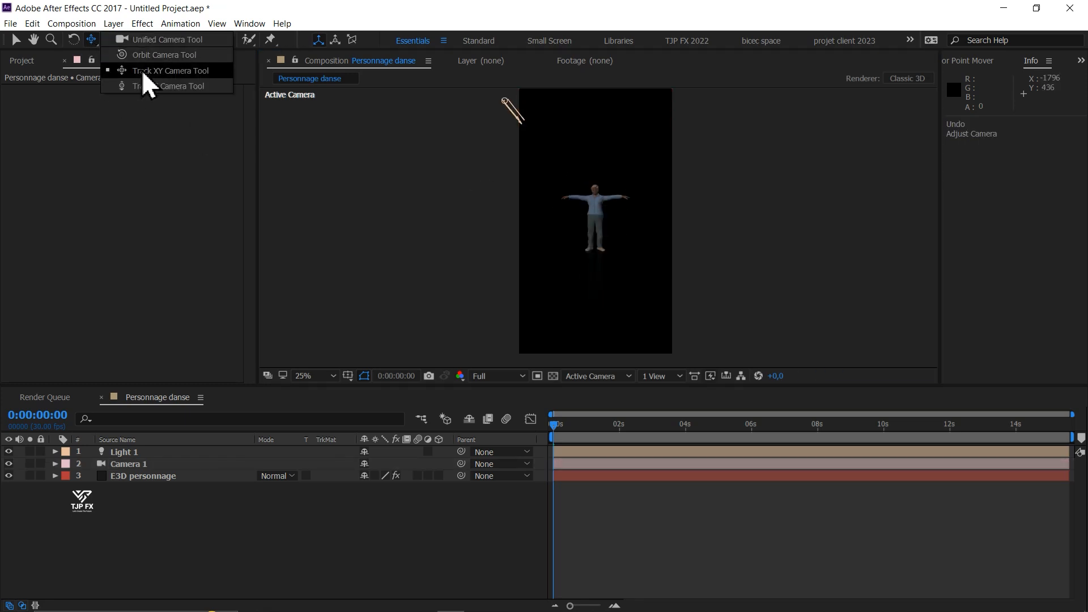
left_click(148, 86)
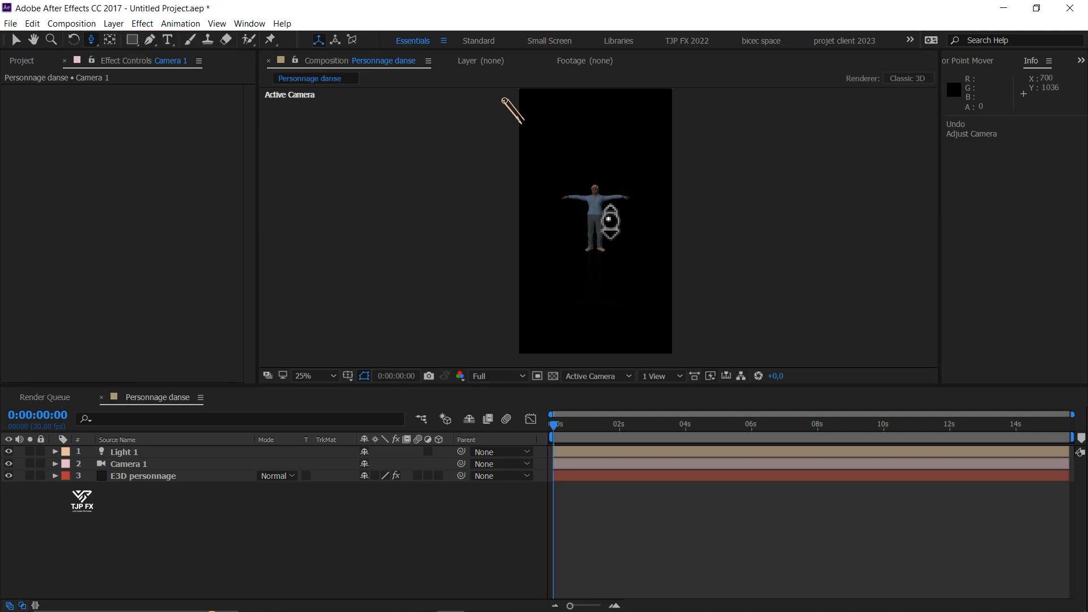
left_click_drag(619, 225, 578, 344)
key("v")
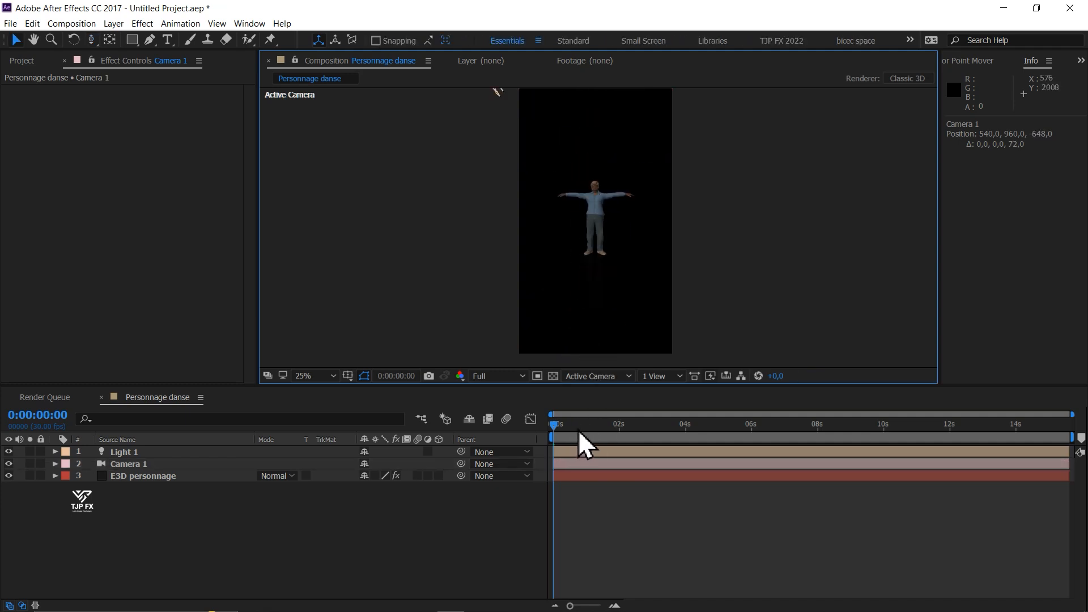
- Go to the dance pose at 0:00:01:12 and set the composition preview resolution to Quarter
left_click_drag(580, 429, 599, 433)
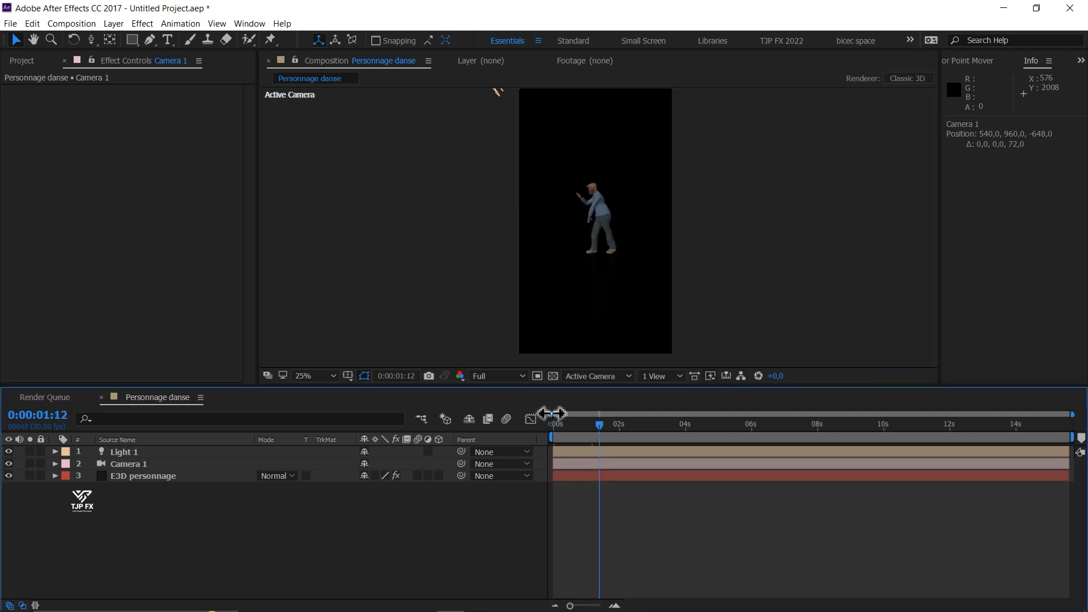
left_click(515, 375)
left_click(501, 450)
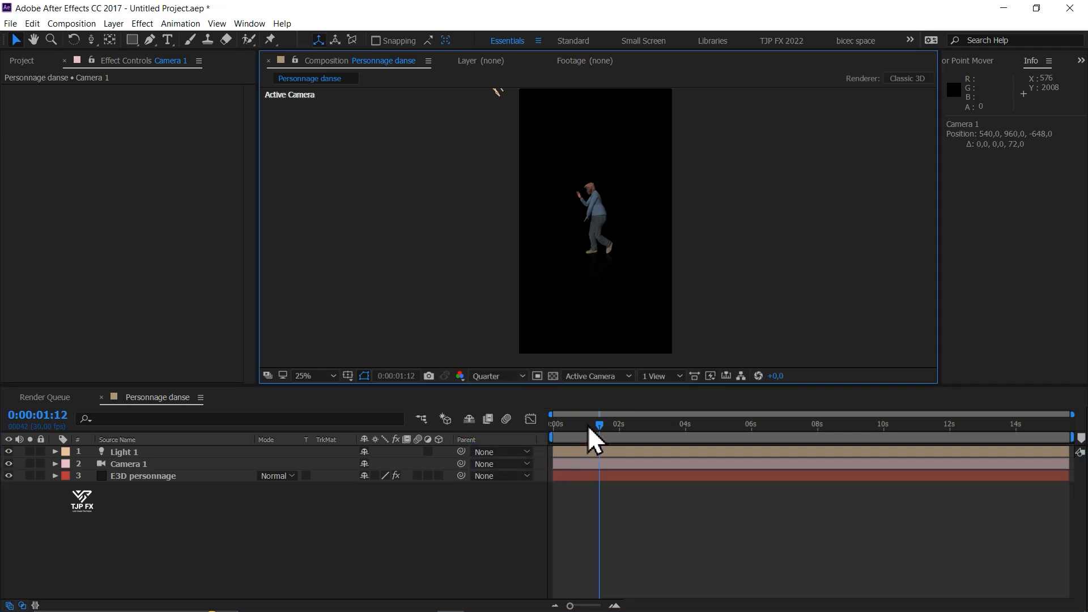
- Preview the dance animation from frame 0:00:00:01 and stop the playback at 0:00:01:07
left_click_drag(589, 430, 555, 426)
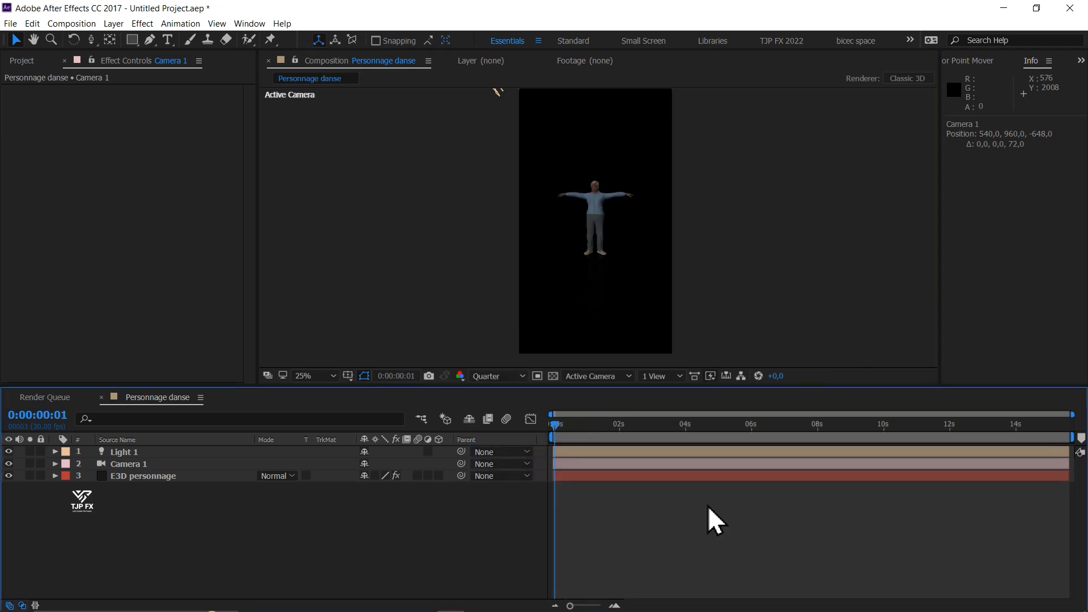
key("space")
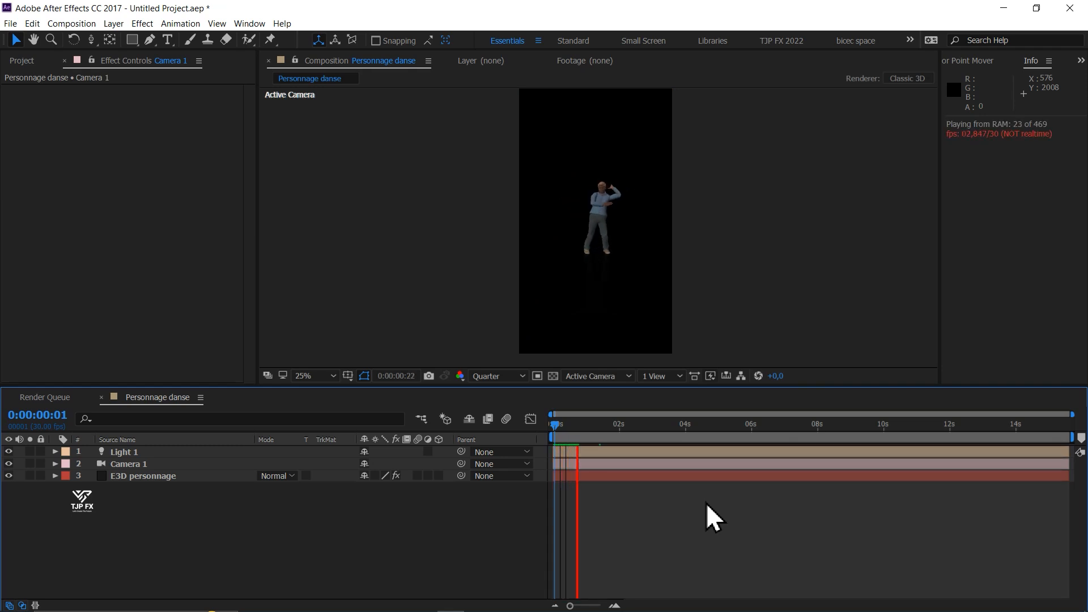
key("space")
- Bring Camera 1 closer to the character, to a Z position of about -295, and check the framing of the dance at 0:00:06:13
key("c")
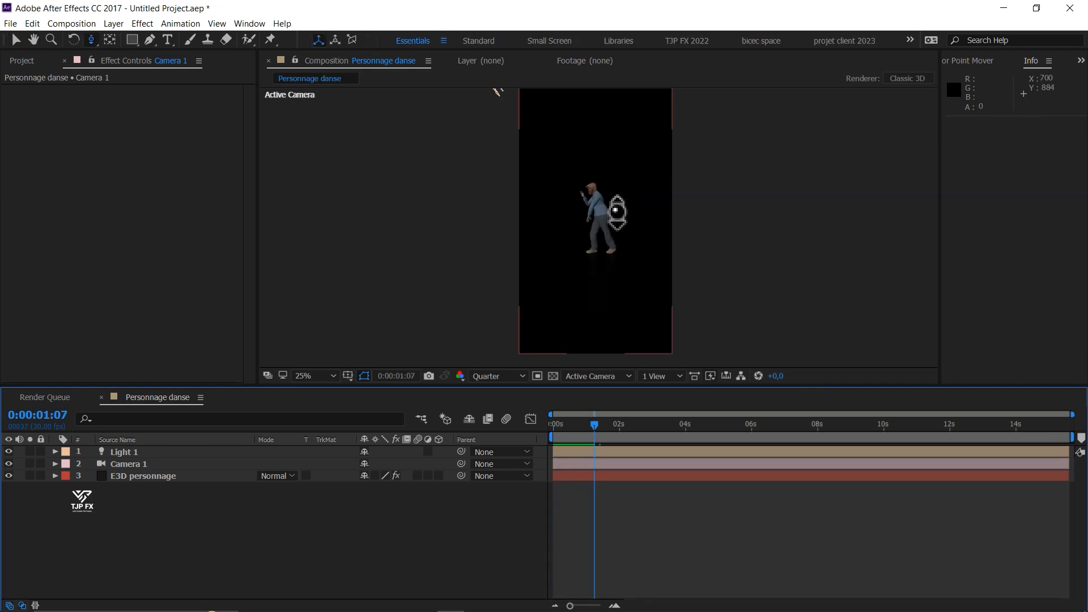
left_click_drag(616, 213, 614, 187)
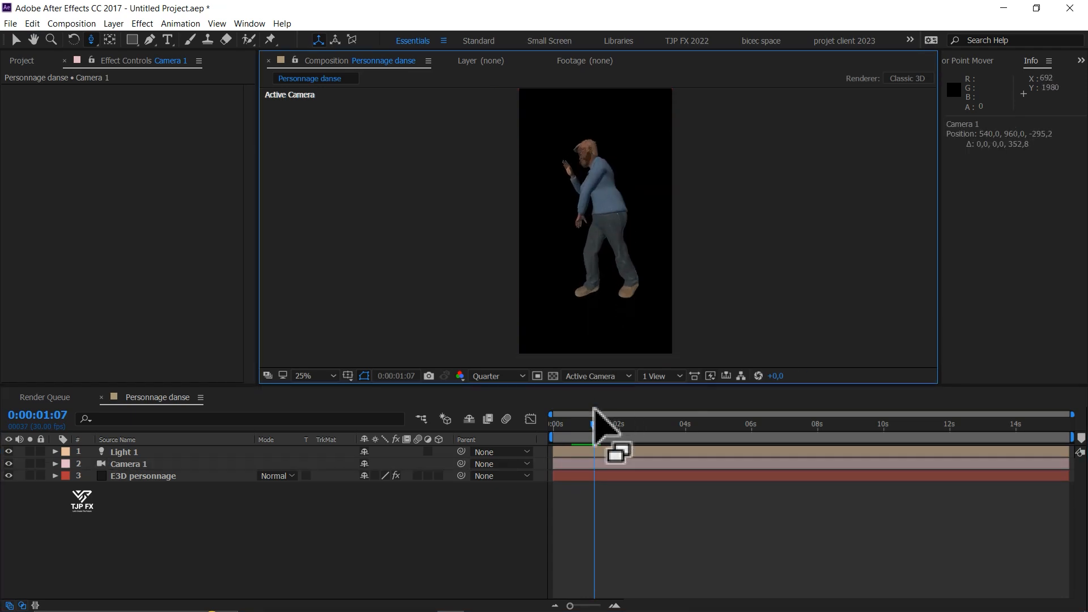
left_click_drag(613, 425, 764, 435)
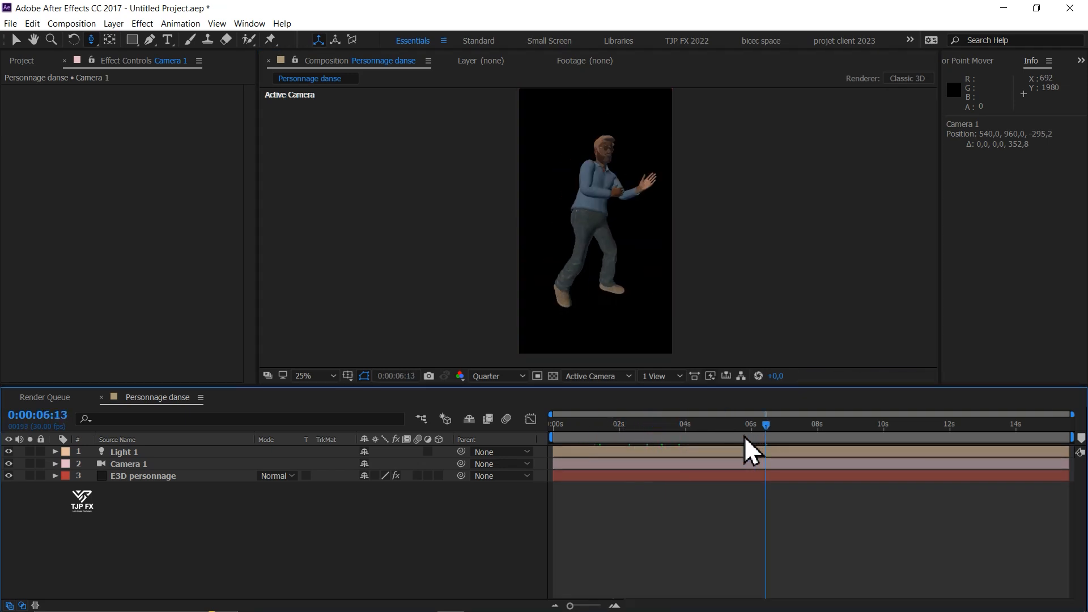
key("v")
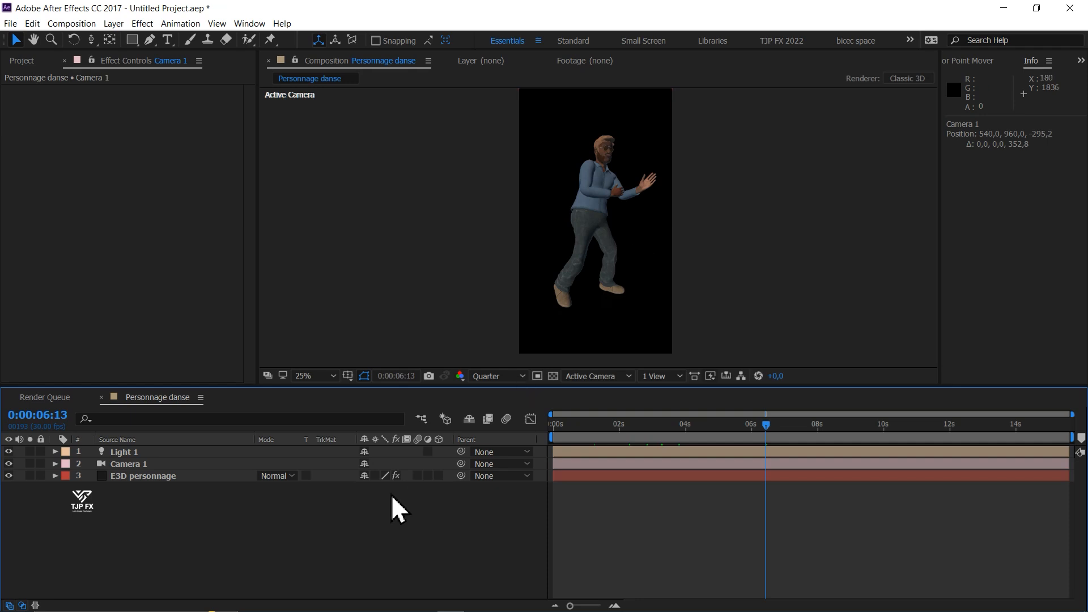
- Create a 1080 x 1920 px solid named BG and place it below the E3D personnage layer
key("ctrl+y")
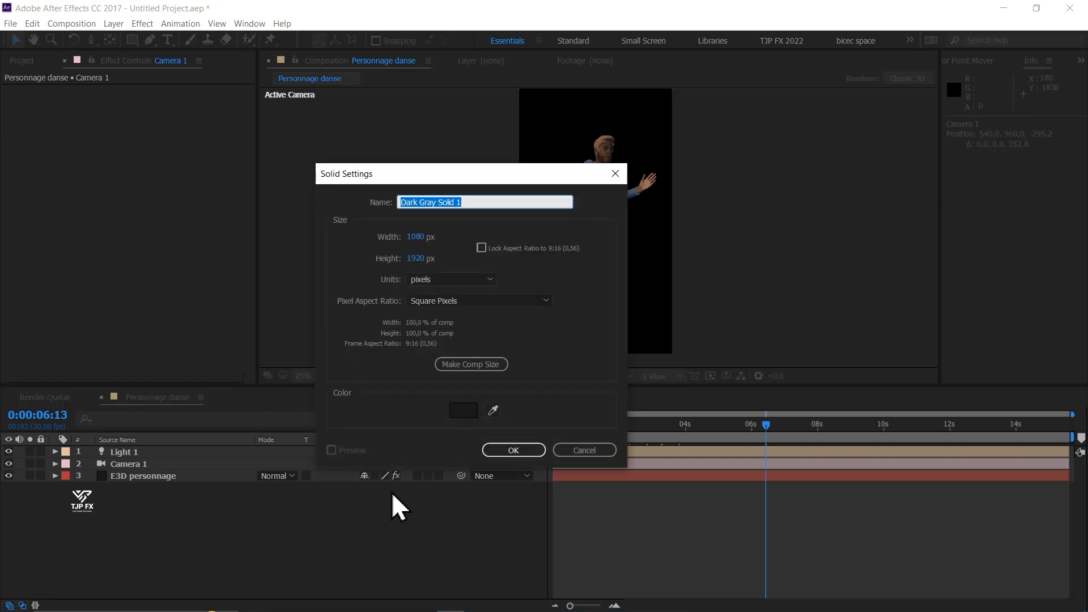
type("BG")
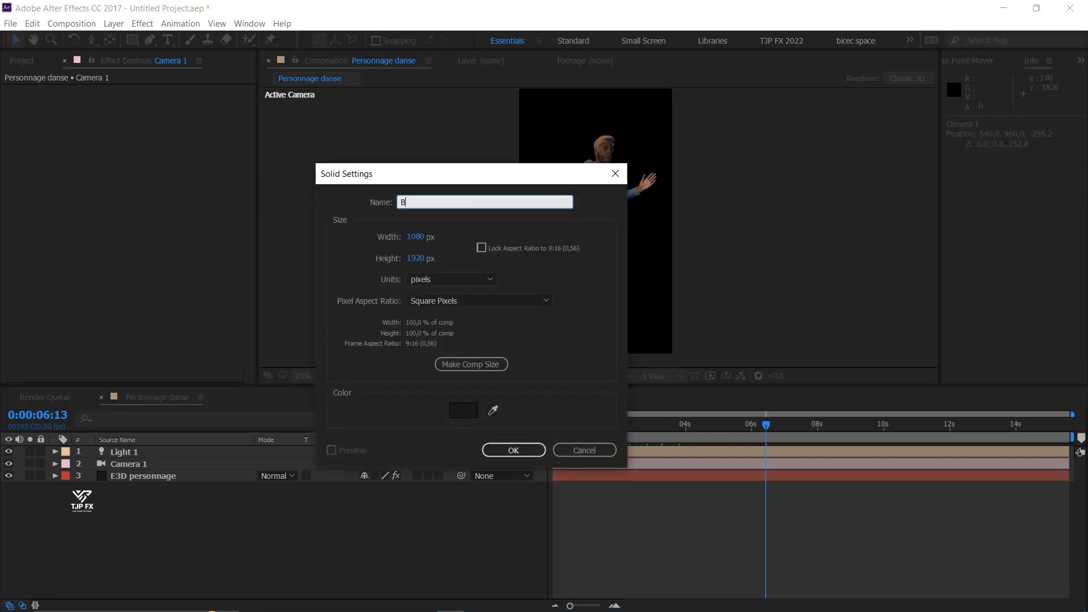
left_click(512, 451)
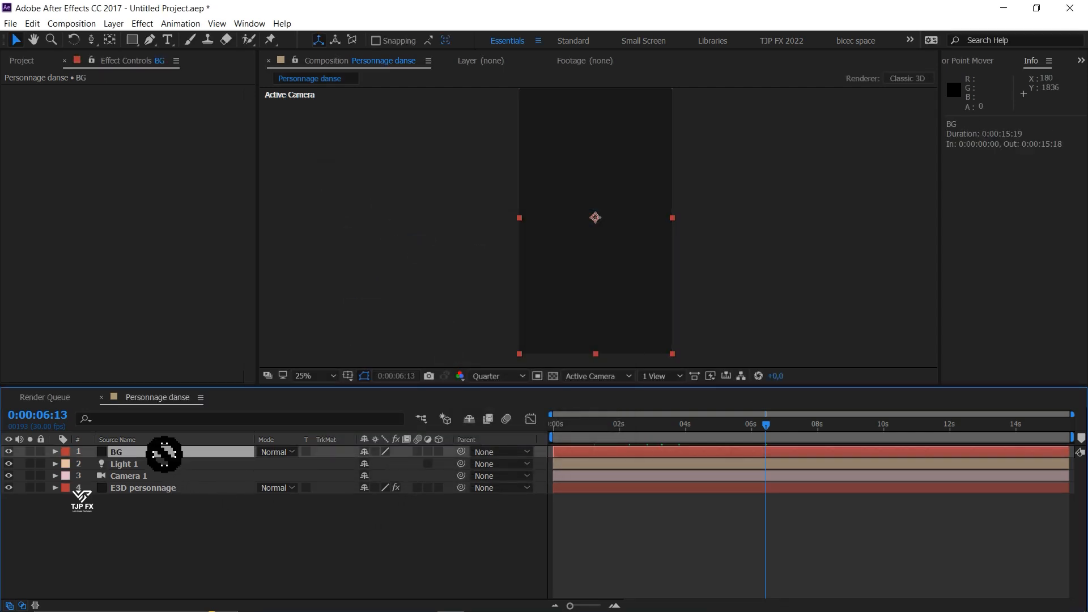
left_click_drag(164, 453, 160, 502)
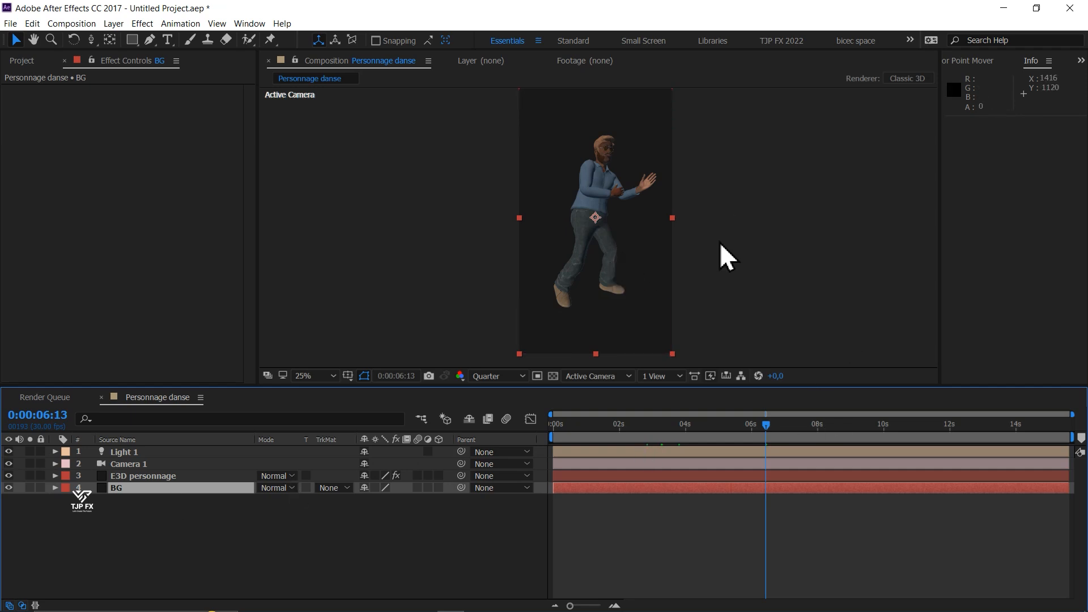
- Apply the Gradient Ramp effect to the BG layer and swap its start and end colors
key("ctrl+space")
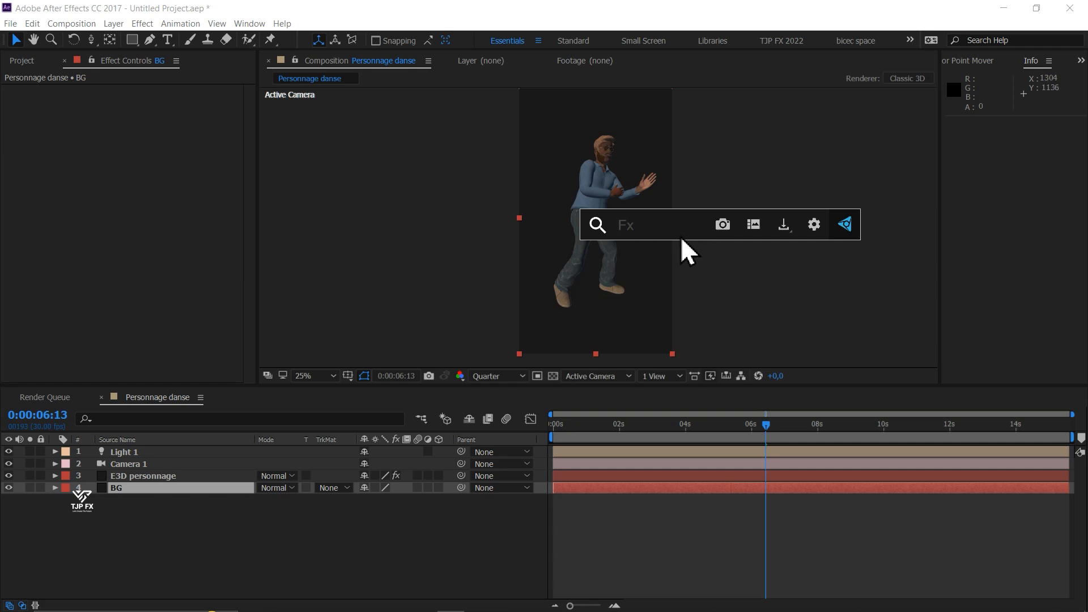
type("gran")
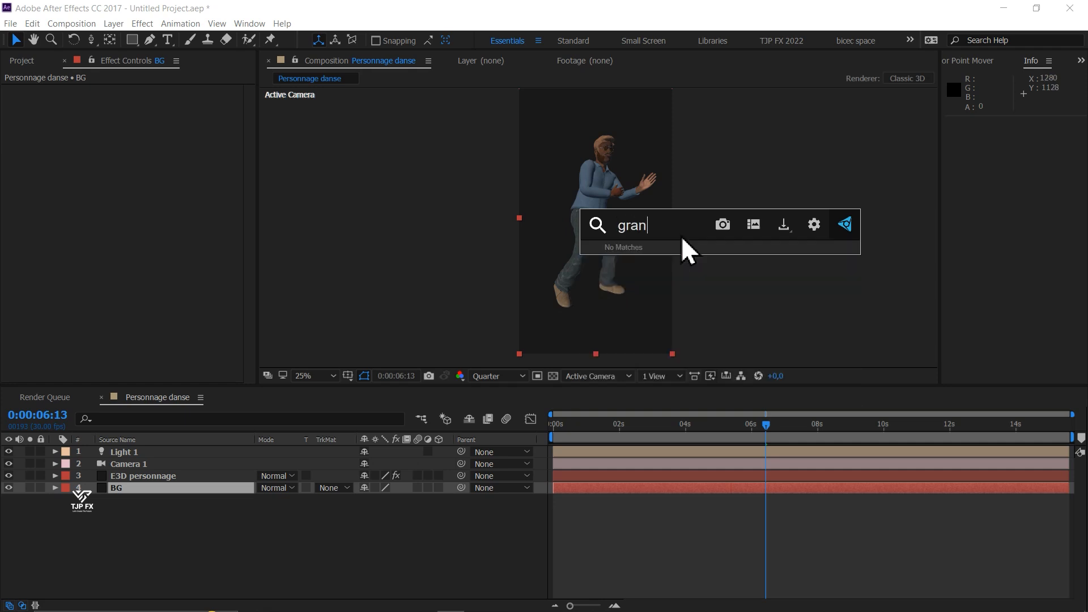
key("BackSpace")
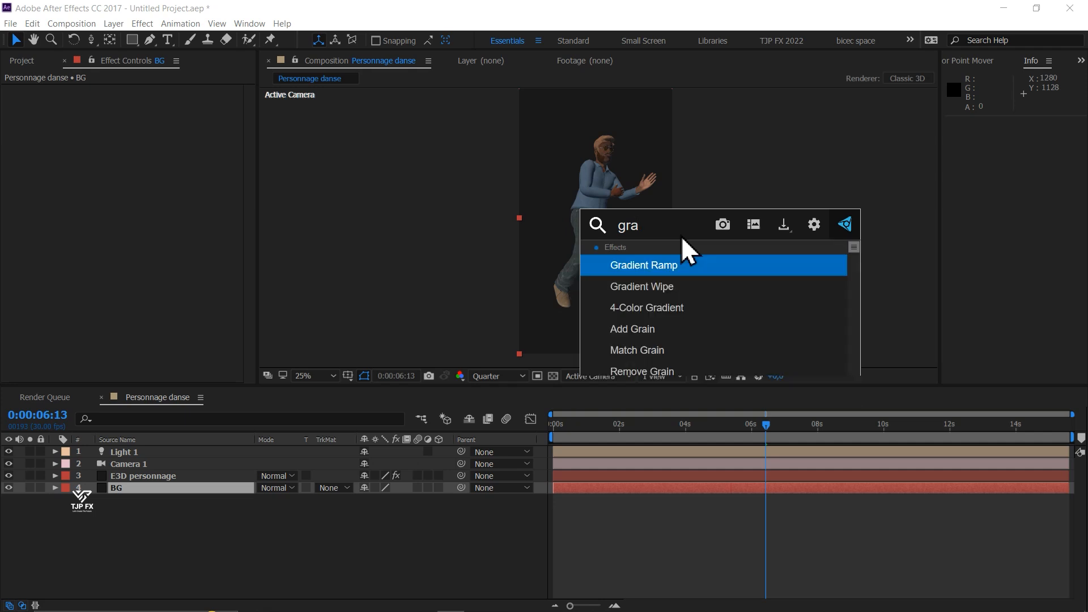
type("d")
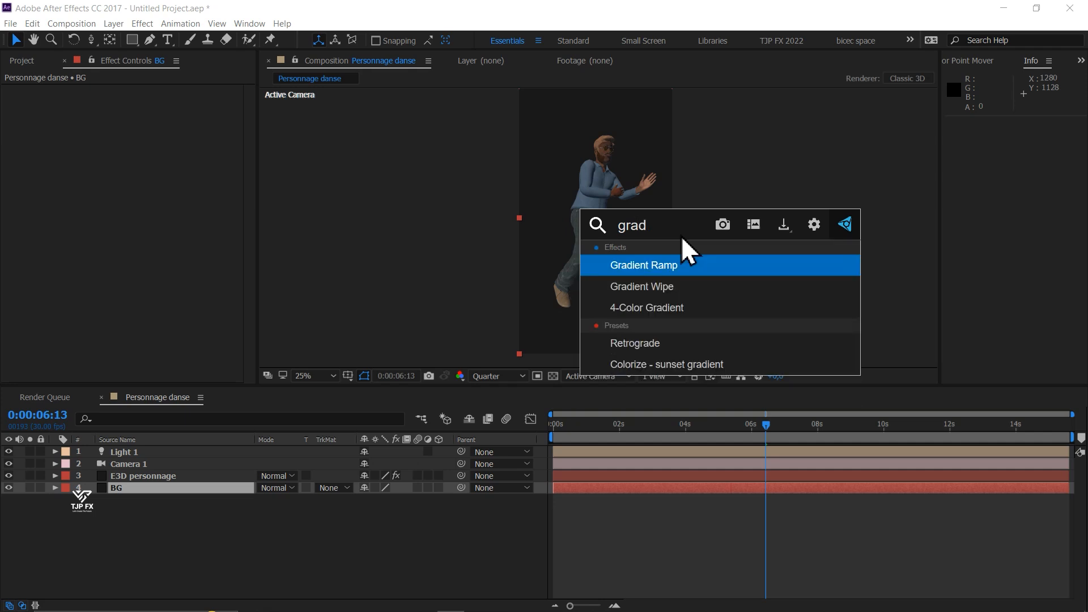
left_click(655, 269)
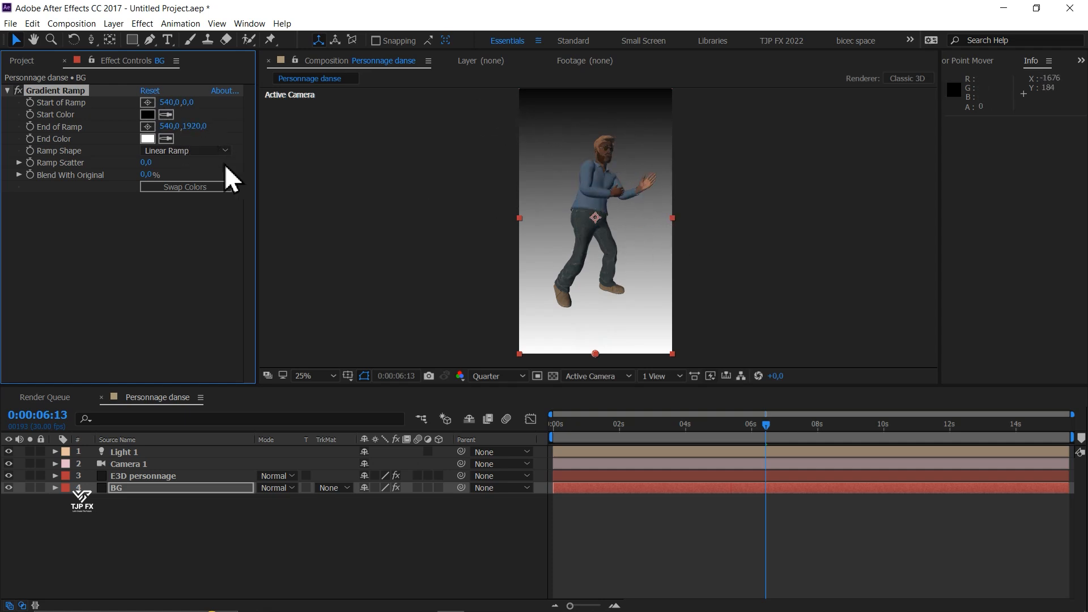
left_click(216, 186)
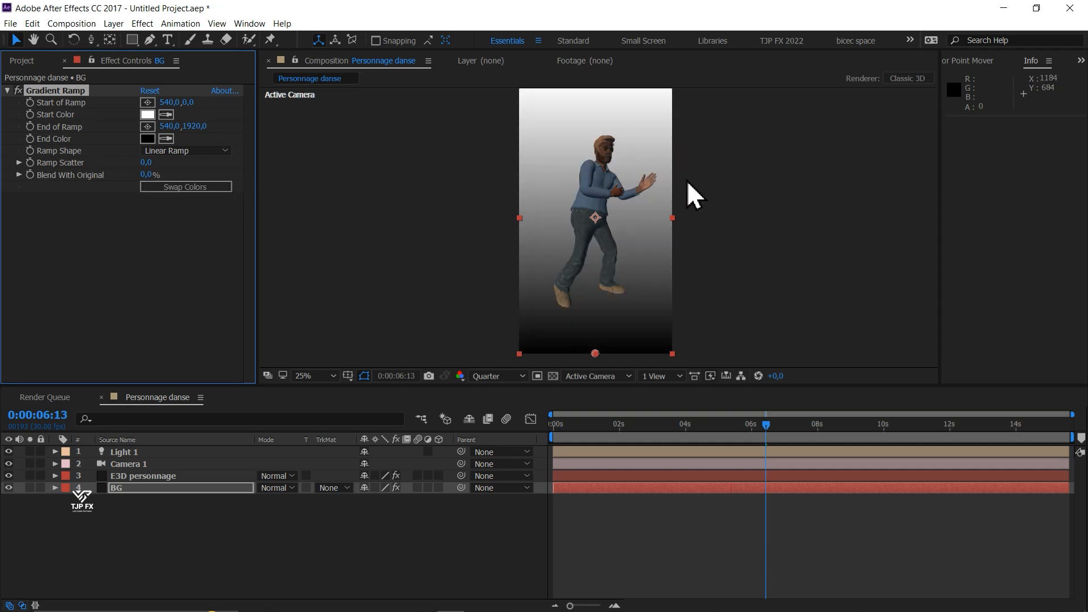
- Make the BG gradient diagonal, with the end of the ramp at about 1860, 2160 and the start at about -668, -776
key("comma")
left_click_drag(596, 291, 690, 307)
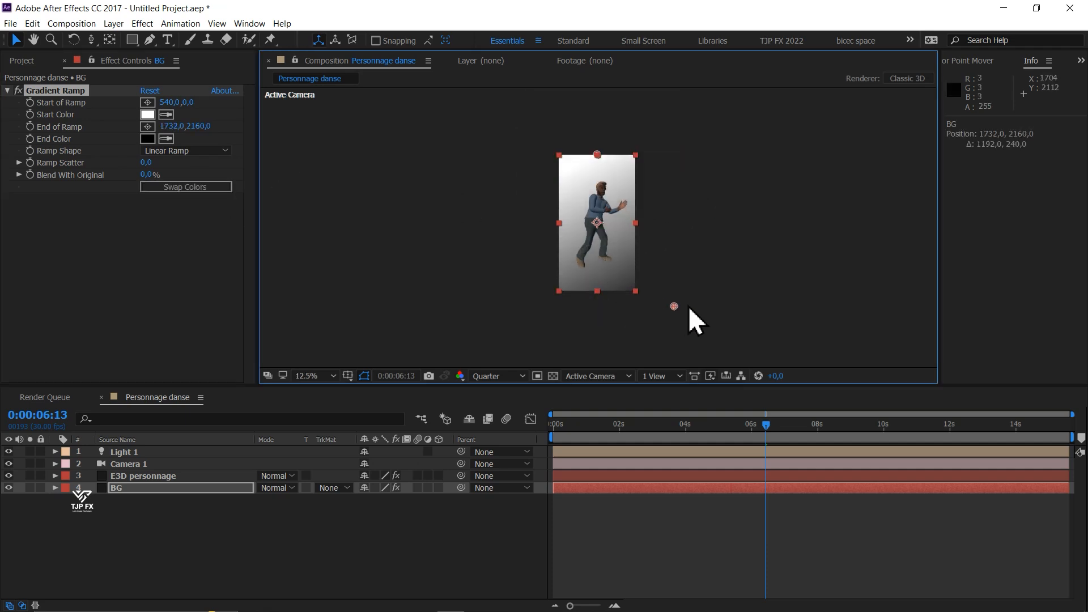
left_click_drag(597, 154, 513, 101)
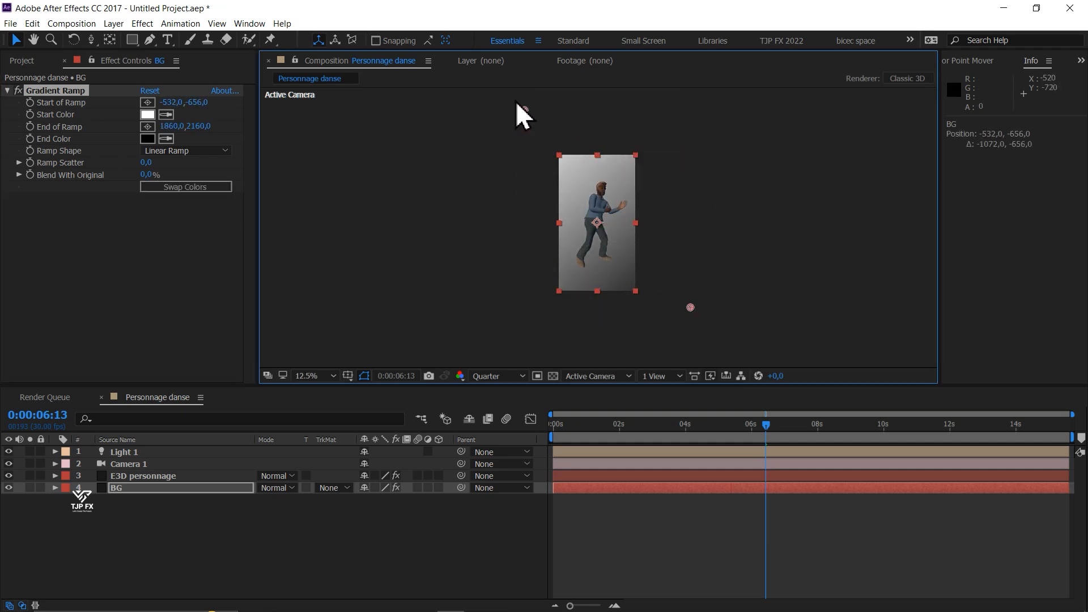
key("period")
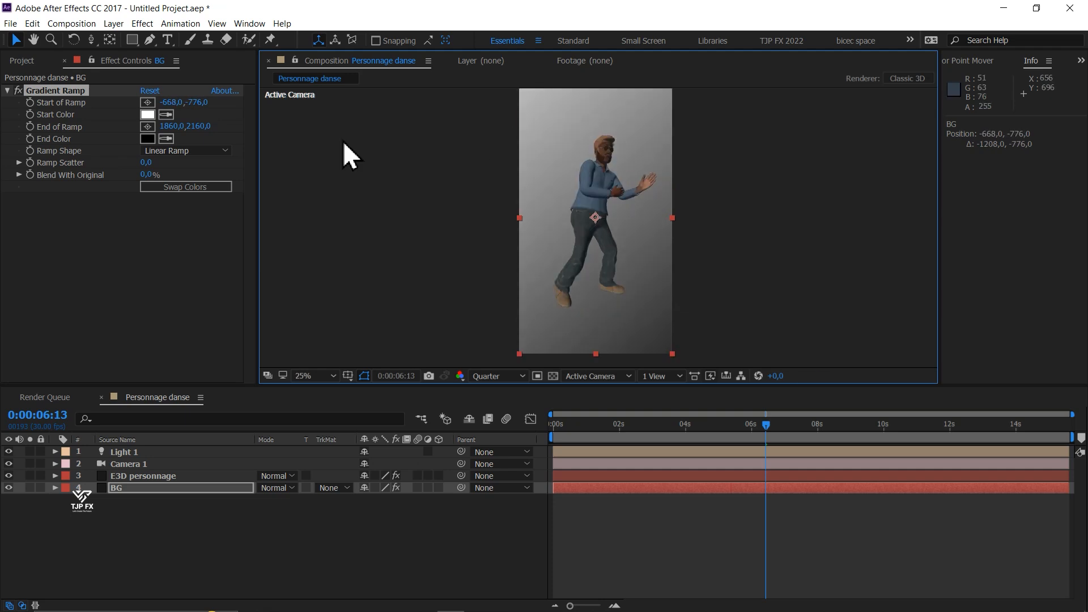
- Set the Gradient Ramp's start color to dark blue 084E7B
left_click(147, 115)
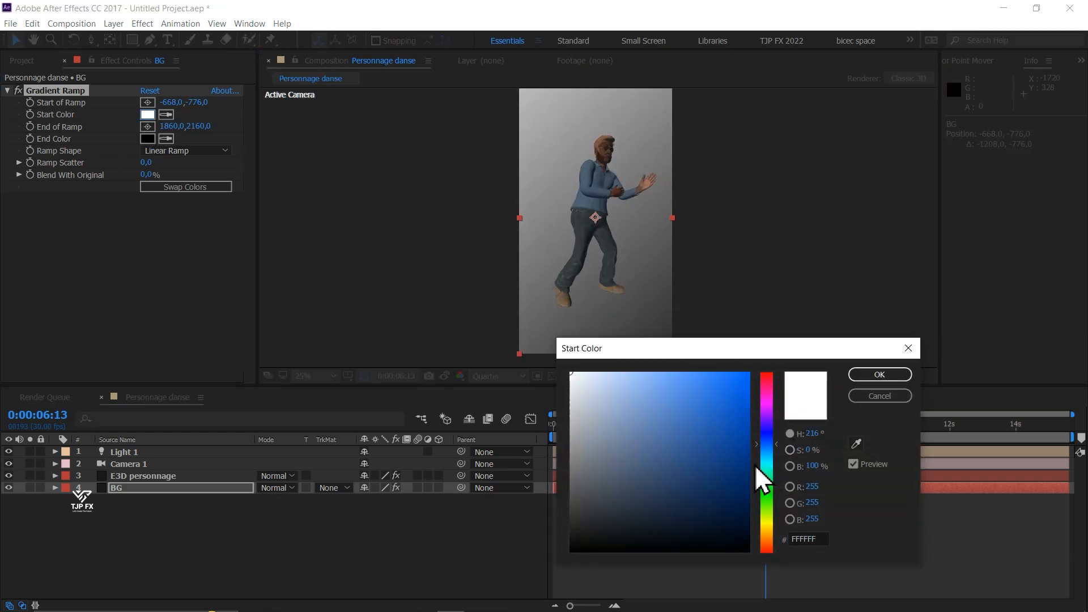
left_click(768, 469)
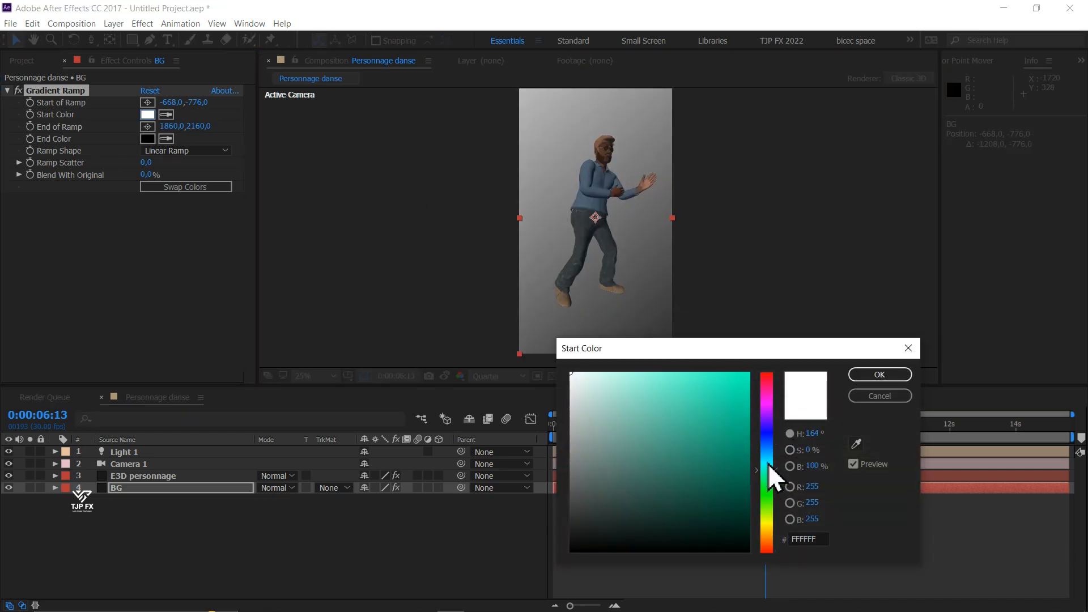
left_click(736, 464)
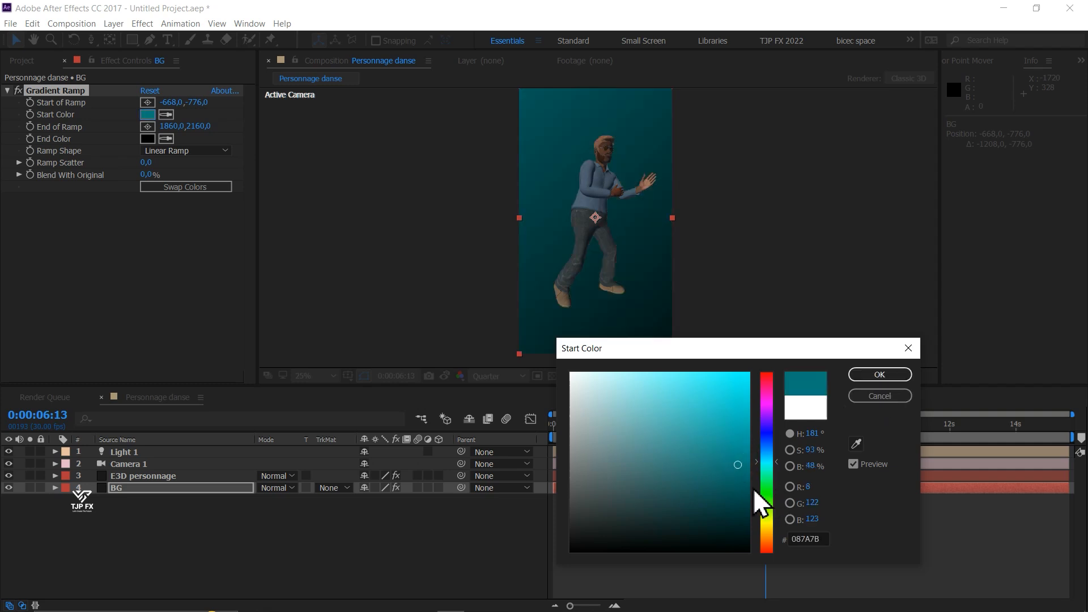
left_click(769, 445)
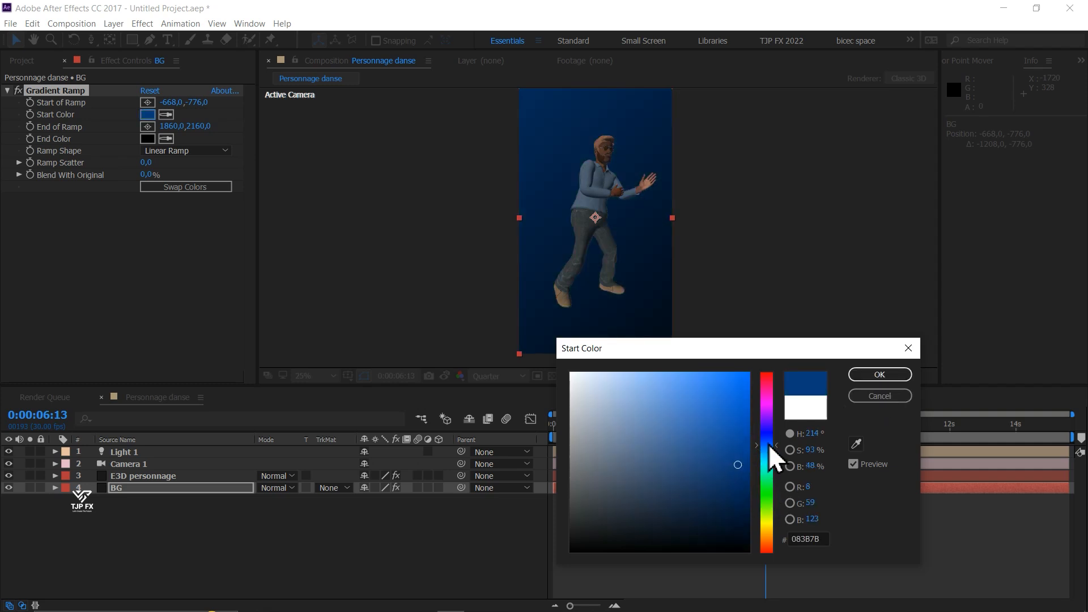
left_click(769, 448)
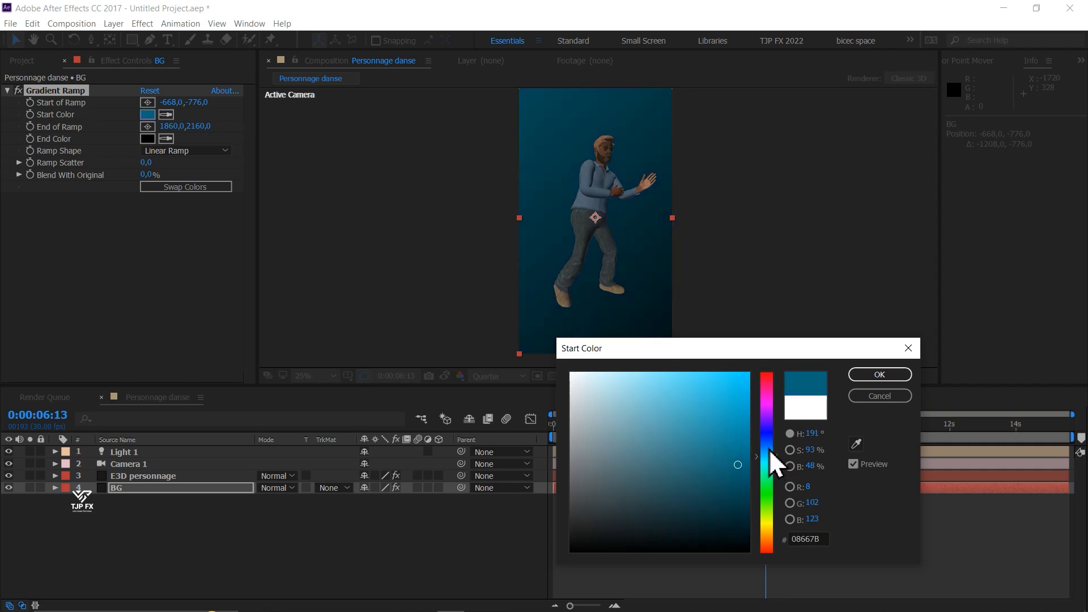
left_click(769, 447)
left_click(770, 459)
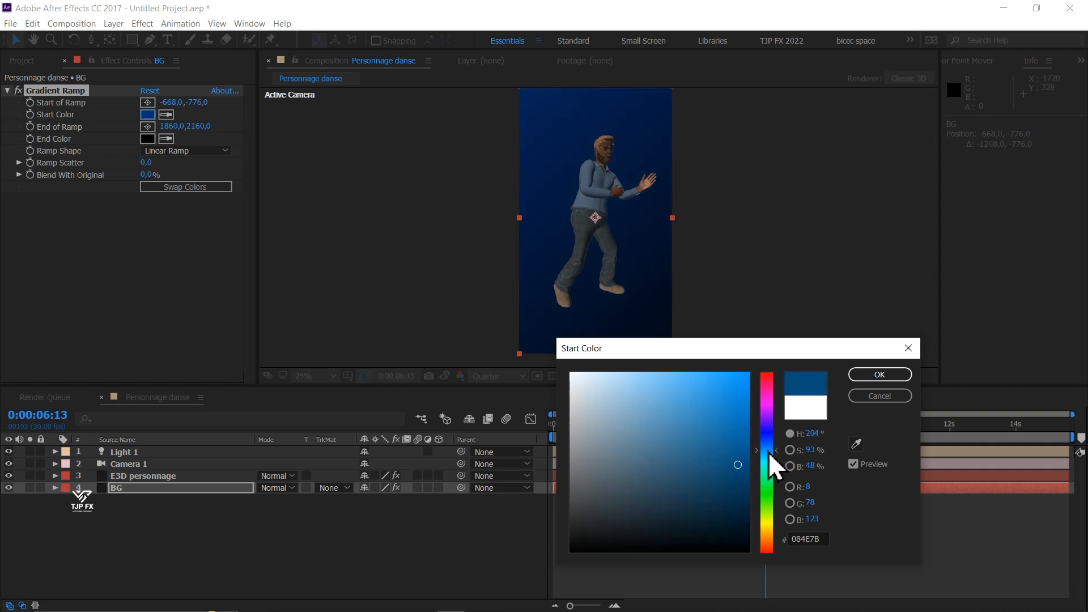
left_click(872, 379)
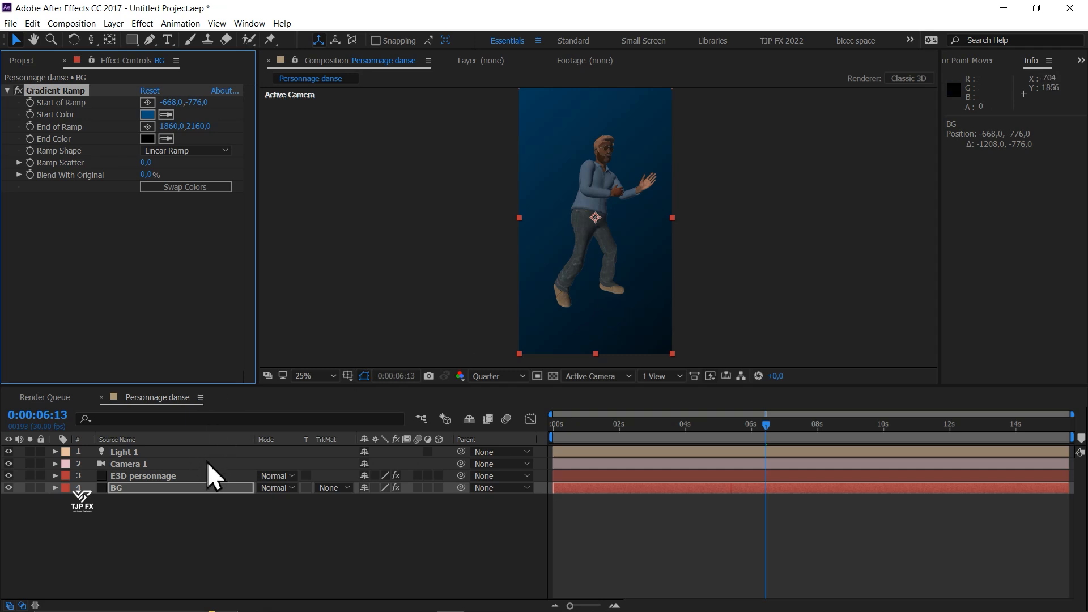
- Enable ambient occlusion in the render settings of the E3D personnage layer's Element effect and set the AO mode to Ray-Traced
left_click(164, 477)
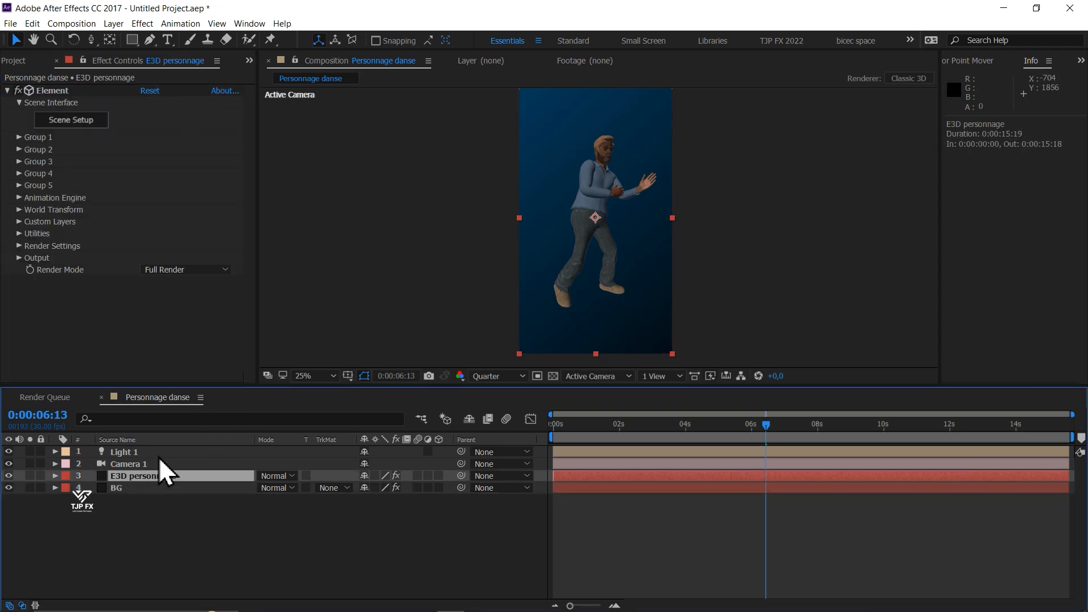
left_click(18, 246)
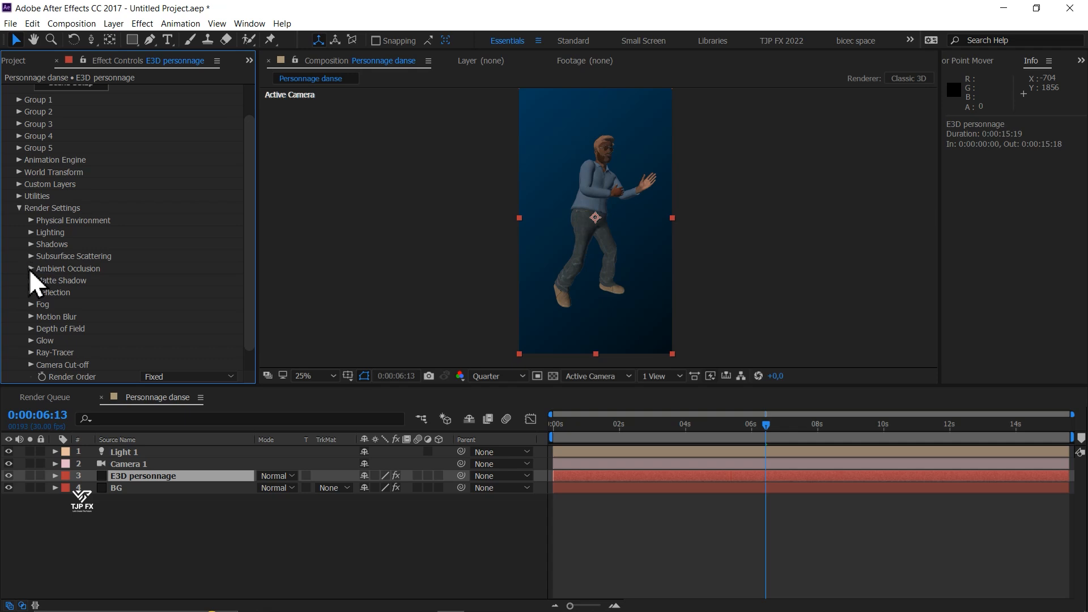
left_click(31, 269)
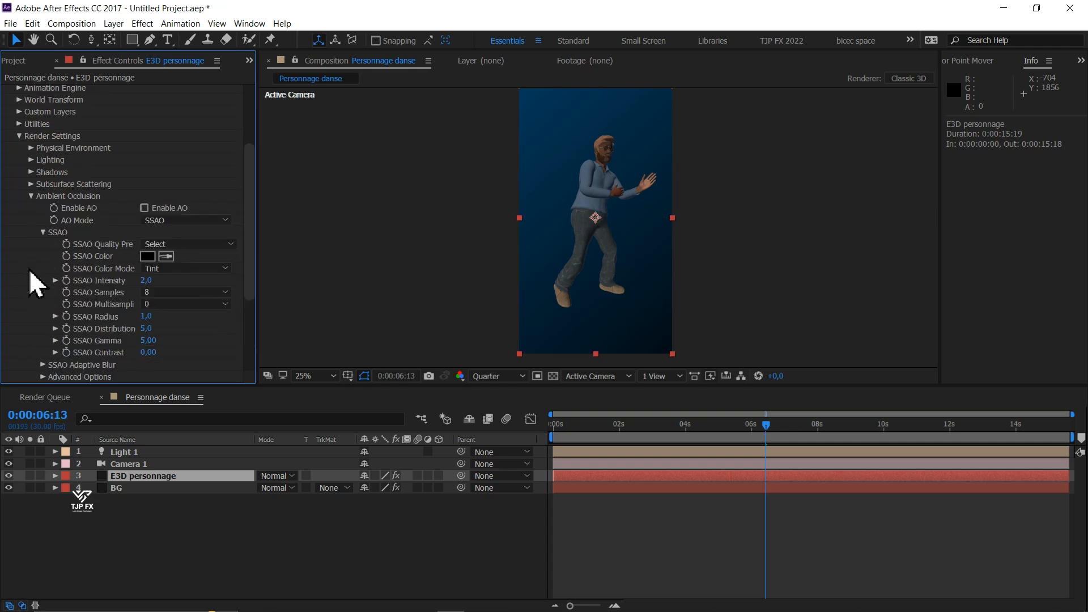
left_click(142, 210)
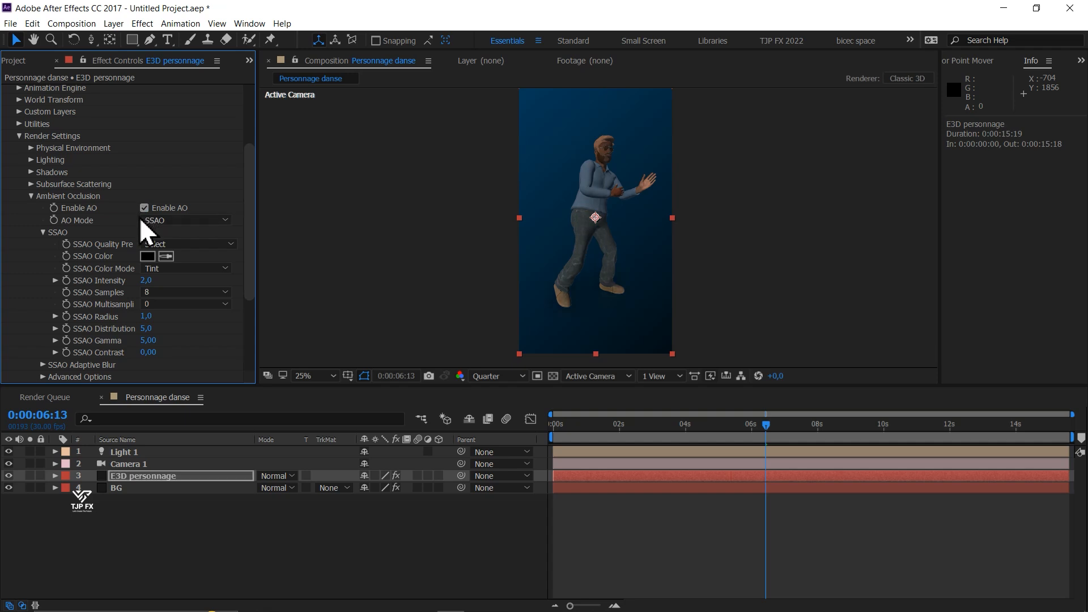
left_click(170, 219)
left_click(202, 245)
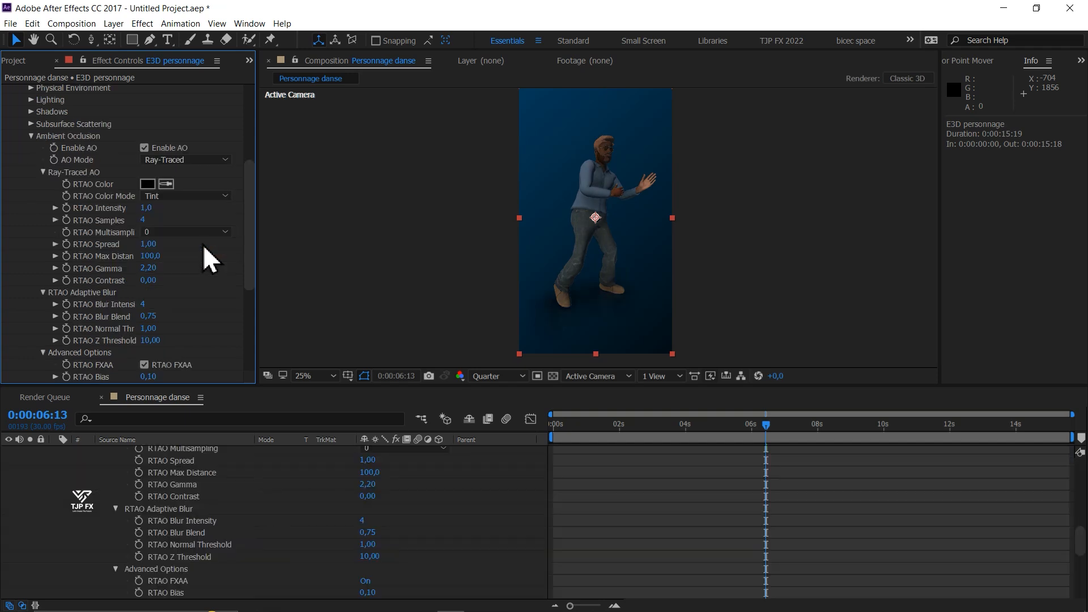
- Try an RTAO Intensity of 0.3 on the Element effect
left_click(149, 210)
type("0.3")
key("Return")
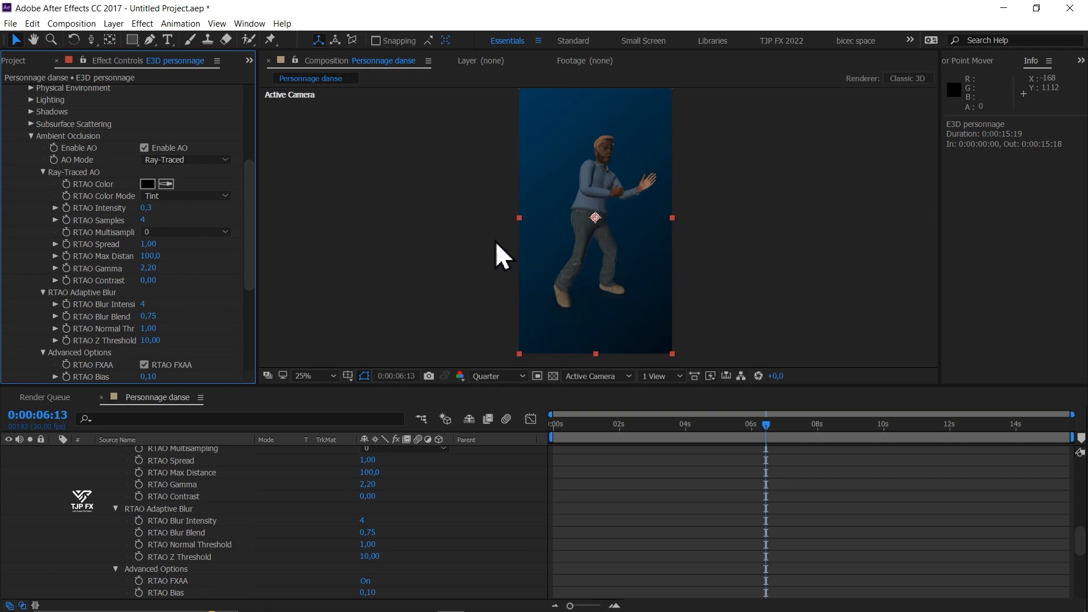
- Set the RTAO Intensity to 1.0 and inspect the contact shadows around the character's feet up close
left_click(149, 207)
key("Return")
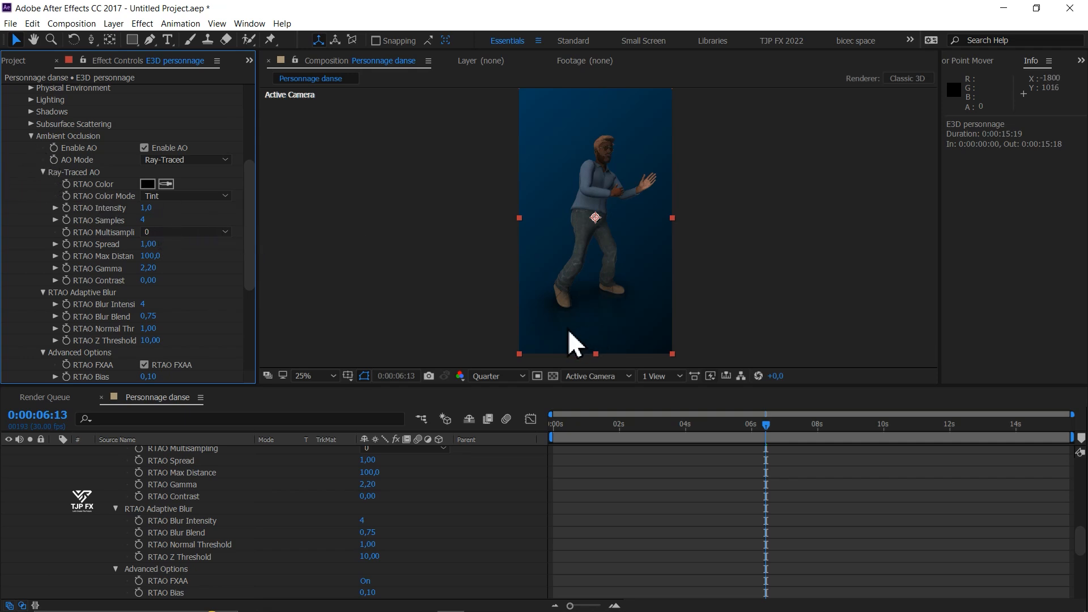
key("period")
key("h")
left_click_drag(640, 343, 619, 211)
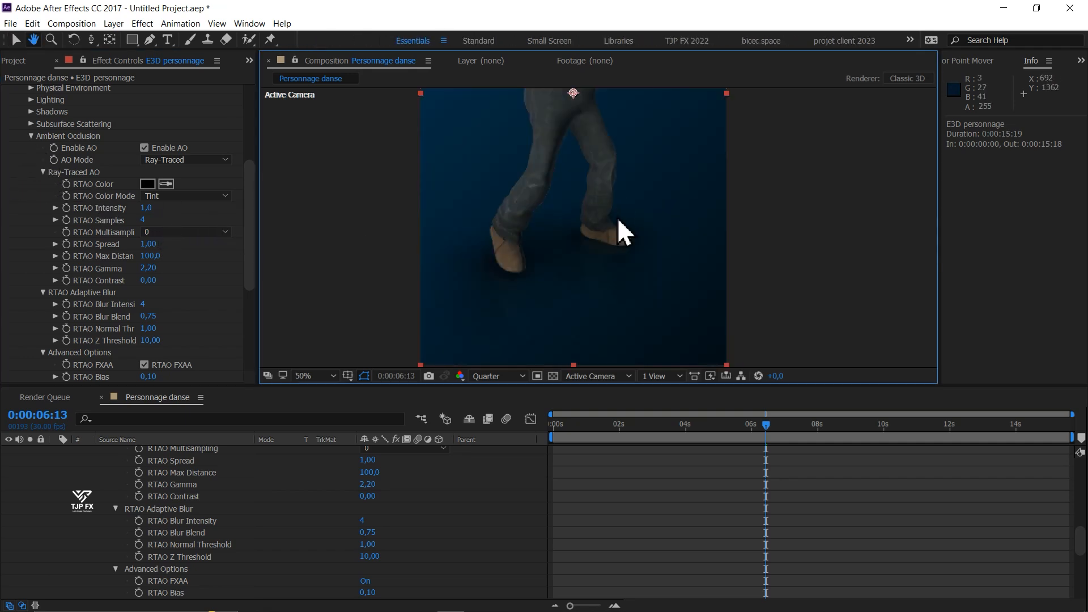
key("period")
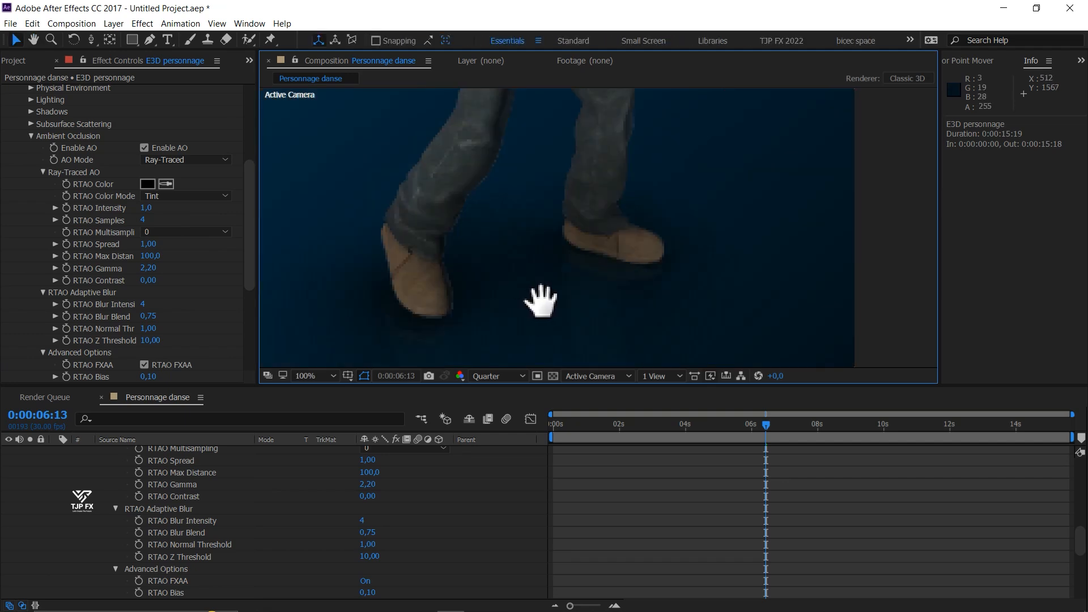
- Add the Cinema lighting preset in the Element effect's render settings and check the character's feet and upper body
left_click_drag(524, 301, 555, 310)
key("v")
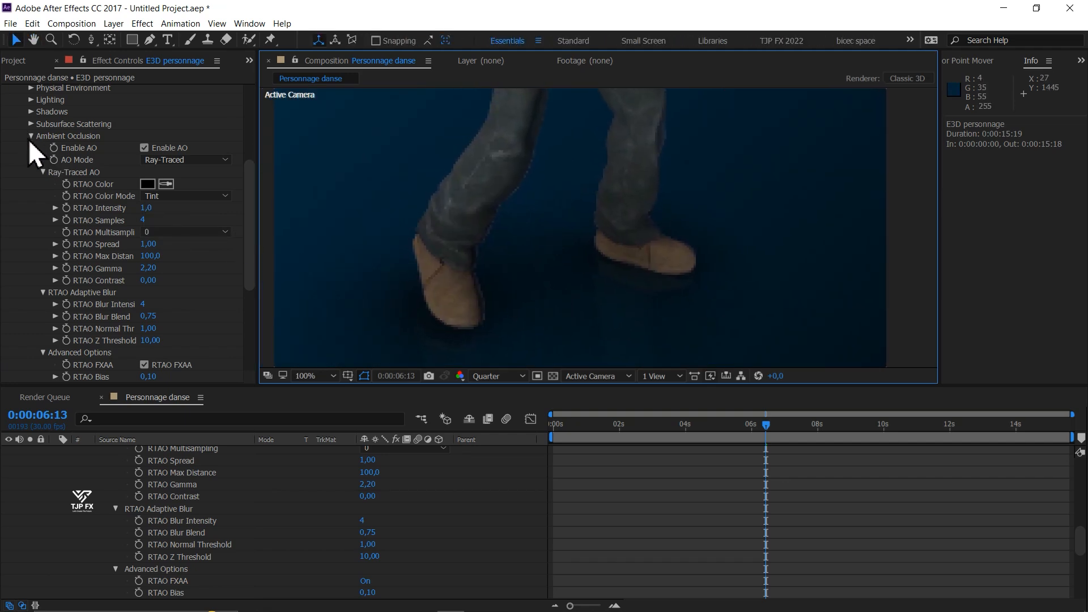
left_click(30, 135)
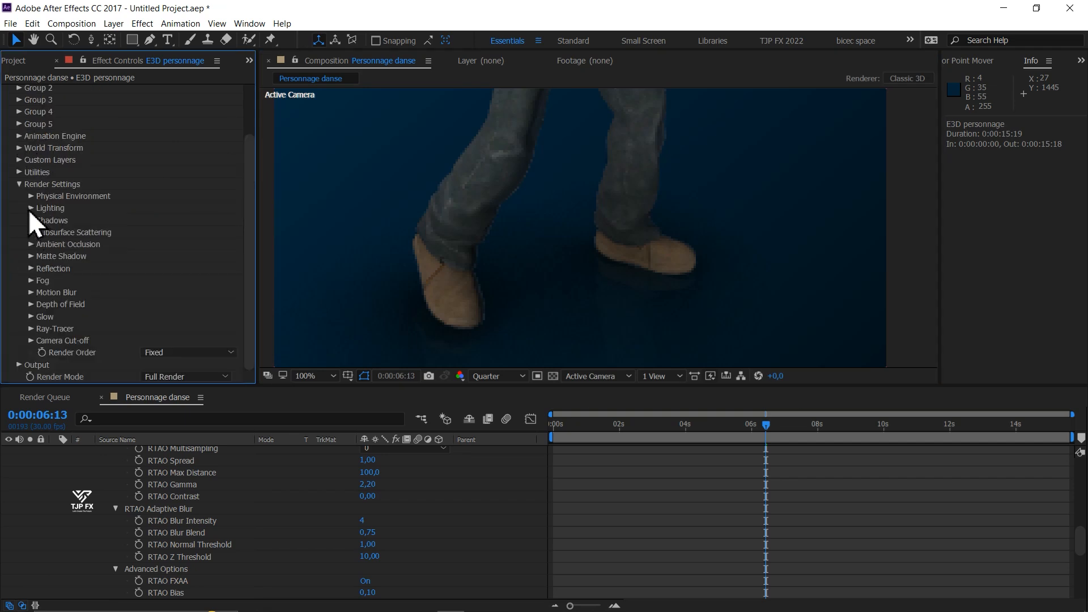
left_click(30, 208)
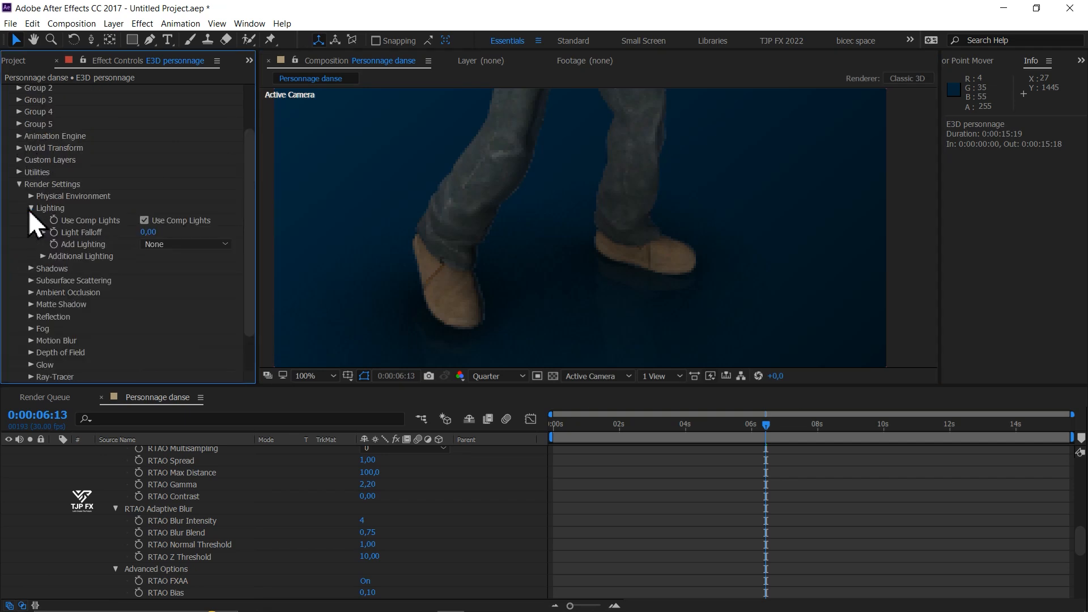
left_click(195, 244)
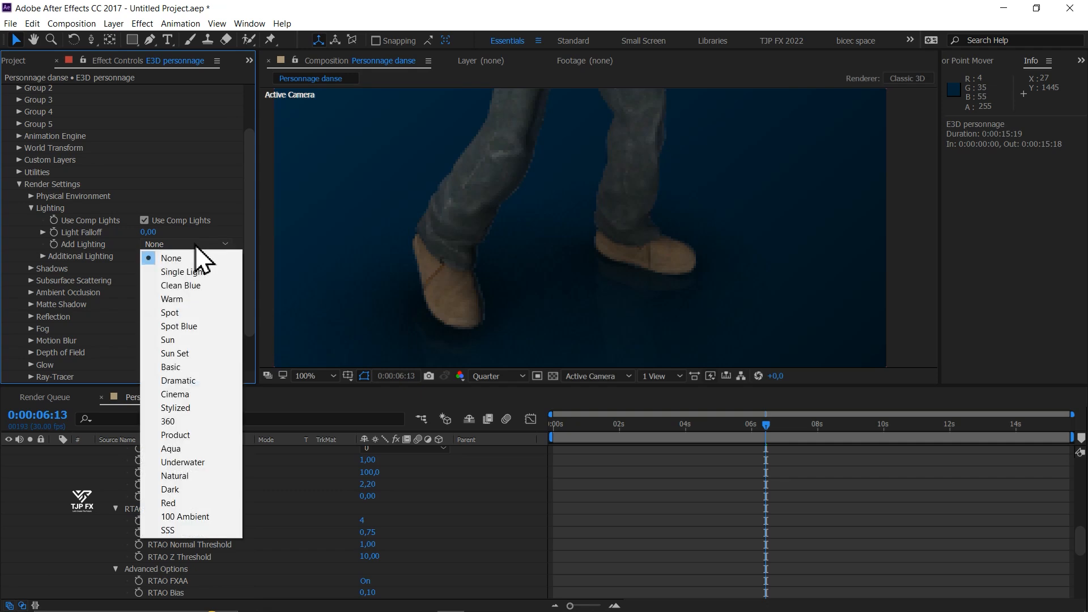
left_click(193, 394)
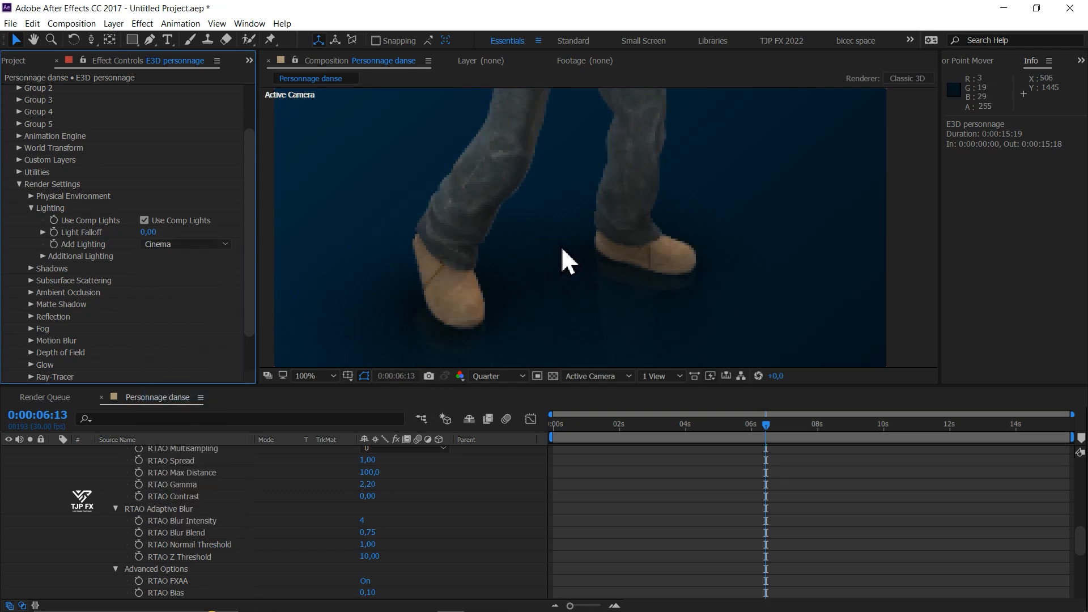
scroll(560, 246, "down", 2)
key("h")
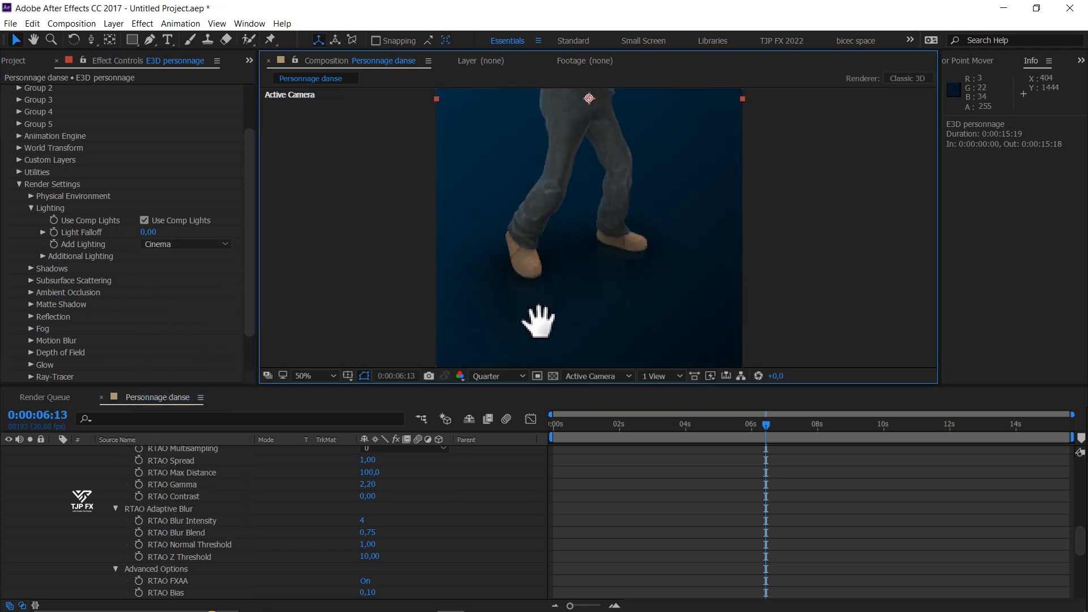
left_click_drag(552, 222, 523, 365)
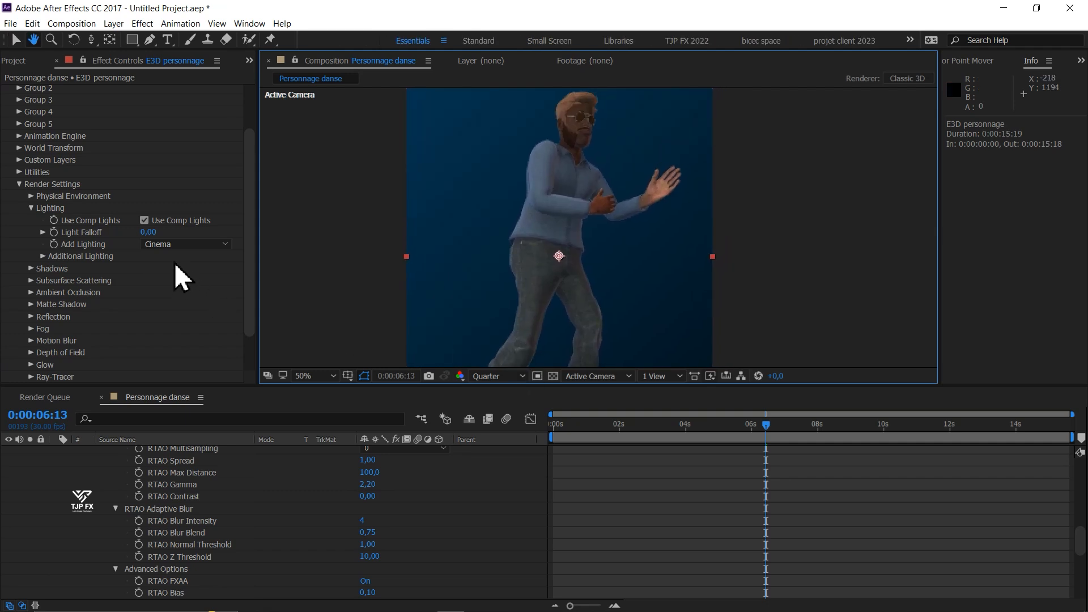
key("v")
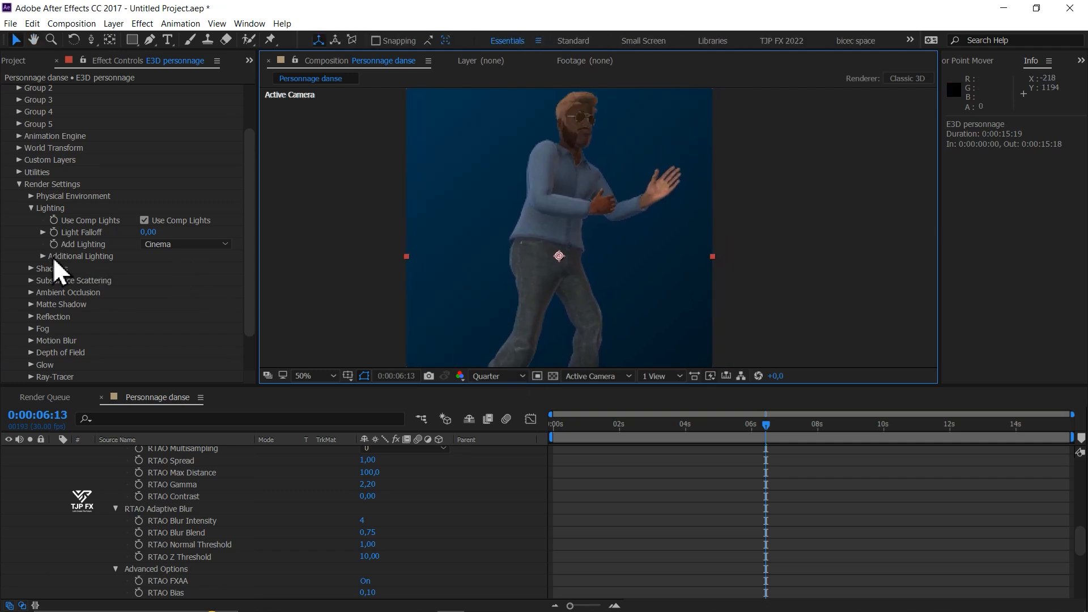
- Enable shadows in the Element effect's render settings, then collapse the E3D personnage layer's properties
left_click(26, 268)
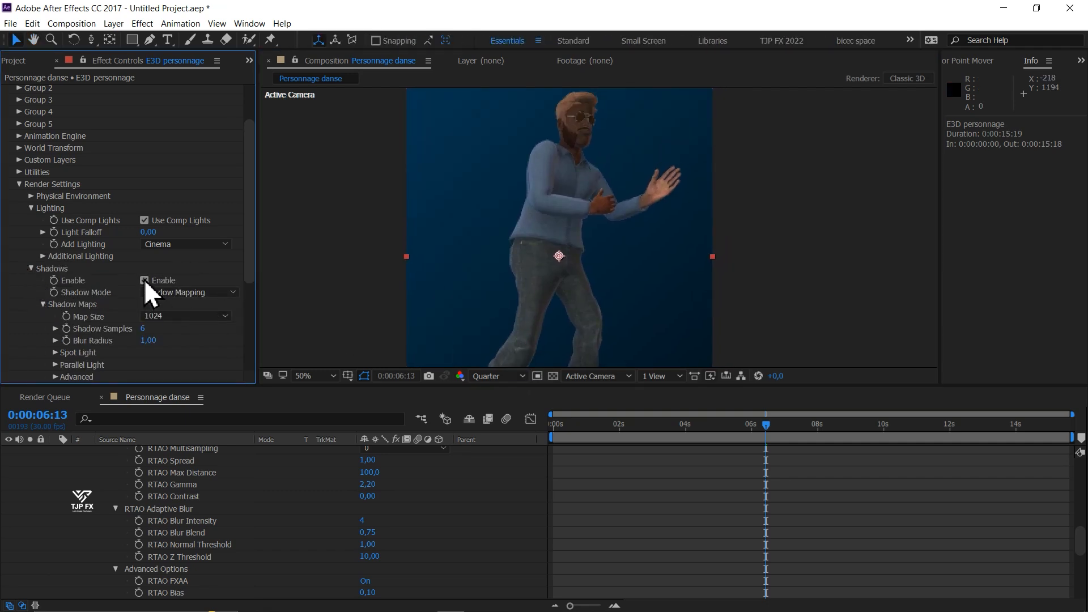
key("comma")
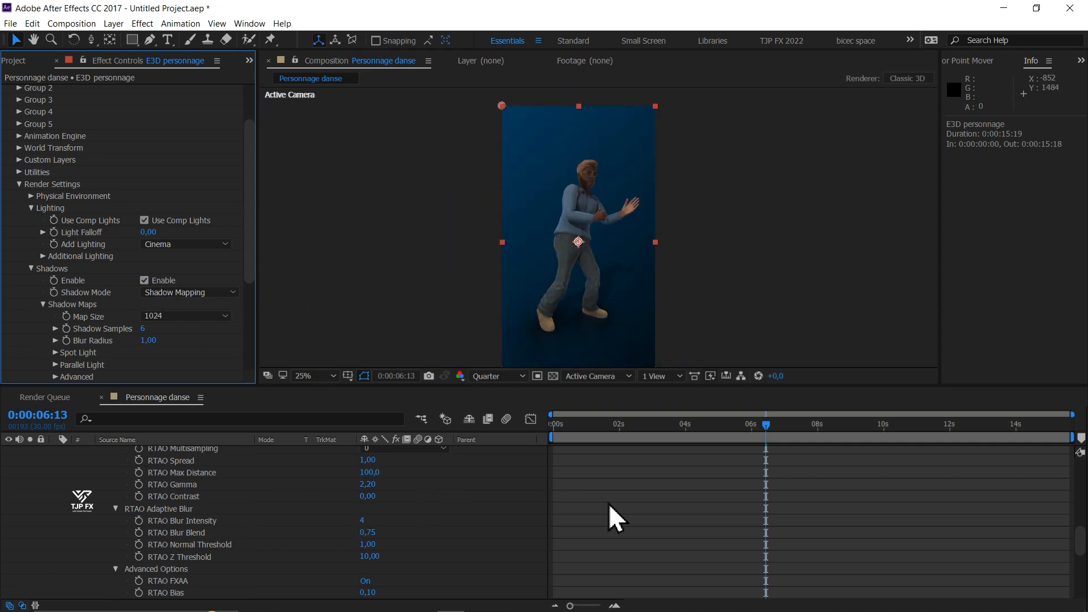
scroll(608, 503, "up", 15)
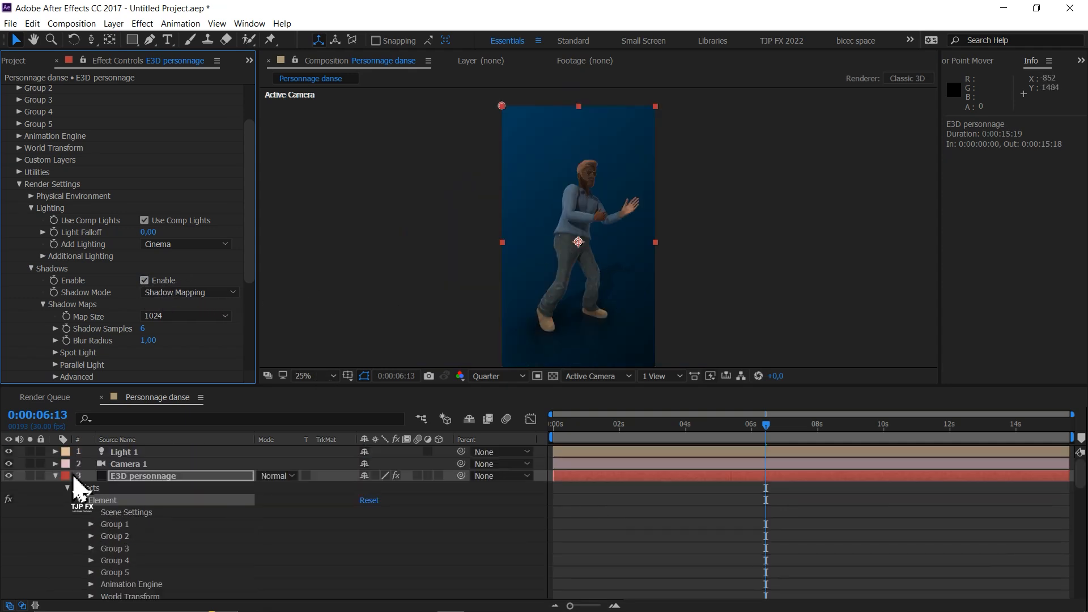
left_click(54, 475)
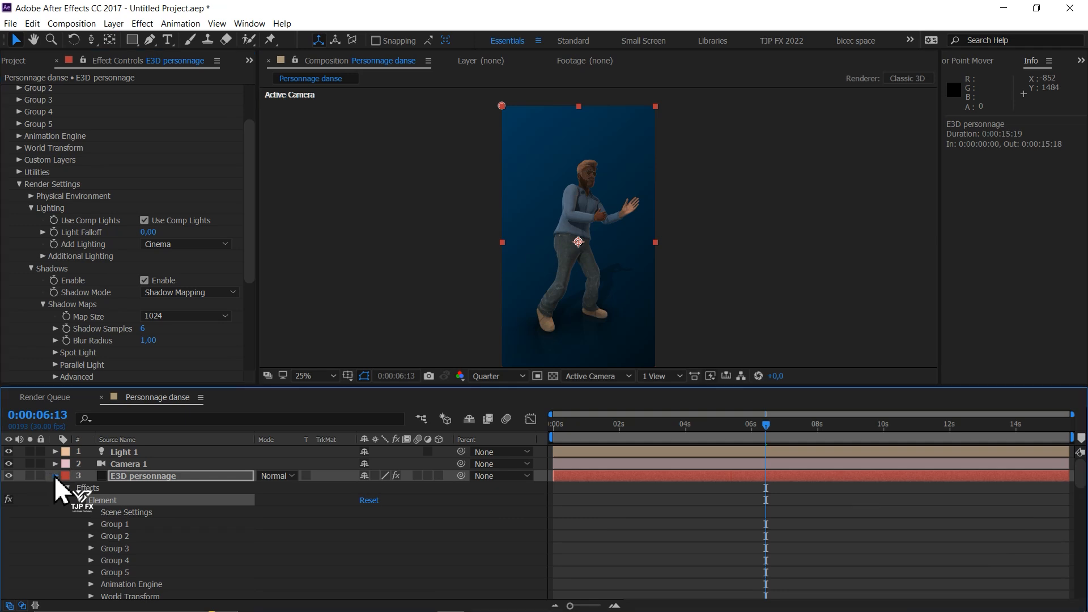
- Examine where Light 1 and its point of interest sit relative to the character, from far out to close up
left_click(126, 451)
scroll(583, 196, "down", 2)
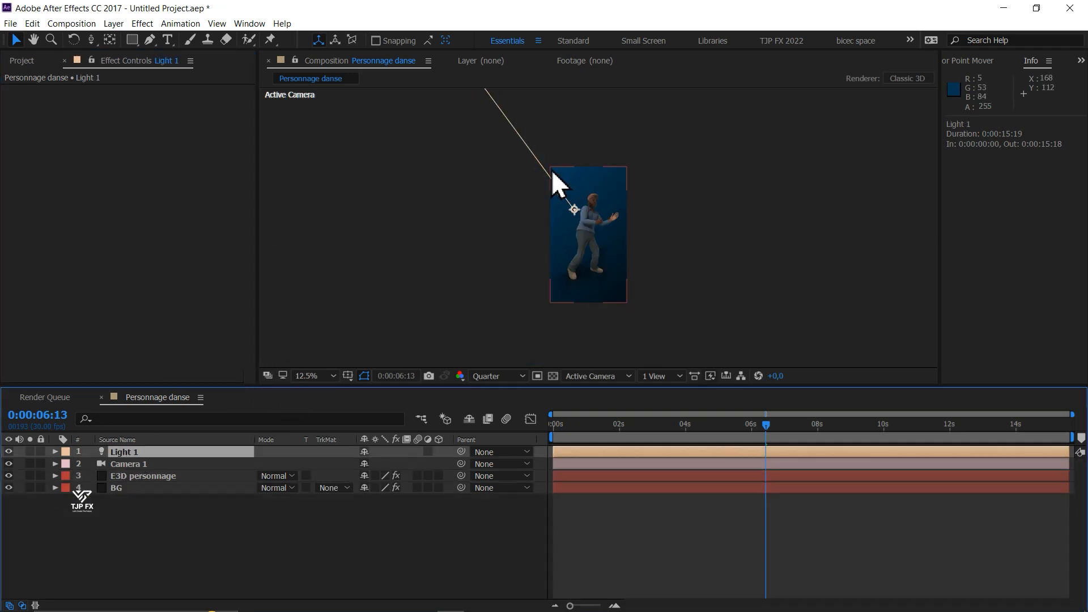
left_click_drag(540, 193, 511, 251)
scroll(510, 243, "down", 1)
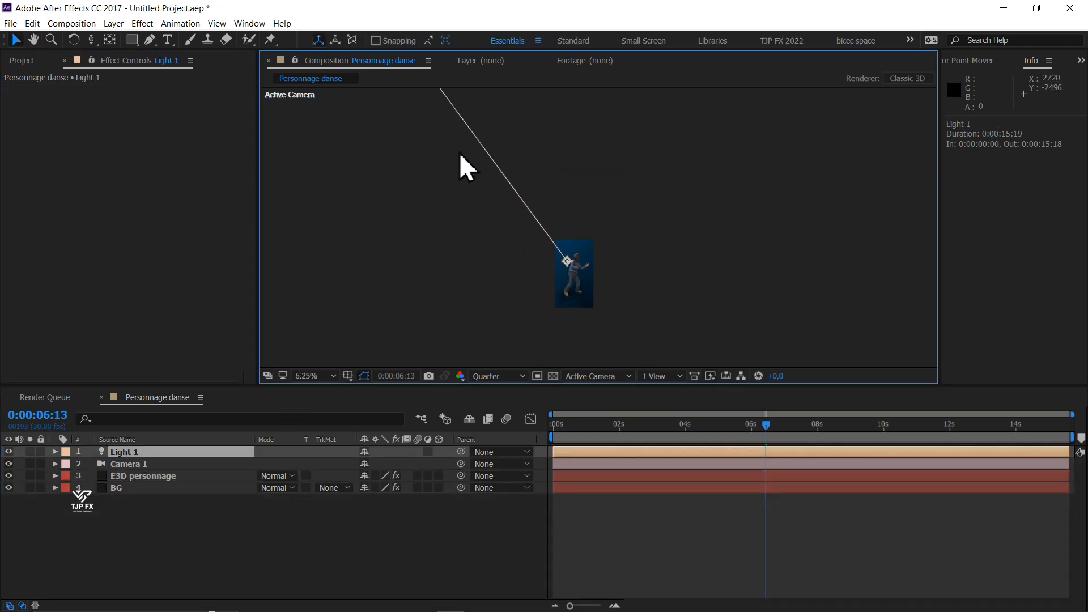
left_click_drag(461, 151, 549, 370)
scroll(524, 311, "down", 2)
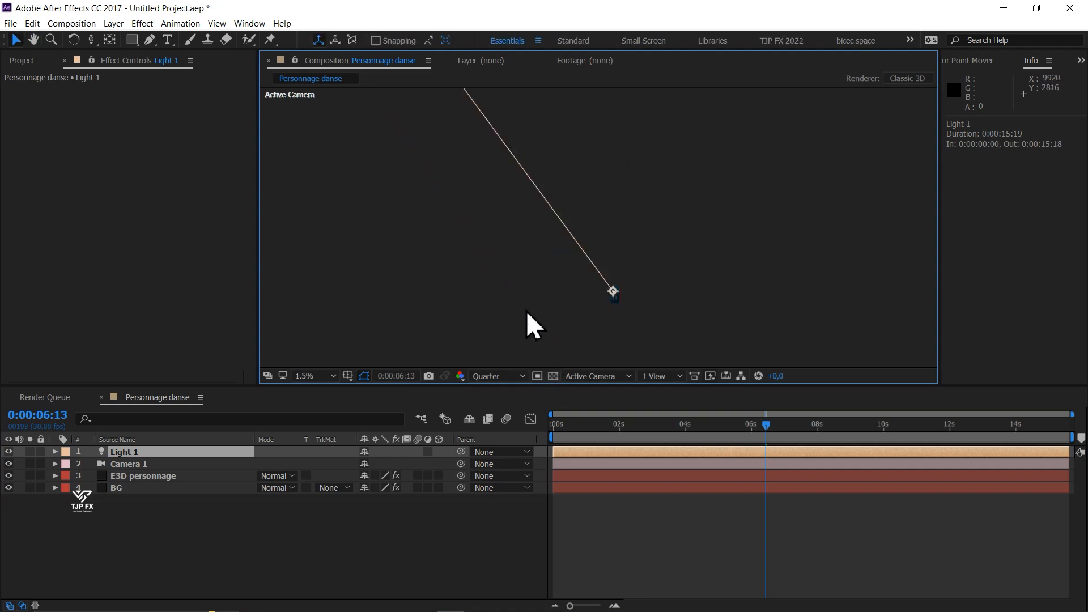
scroll(620, 294, "up", 3)
left_click_drag(593, 231, 592, 192)
scroll(621, 283, "up", 1)
left_click_drag(623, 297, 590, 96)
left_click_drag(744, 270, 582, 114)
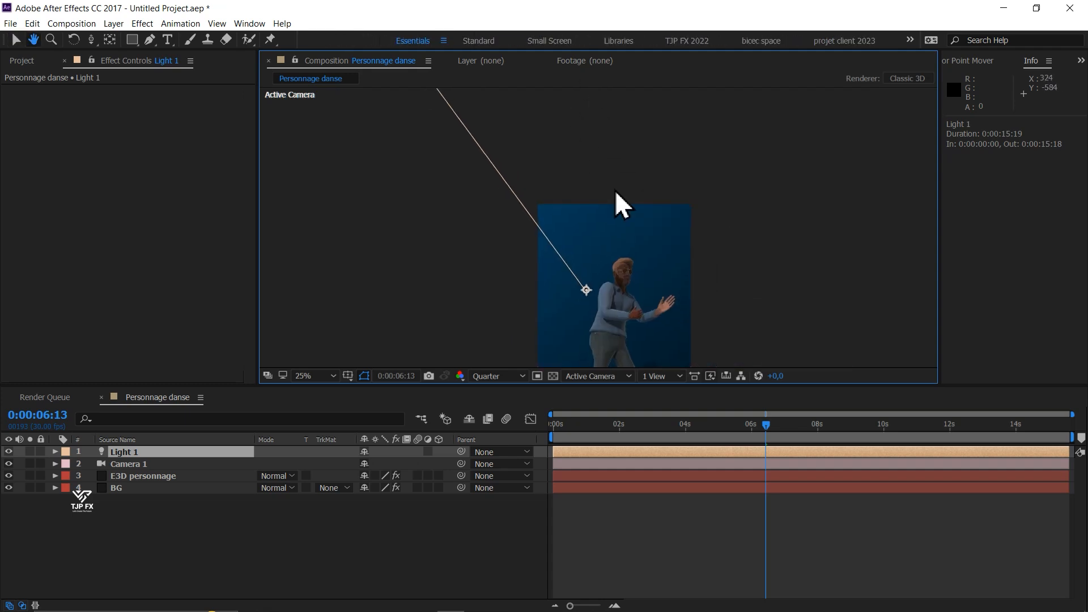
scroll(665, 277, "up", 1)
left_click_drag(677, 299, 583, 161)
key("v")
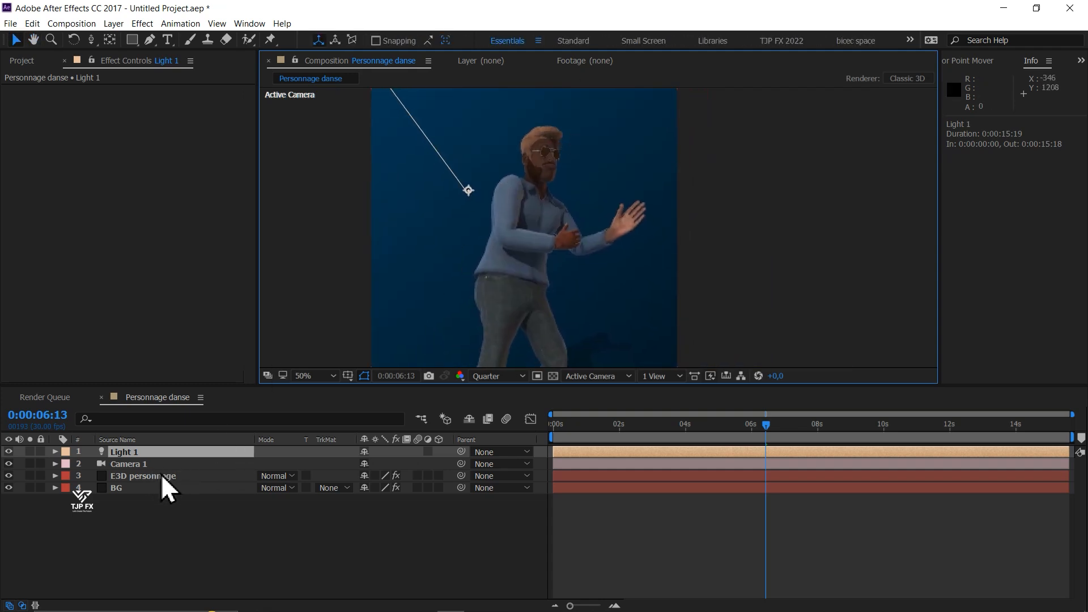
- Set Light 1's Z position to -236.5 and inspect the shading on the character and the cast shadow
key("p")
left_click_drag(415, 464, 546, 452)
scroll(557, 288, "up", 1)
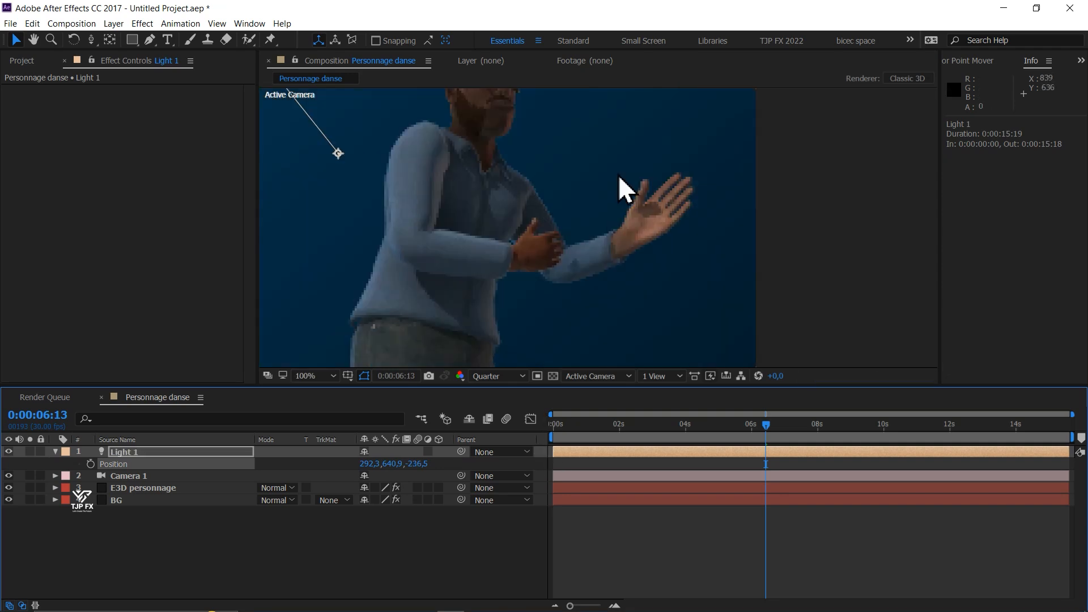
left_click_drag(542, 213, 536, 189)
scroll(525, 243, "down", 1)
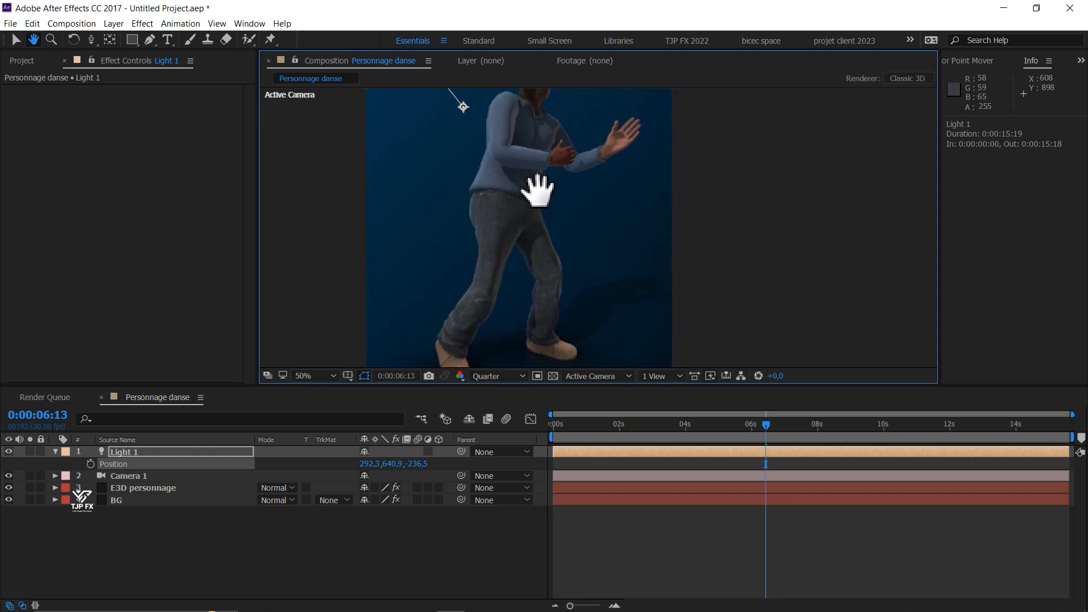
scroll(539, 196, "down", 1)
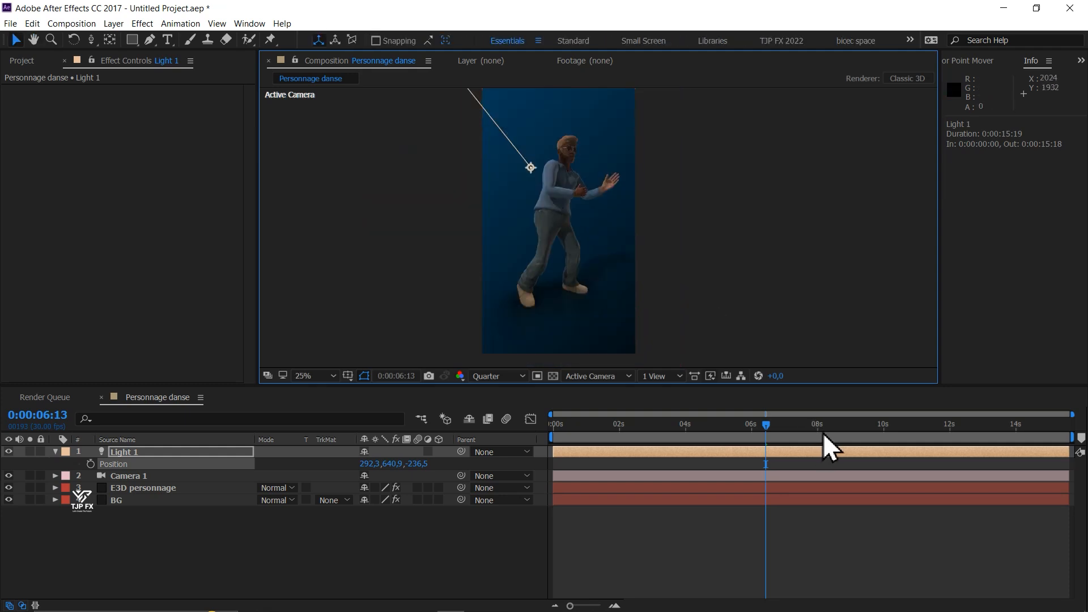
- Scrub through the dance animation to check the lighting and shadows, ending at 0:00:00:21
left_click_drag(823, 433, 831, 436)
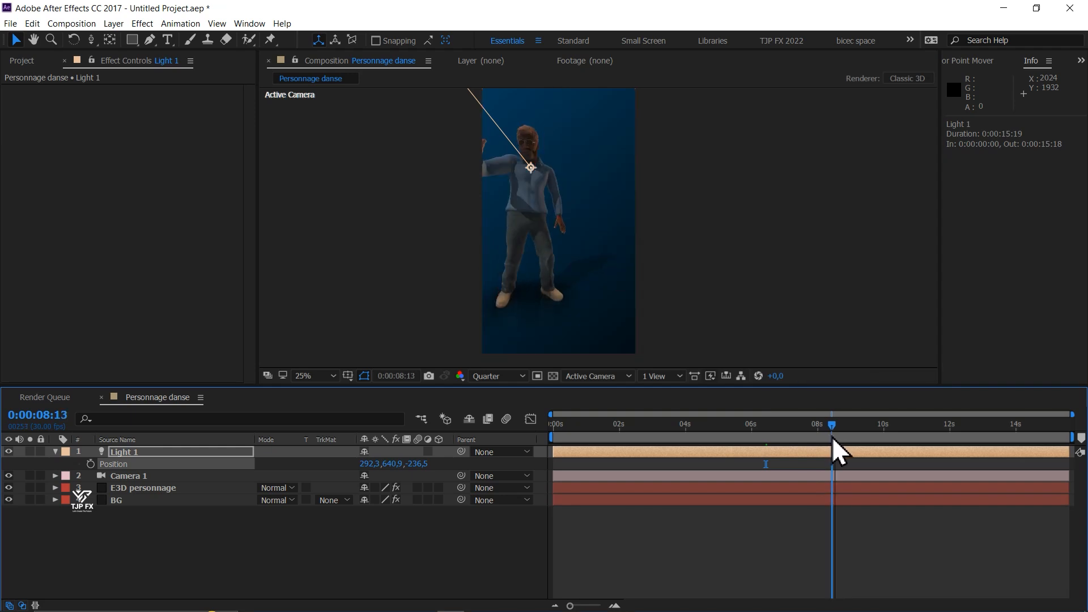
left_click_drag(831, 436, 492, 437)
left_click(575, 425)
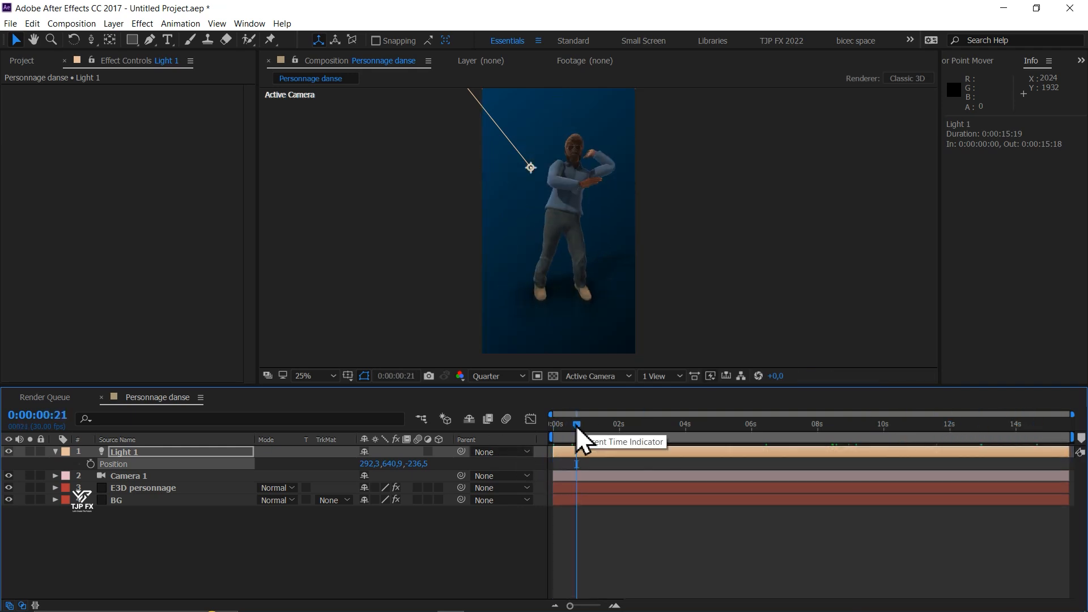
- Add a new adjustment layer on top of the Personnage danse composition
left_click(280, 558)
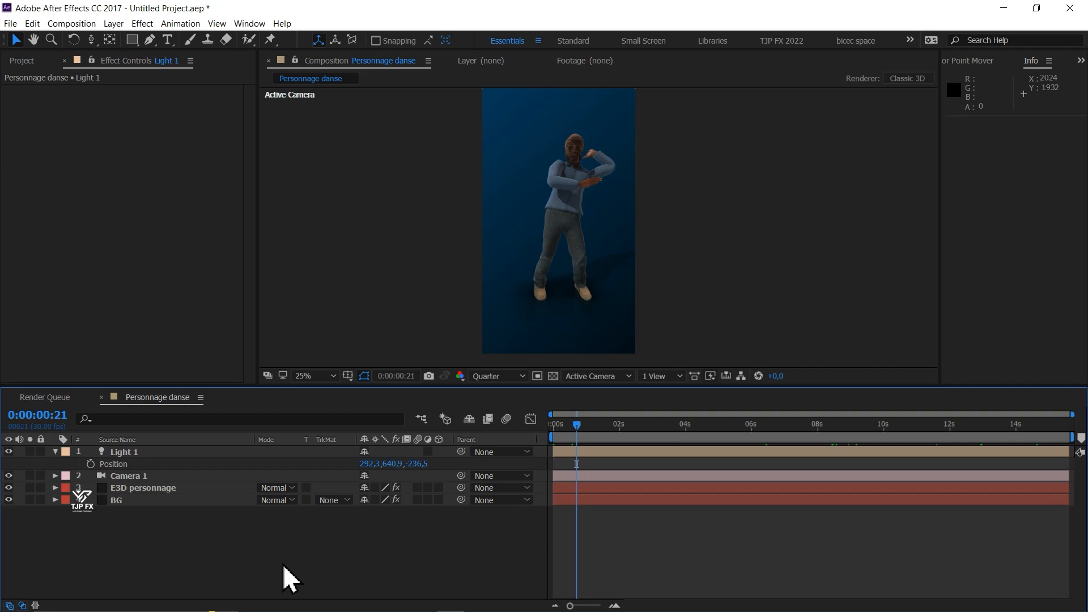
right_click(202, 548)
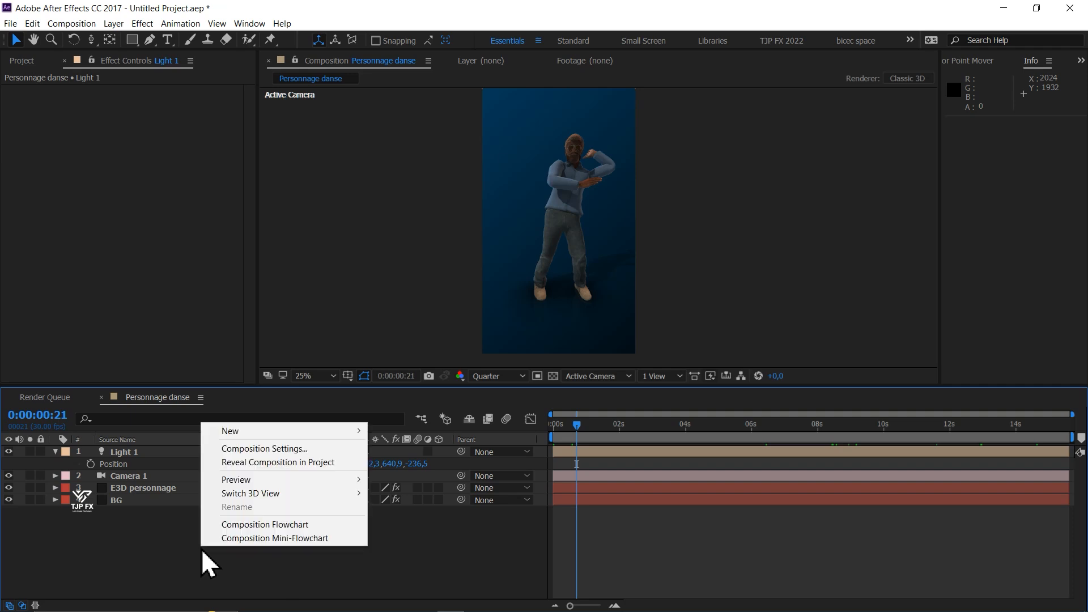
mouse_move(345, 434)
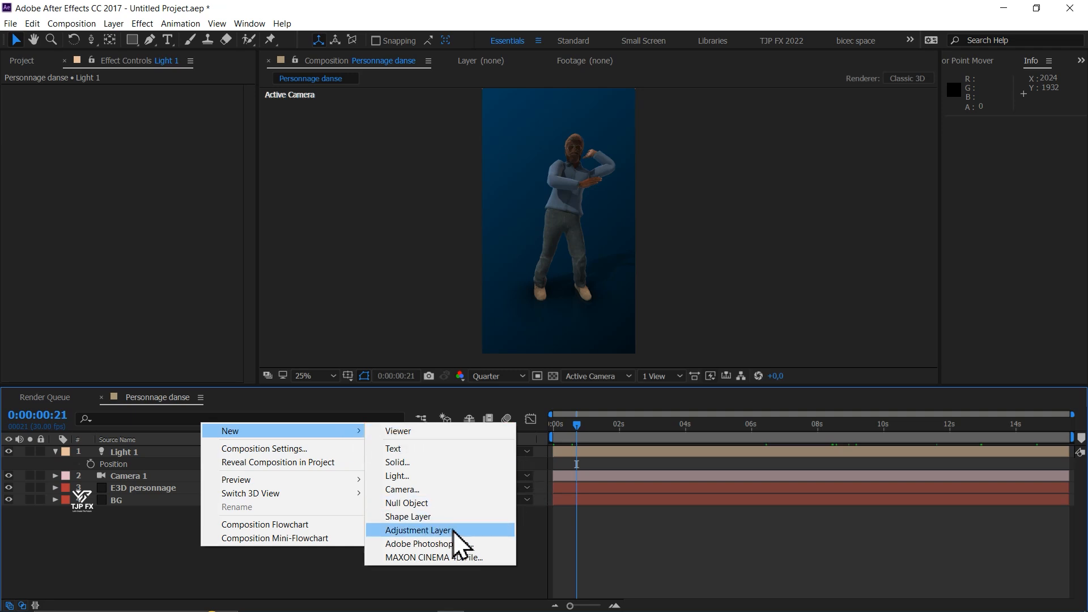
left_click(430, 530)
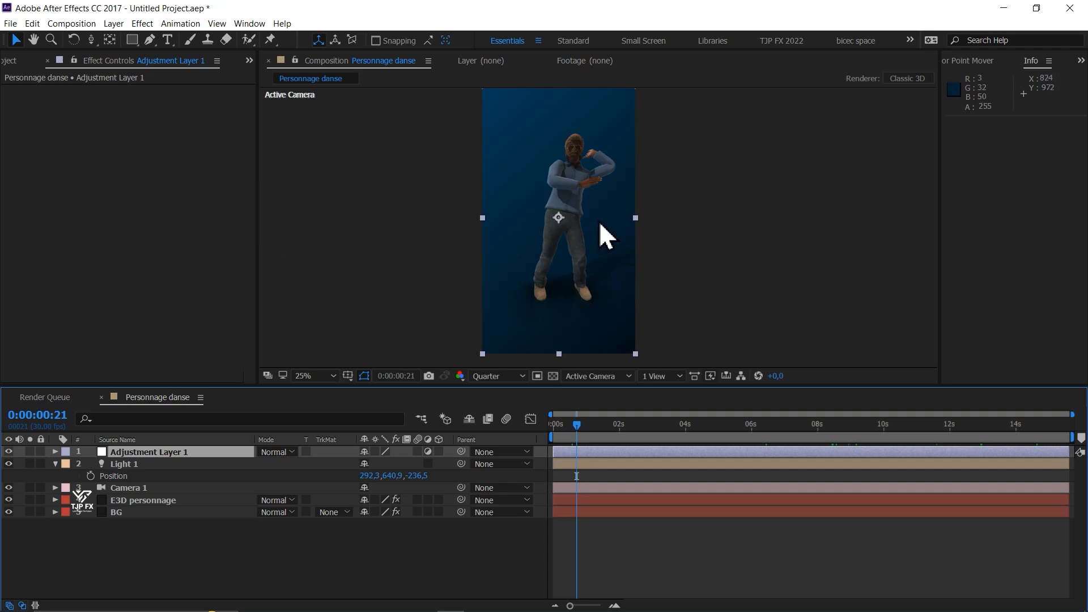
- Apply Curves to the adjustment layer with a gentle S-shaped RGB curve, lifting highlights and darkening shadows, and check it on other frames
key("ctrl+space")
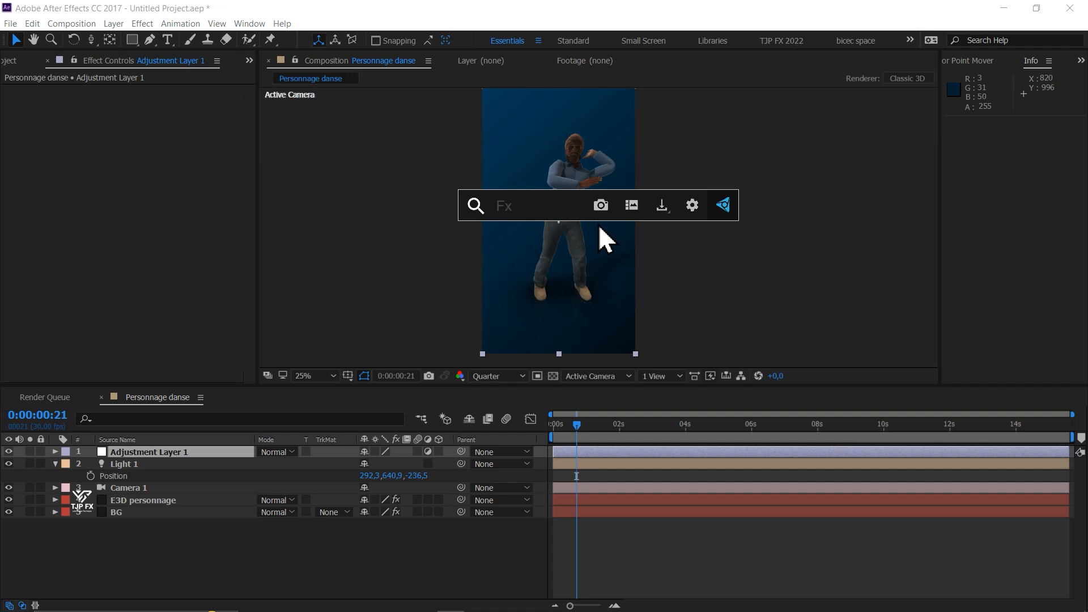
type("cur")
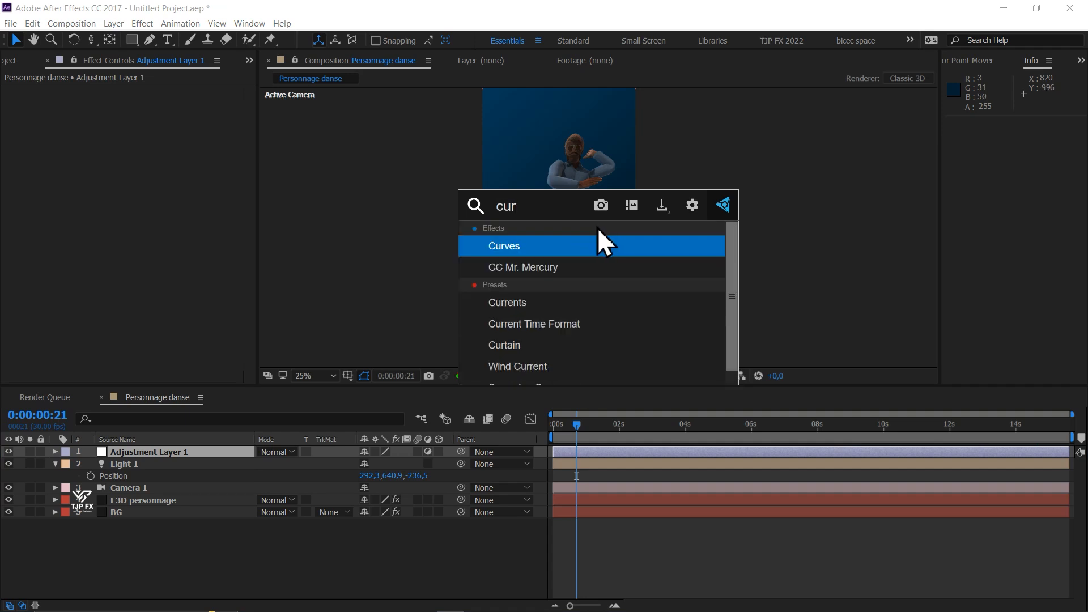
left_click(523, 244)
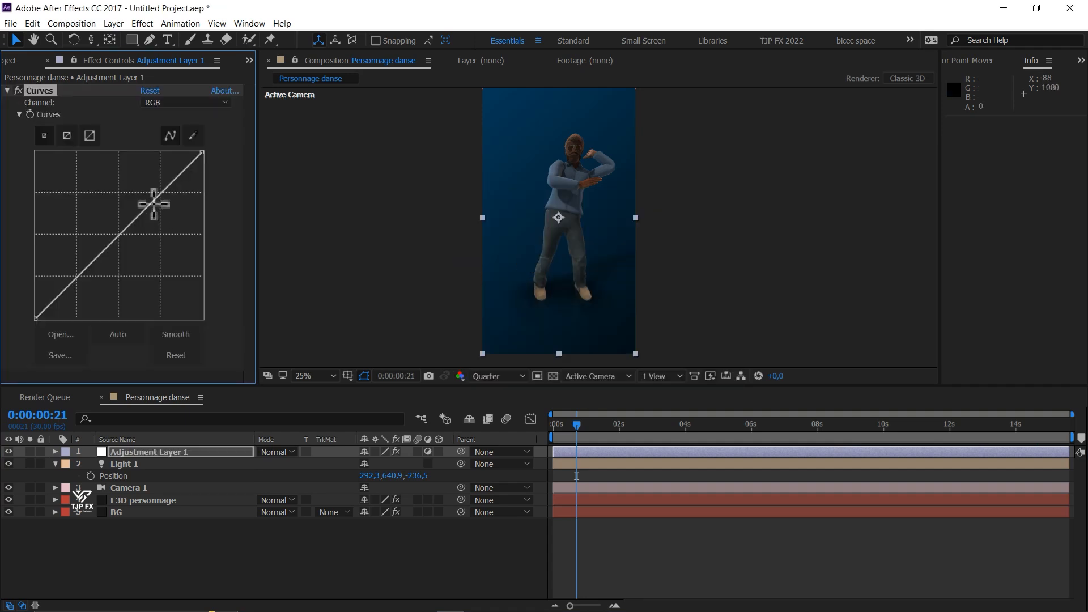
left_click_drag(155, 195, 159, 183)
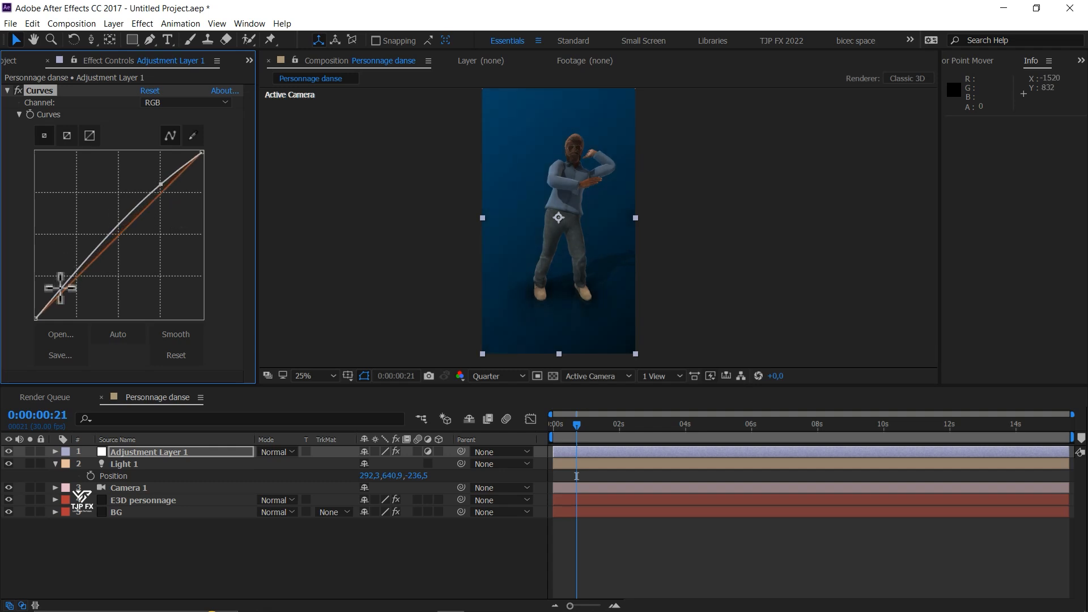
left_click_drag(58, 288, 61, 295)
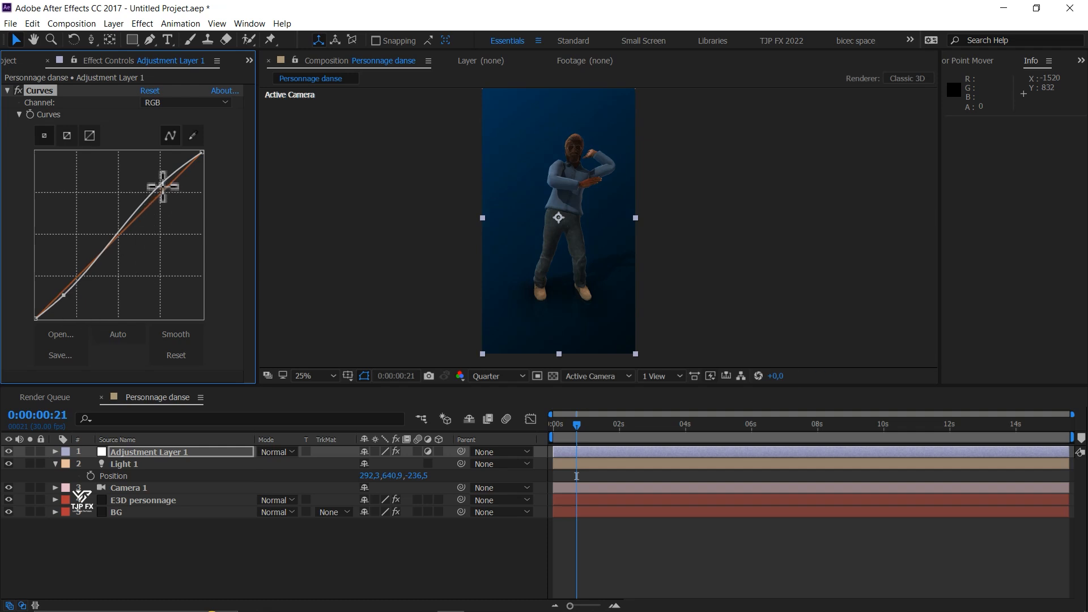
left_click_drag(161, 185, 155, 179)
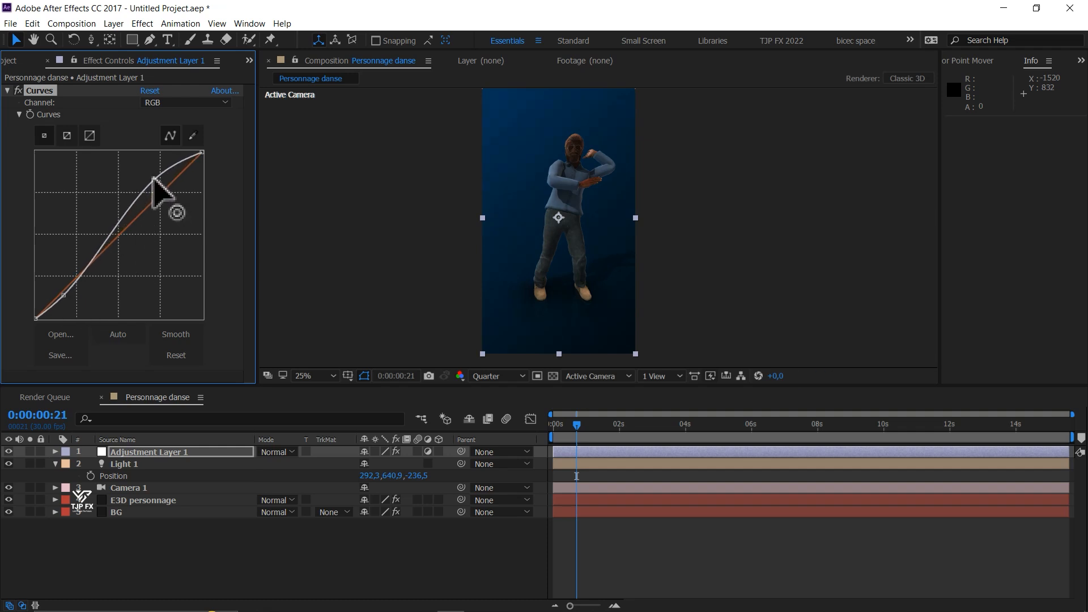
left_click(643, 431)
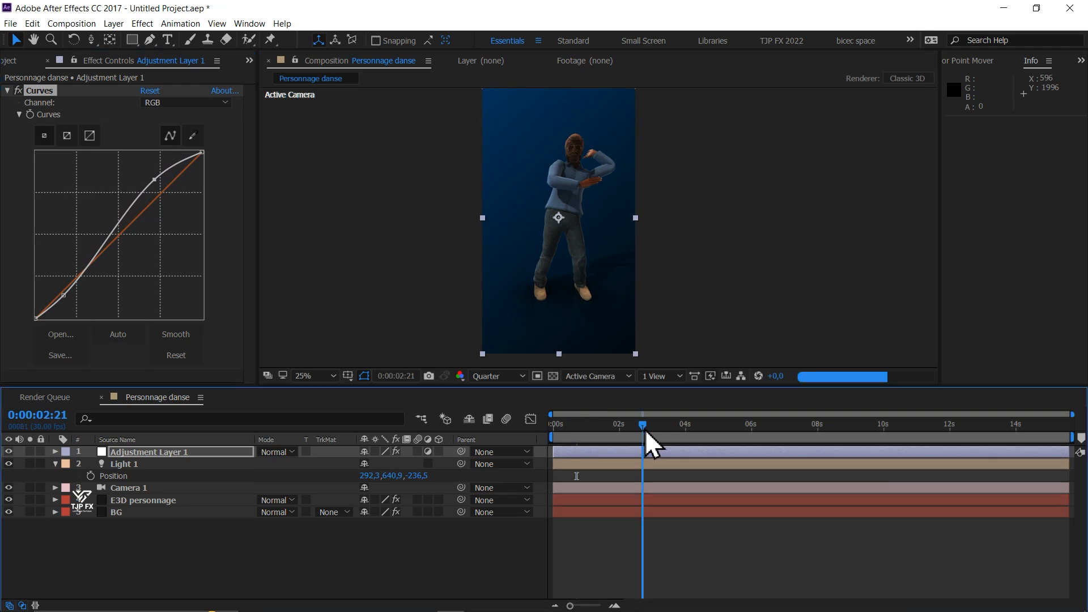
left_click(750, 432)
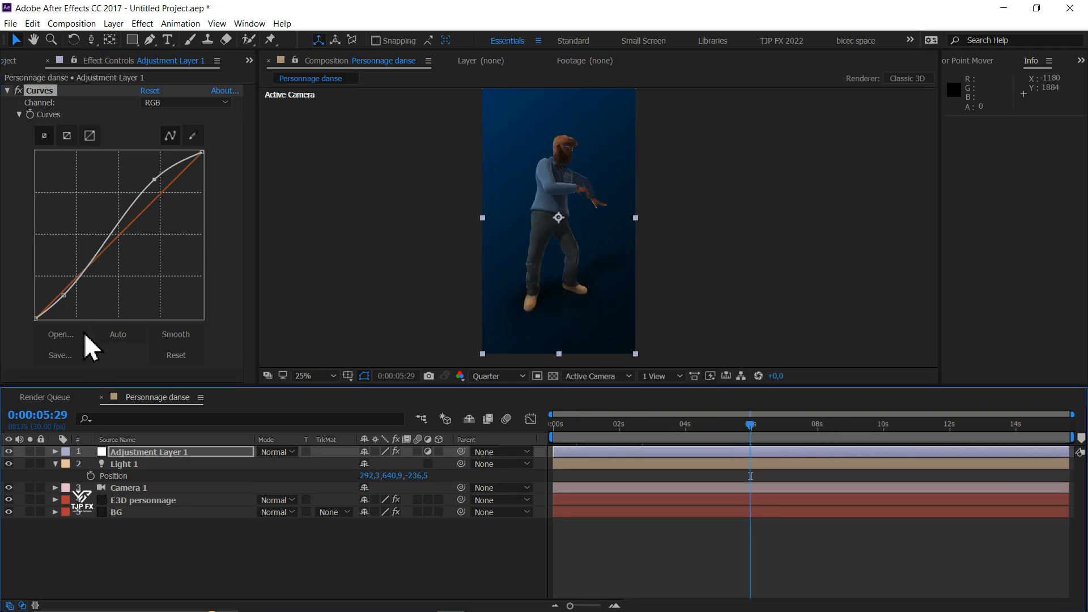
- Apply Levels to the adjustment layer with Input Black 7 and Gamma 1.29, and check the grade near the start of the animation
key("ctrl+space")
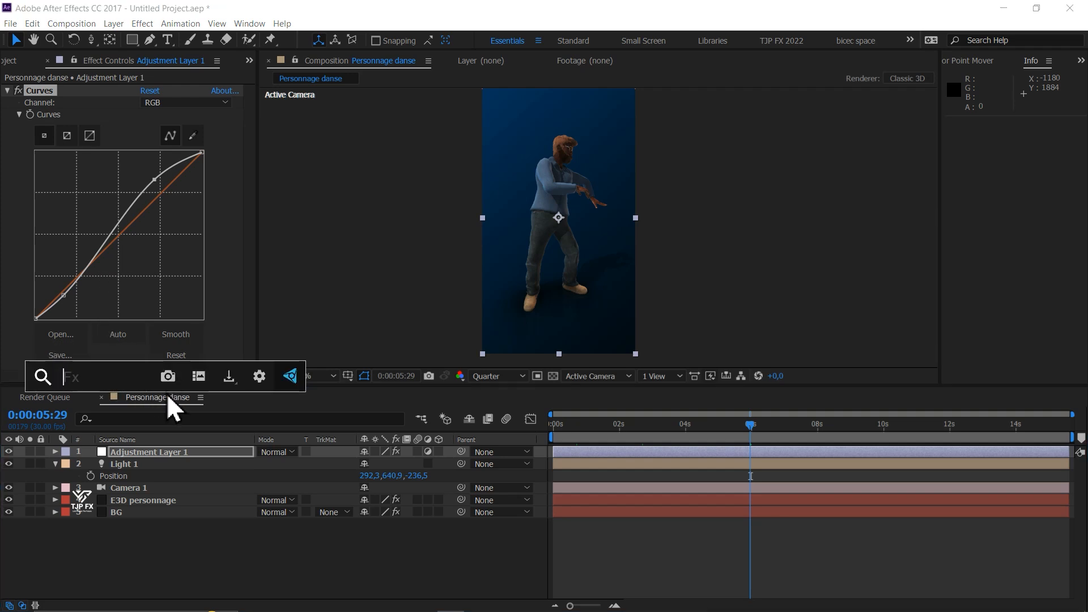
type("le")
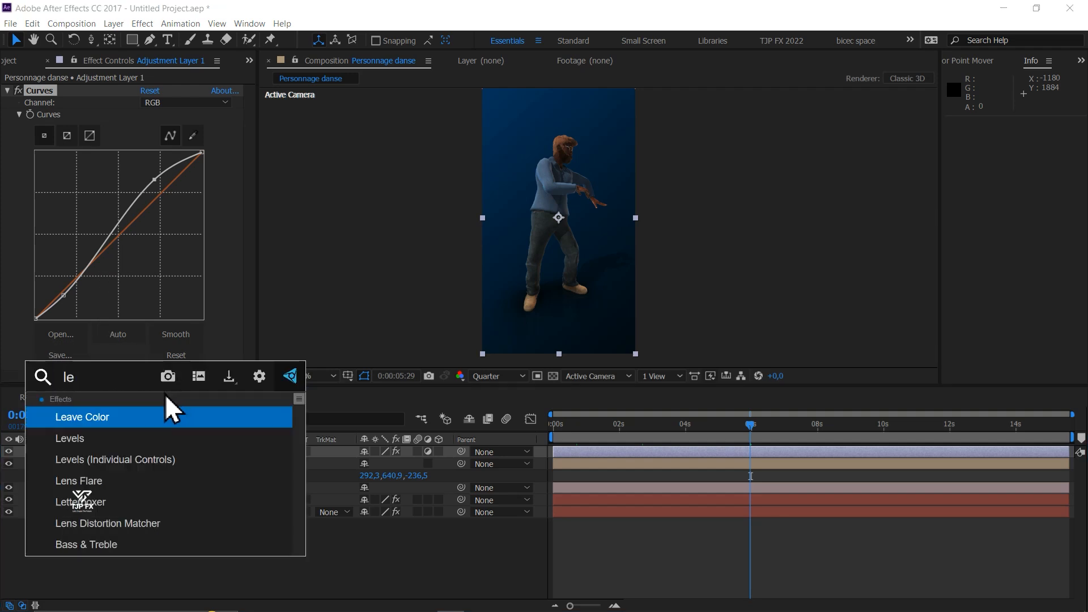
left_click(88, 437)
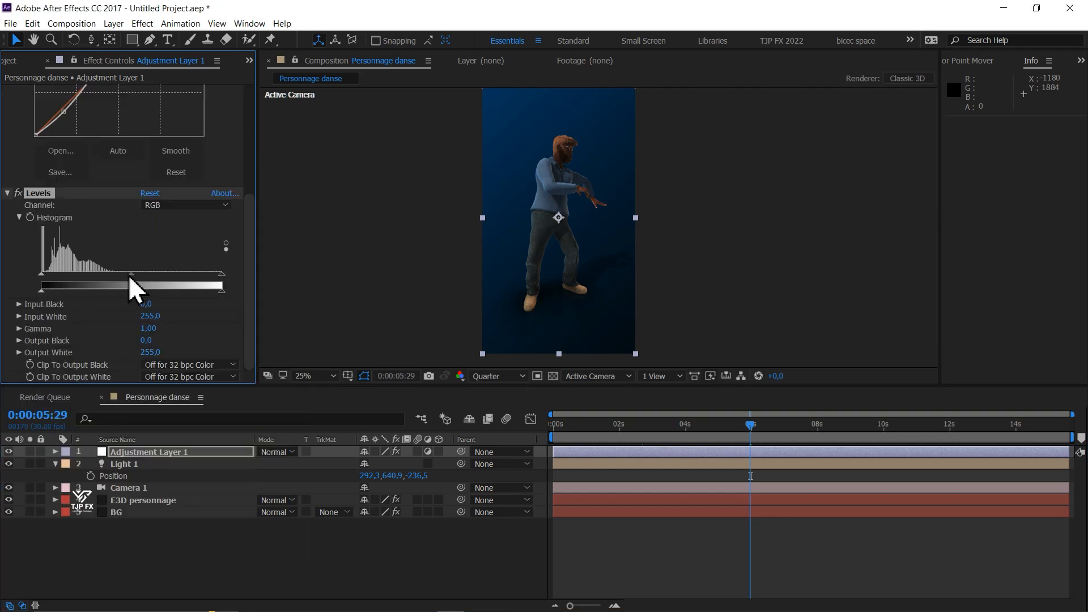
left_click_drag(130, 275, 117, 274)
left_click_drag(44, 274, 45, 274)
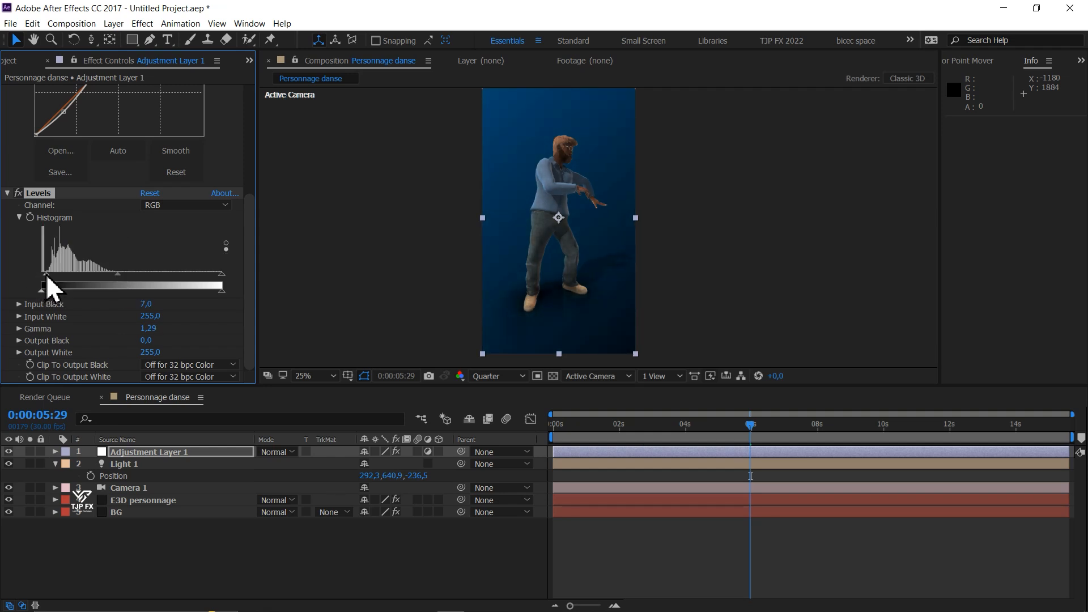
left_click_drag(824, 423, 557, 426)
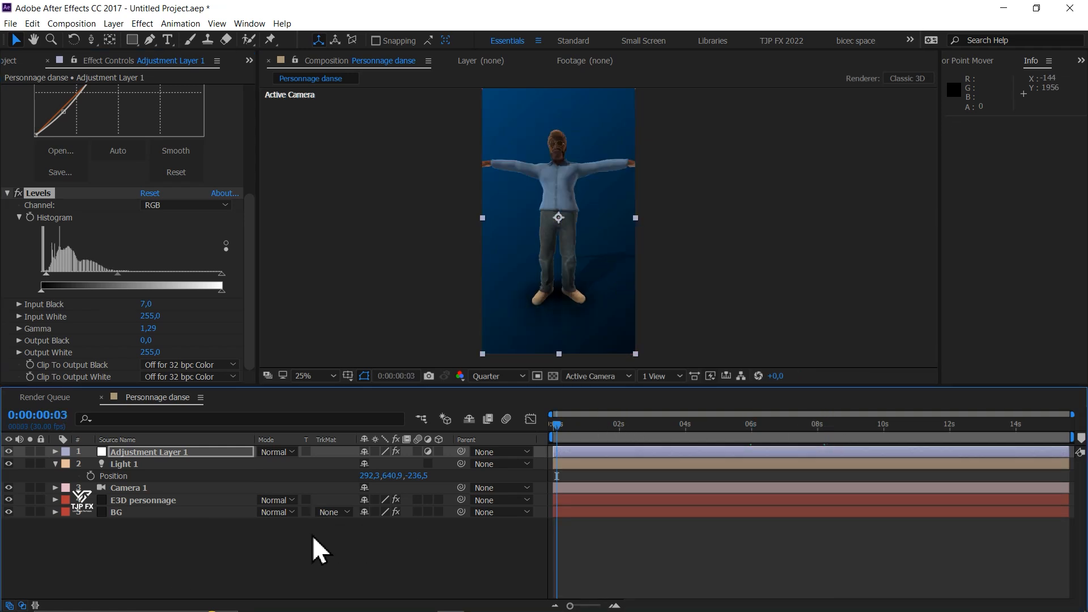
- Add a null object, make it a 3D layer, and parent Camera 1 to it
right_click(198, 551)
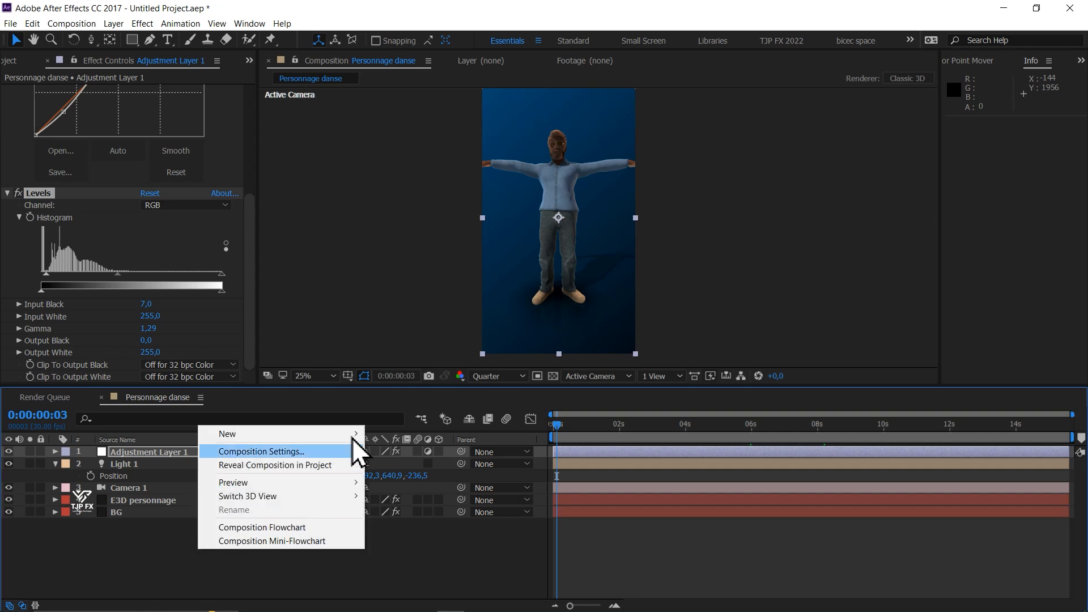
mouse_move(352, 433)
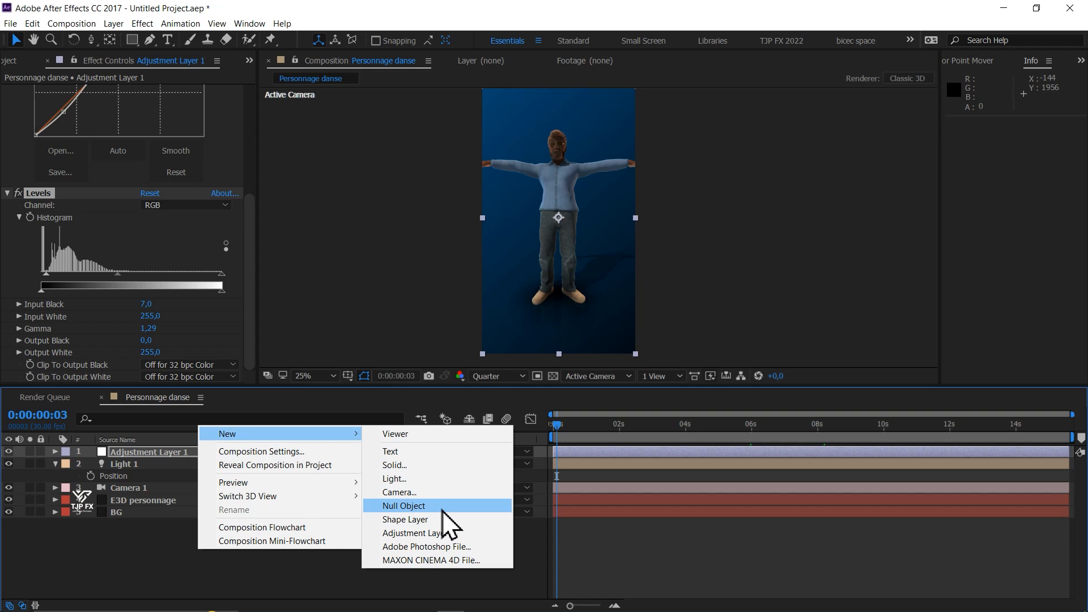
left_click(442, 508)
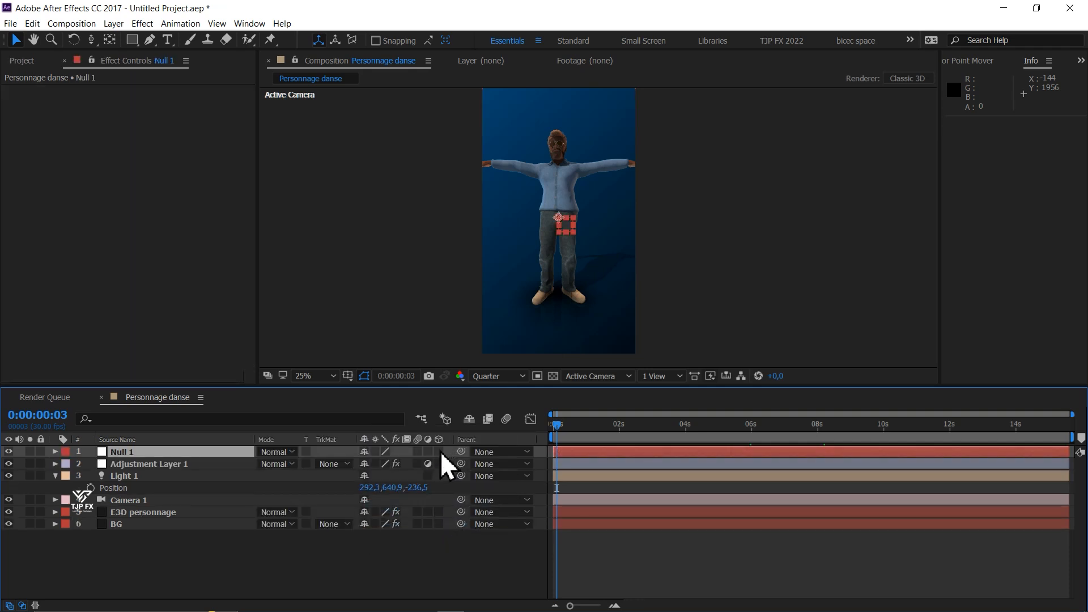
left_click(439, 451)
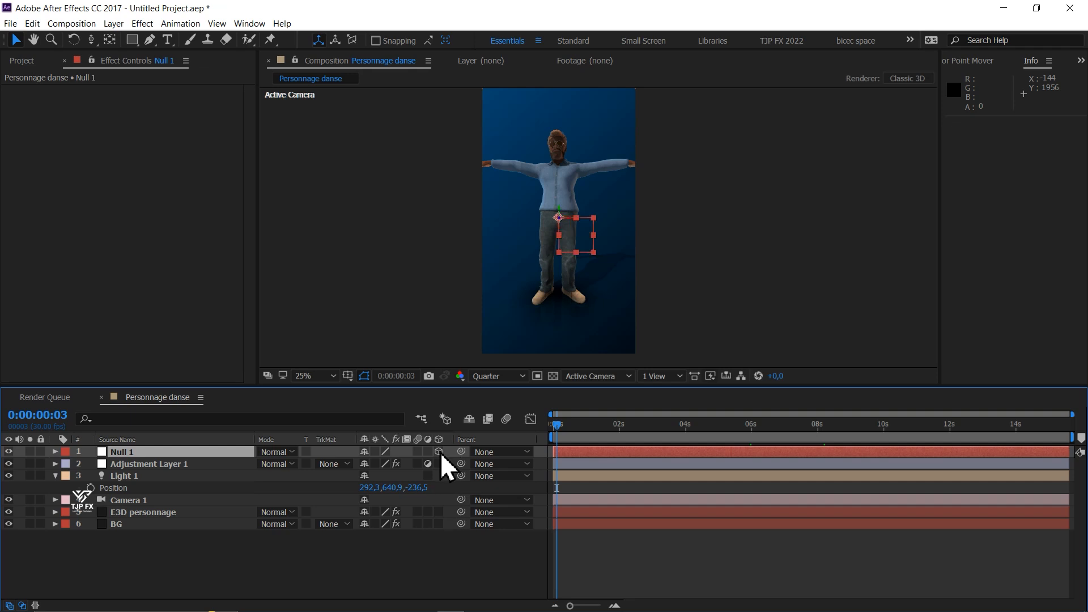
left_click_drag(460, 499, 128, 454)
- Animate Null 1's position with a keyframe at 0:00:00:00 and another at 0:00:01:17 with Z set to 52
key("p")
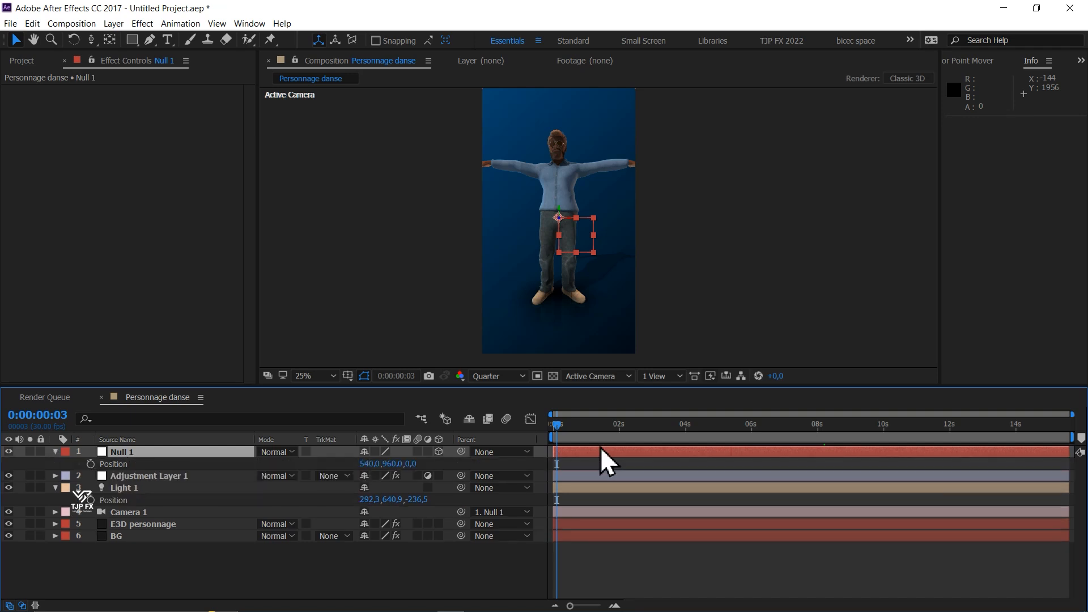
key("Home")
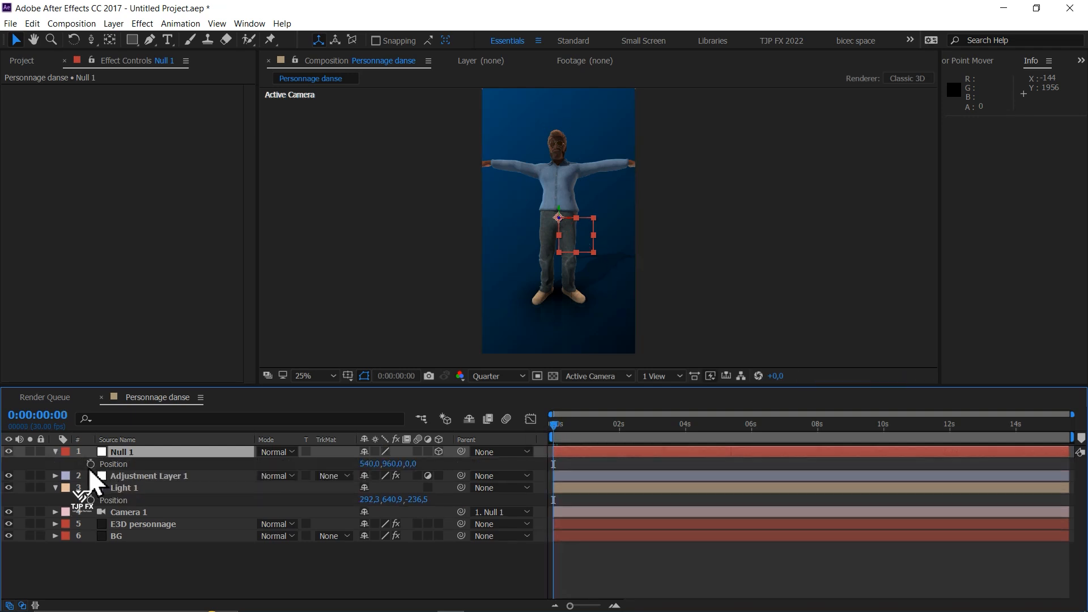
left_click(91, 464)
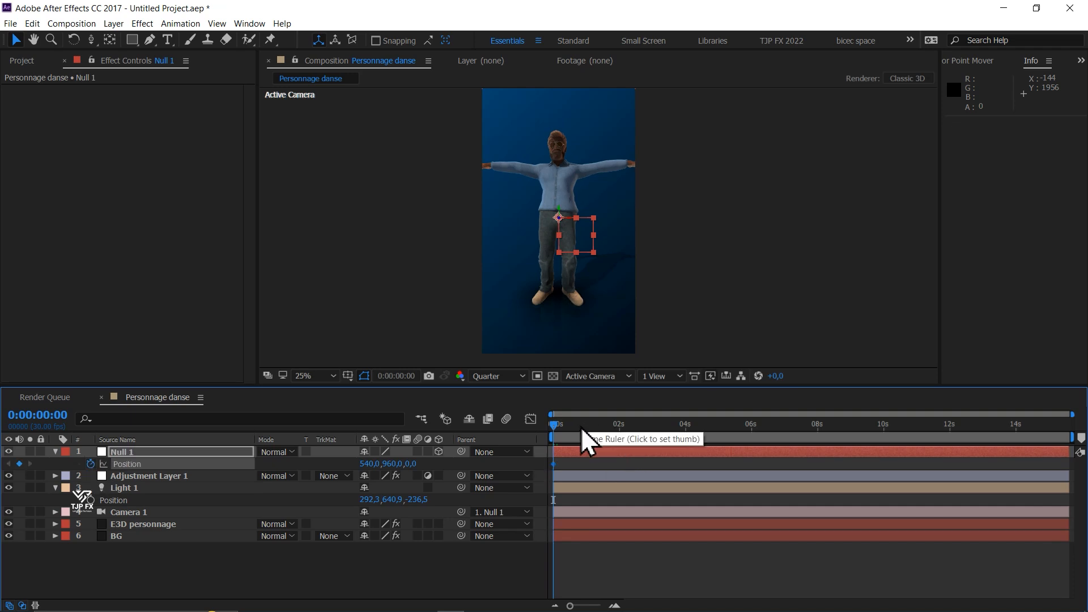
left_click_drag(581, 428, 605, 431)
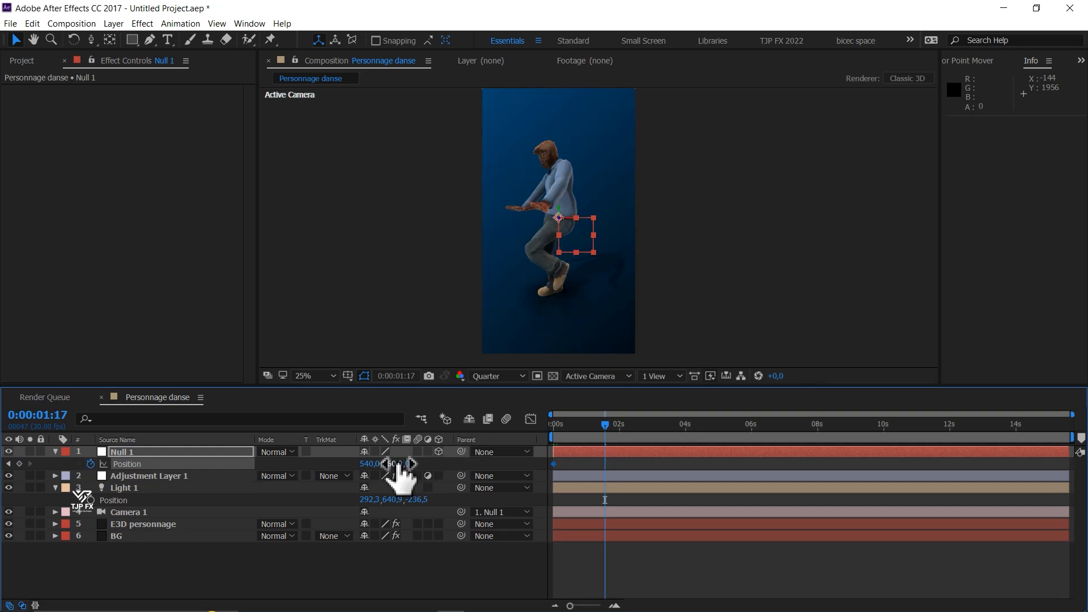
left_click_drag(399, 464, 436, 463)
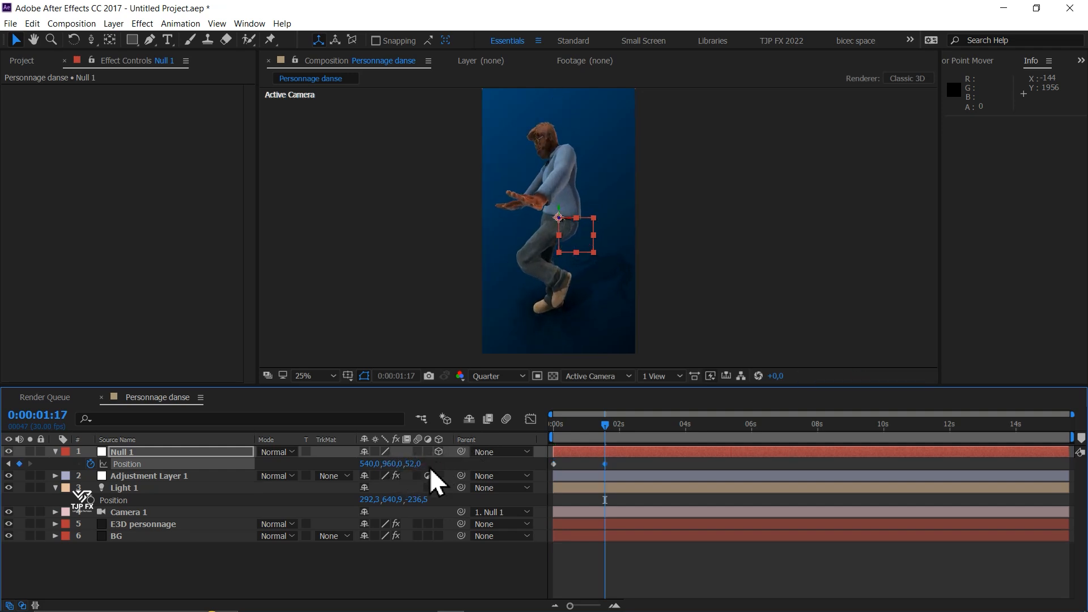
- Keyframe Null 1's Y Rotation from 0° at 0:00:00:00 to 16° at 0:00:01:17
key("shift+r")
left_click_drag(389, 502, 401, 501)
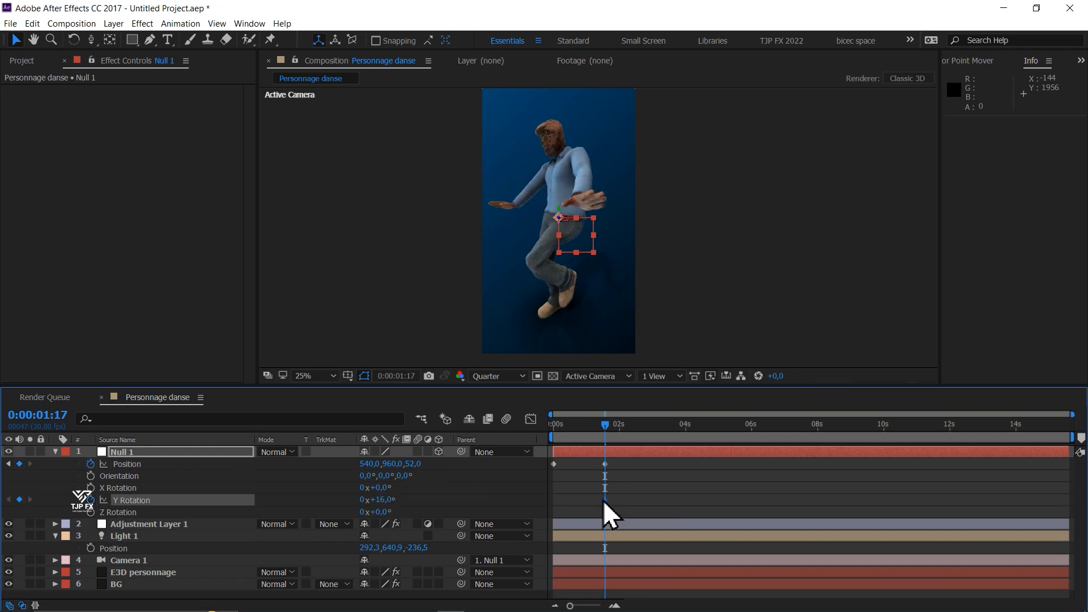
left_click_drag(604, 499, 358, 509)
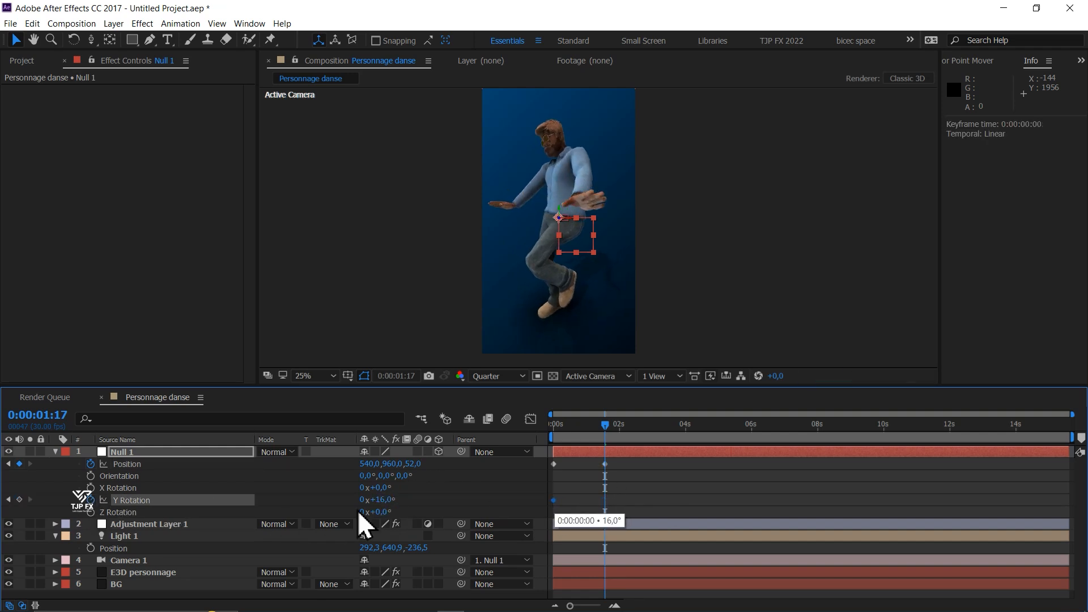
left_click(19, 499)
double_click(553, 501)
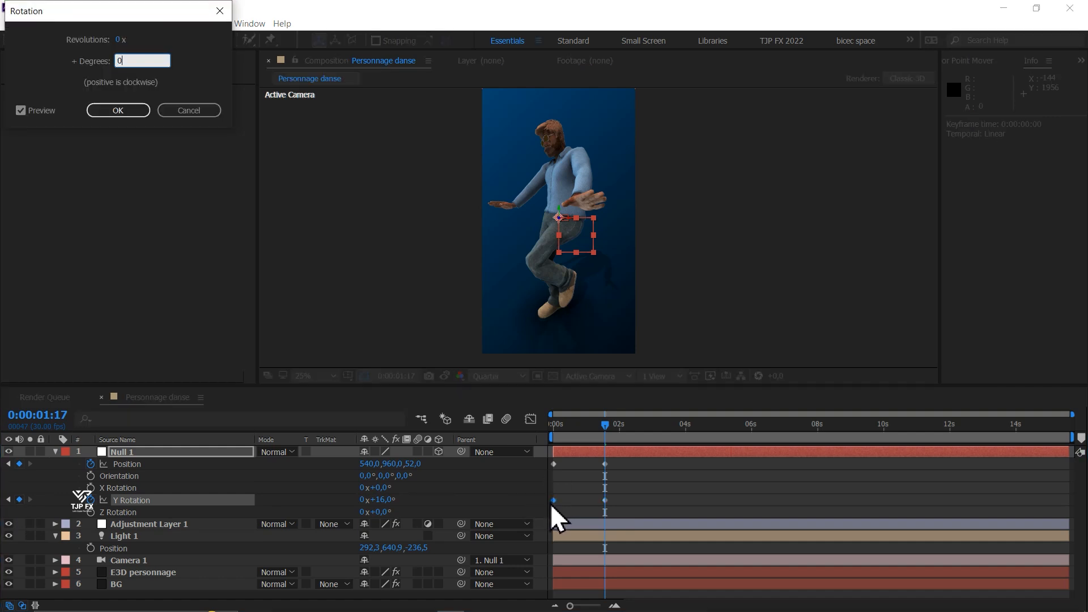
key("Return")
- Keyframe Null 1 at 0:00:04:08 with position 517, 960, 42 and Y Rotation -68°
left_click_drag(623, 431, 638, 435)
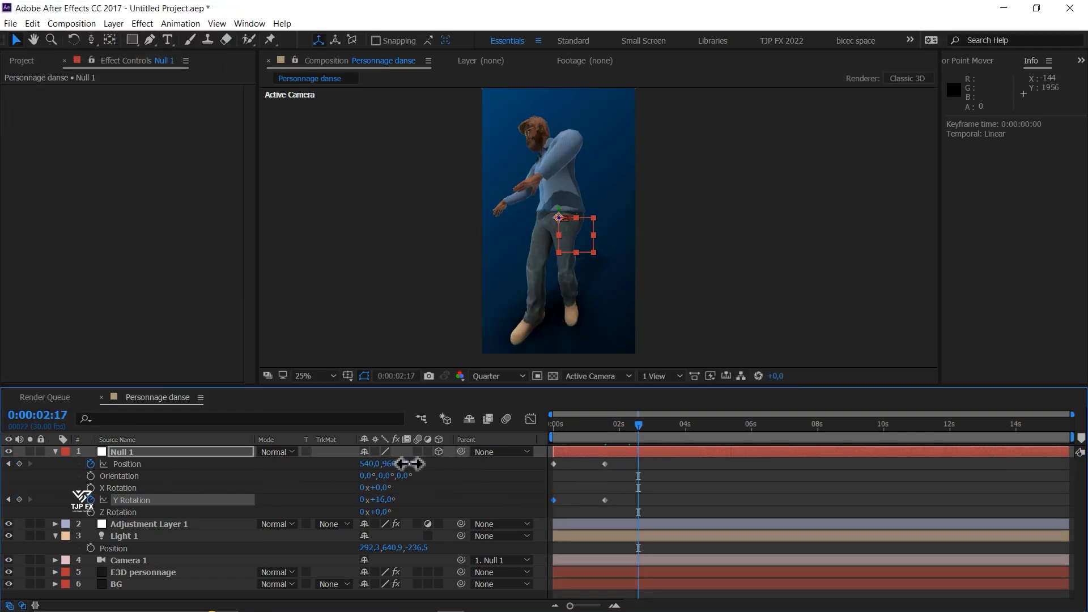
left_click_drag(407, 463, 334, 463)
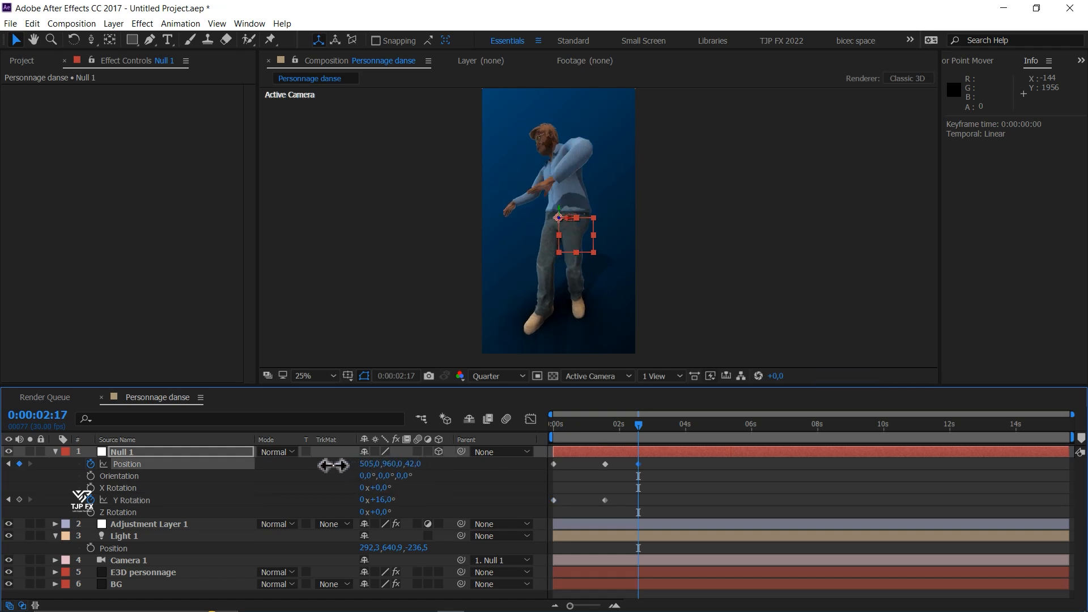
left_click_drag(638, 463, 694, 465)
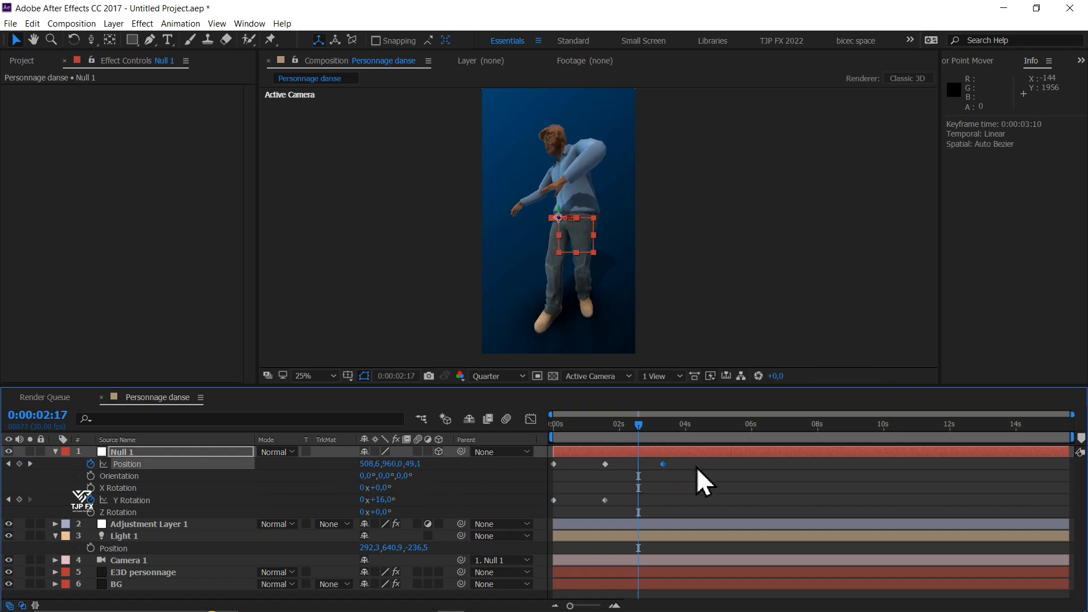
left_click(688, 437)
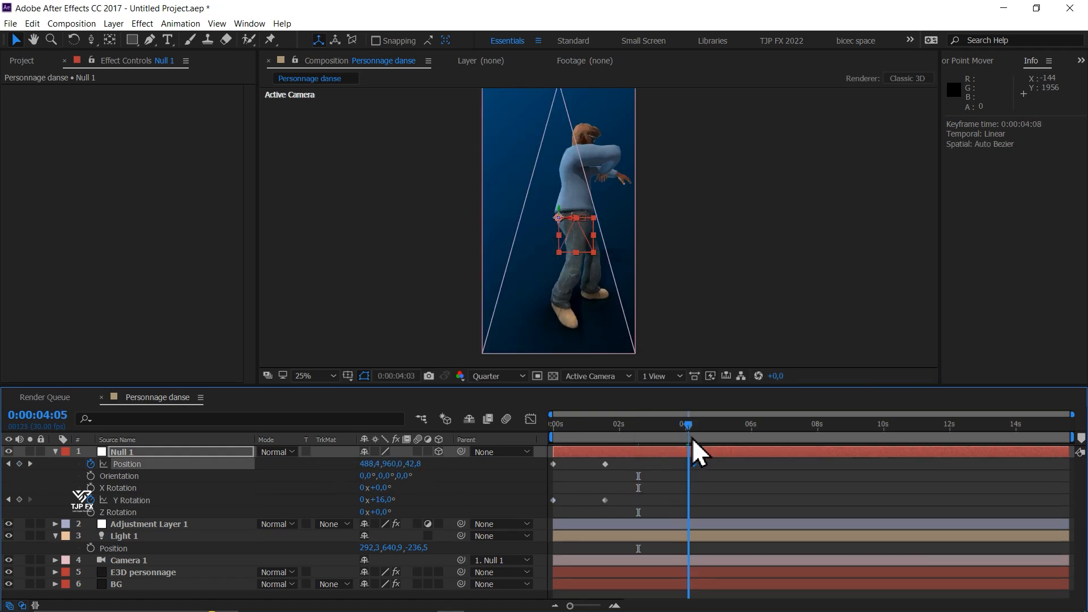
left_click(694, 437)
left_click_drag(380, 499, 332, 504)
mouse_move(398, 464)
left_mouse_down()
mouse_move(359, 464)
mouse_move(398, 468)
mouse_move(383, 478)
mouse_move(385, 470)
left_mouse_up()
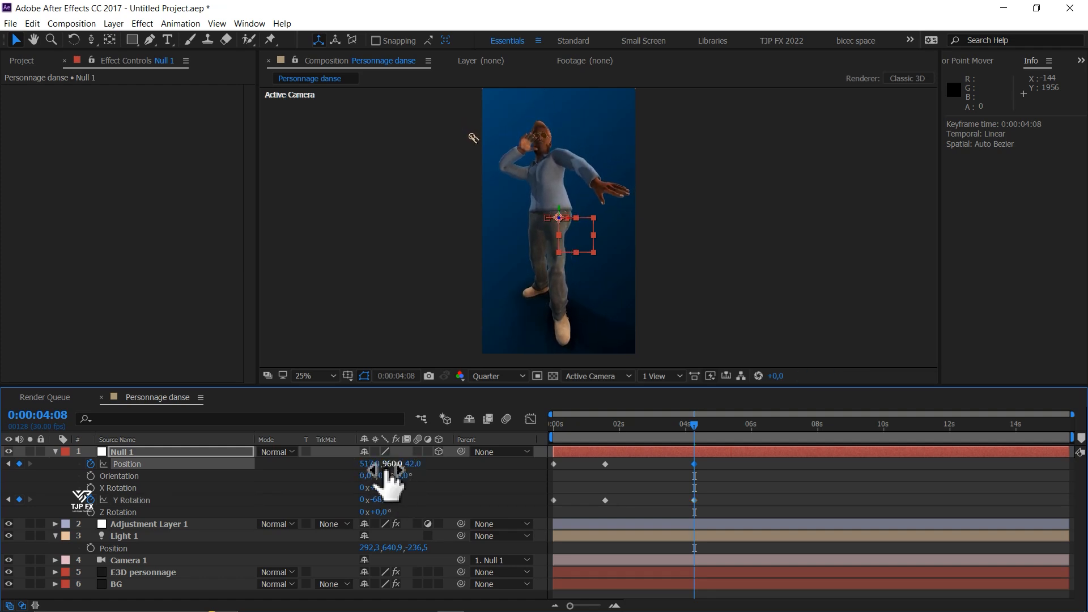
- Add a Y Rotation keyframe of -321° to Null 1 at 0:00:06:18 to bring the camera around the dancer
left_click_drag(731, 433, 734, 434)
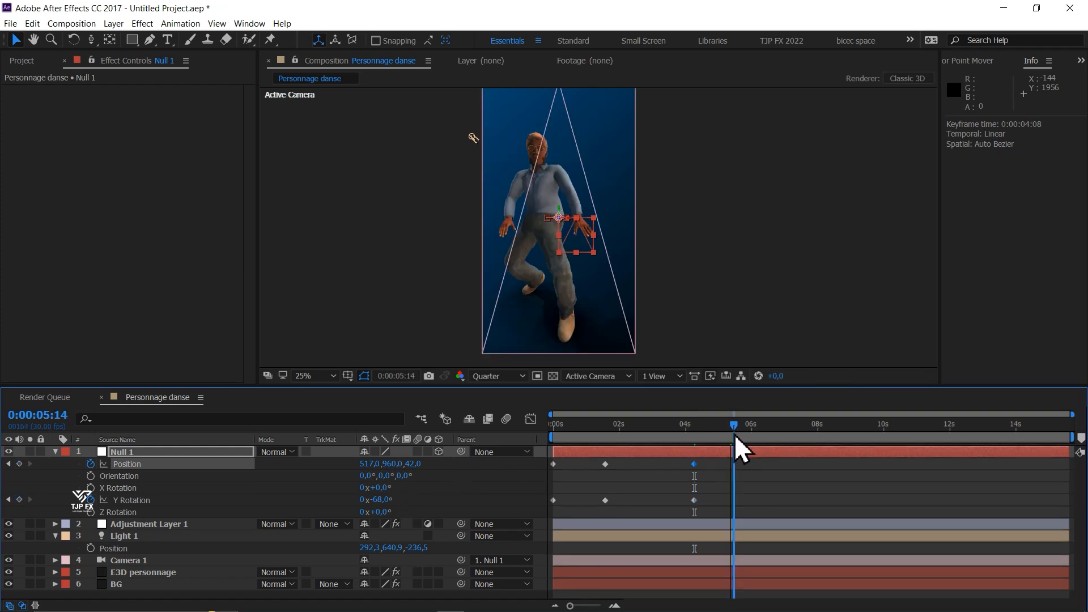
left_click(764, 431)
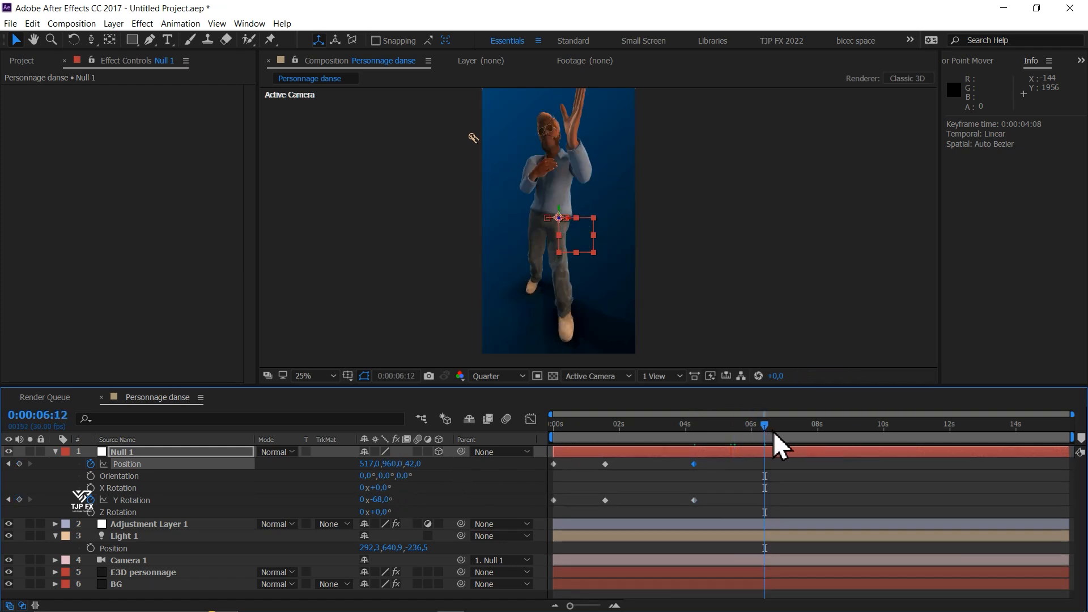
left_click(772, 432)
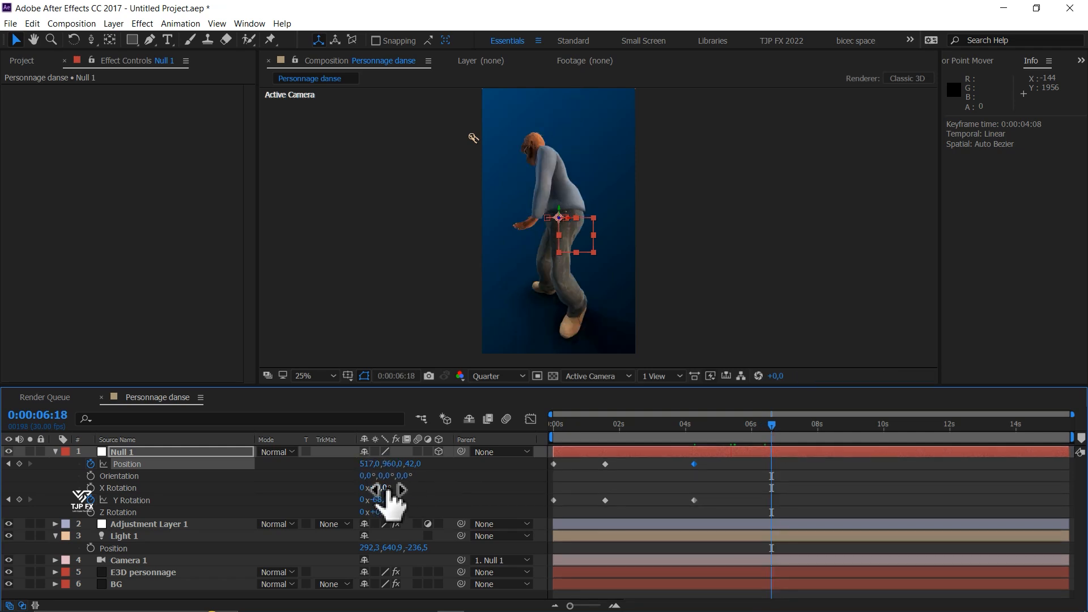
left_click_drag(385, 501, 204, 504)
- Add a position keyframe of 456, 968, 15 to Null 1 at 0:00:07:24
left_click_drag(805, 436, 810, 435)
left_click_drag(366, 464, 302, 470)
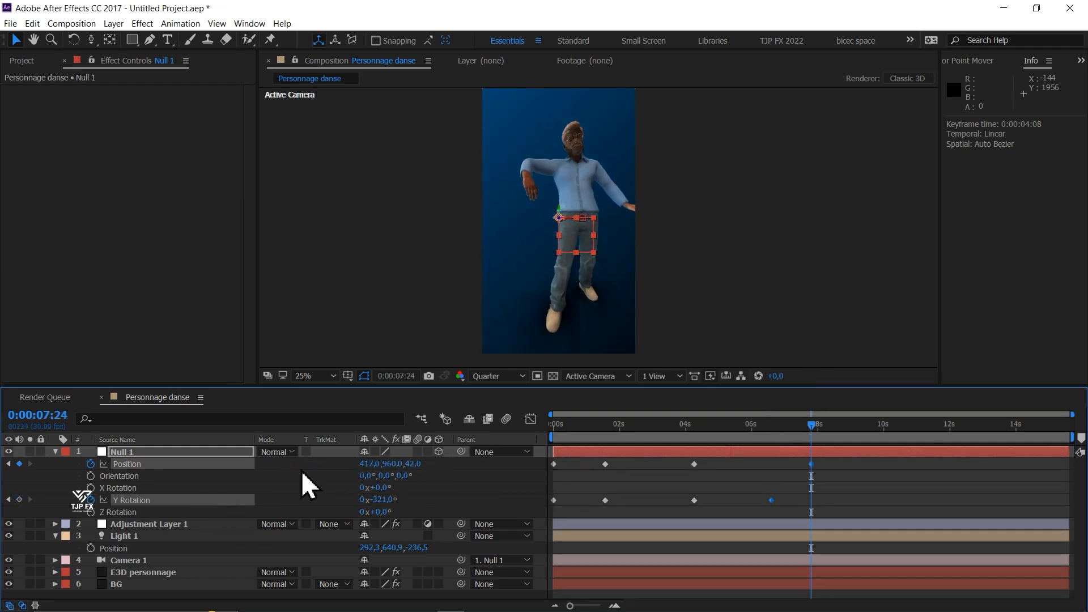
mouse_move(385, 463)
left_mouse_down()
mouse_move(364, 462)
mouse_move(419, 464)
mouse_move(351, 466)
mouse_move(404, 470)
left_mouse_up()
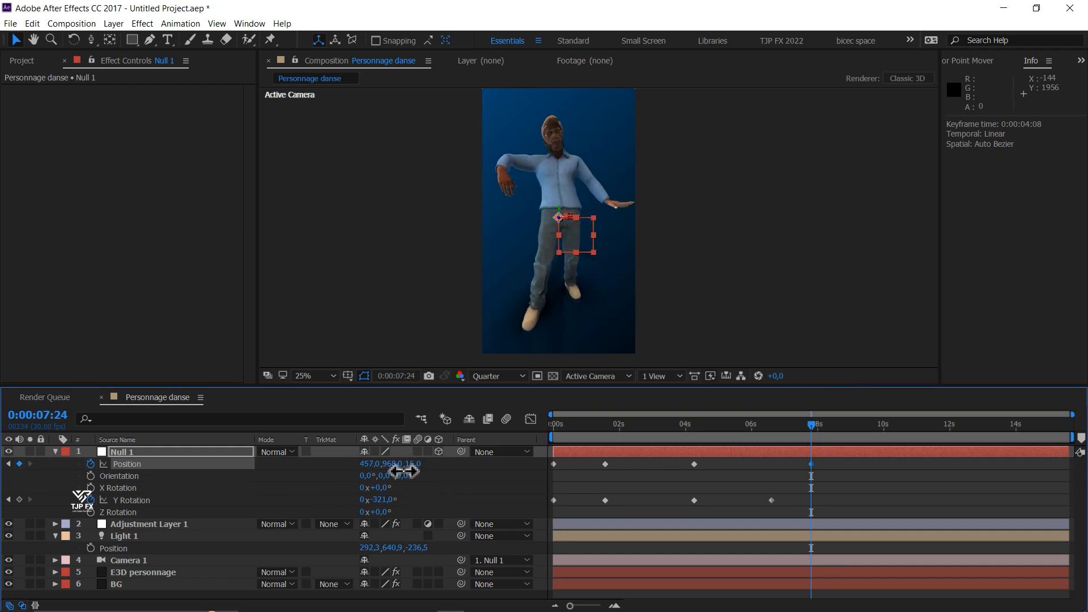
- Keyframe Null 1's X Rotation from 0° at 0:00:04:08 to -4° at 0:00:07:24, and move the last Y Rotation keyframe to 0:00:07:24
left_click(91, 487)
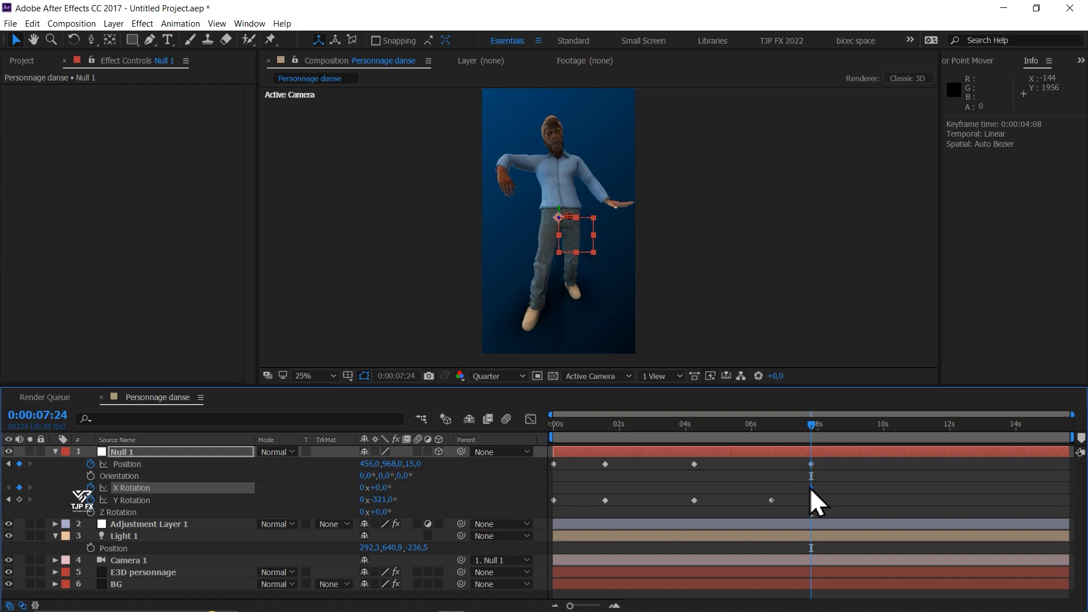
left_click_drag(811, 487, 703, 493)
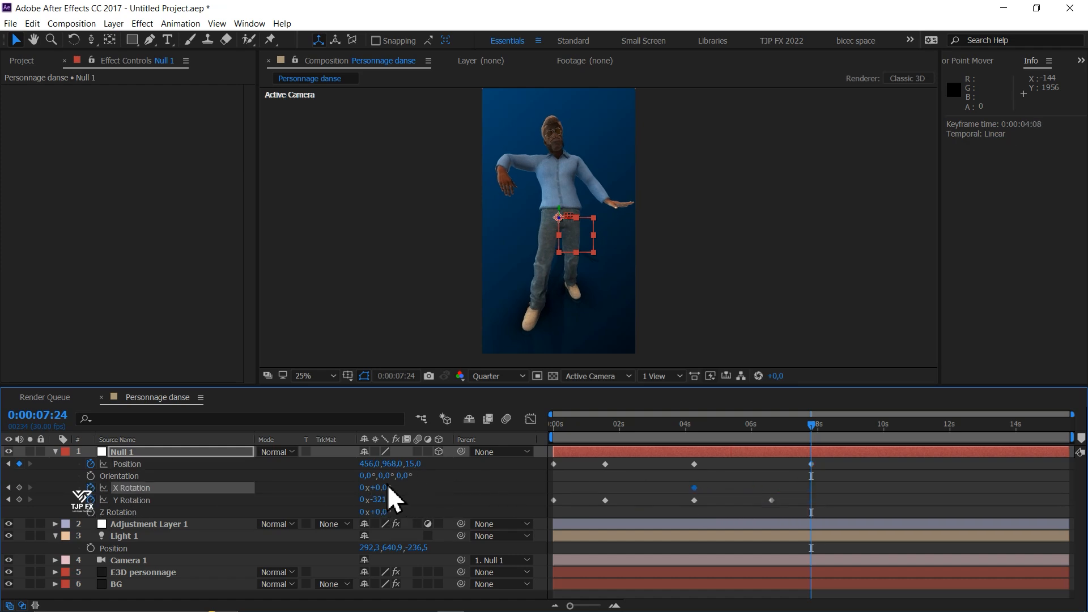
left_click_drag(387, 487, 384, 487)
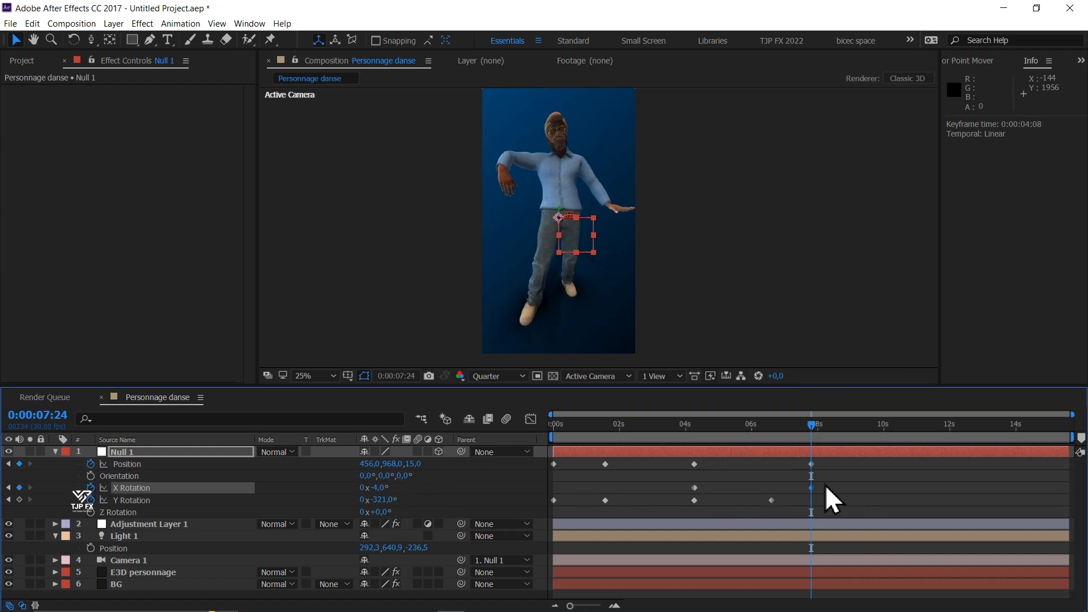
left_click_drag(772, 500, 808, 508)
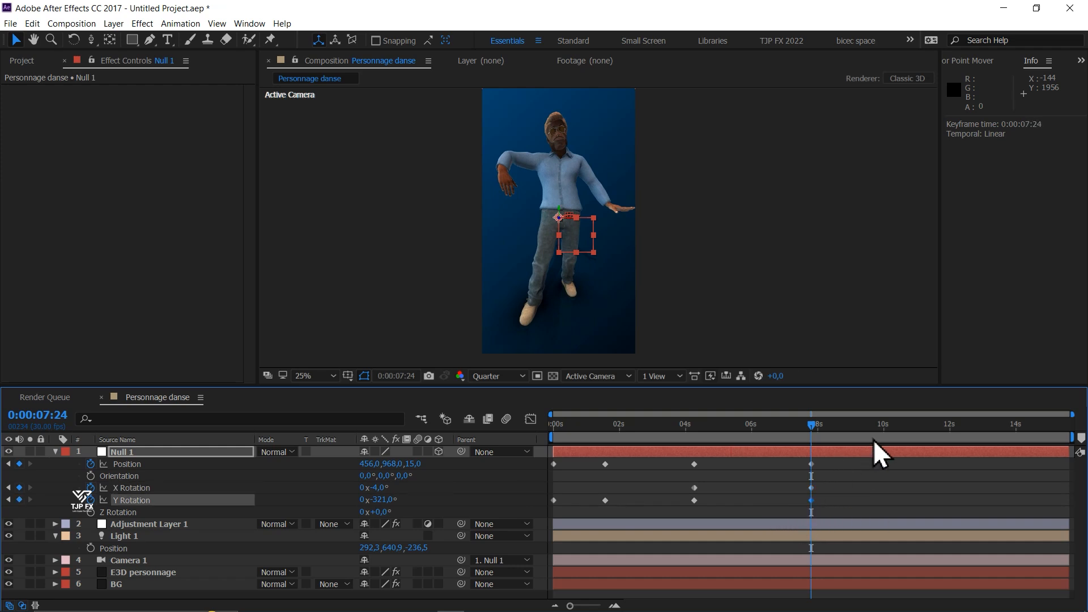
- Keyframe Null 1 at 0:00:10:25 with position 450, 962, -47 and Y Rotation -1x -54°
left_click(885, 436)
left_click_drag(906, 446, 910, 444)
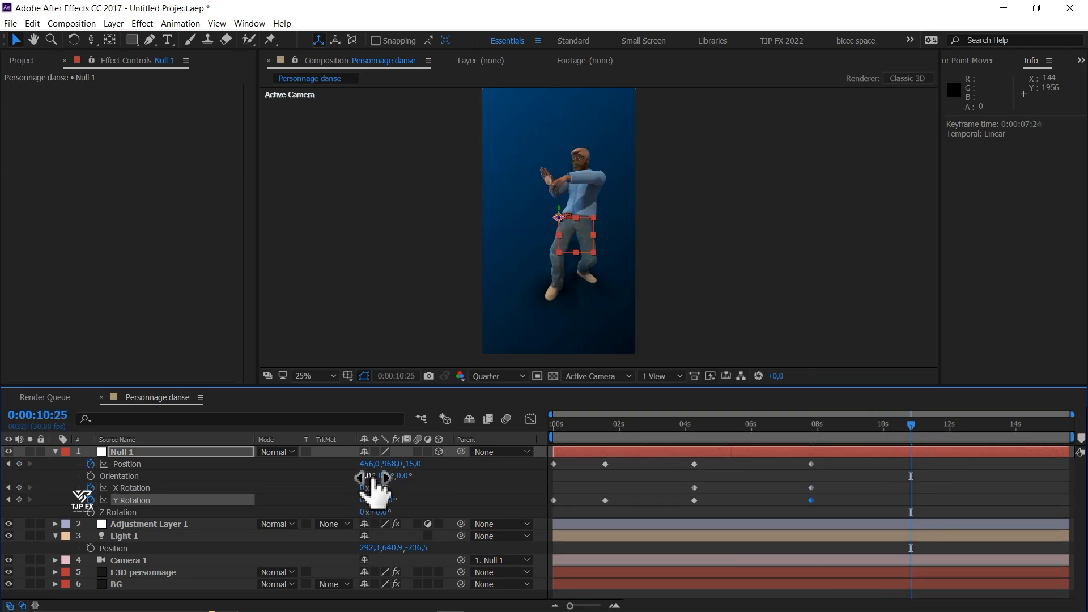
left_click_drag(382, 499, 929, 444)
left_click_drag(412, 464, 340, 499)
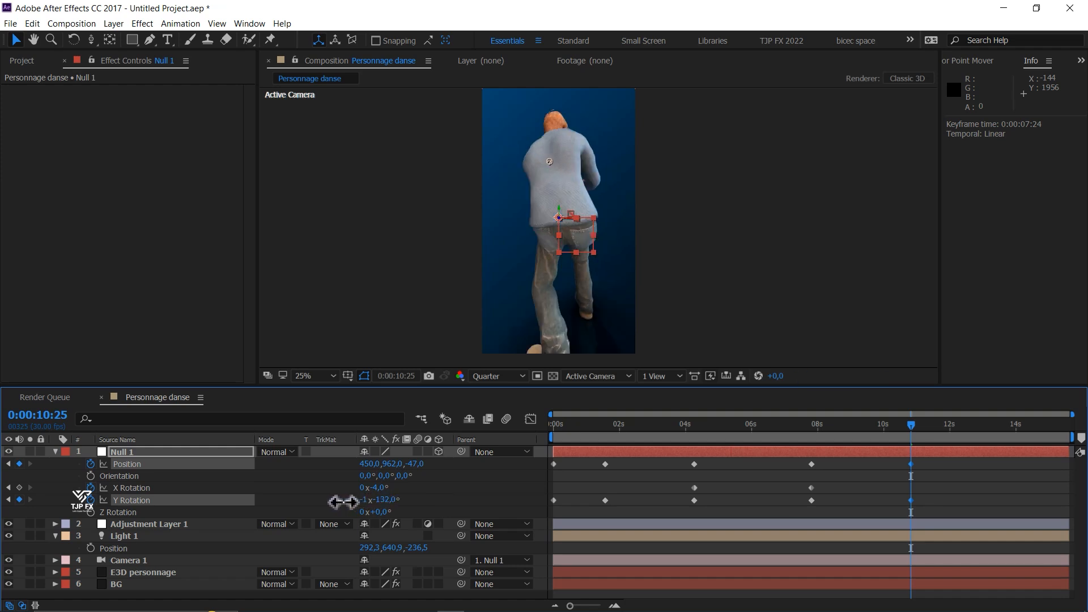
key("space")
left_click(980, 436)
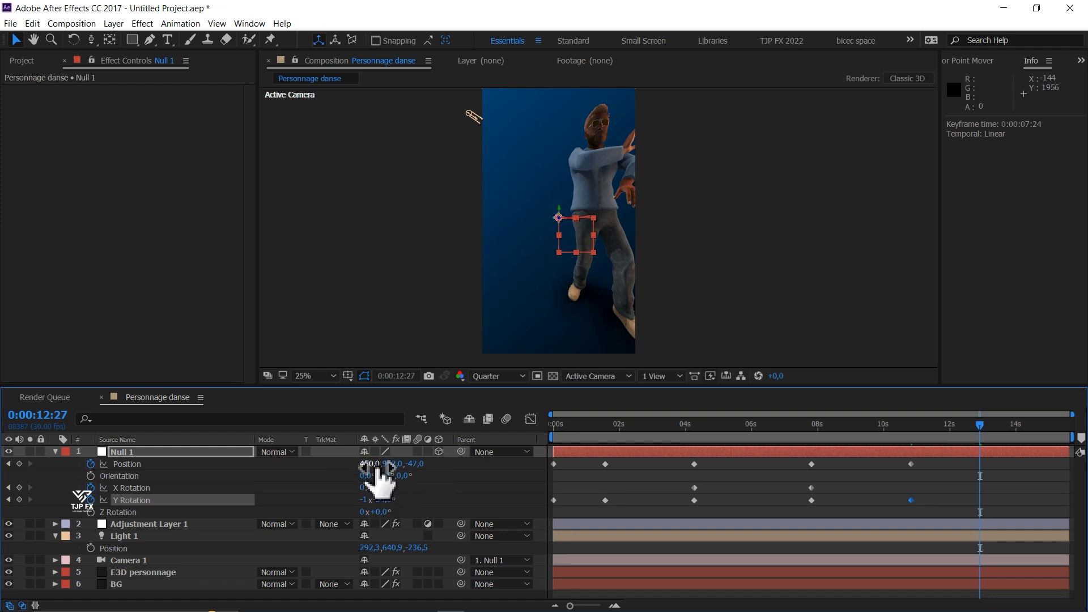
left_click_drag(371, 467, 347, 469)
key("ctrl+z")
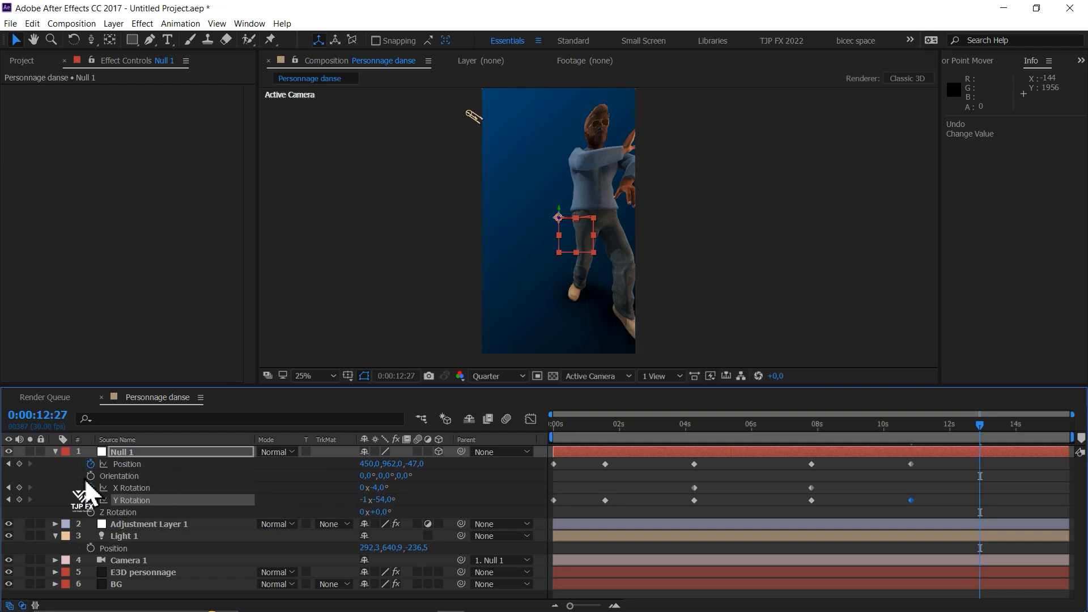
- Add an Anchor Point keyframe of 0, 0, 0 to Null 1 and place it at 0:00:10:25
key("shift+a")
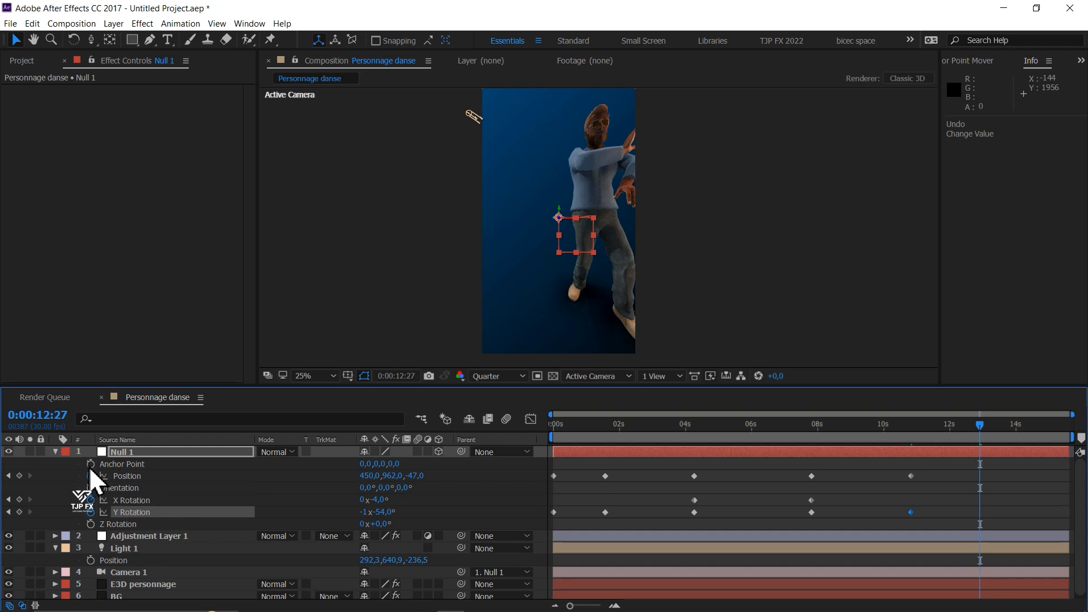
left_click(91, 464)
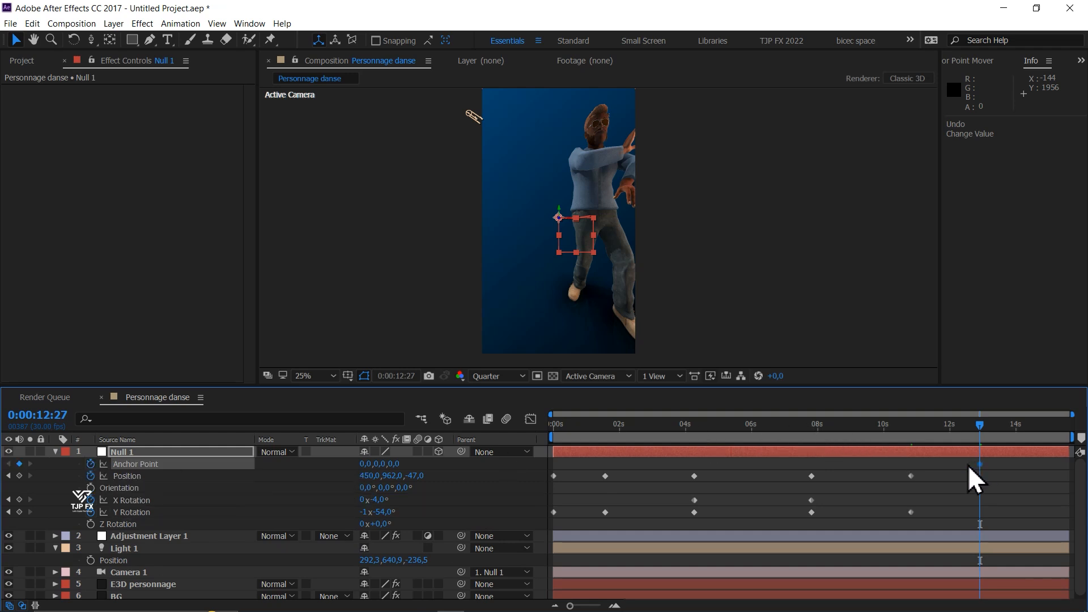
left_click_drag(978, 464, 912, 471)
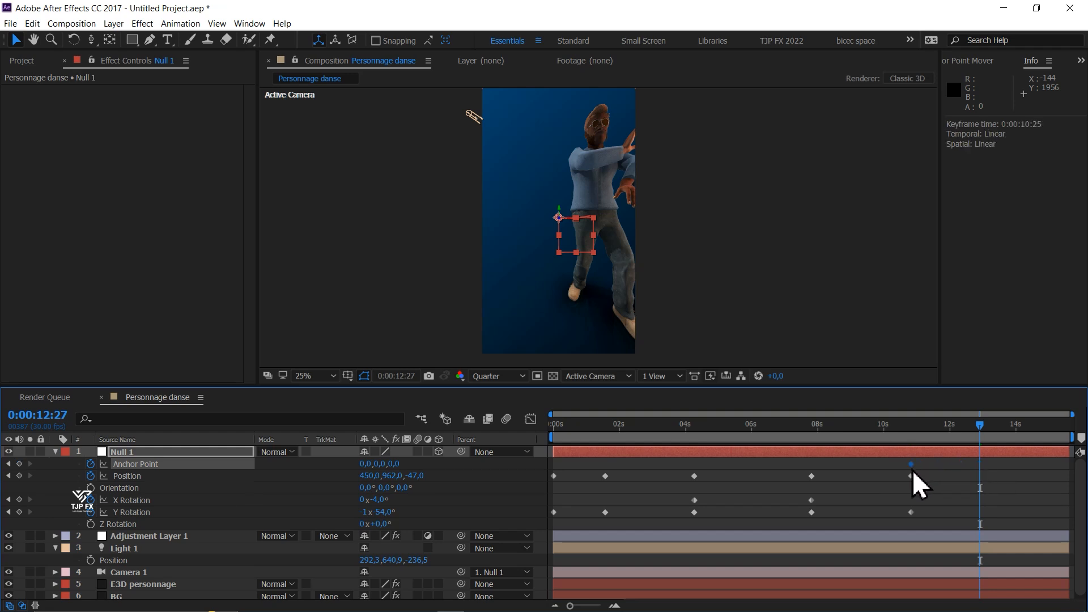
- Keyframe Null 1 at 0:00:12:27 with anchor point -63, 0, 0 and position 450, 962, -3
left_click_drag(365, 464, 296, 475)
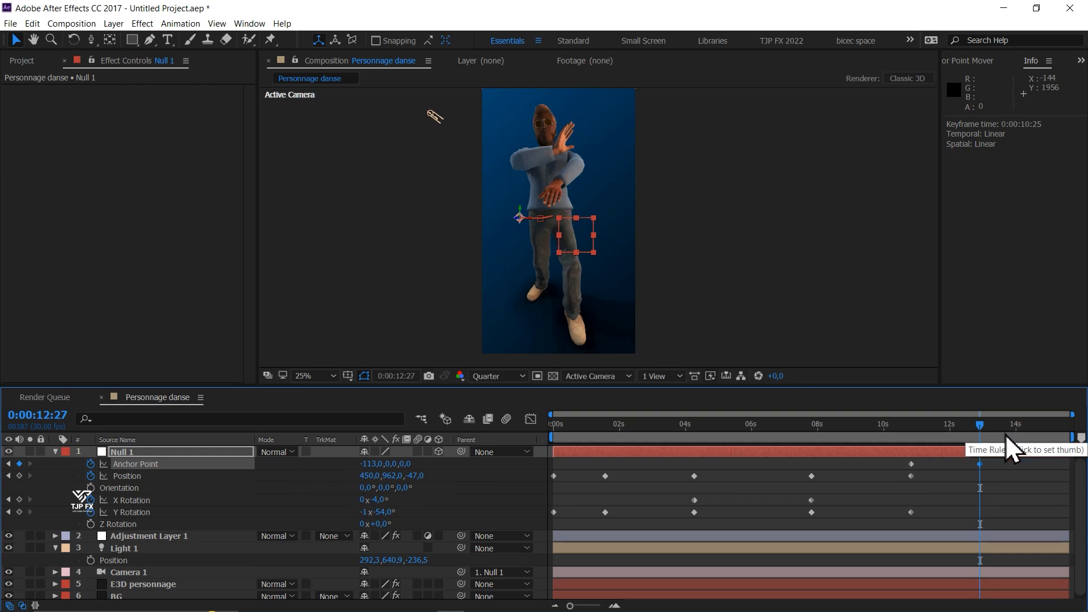
left_click_drag(420, 477, 454, 466)
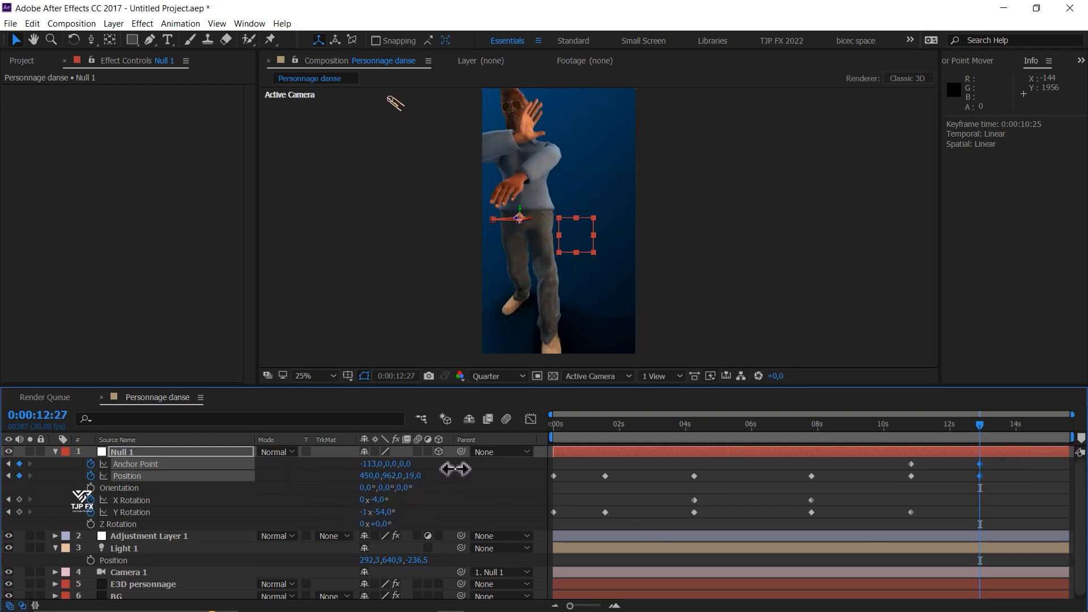
left_click_drag(373, 463, 407, 464)
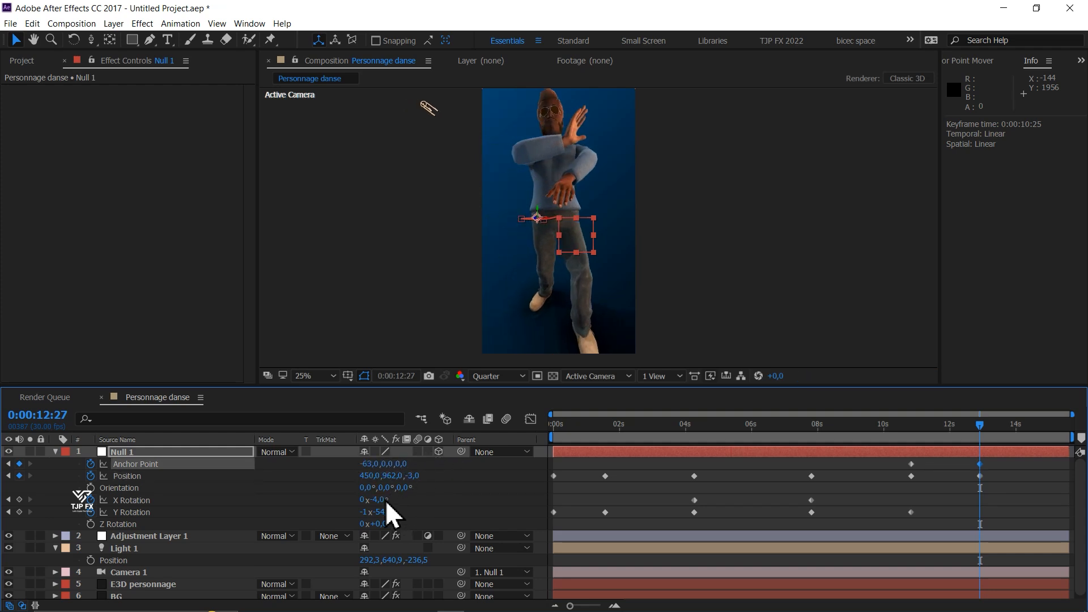
left_click_drag(386, 500, 397, 497)
key("ctrl+z")
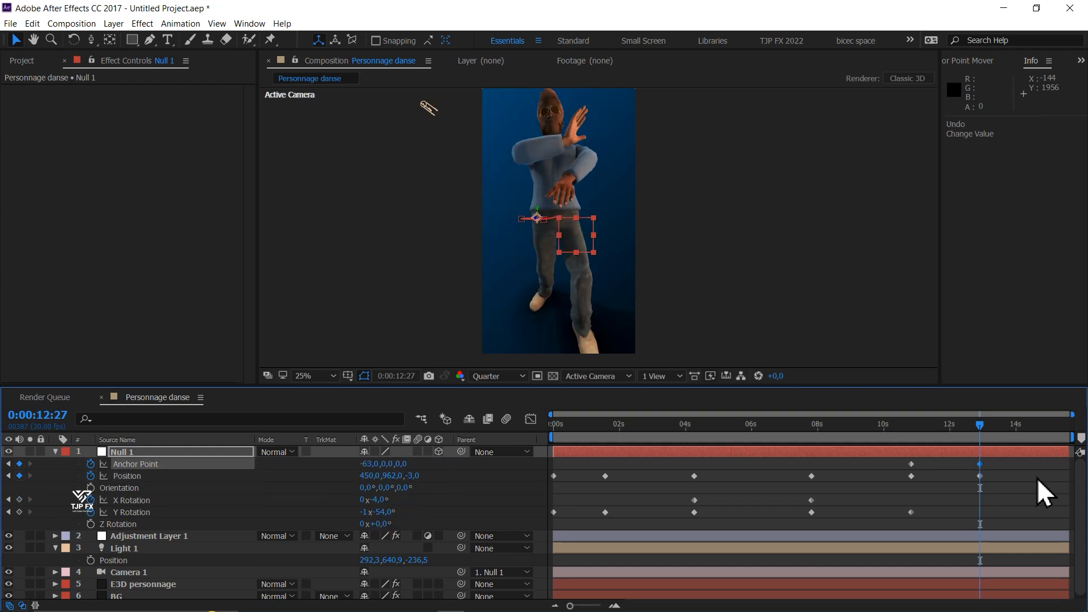
- Copy Null 1's first Position and Y Rotation keyframes to 0:00:15:18
left_click_drag(1004, 432, 1072, 438)
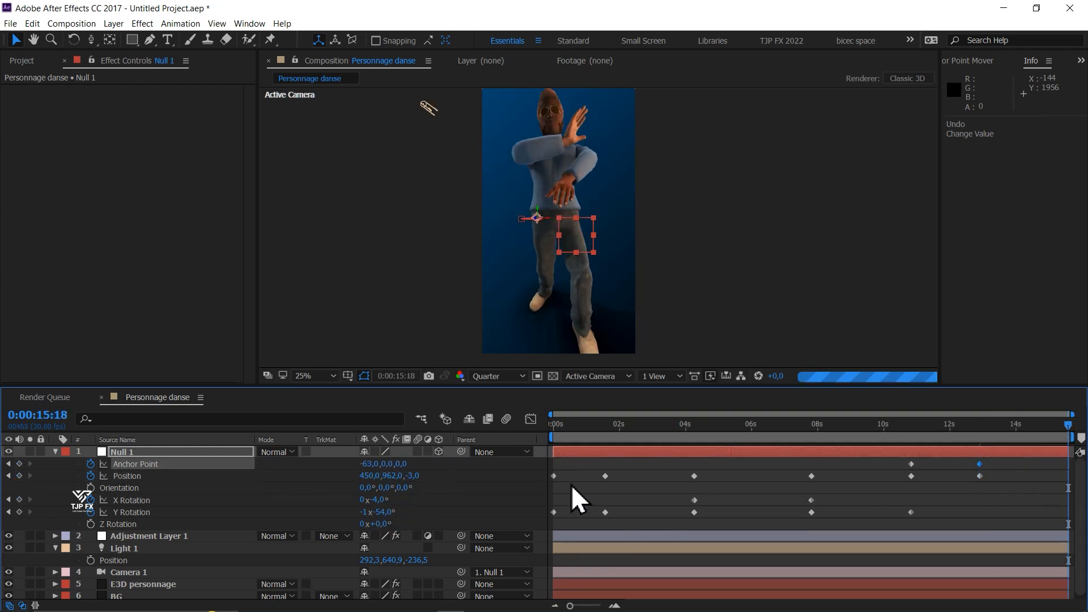
left_click_drag(573, 474, 543, 520)
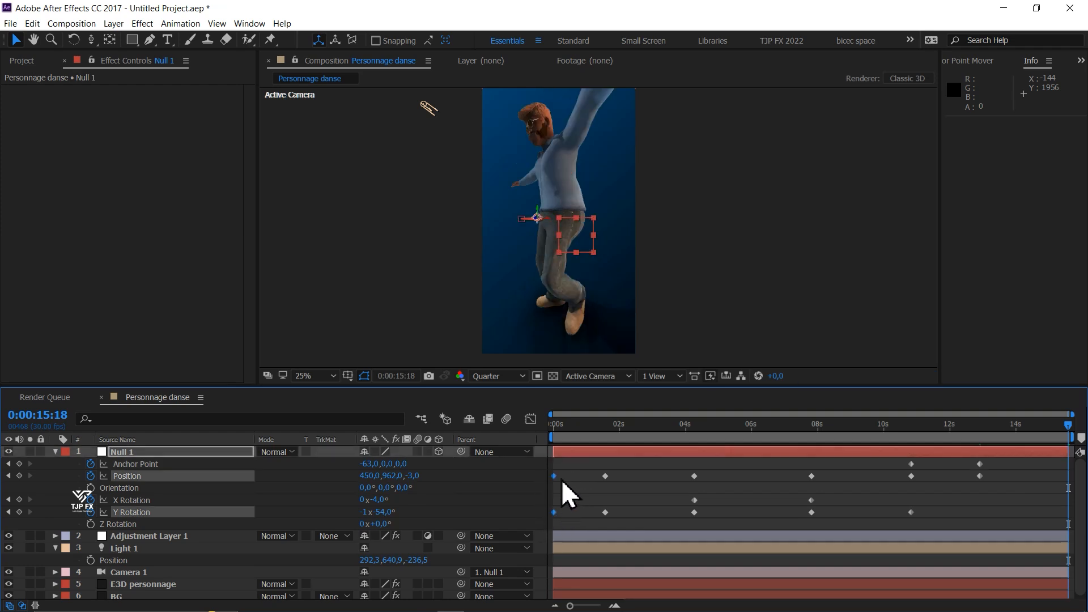
mouse_move(553, 513)
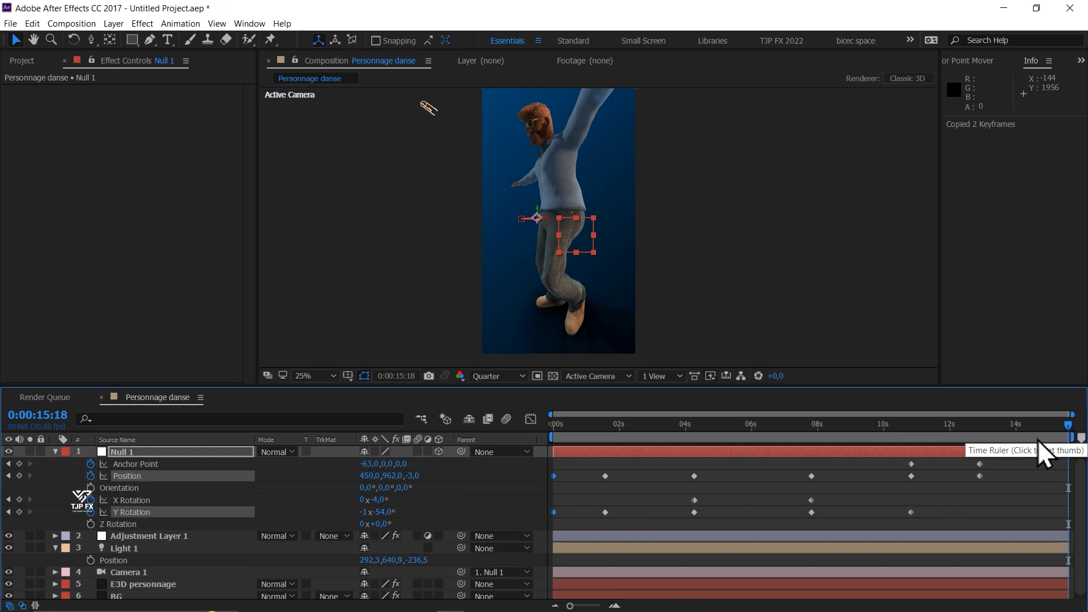
key("ctrl+v")
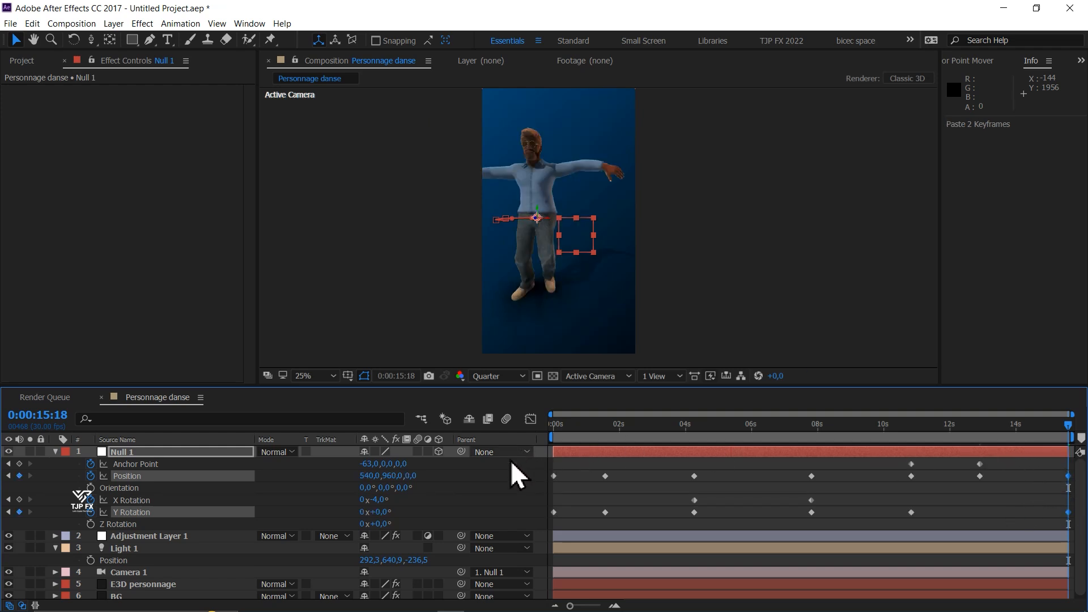
- Add an Anchor Point keyframe to Null 1 at 0:00:15:18 and reset its value to 0, 0, 0
left_click(19, 464)
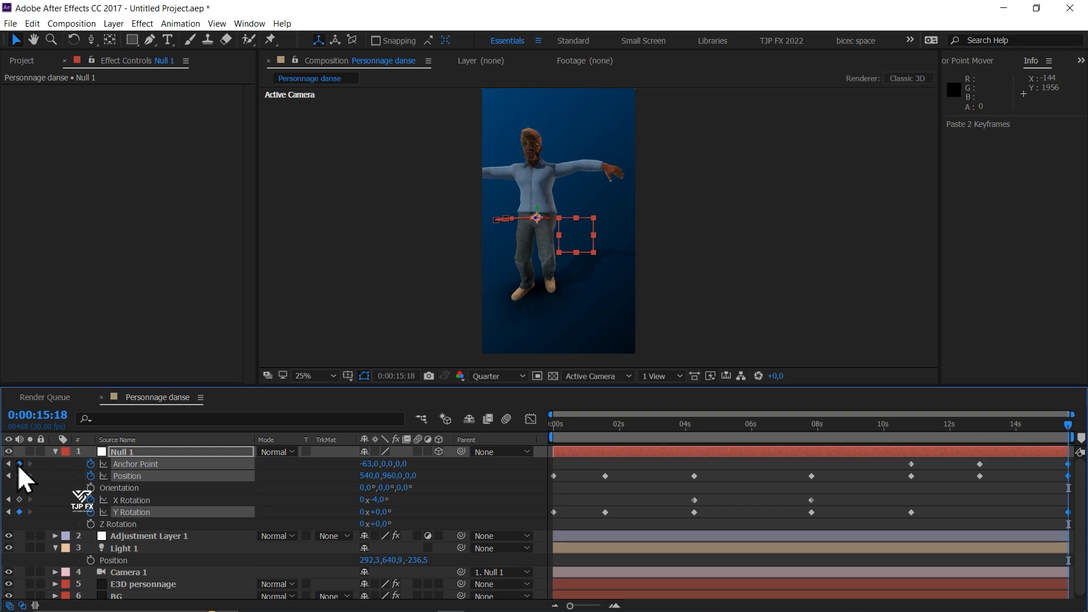
right_click(144, 465)
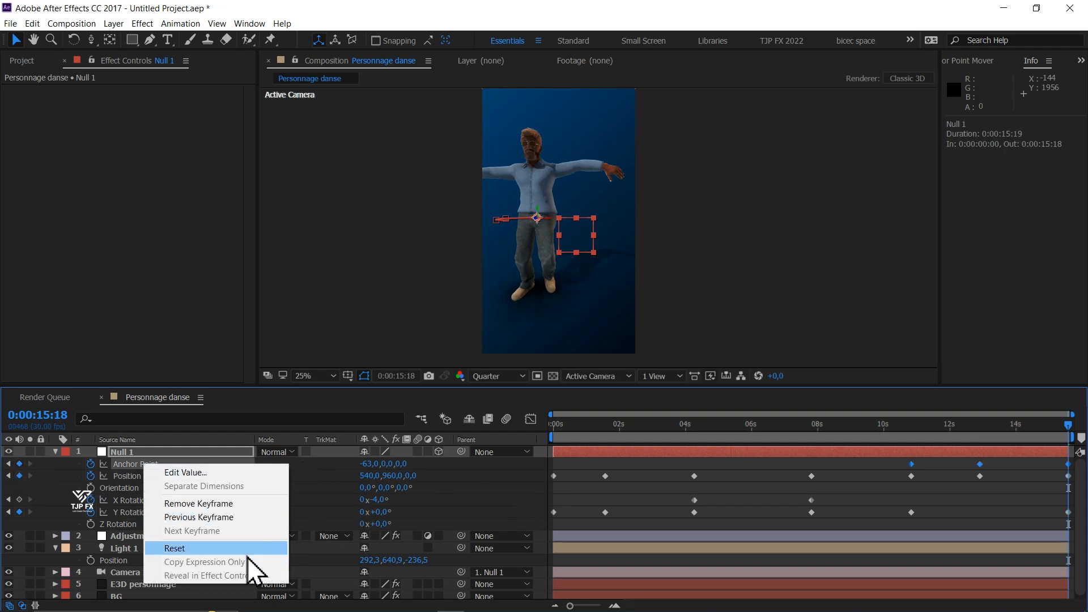
left_click(1045, 467)
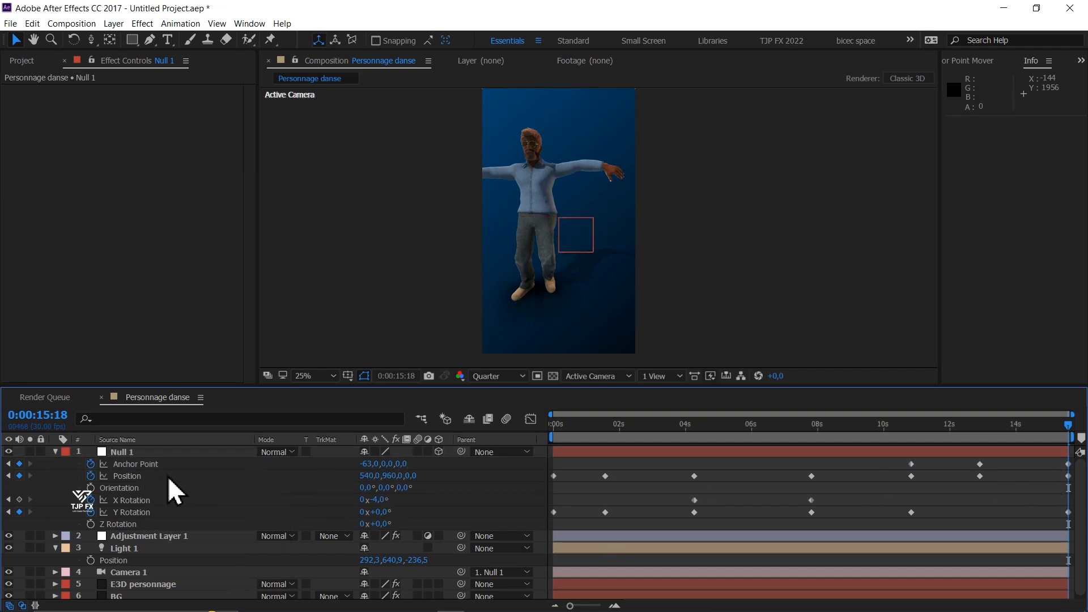
right_click(119, 464)
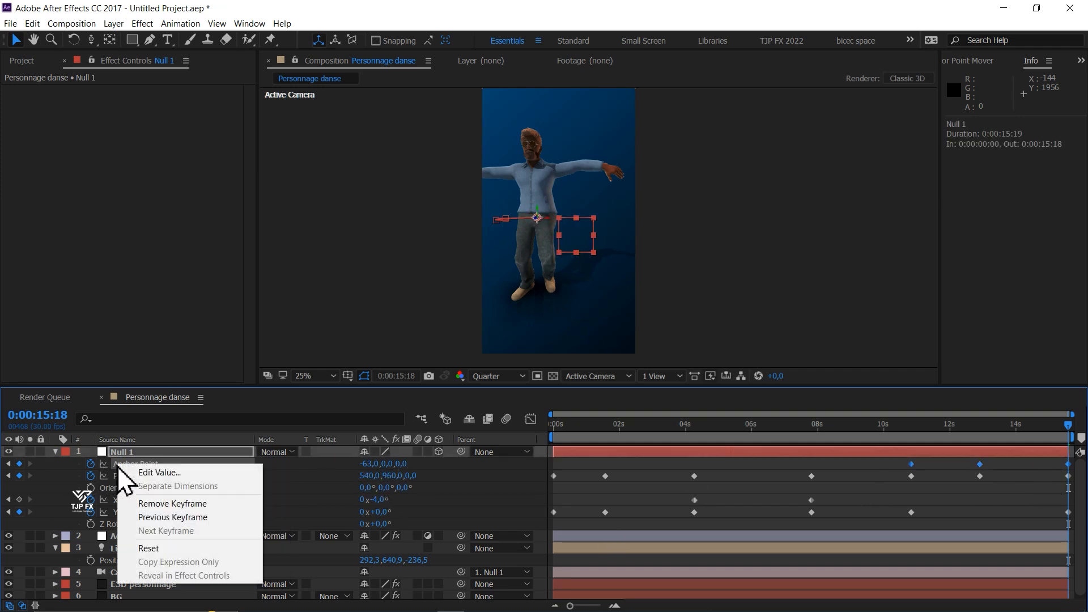
left_click(165, 547)
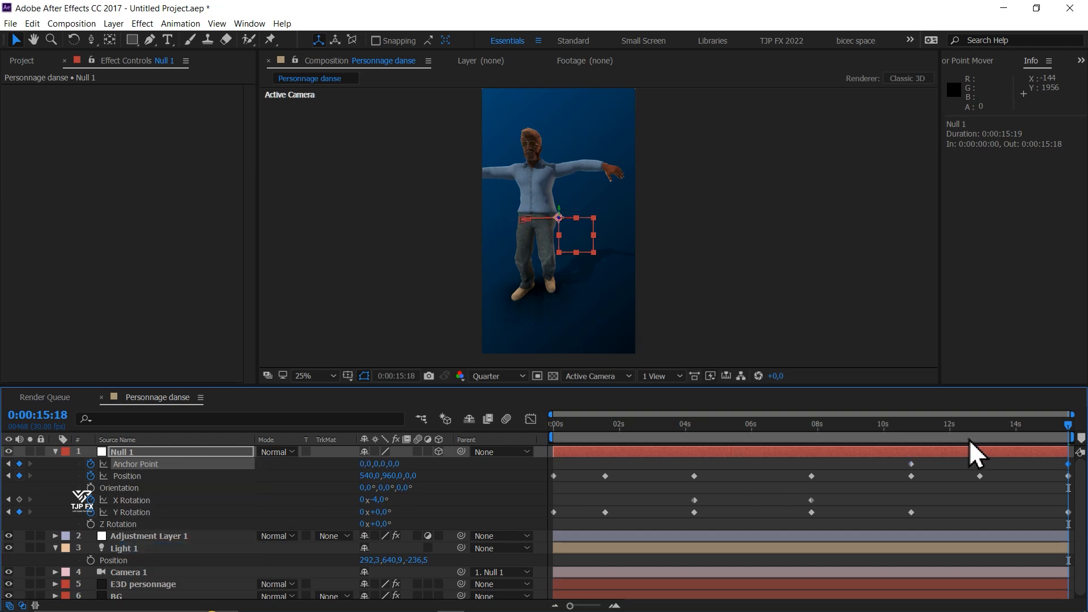
- Check the camera move over the last seconds and play back the whole dance animation
left_click(996, 431)
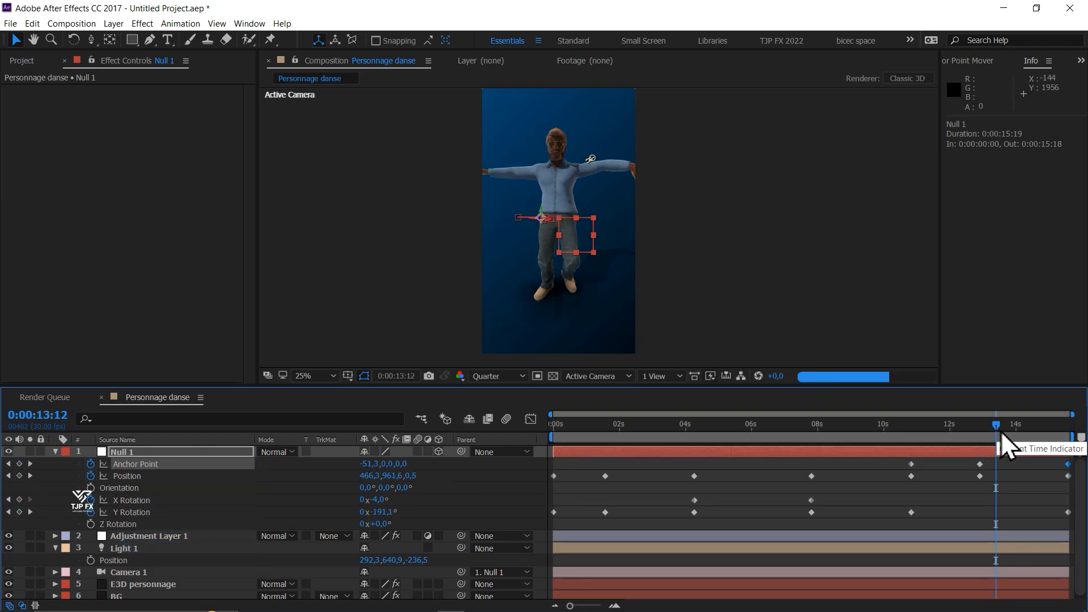
left_click_drag(1022, 428, 1064, 431)
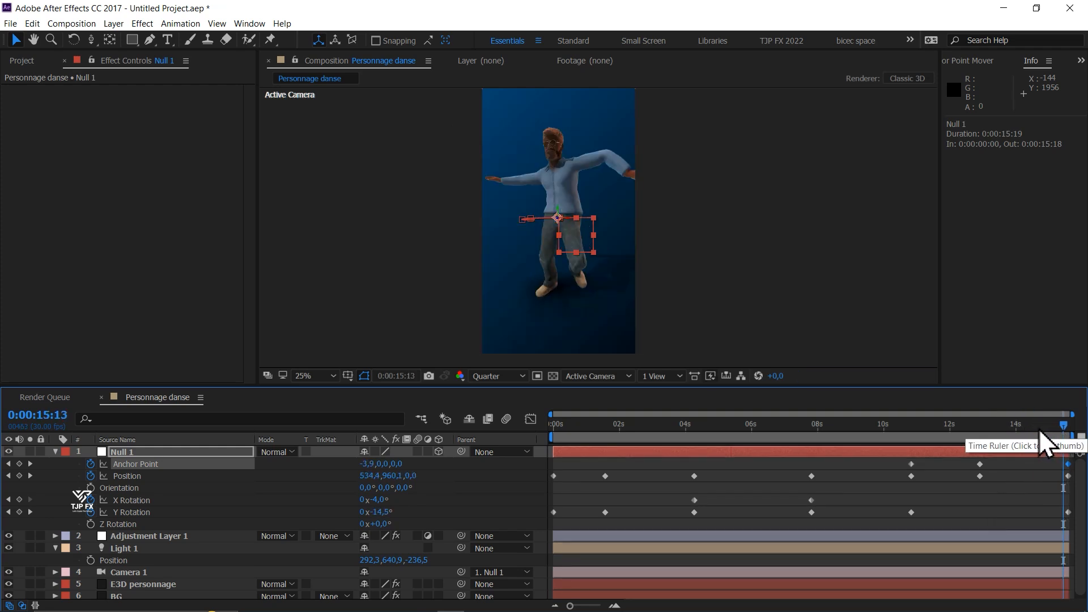
key("ctrl+s")
key("Escape")
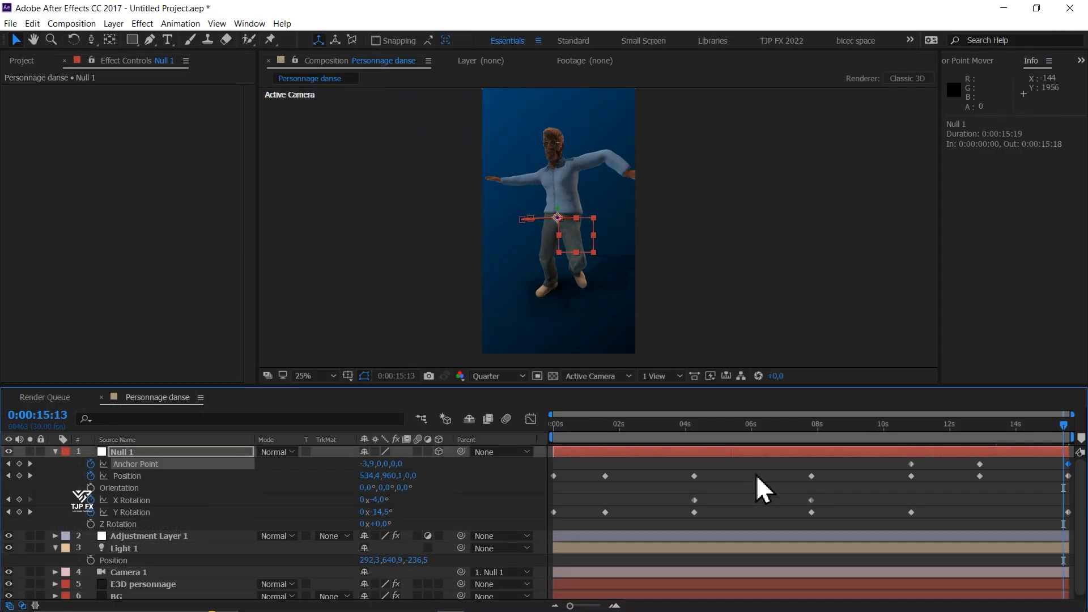
key("space")
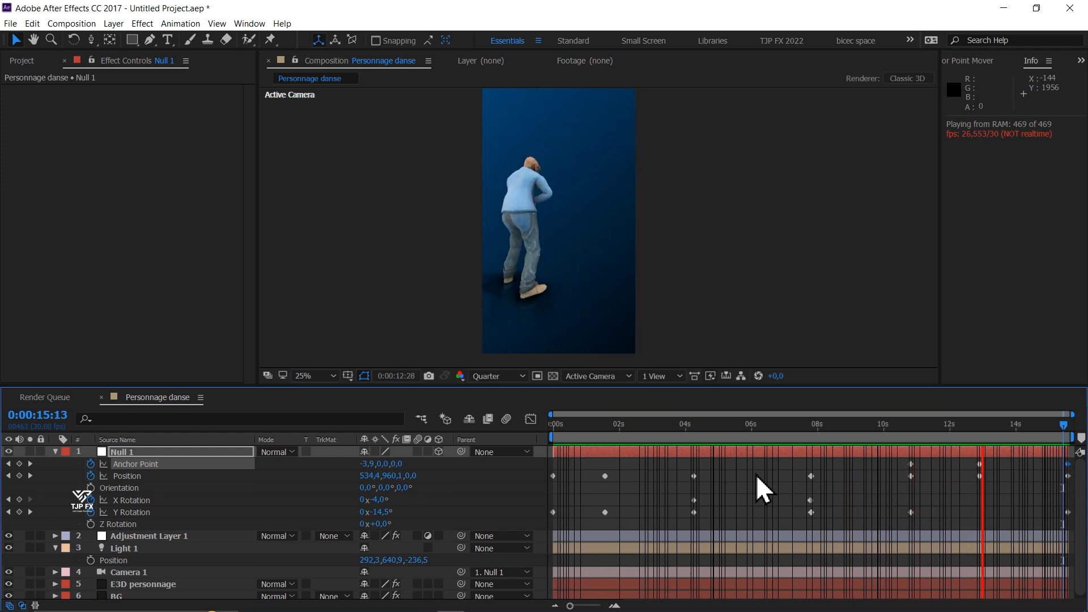
key("space")
- Add the Personnage danse composition to the render queue and open the format choices of its output module
key("ctrl+m")
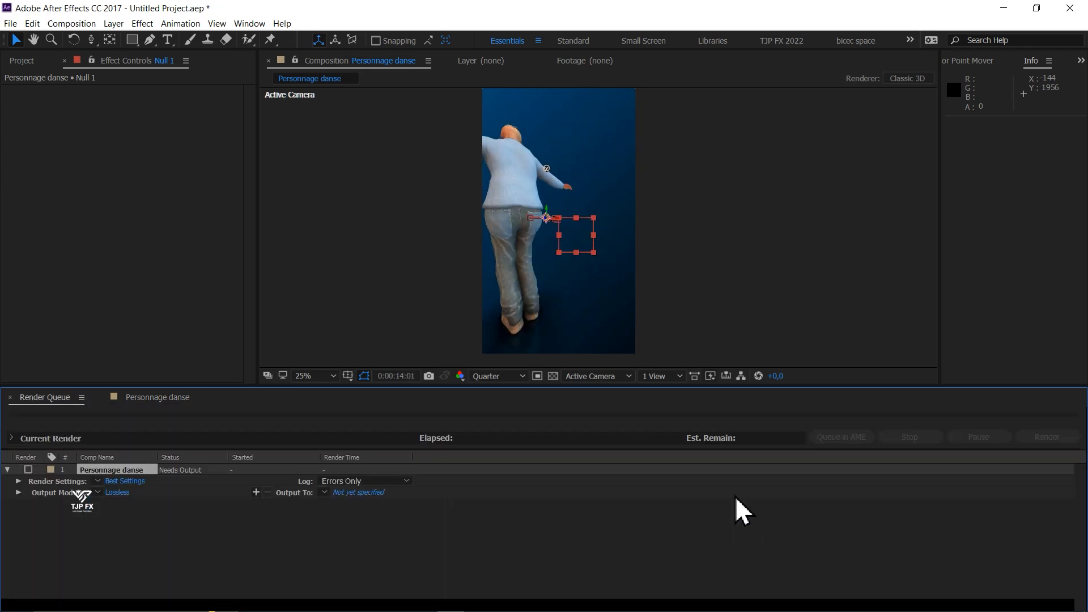
left_click(111, 494)
left_click(225, 80)
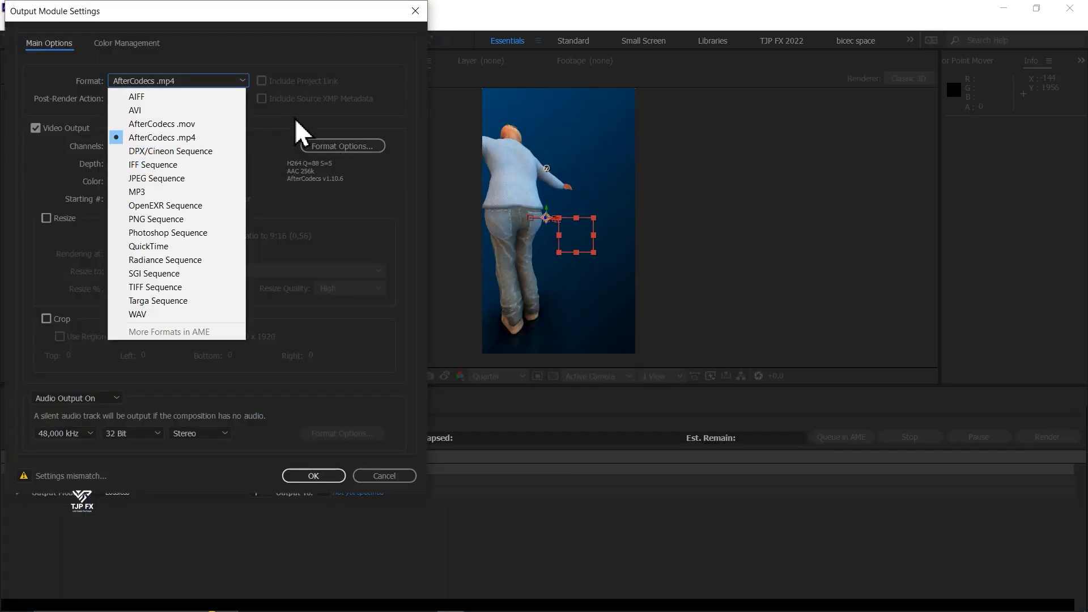